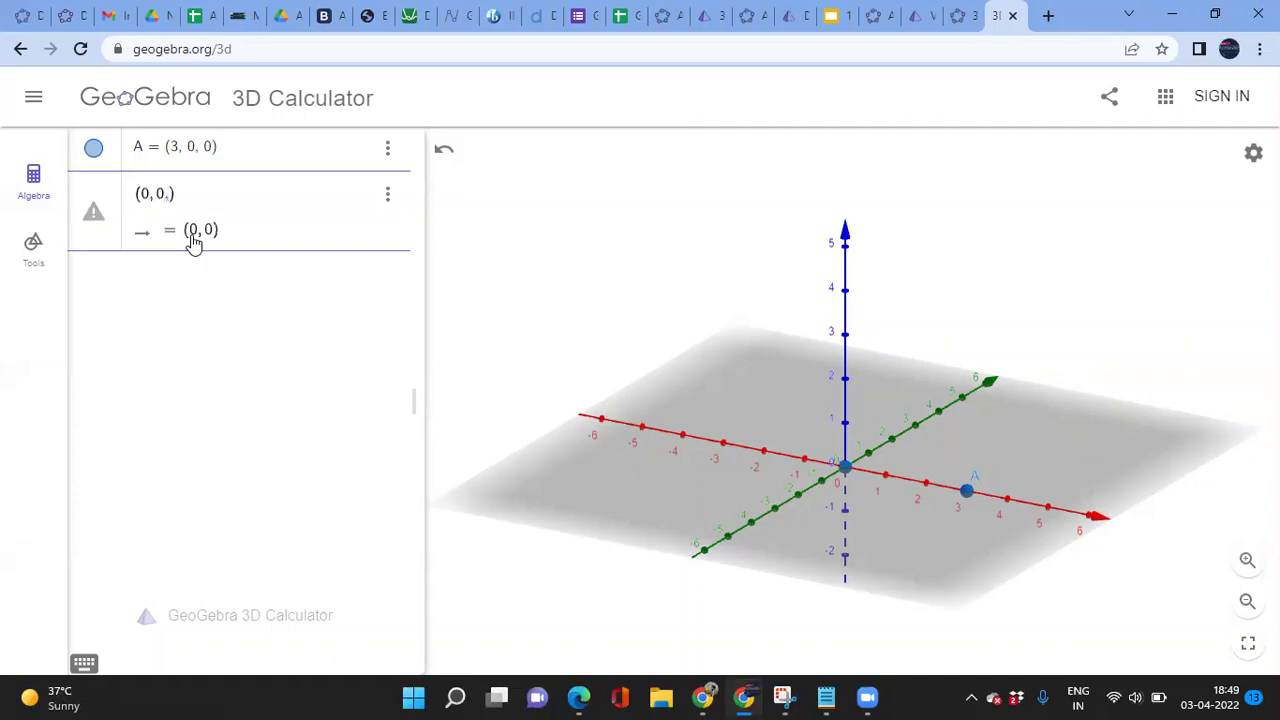
Define point B as (0,0,h) with a slider for h, and set h to 4
type("h")
key("Return")
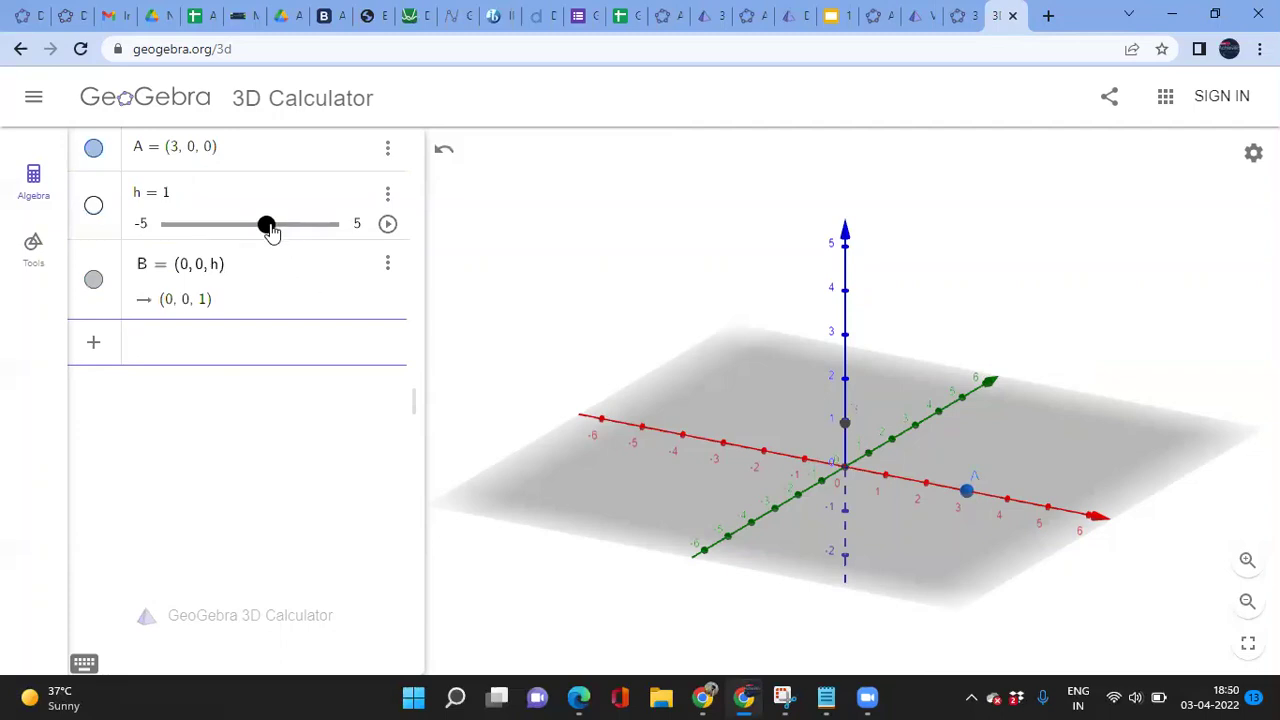
left_click(272, 228)
left_click_drag(272, 228, 318, 229)
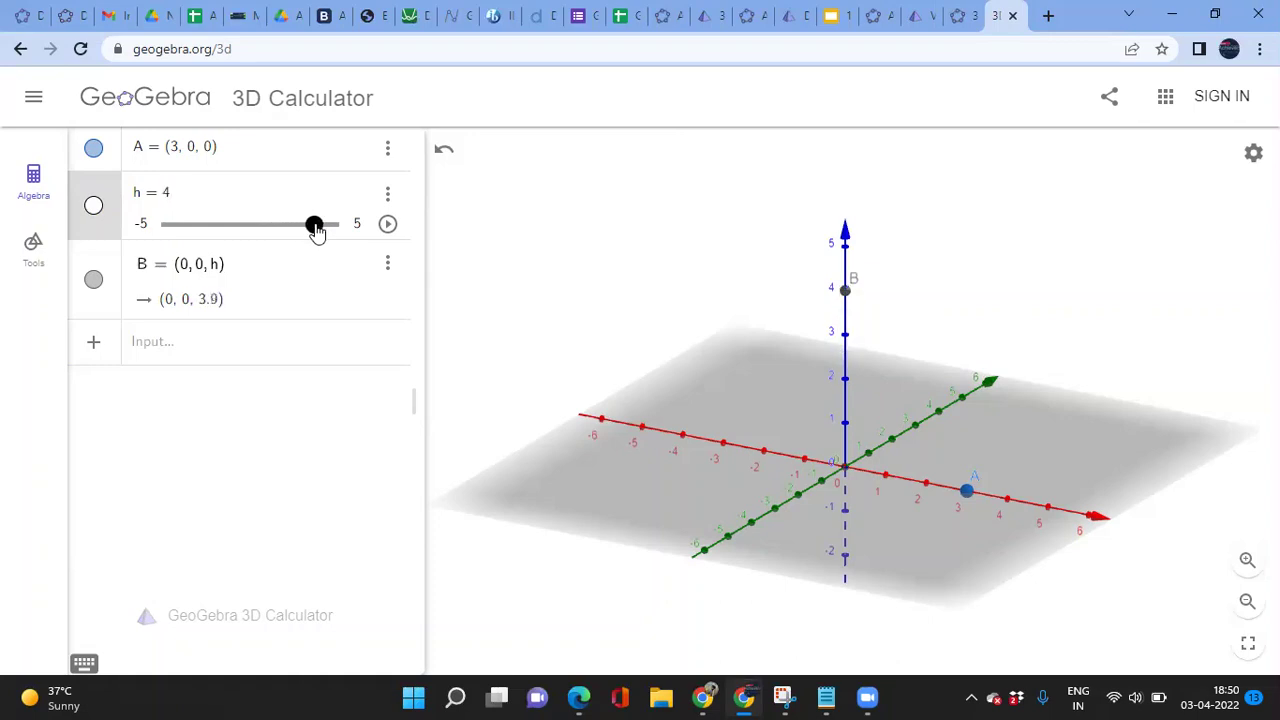
Create a segment joining points A and B with the Segment command
type("seg")
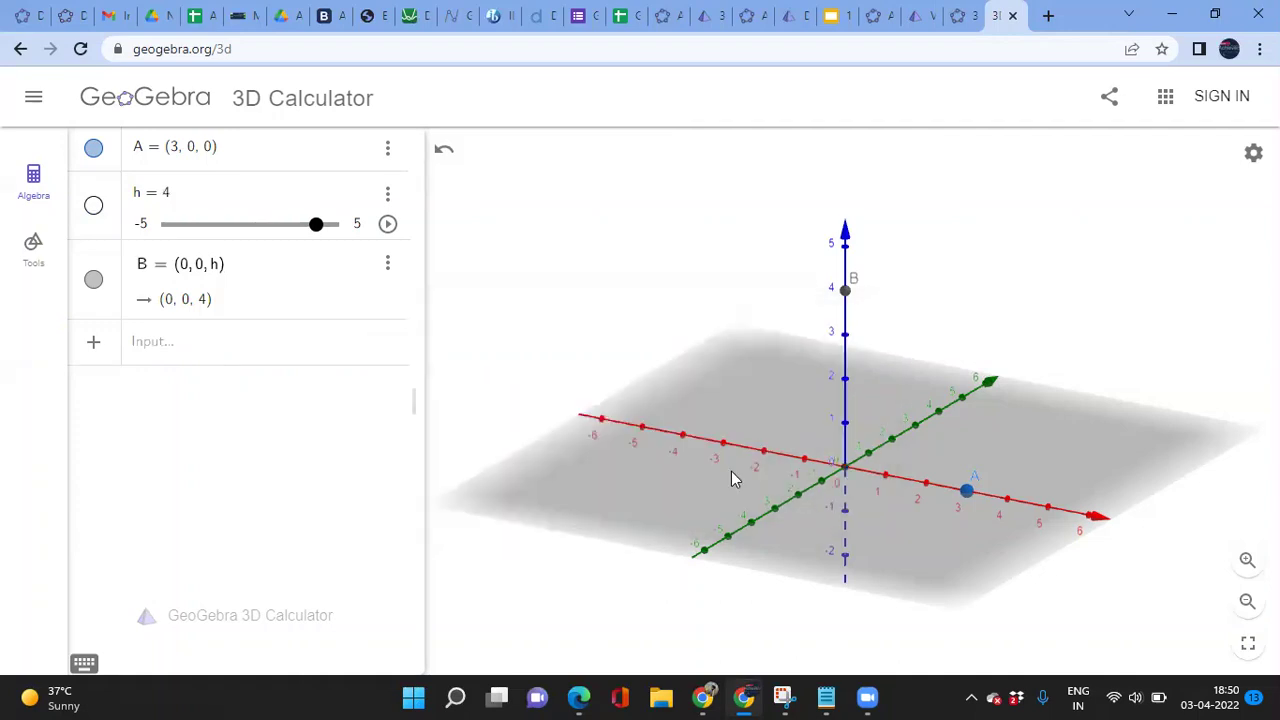
left_click(732, 469)
left_click(200, 350)
type("seg")
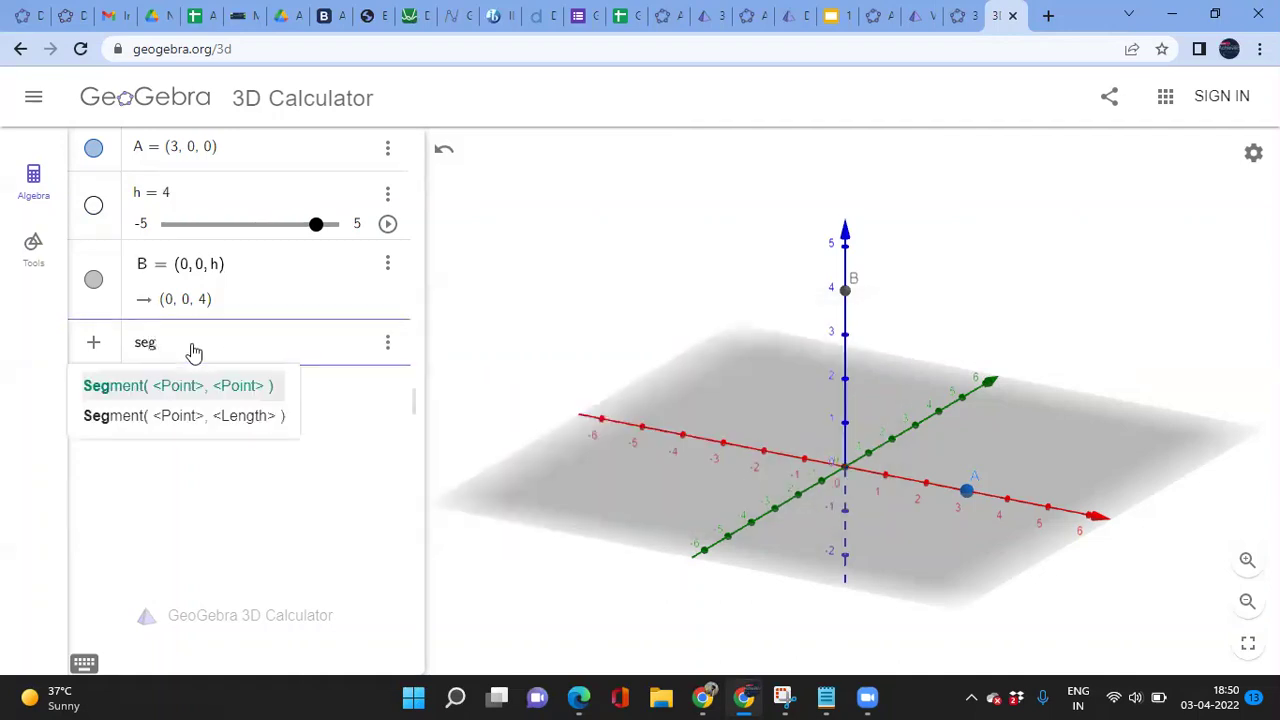
key("Return")
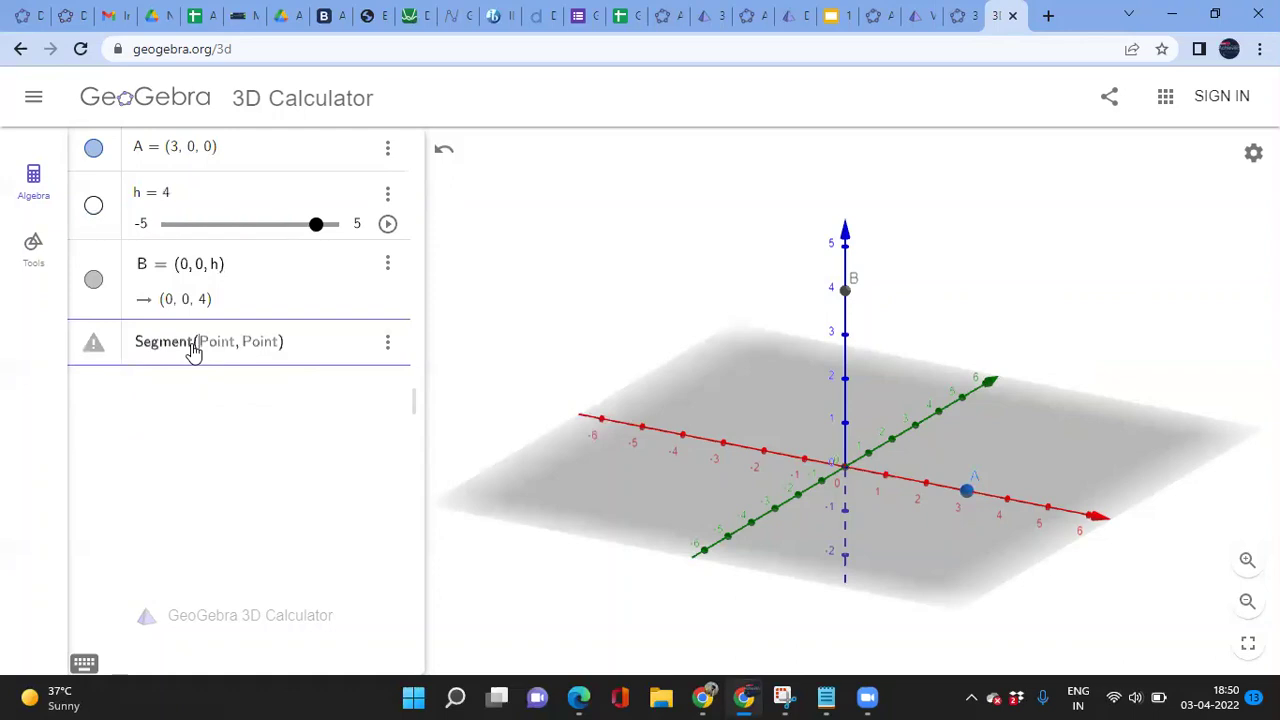
type("A")
type(", B")
key("Return")
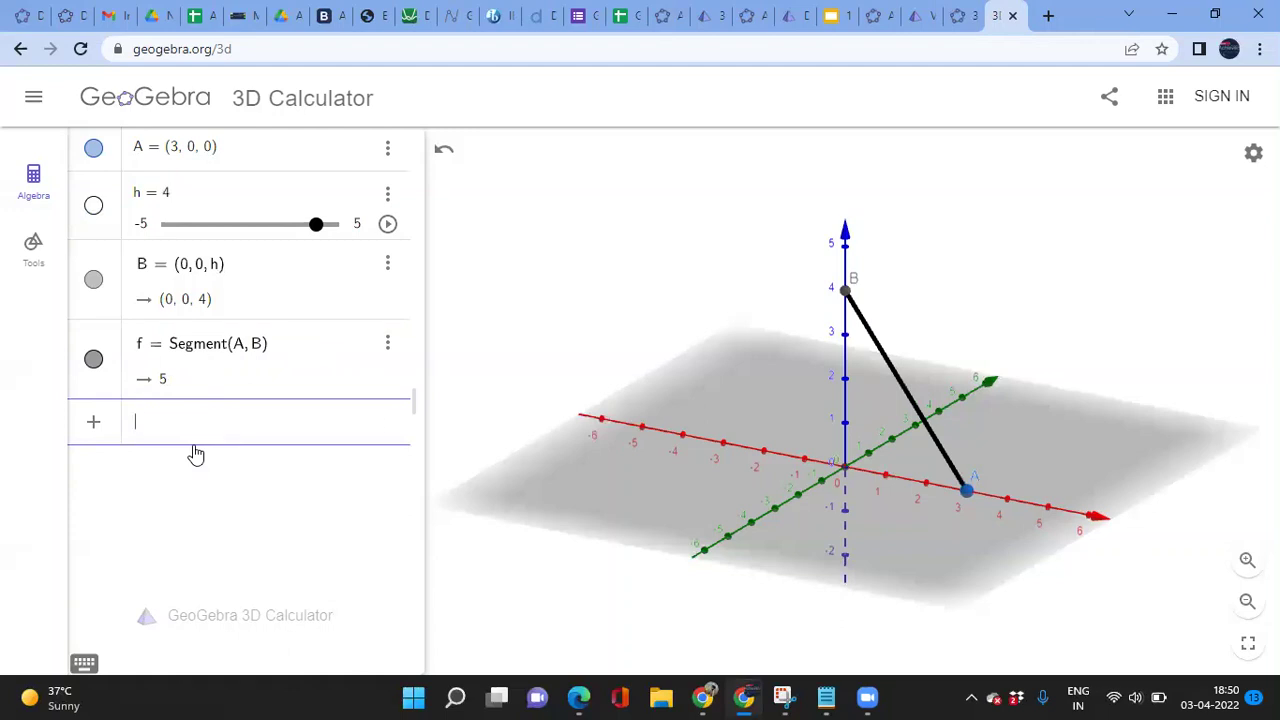
Rotate segment f by pi/3 about zAxis with the Rotate command
type("rota")
key("Down")
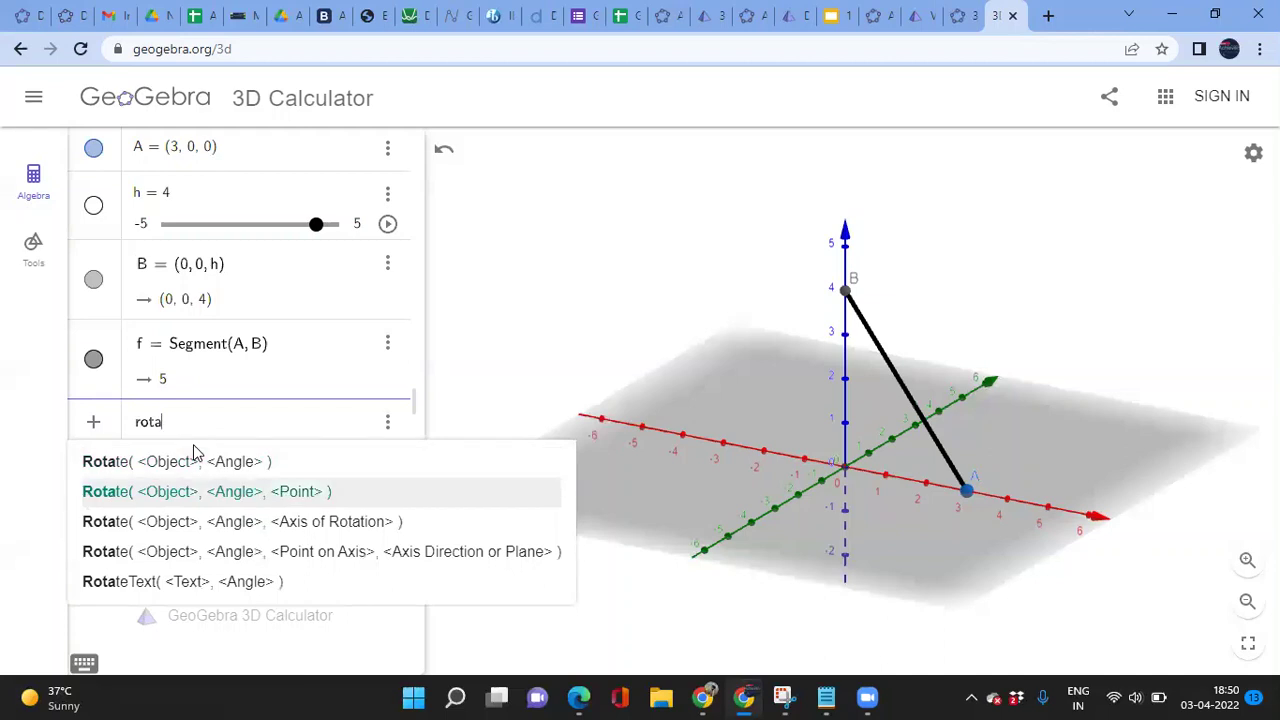
key("Return")
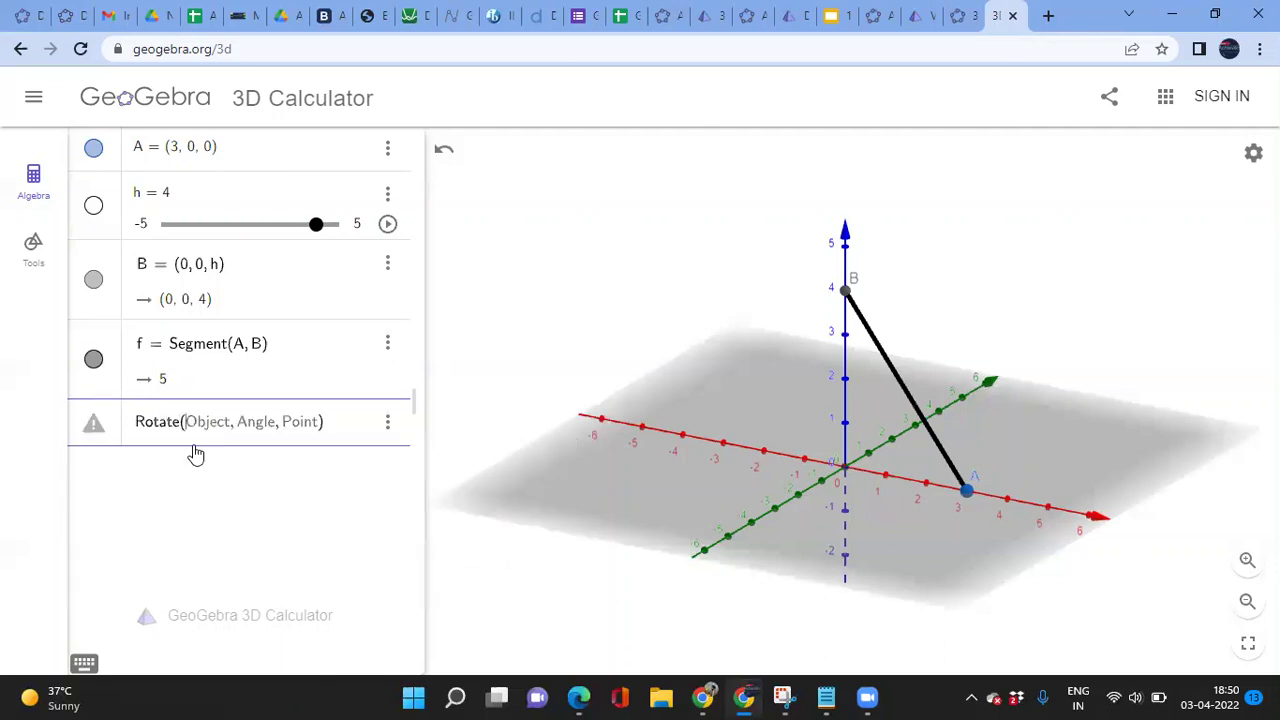
type("f, ")
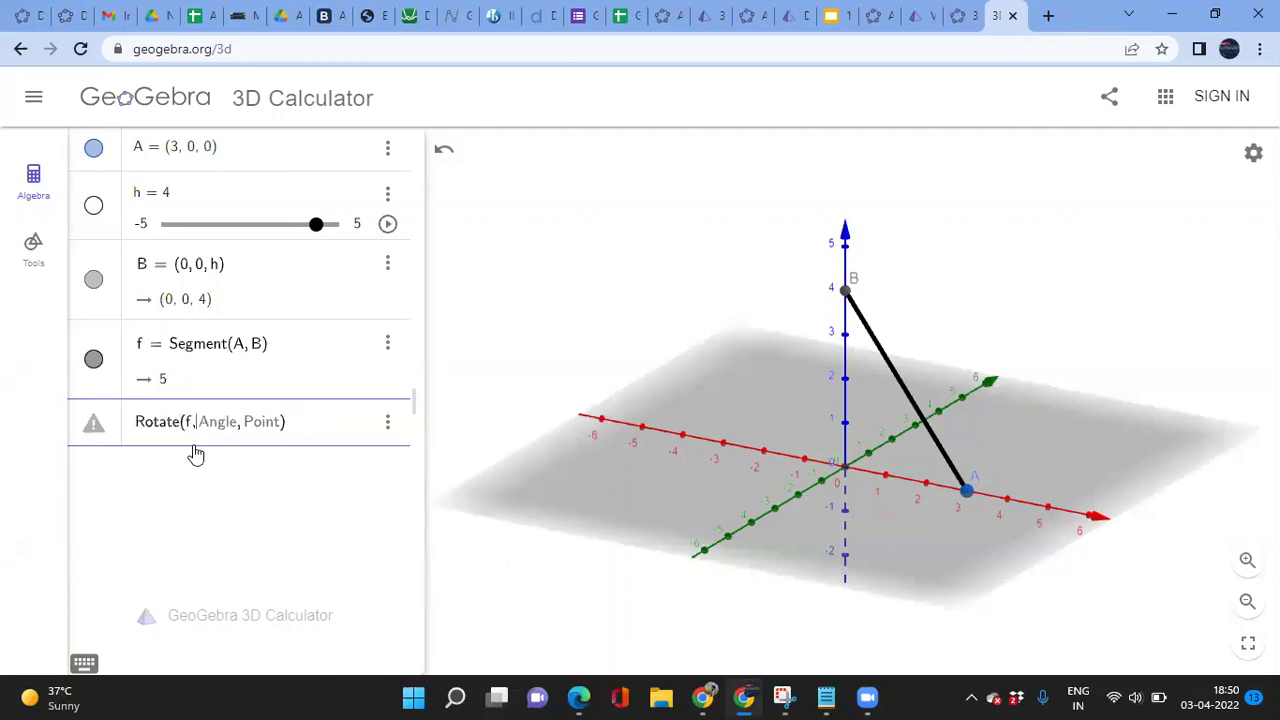
type("pi")
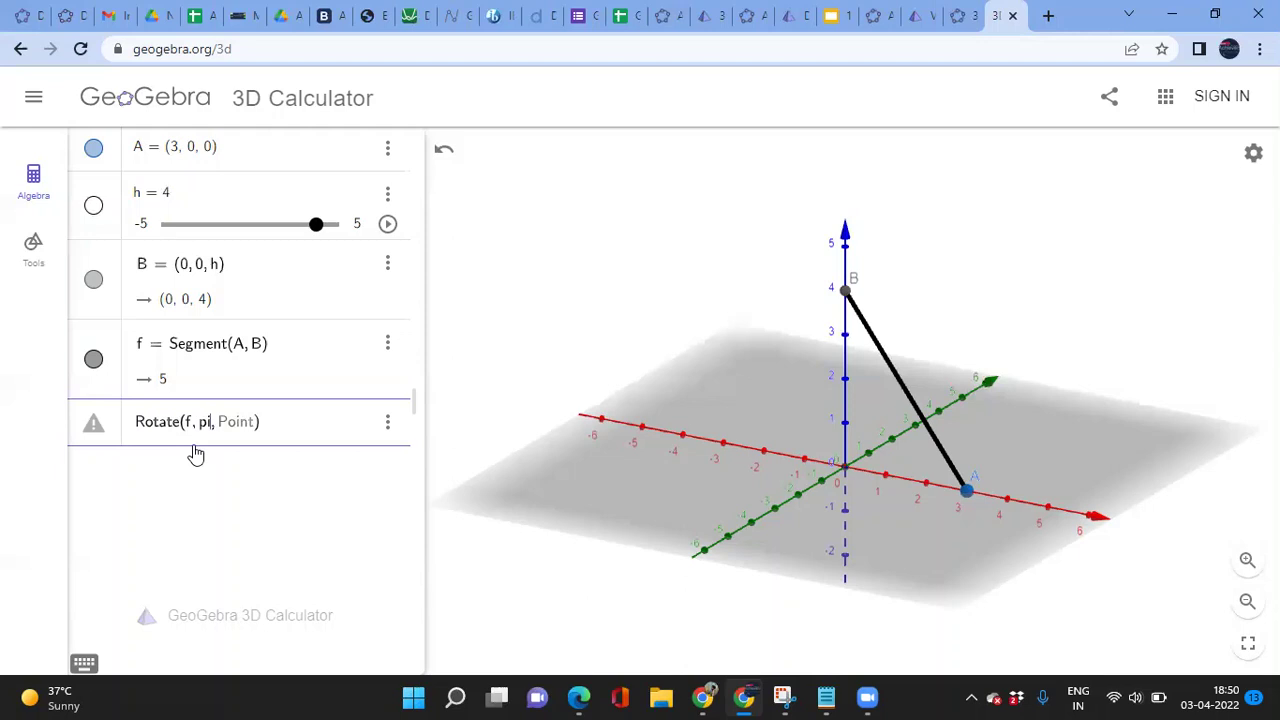
type("/3")
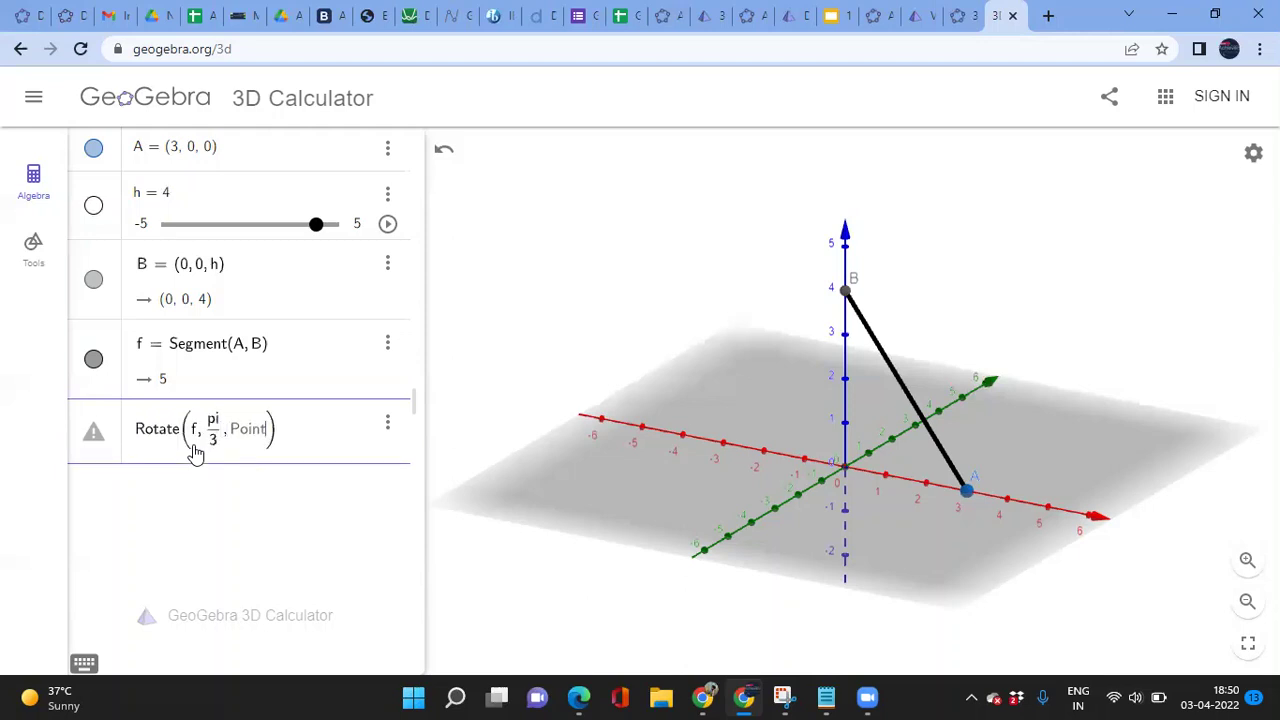
key("BackSpace")
type("zAxis")
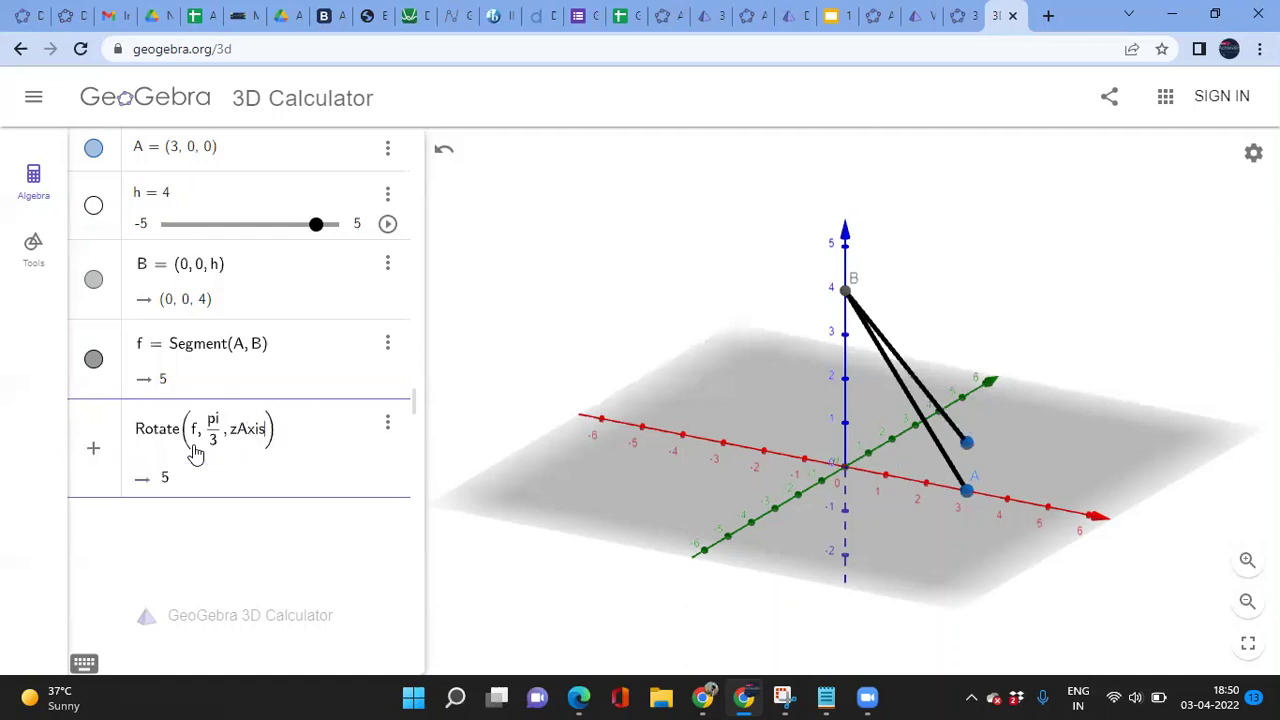
key("Return")
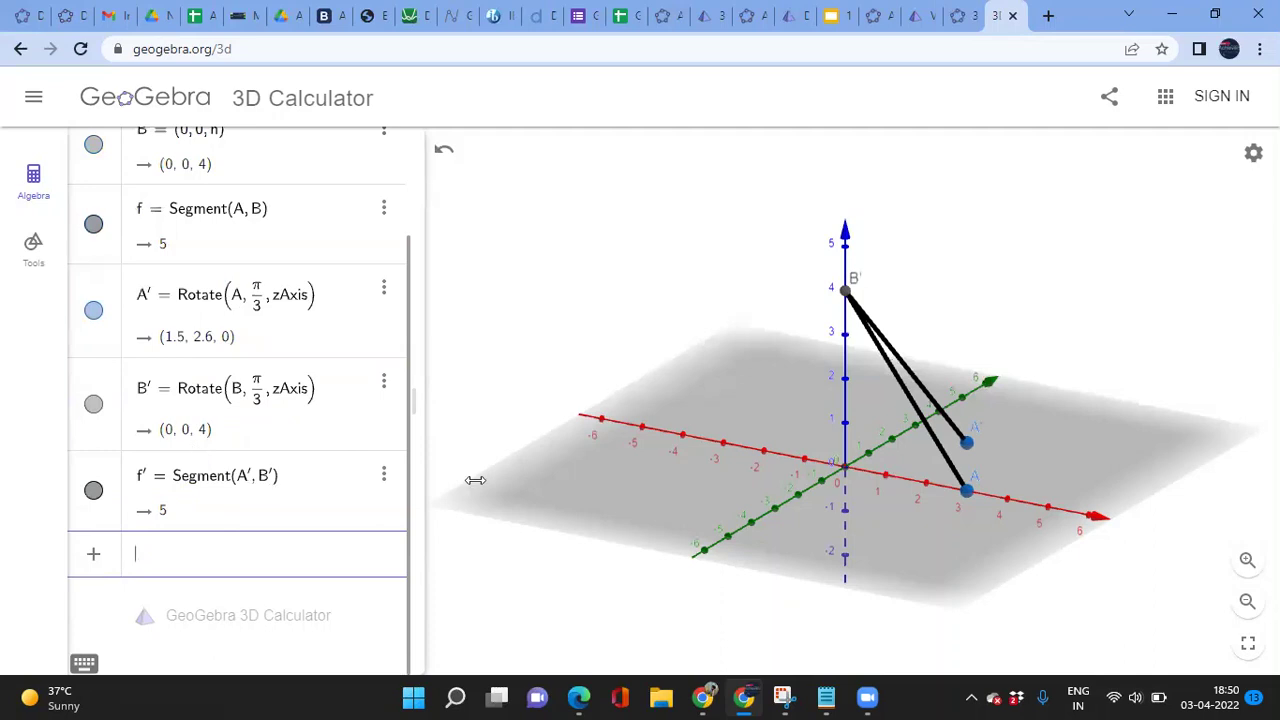
Delete the rotated segment f′ and its rotated endpoints B′ and A′
mouse_move(1085, 447)
left_mouse_down()
mouse_move(1036, 455)
mouse_move(1069, 434)
left_mouse_up()
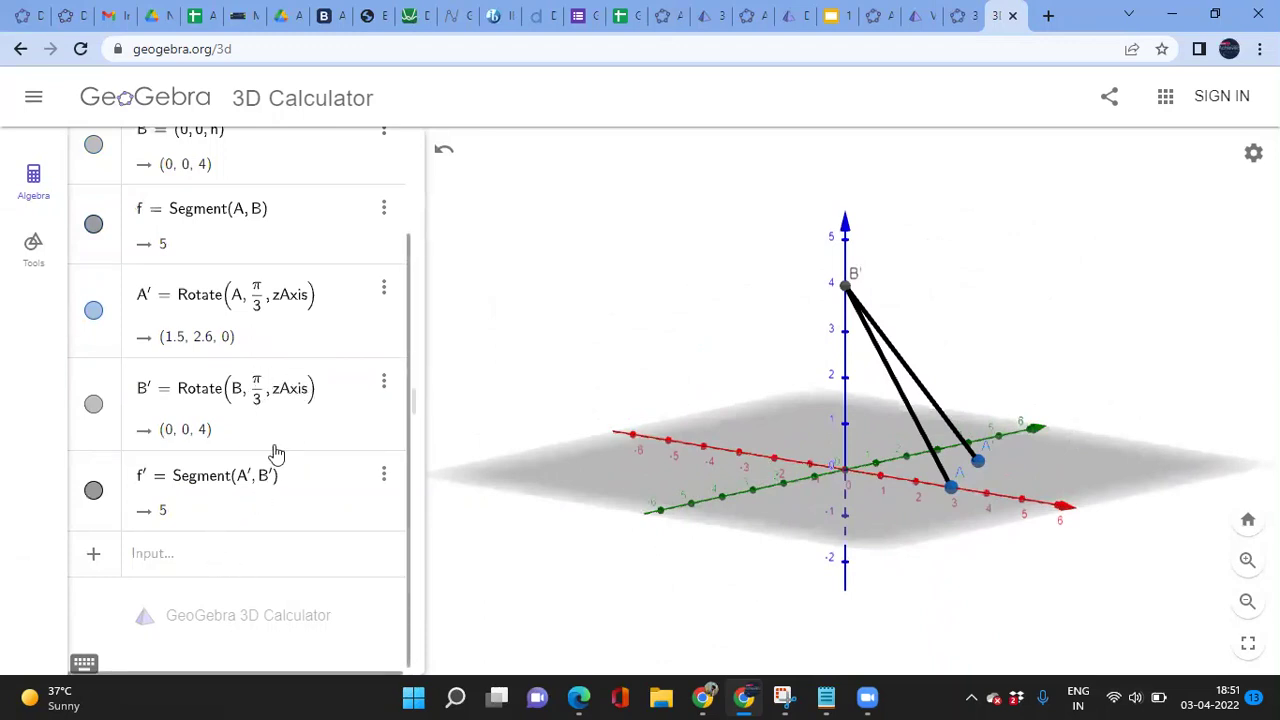
left_click(259, 398)
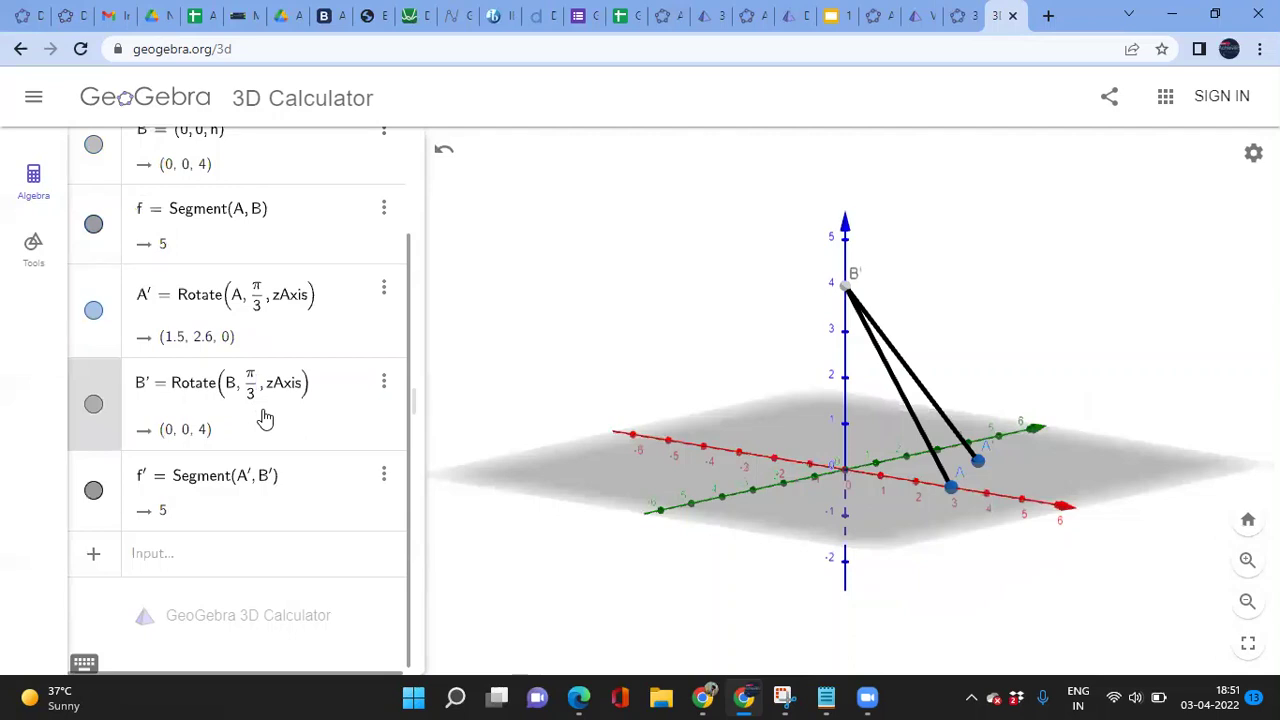
left_click(383, 476)
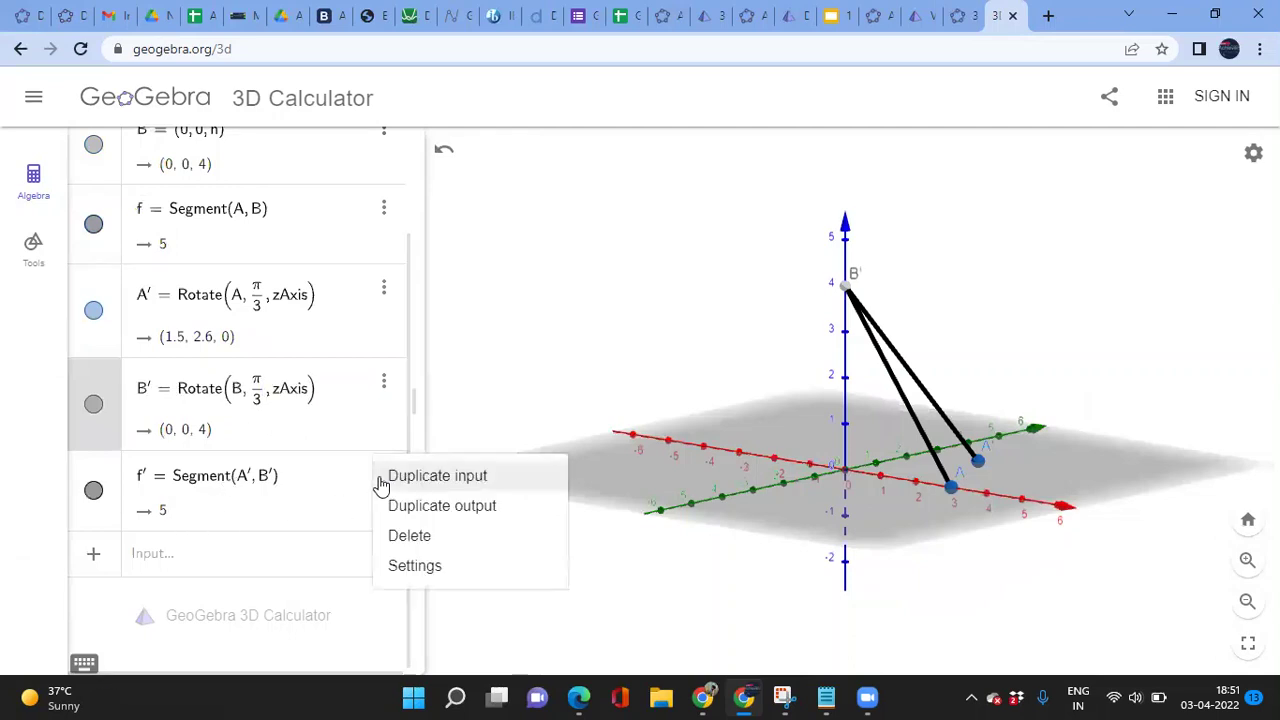
left_click(409, 540)
left_click(392, 464)
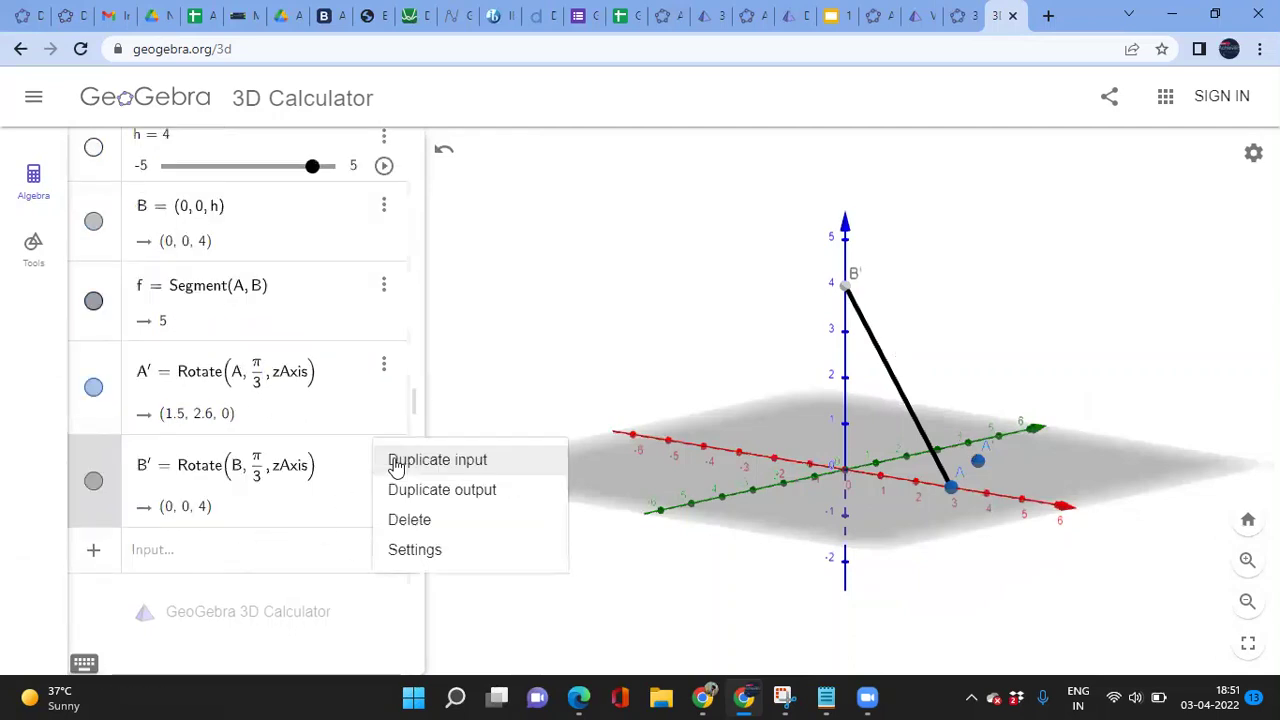
left_click(395, 520)
left_click(390, 432)
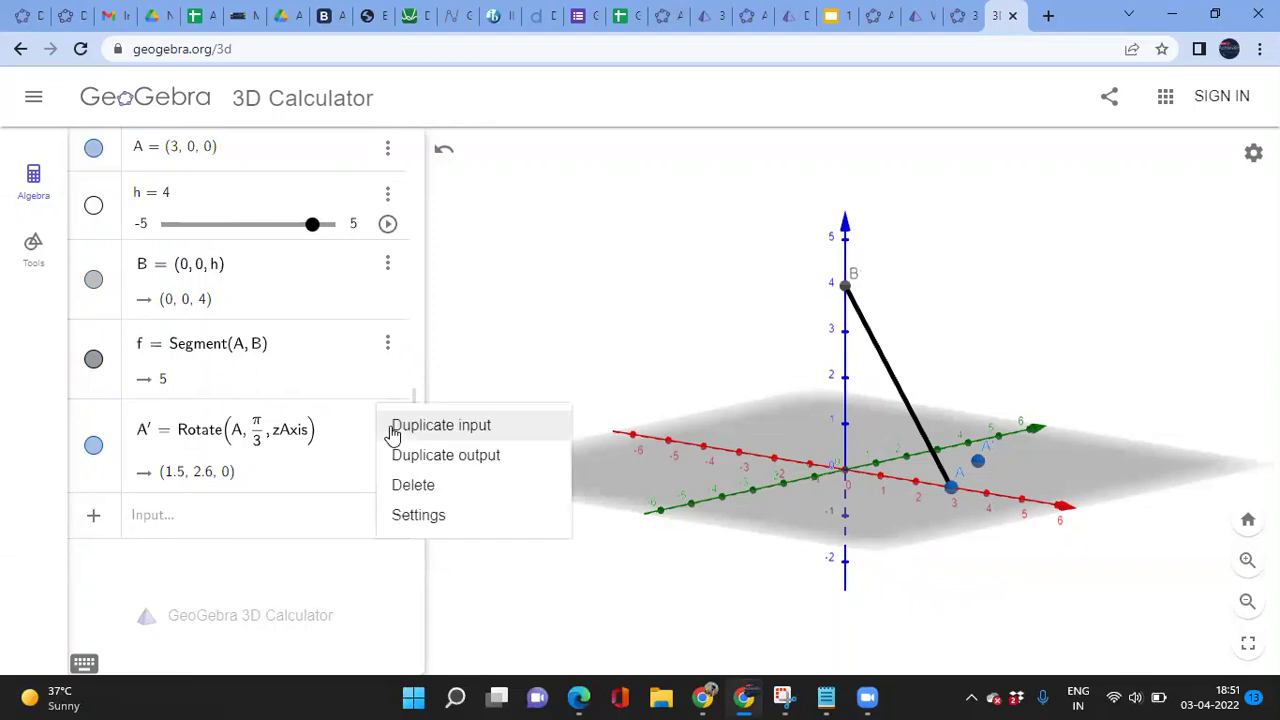
left_click(402, 485)
Create a number slider named Ang with the value 6.7
left_click(242, 432)
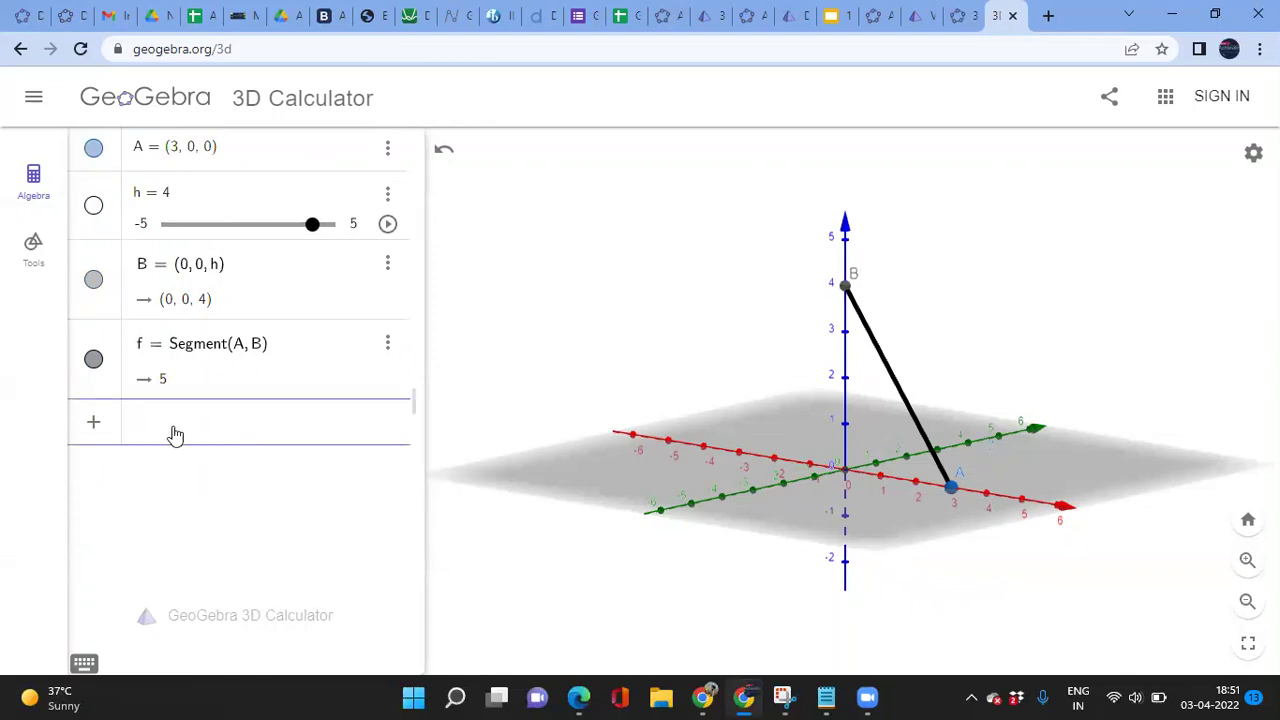
type("An")
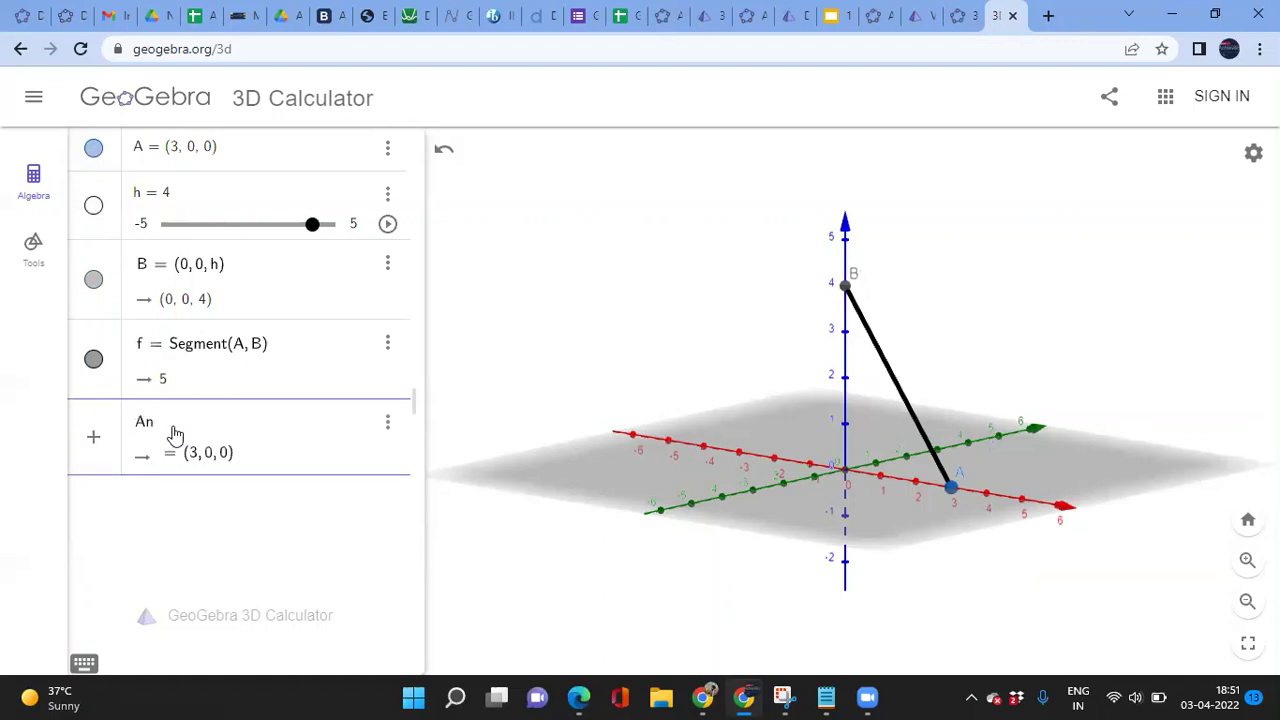
type("g ")
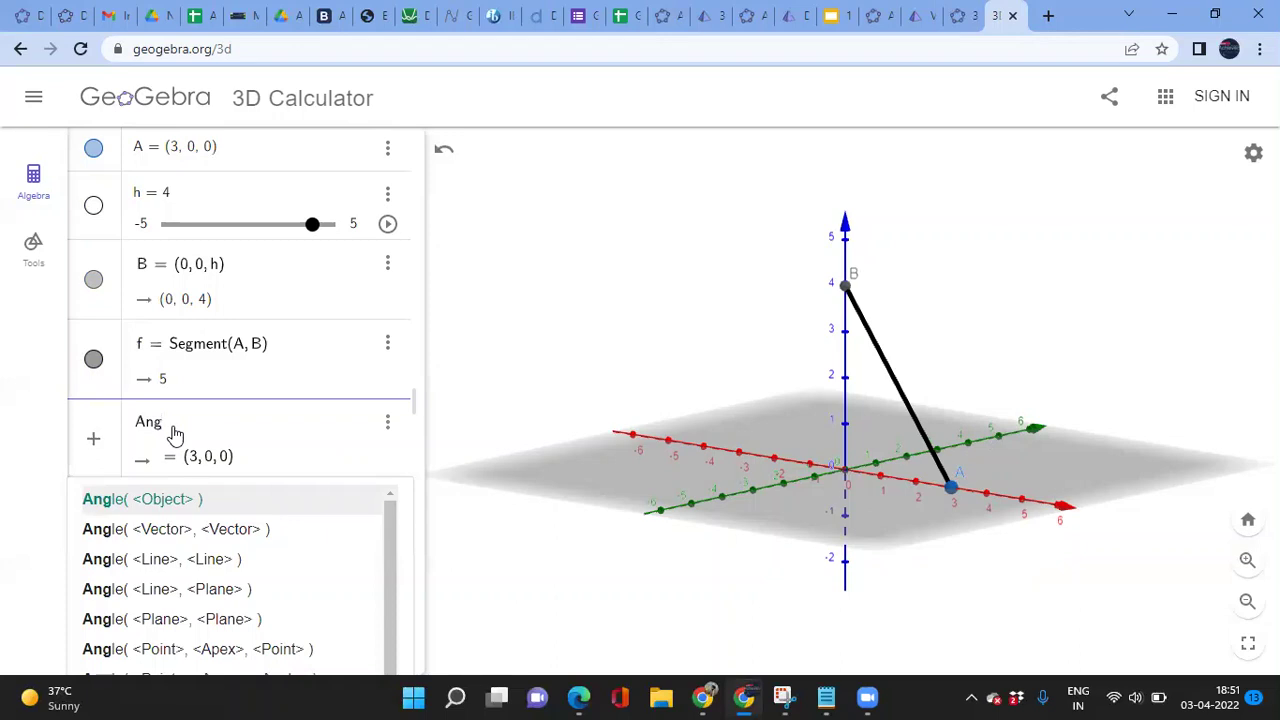
type("=")
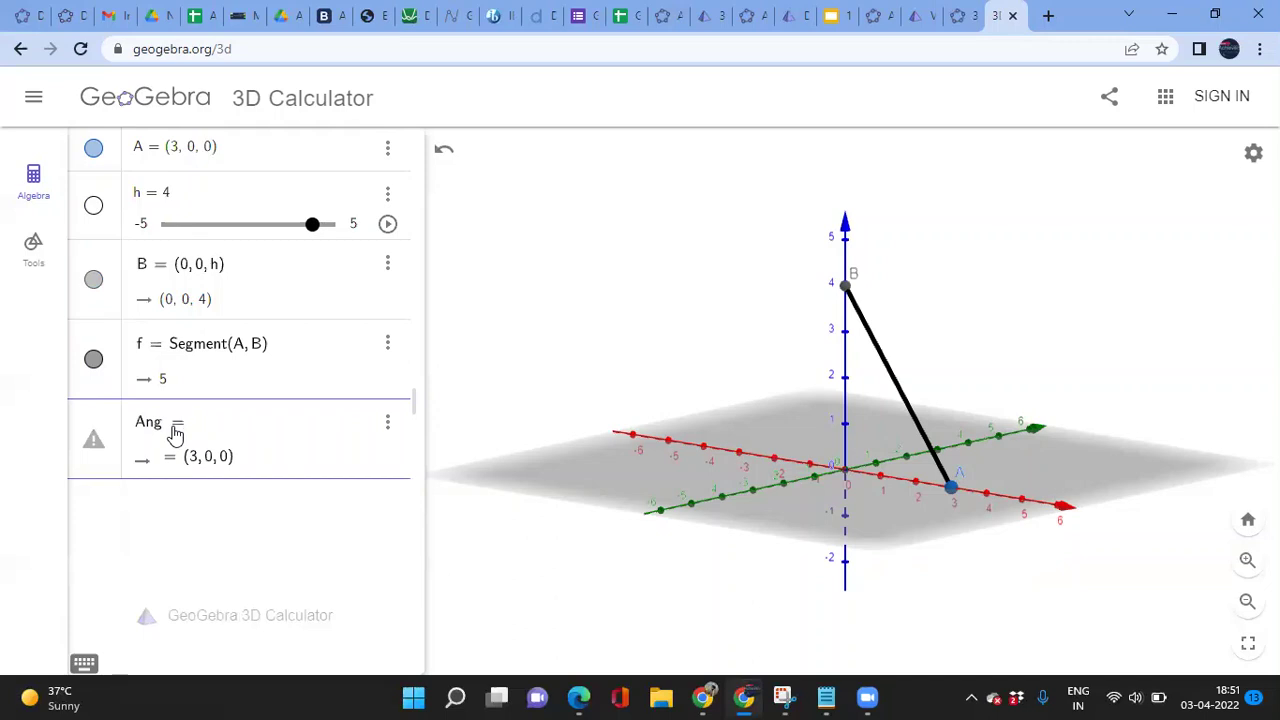
type("6.7")
key("Return")
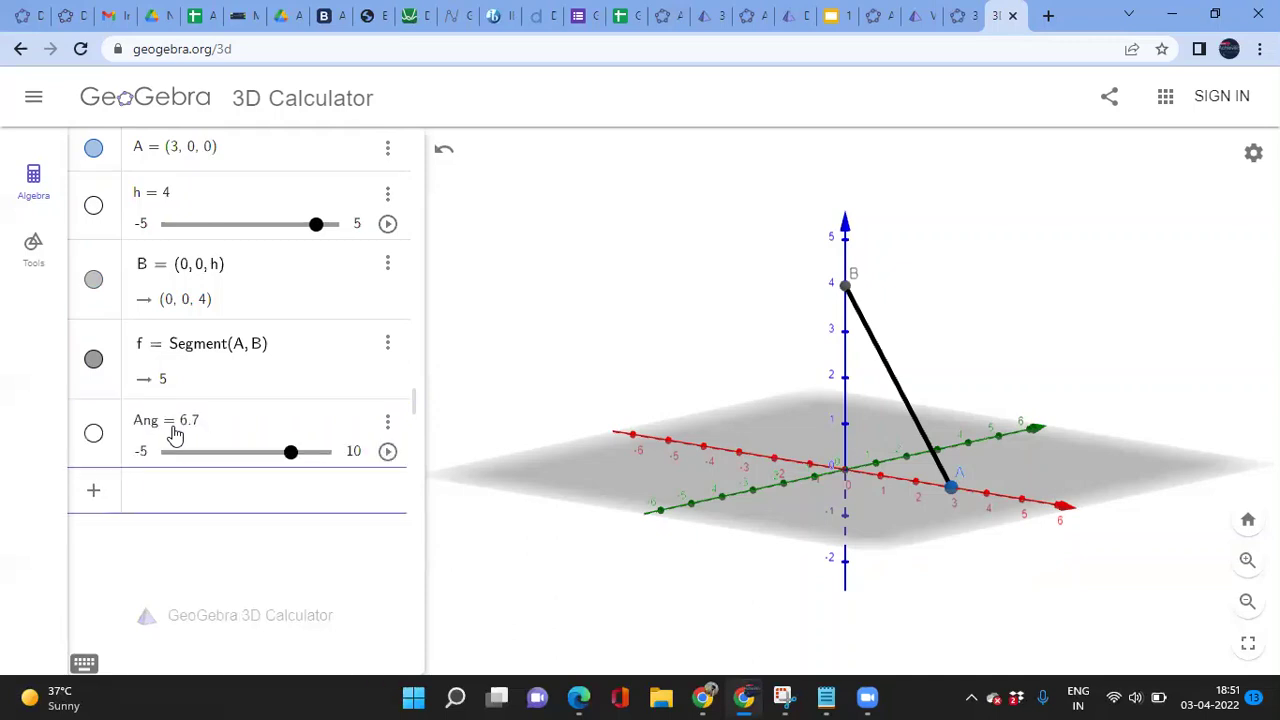
Set the minimum of the Ang slider to 0 in its slider settings
left_click(388, 423)
left_click(404, 490)
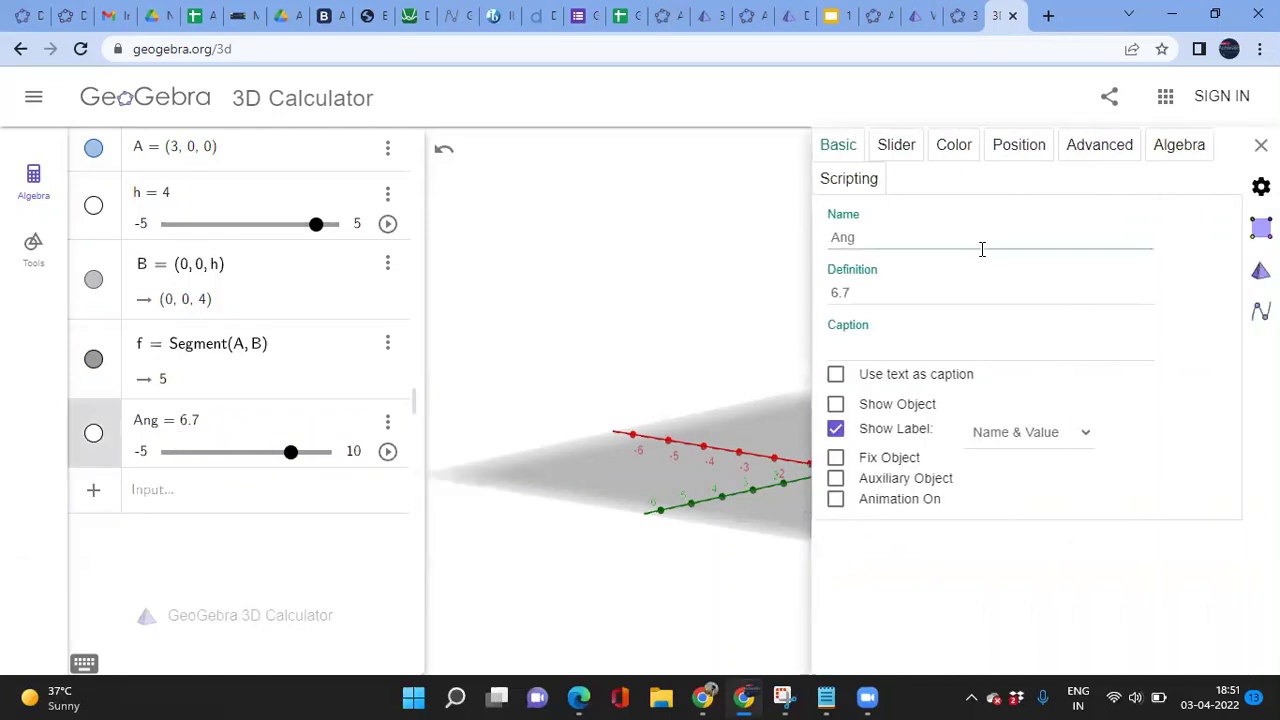
left_click(901, 148)
left_click(852, 230)
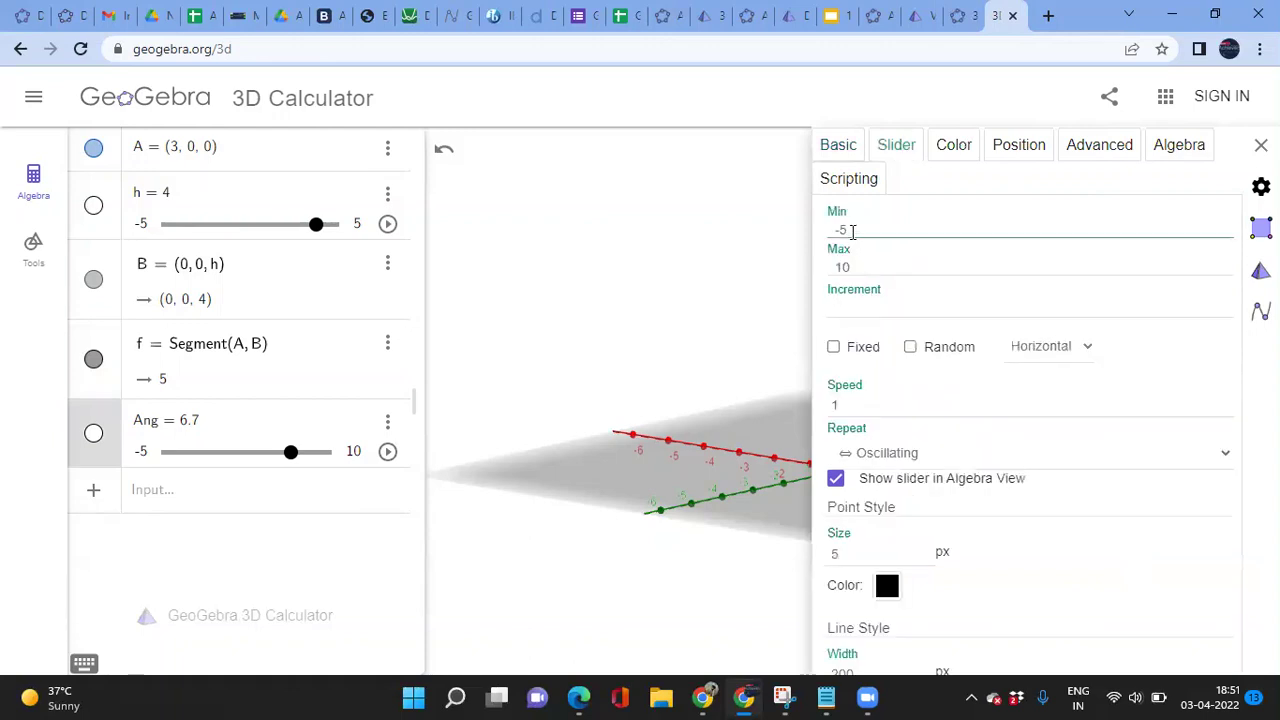
key("BackSpace")
key("BackSpace")
type("0")
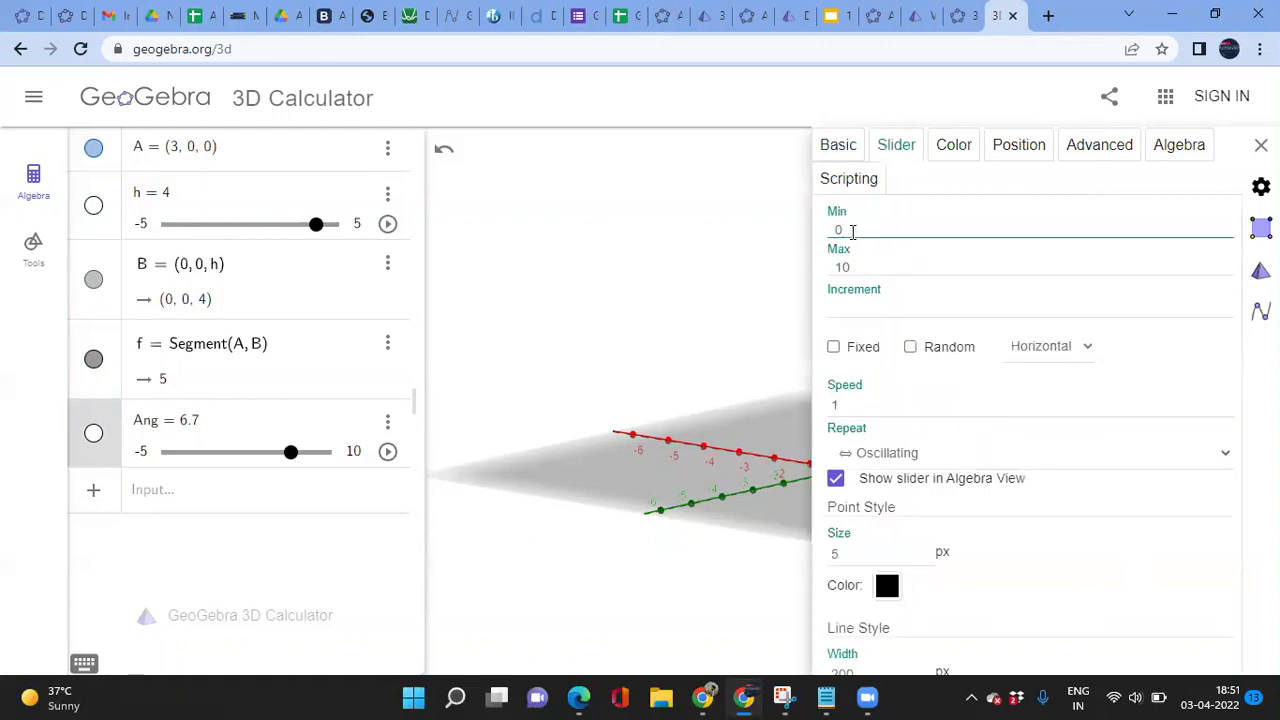
Set the maximum of the Ang slider to 2pi, cancelling any rename of Ang
left_click(850, 265)
key("BackSpace")
key("BackSpace")
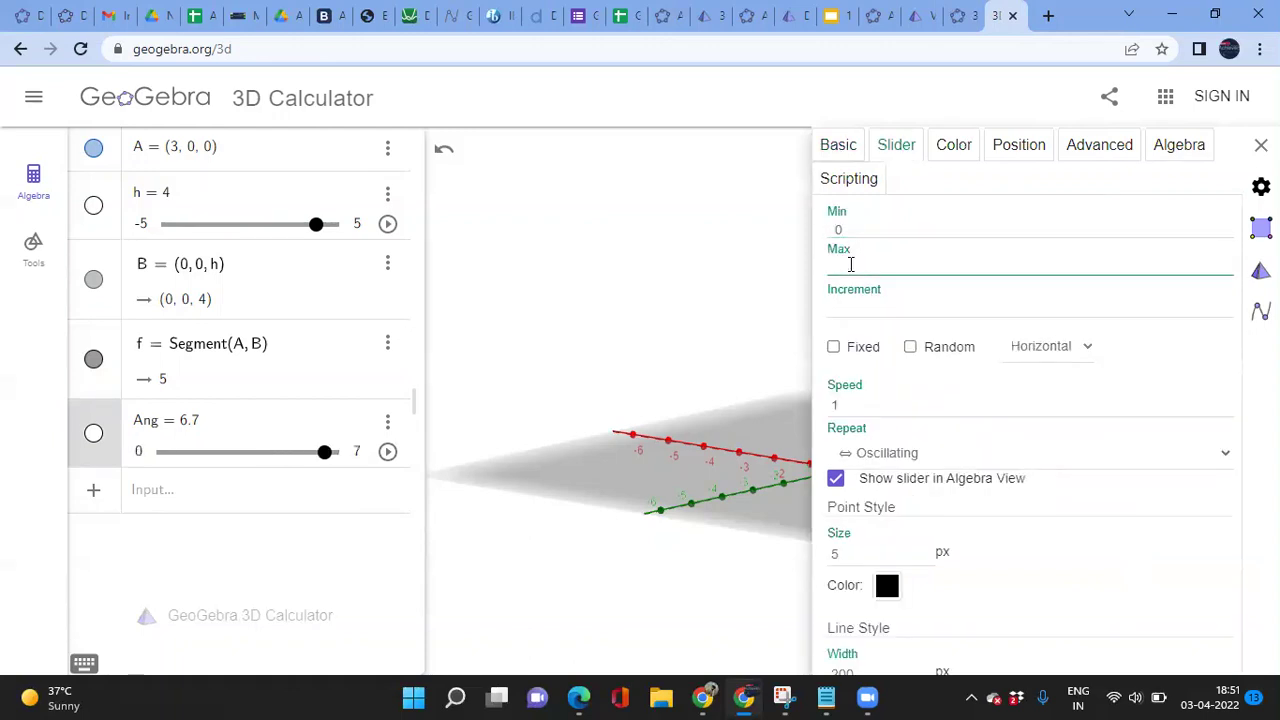
type("pi")
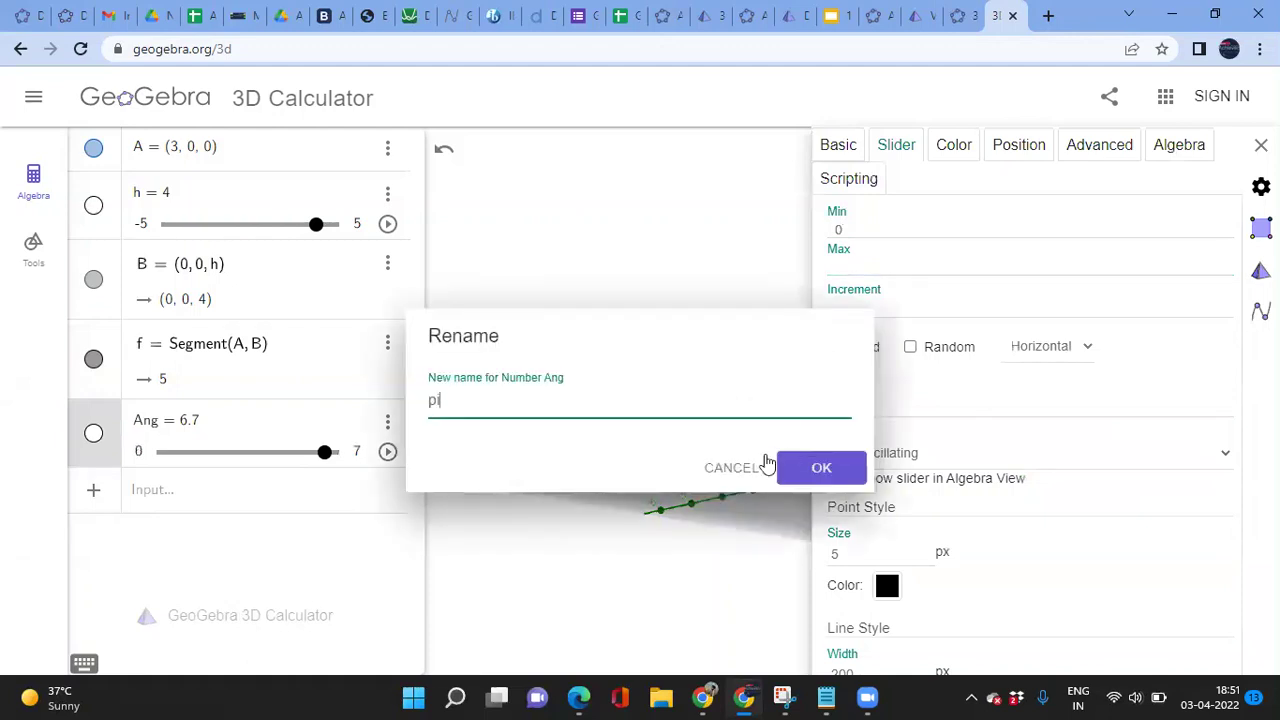
left_click(738, 467)
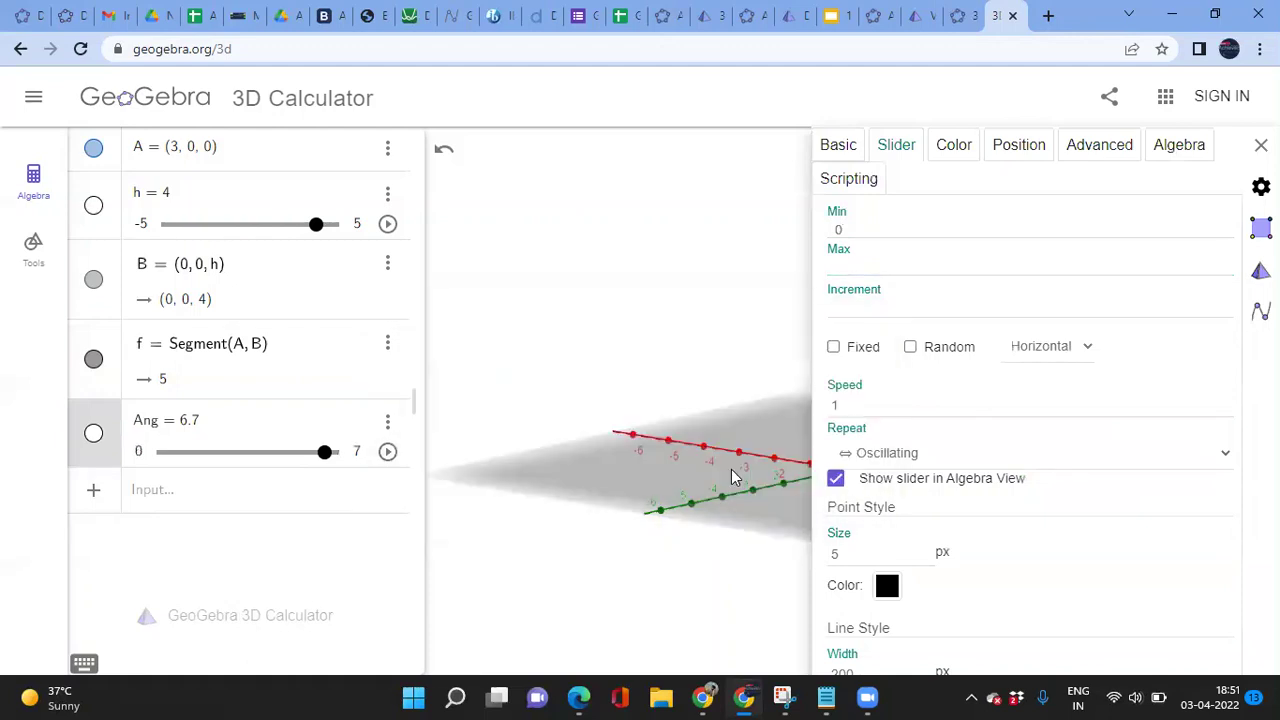
left_click(843, 263)
type("2pi")
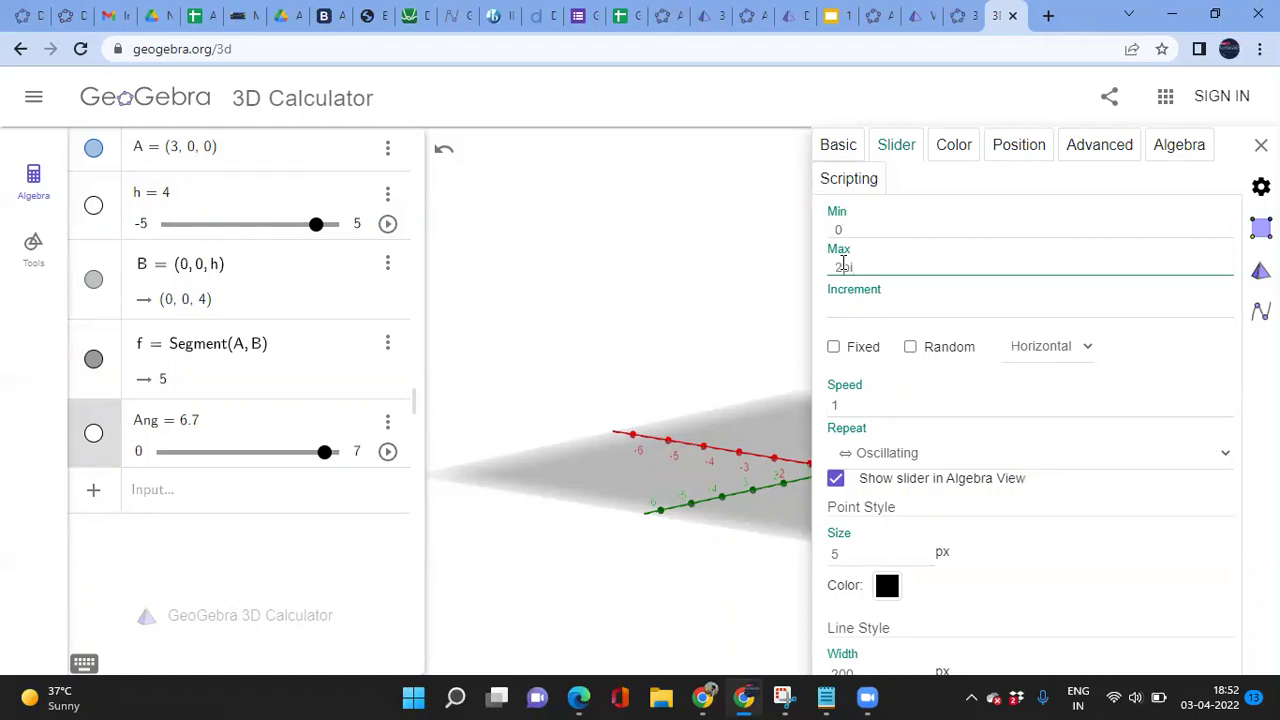
key("Return")
Extend the Ang slider's maximum to 2pi+.2, set its increment to .01, and close the settings
left_click(846, 309)
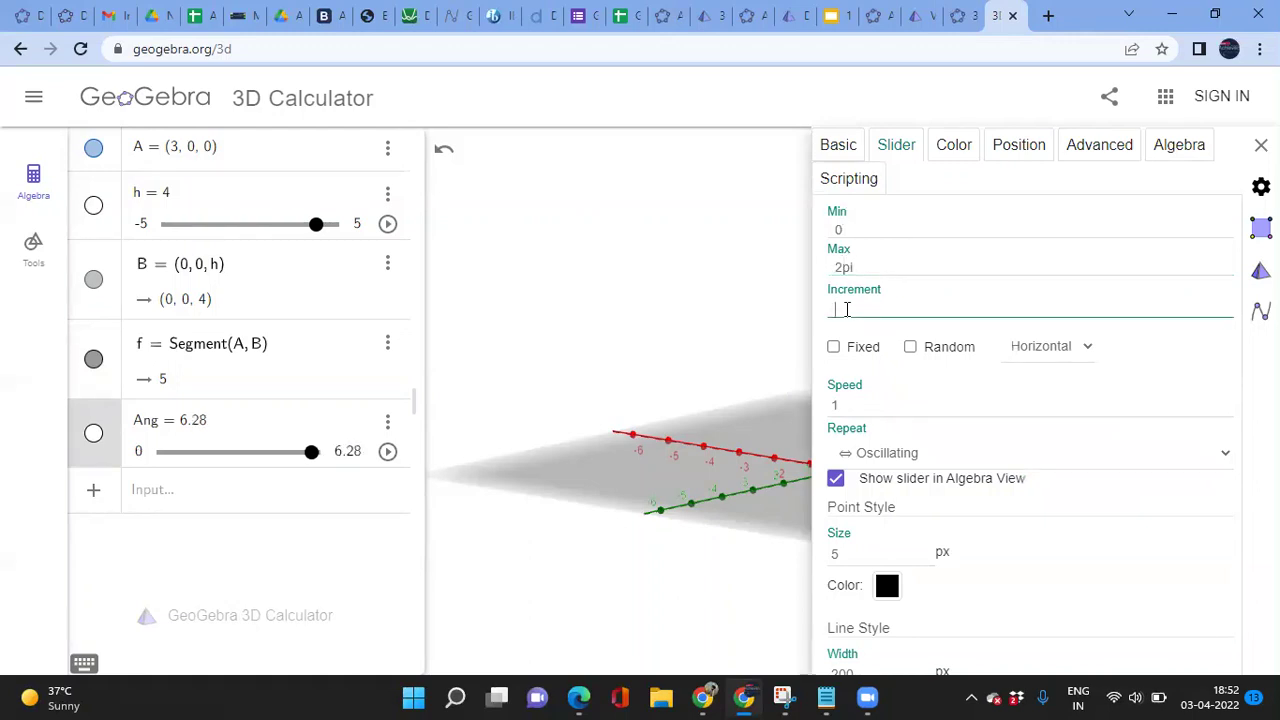
left_click(878, 265)
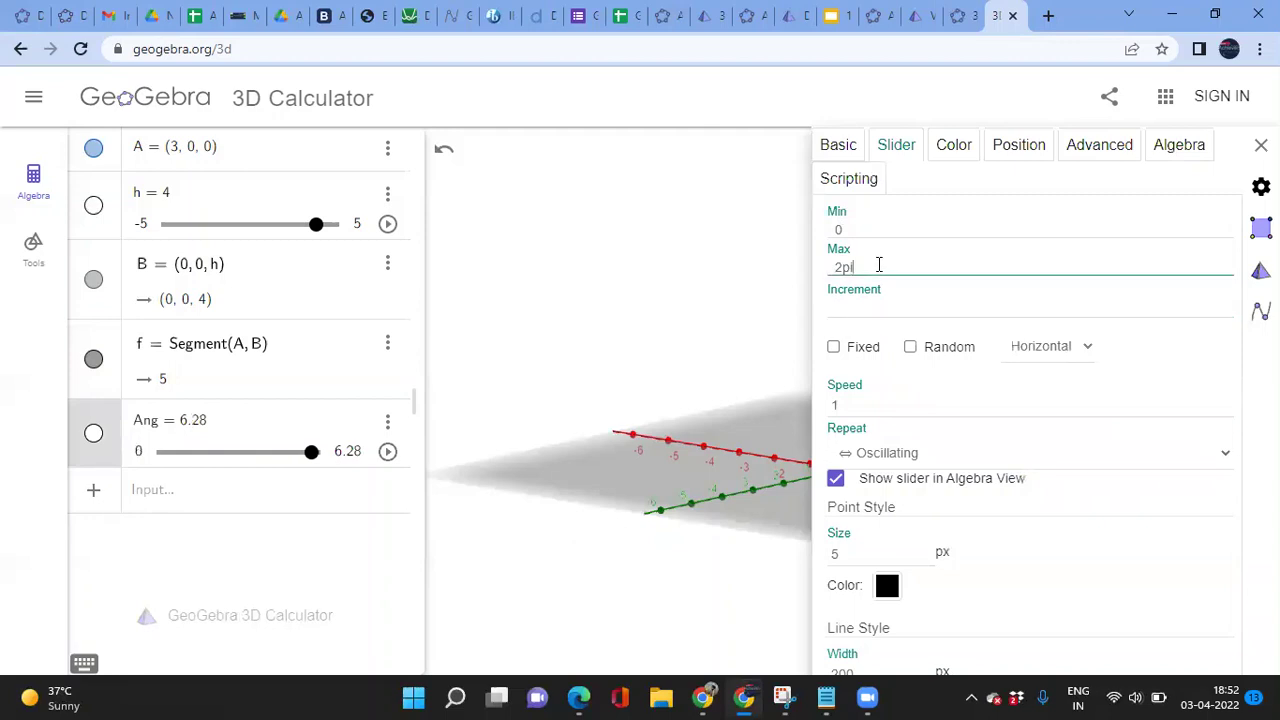
type("+.2")
key("Return")
left_click(860, 309)
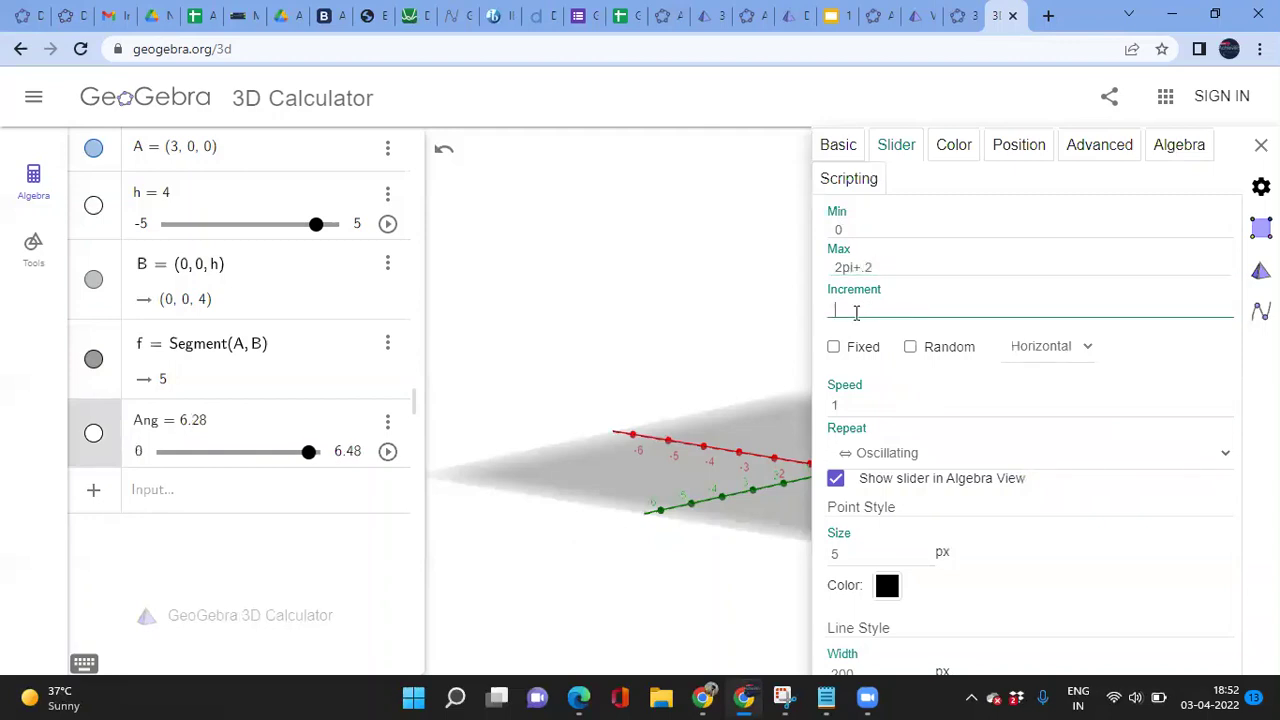
type(".01")
left_click(1261, 145)
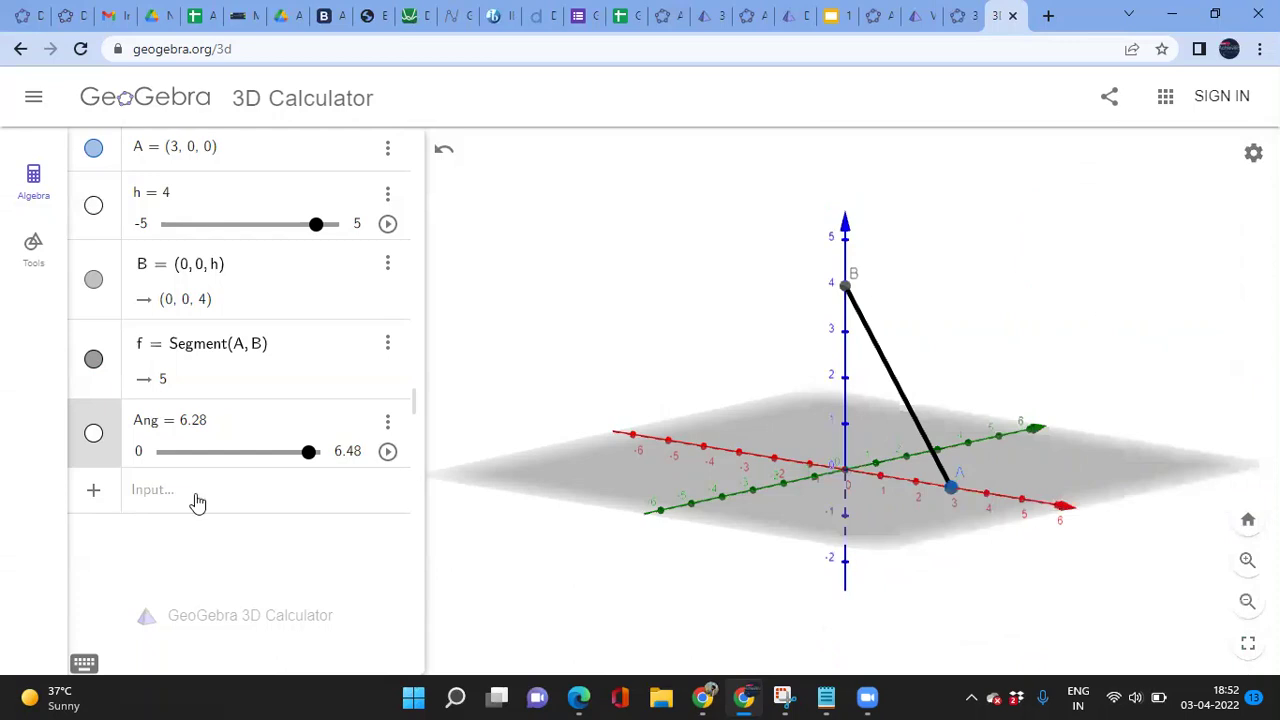
Rotate segment f by the angle Ang about zAxis using the Rotate command
left_click(156, 509)
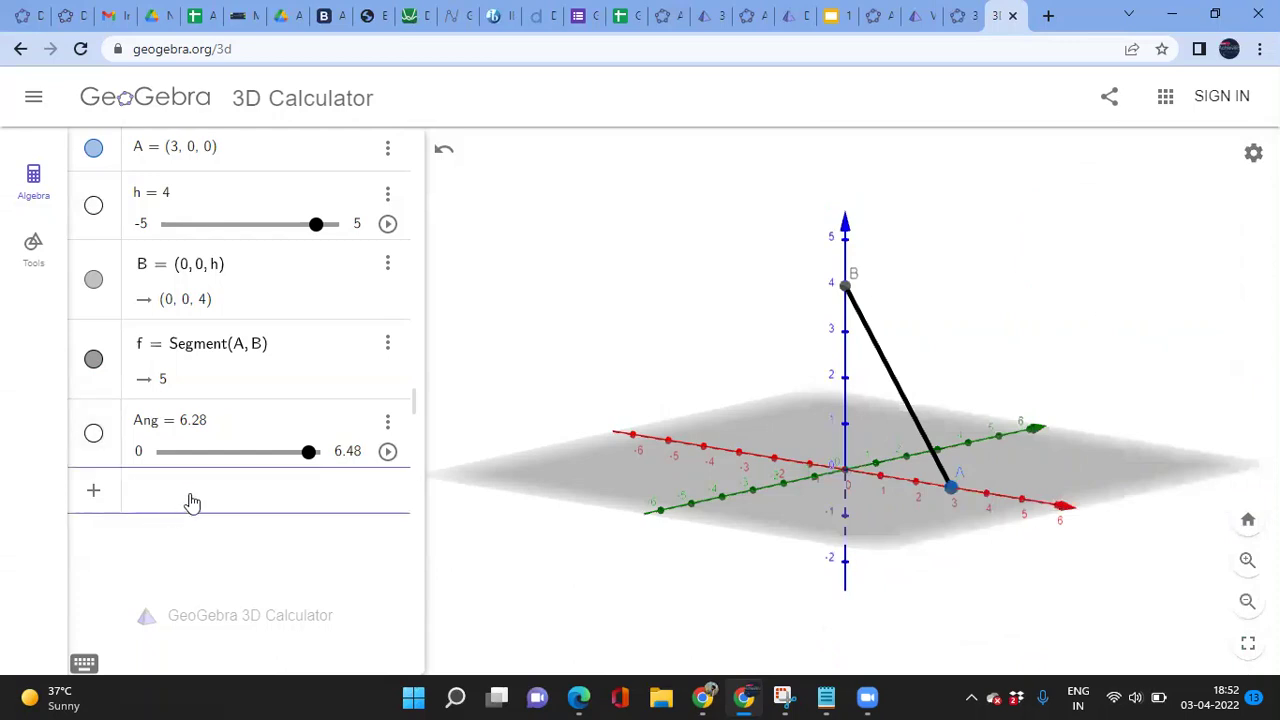
type("rota")
key("Down")
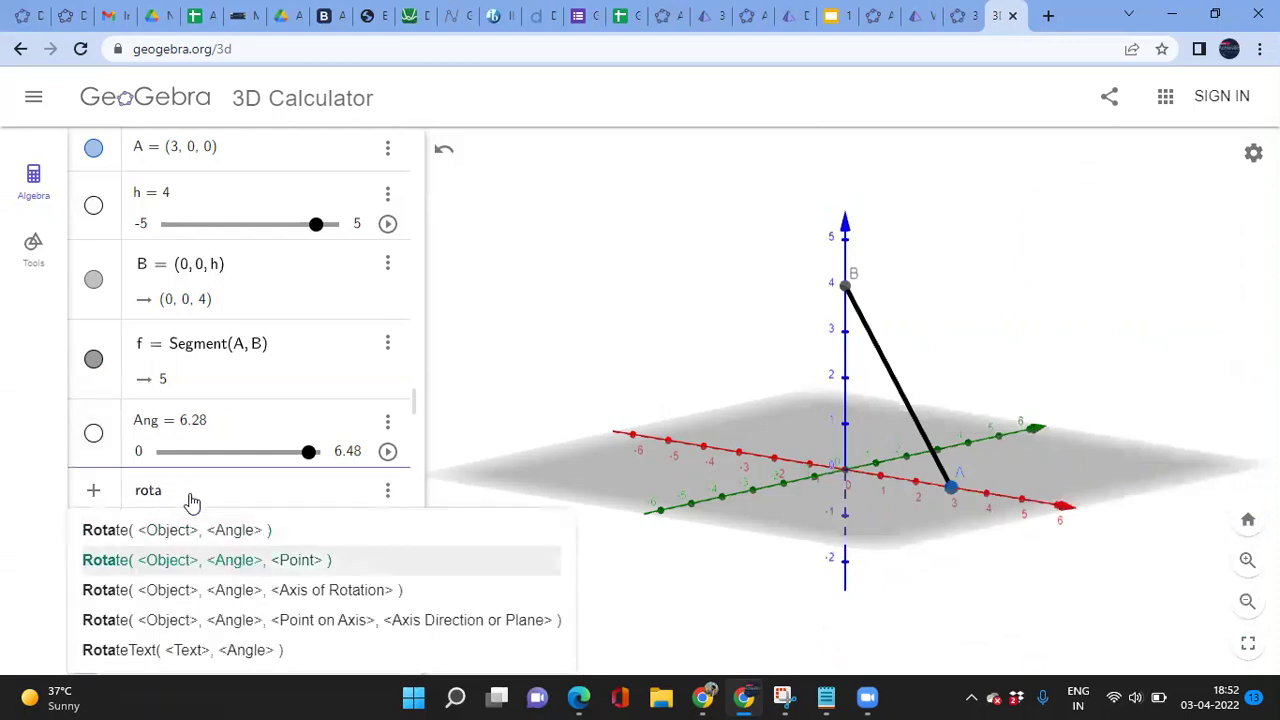
key("Return")
type("f, ")
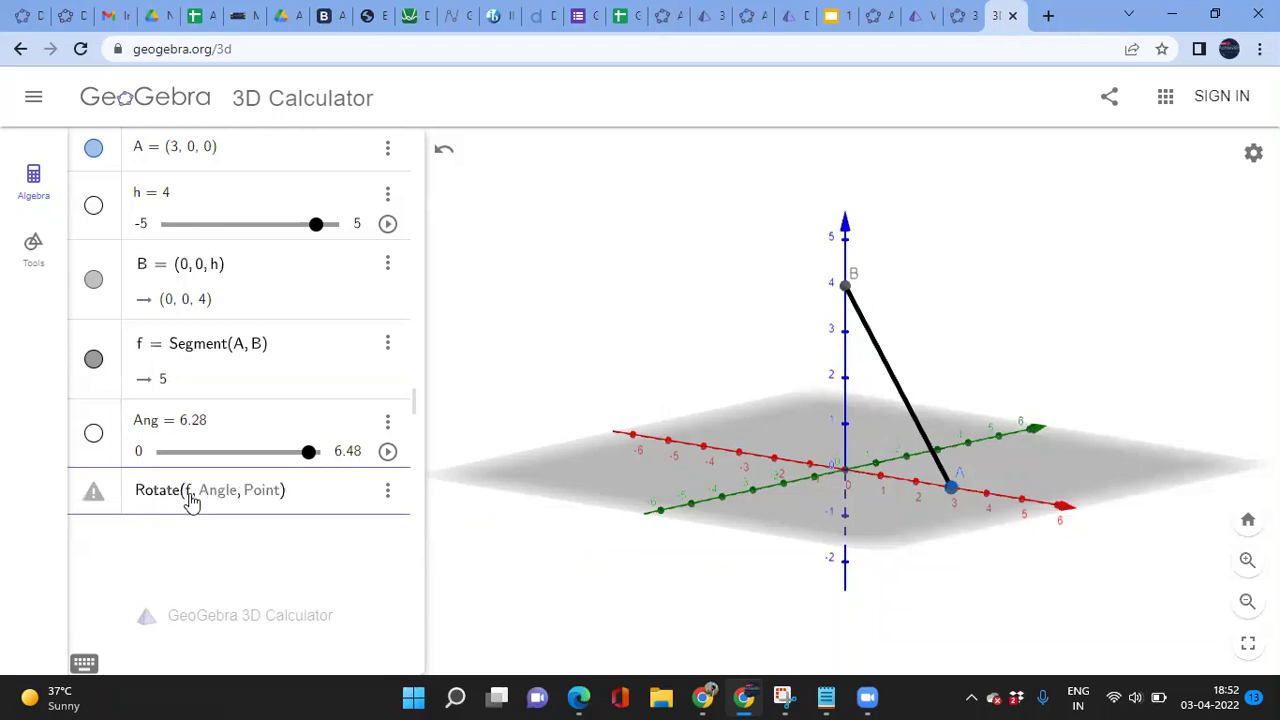
type("Ang,")
key("Right")
type("zAxis")
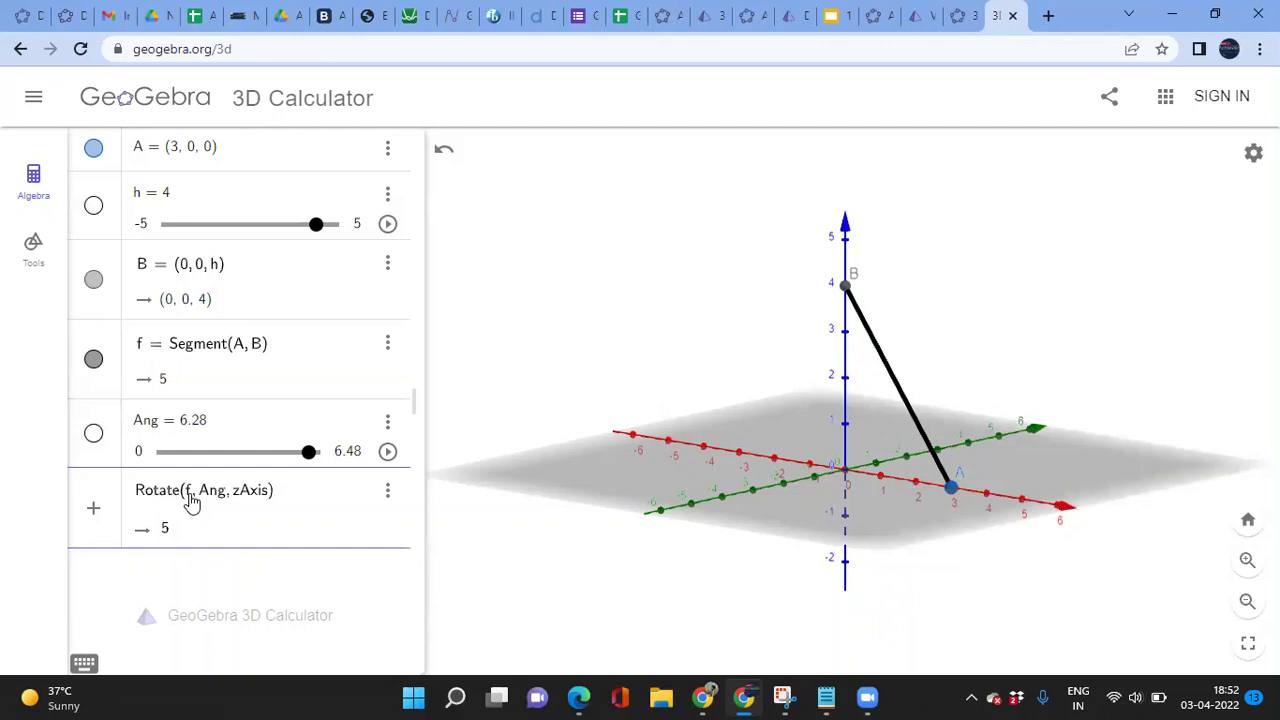
key("Return")
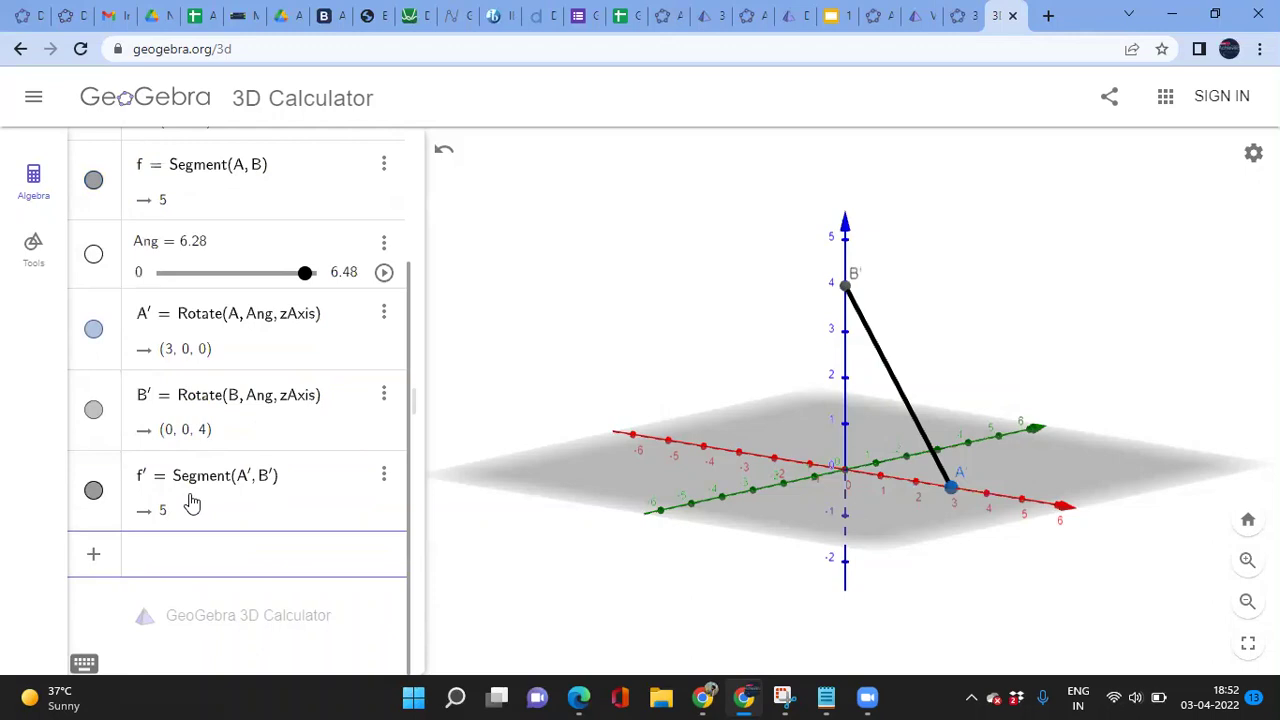
Set the Ang slider to 2.58 and hide the original segment f
left_click_drag(301, 280, 221, 278)
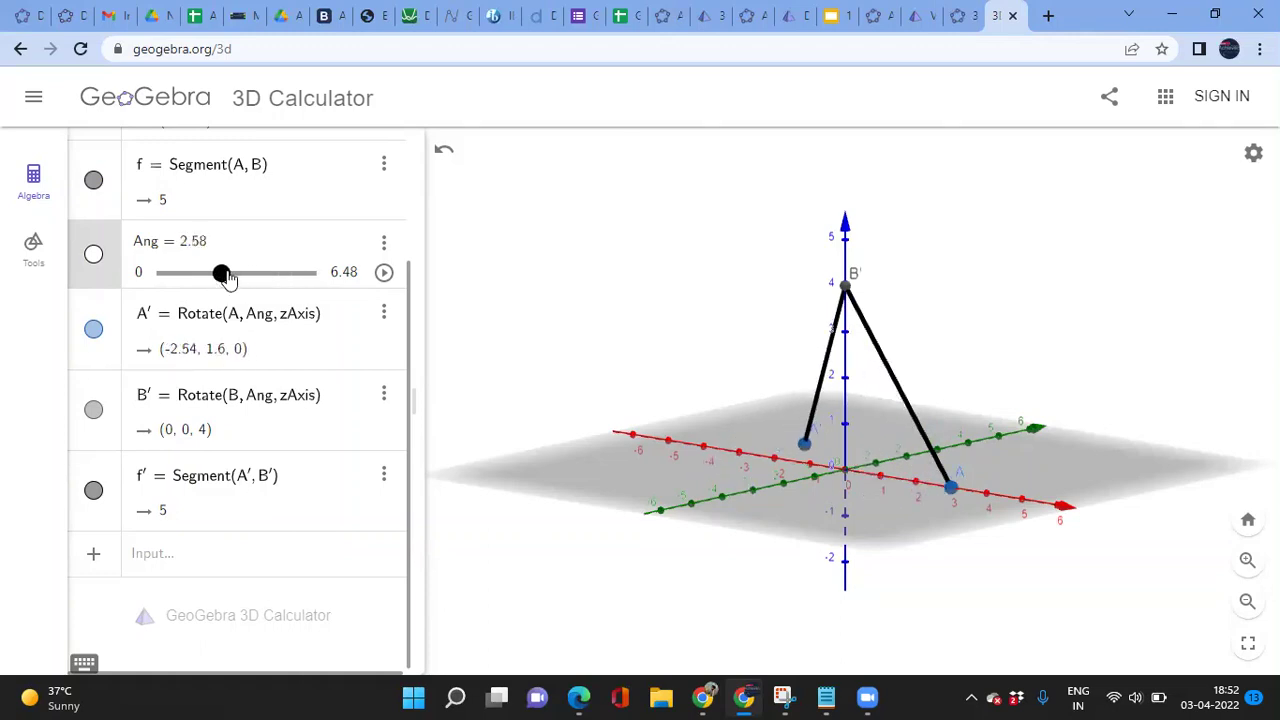
scroll(260, 240, "up", 2)
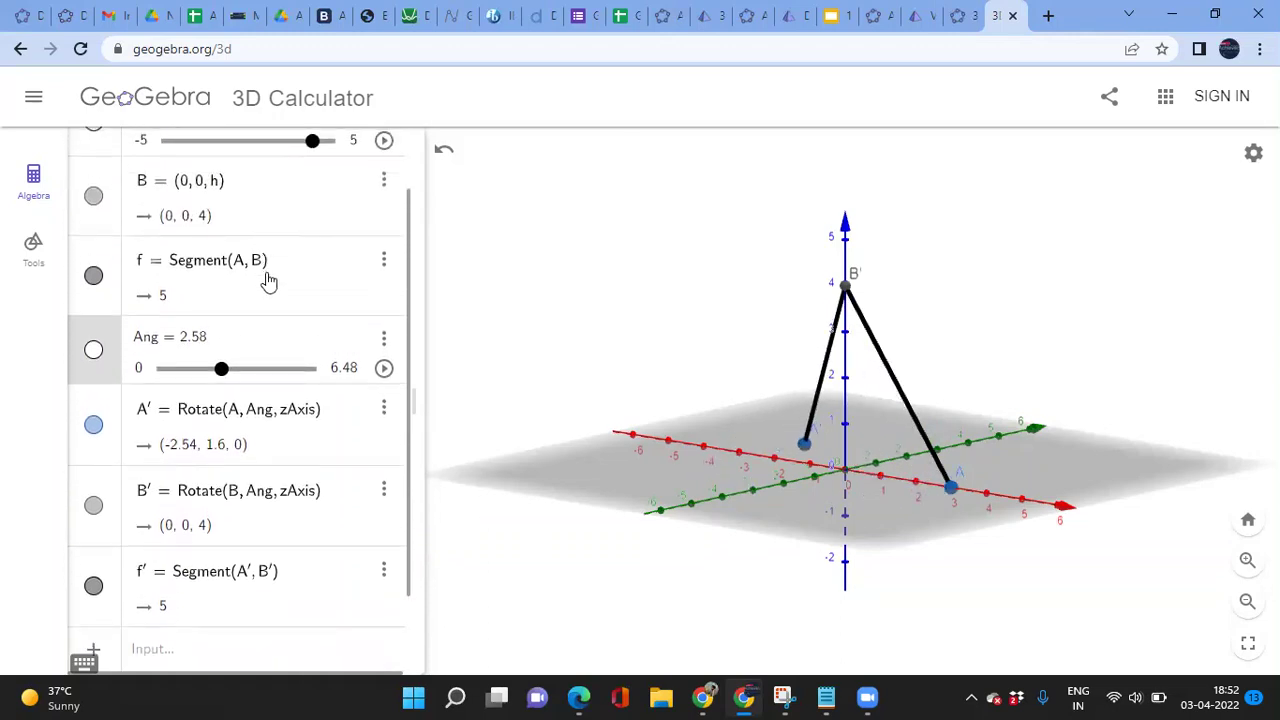
left_click(94, 277)
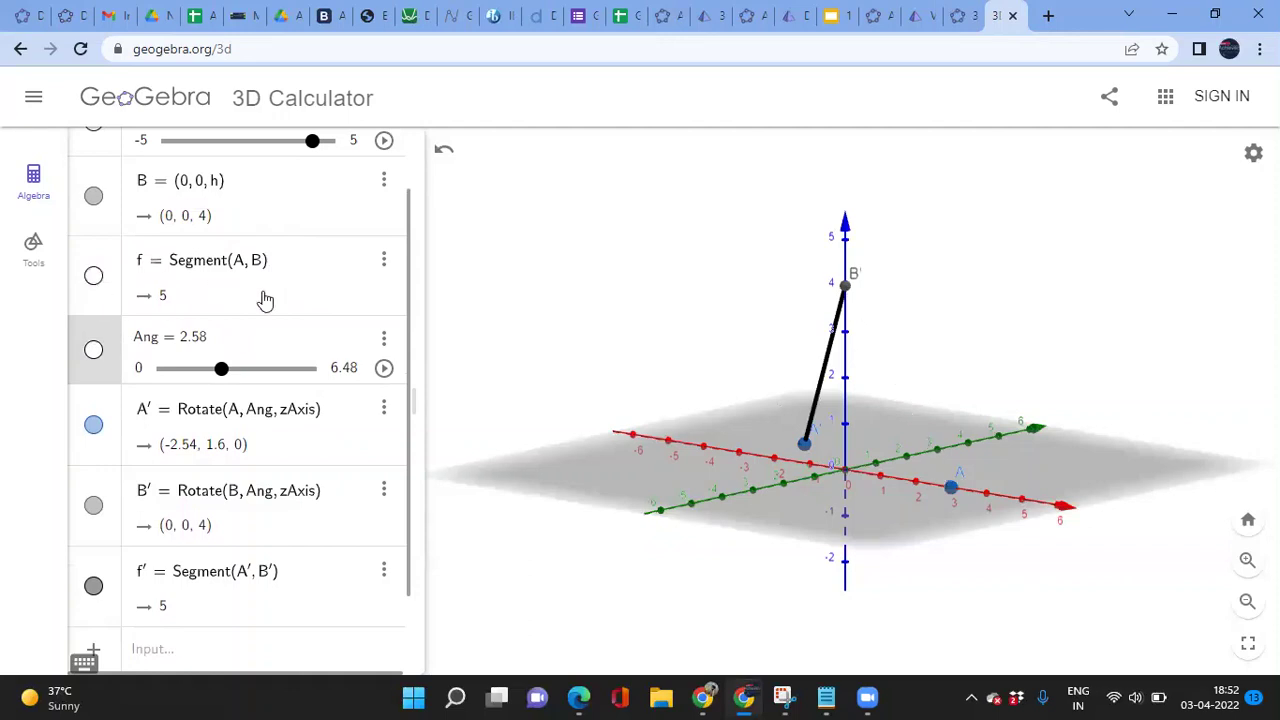
Create a triangle with the Polygon command through (0,0,0), A and B
scroll(260, 294, "down", 2)
left_click(168, 561)
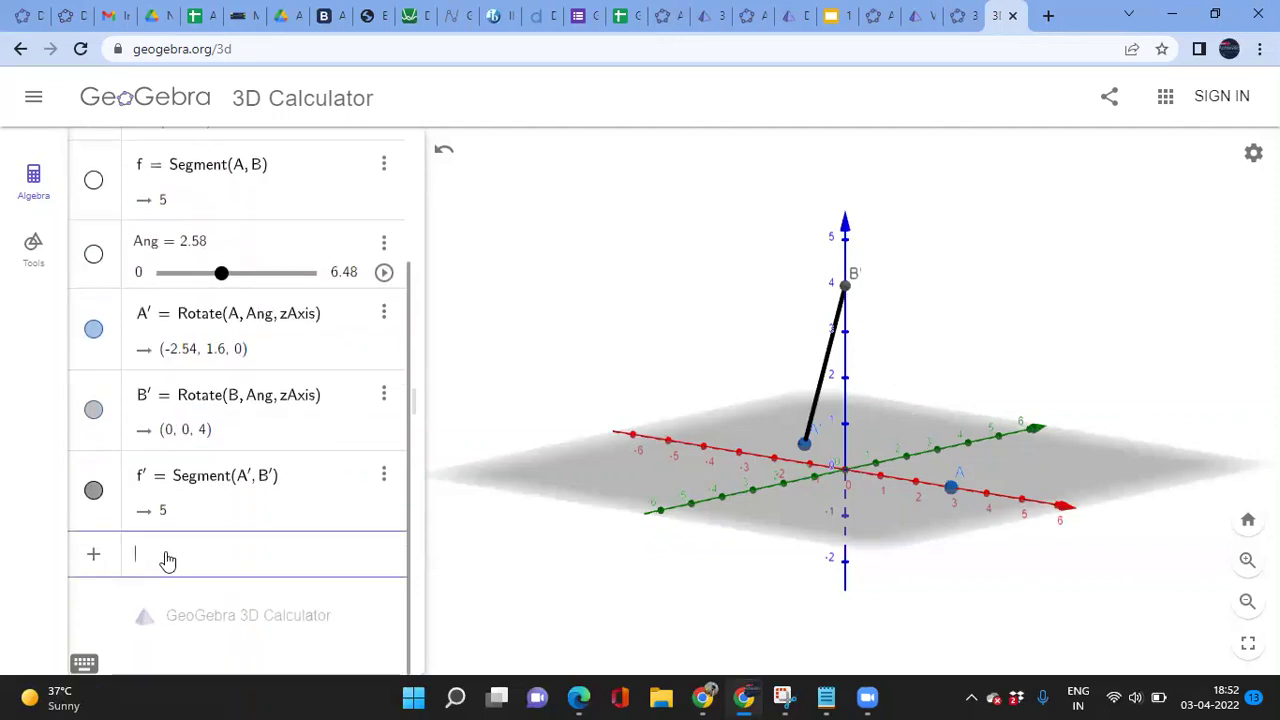
type("poly")
key("Down")
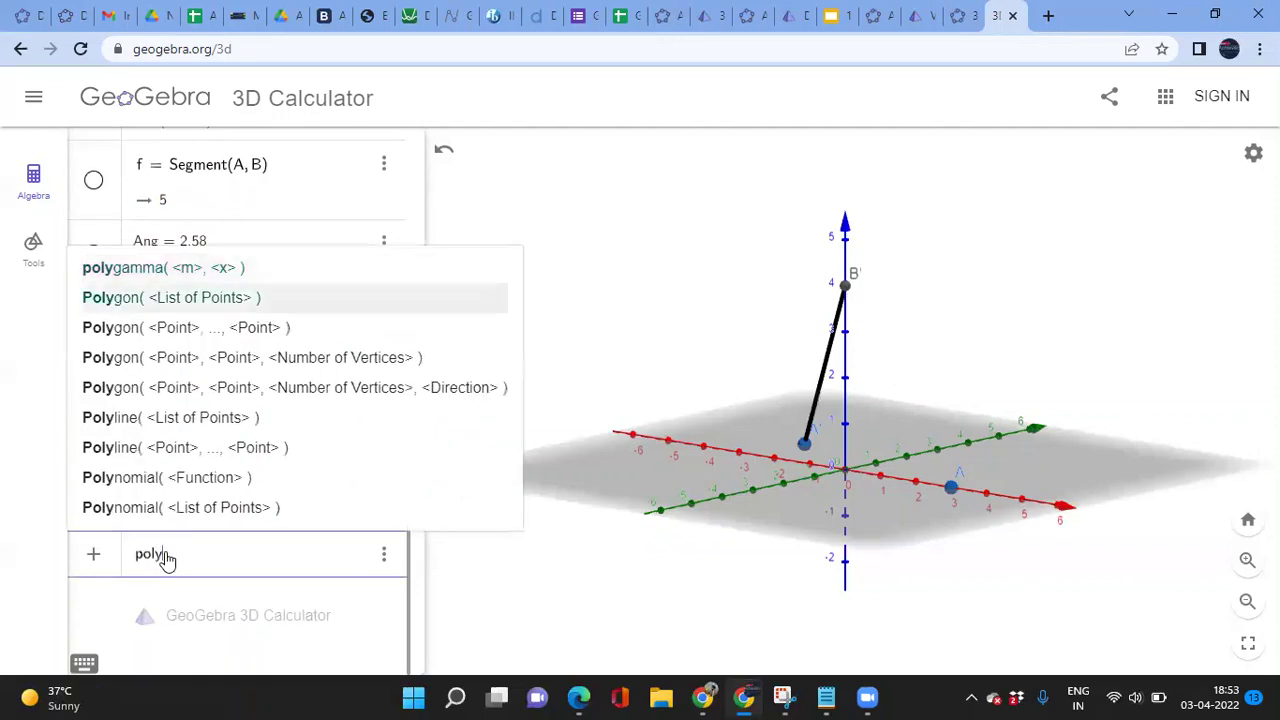
key("Down")
key("Return")
type("(0,0)")
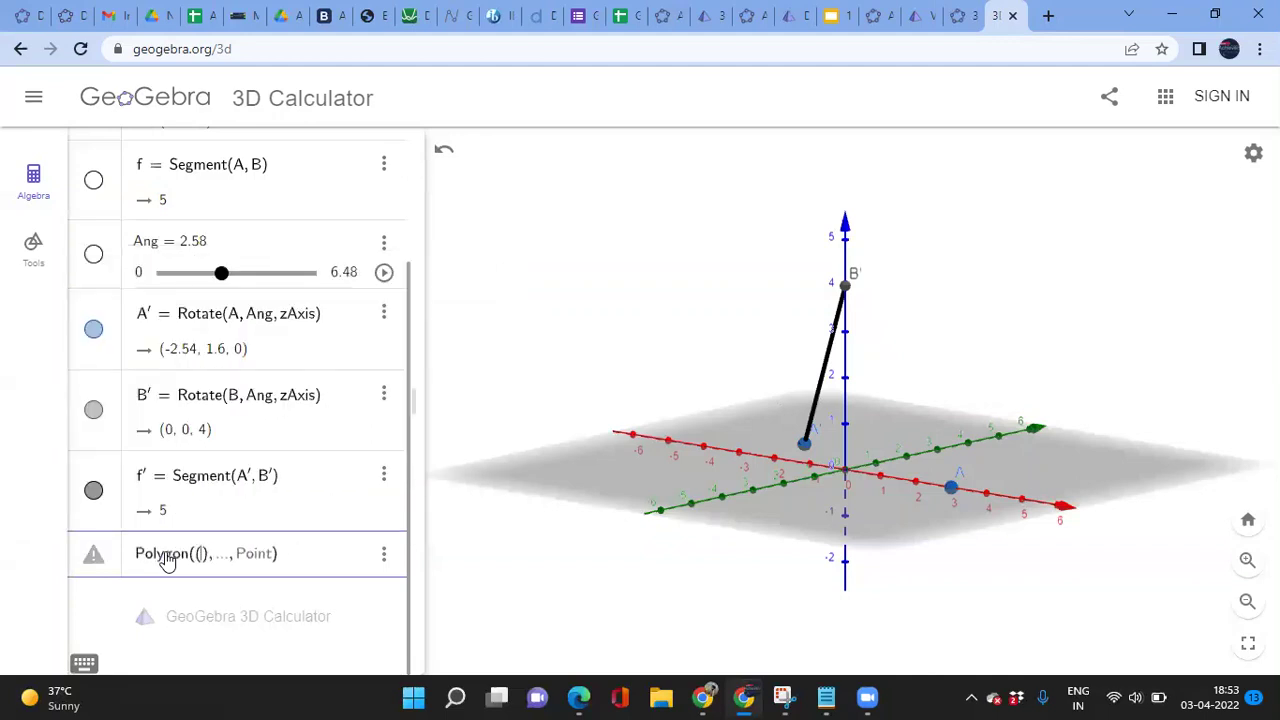
type(",0,0")
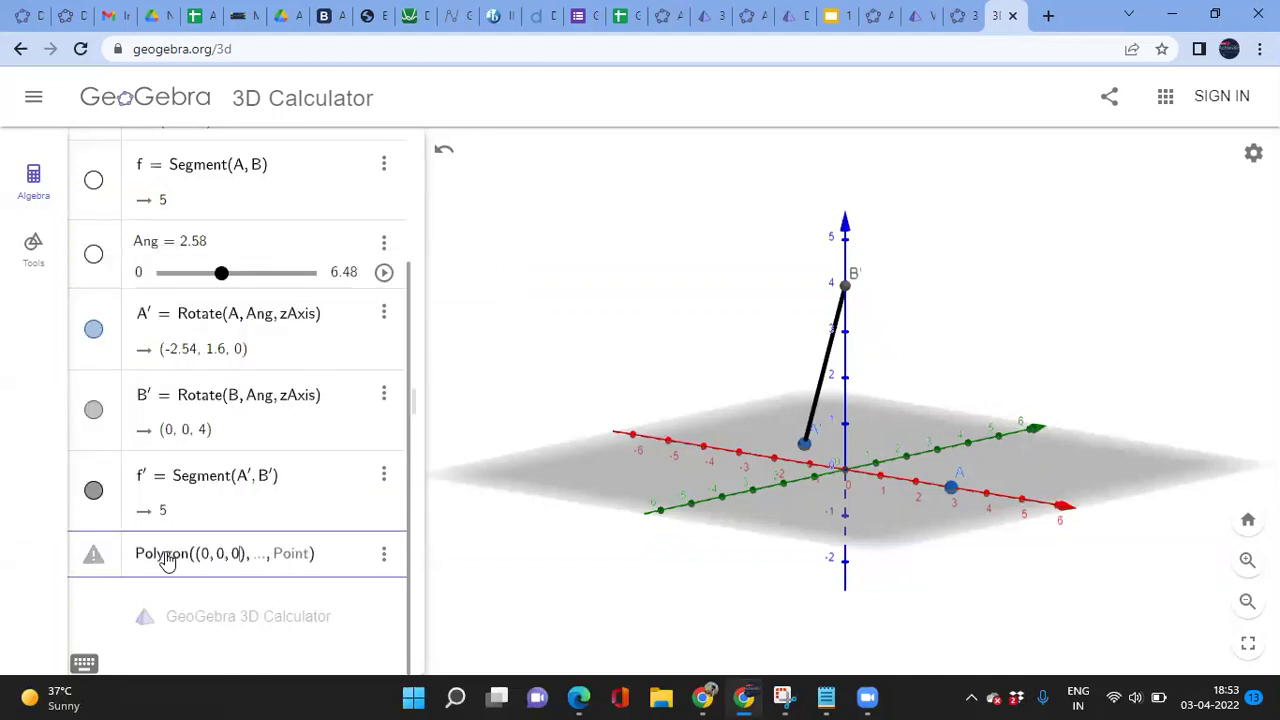
type("(")
key("BackSpace")
key("BackSpace")
key("BackSpace")
key("BackSpace")
type("B'")
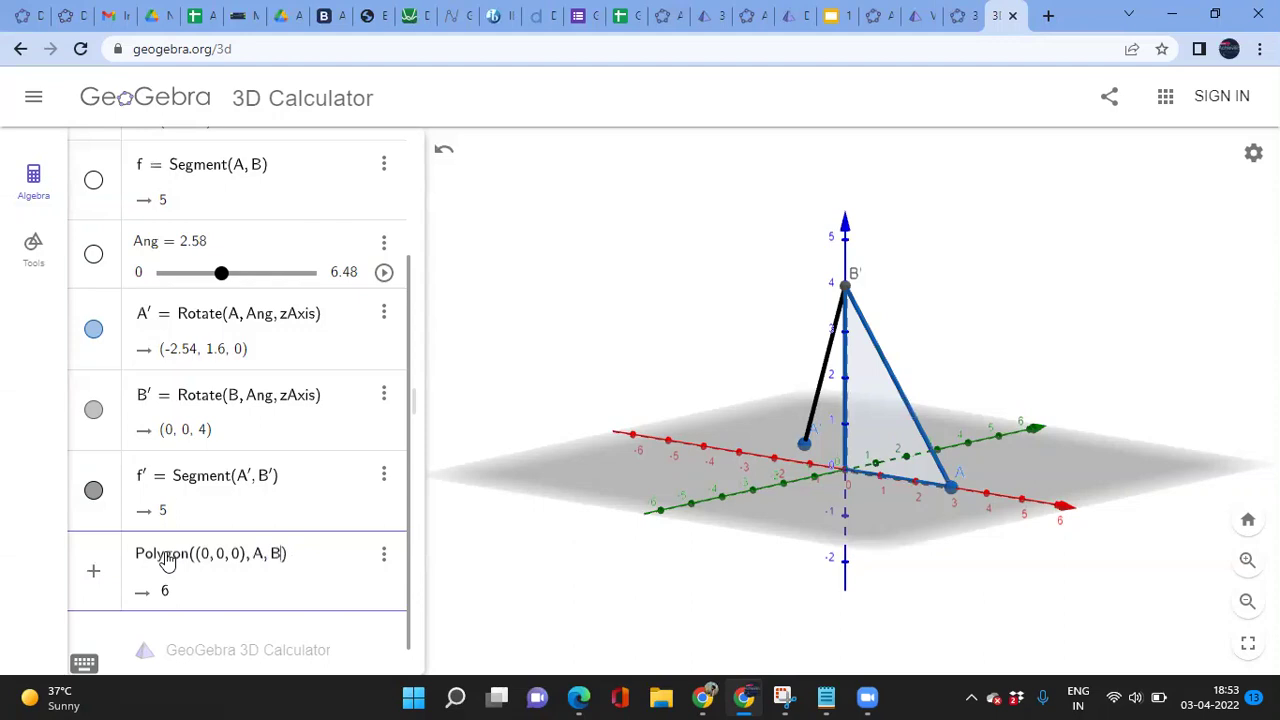
key("Return")
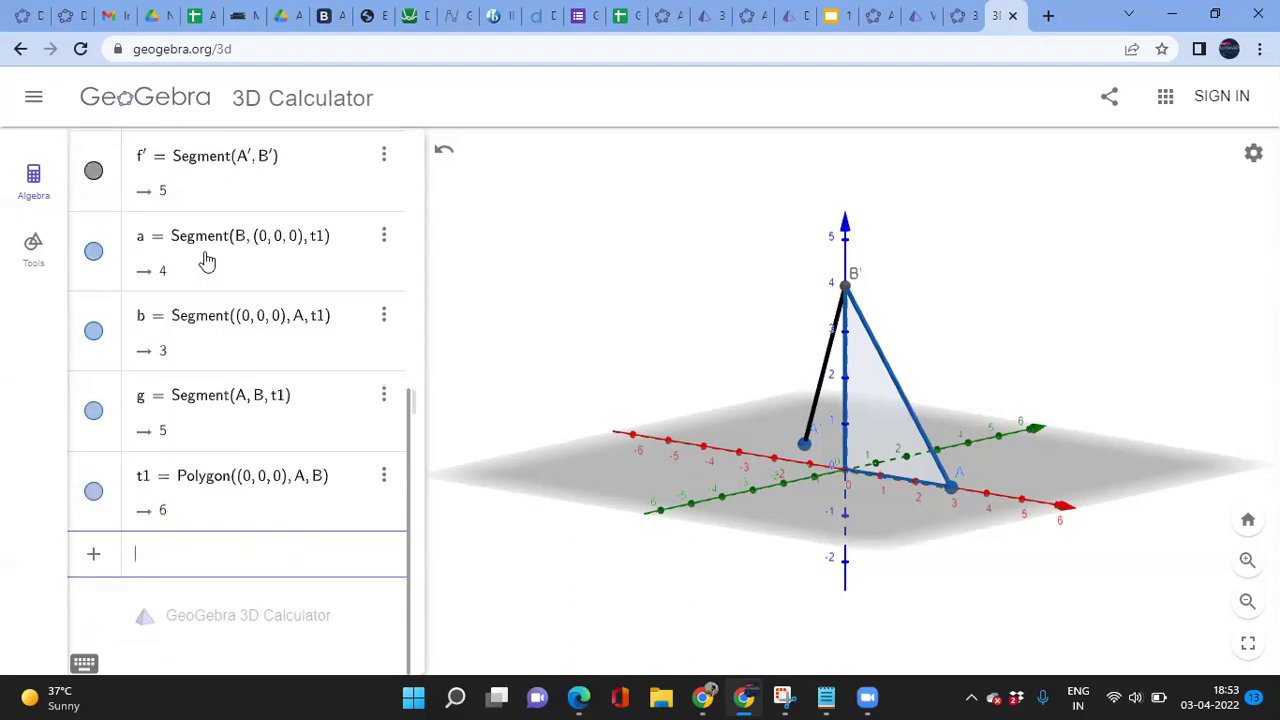
Delete the rotated segment f' and the rotated points B' and A'
scroll(271, 206, "up", 1)
left_click(383, 231)
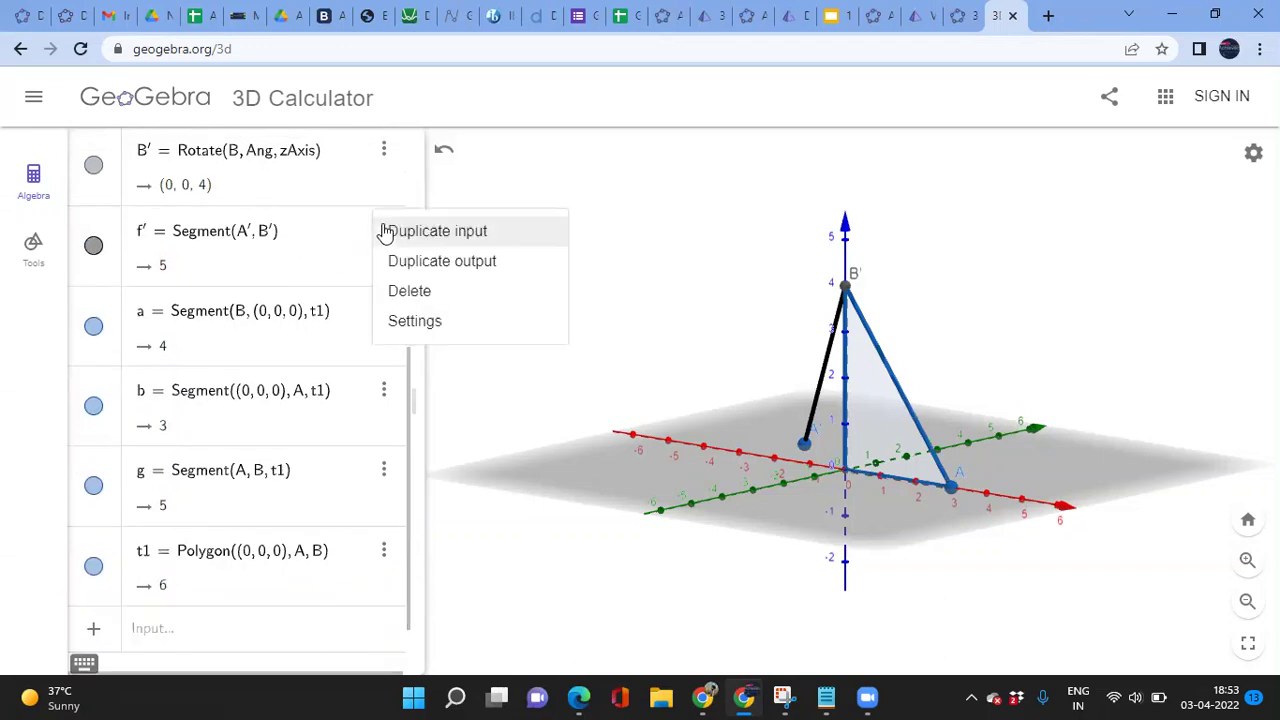
left_click(395, 290)
scroll(302, 252, "up", 1)
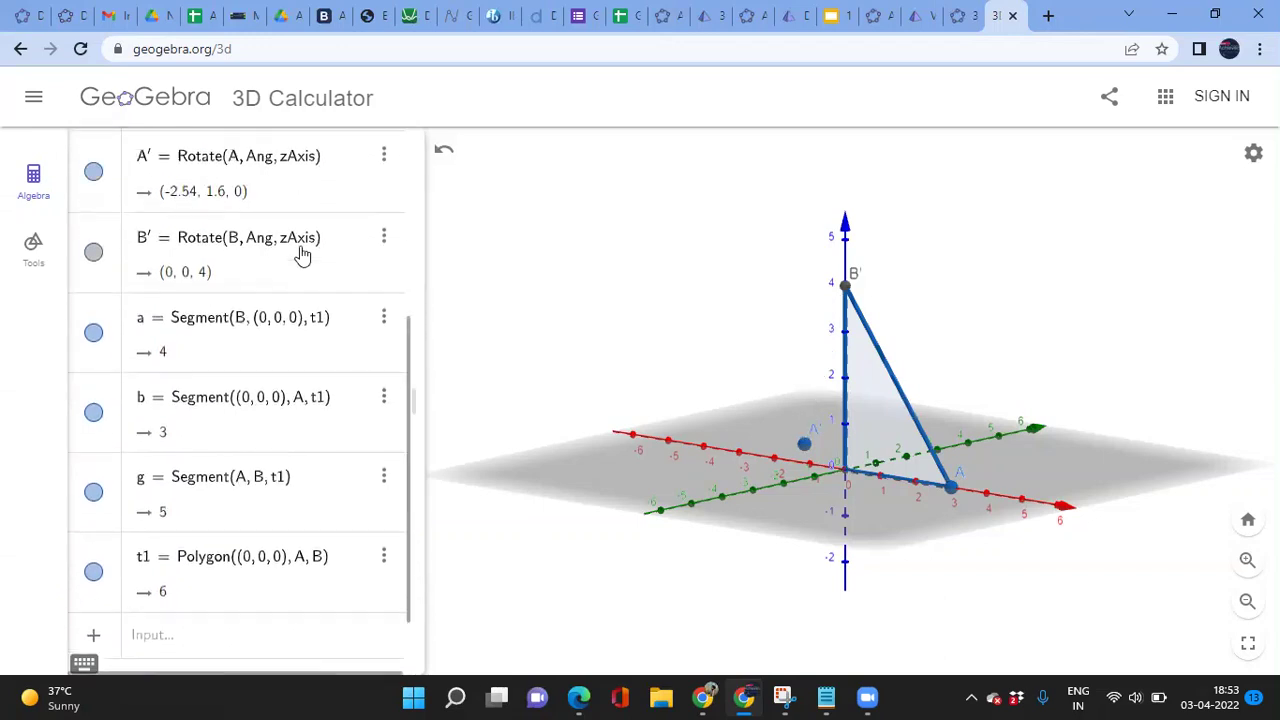
left_click(383, 245)
left_click(393, 304)
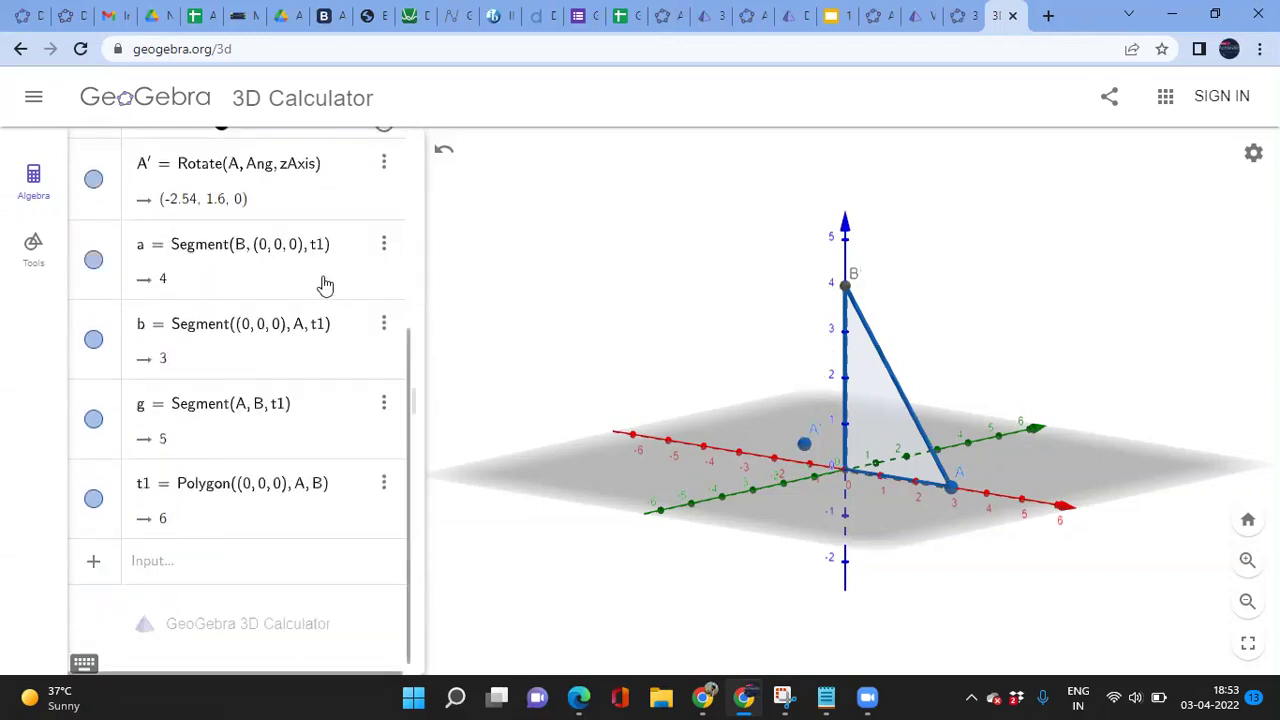
scroll(340, 275, "up", 1)
left_click(383, 249)
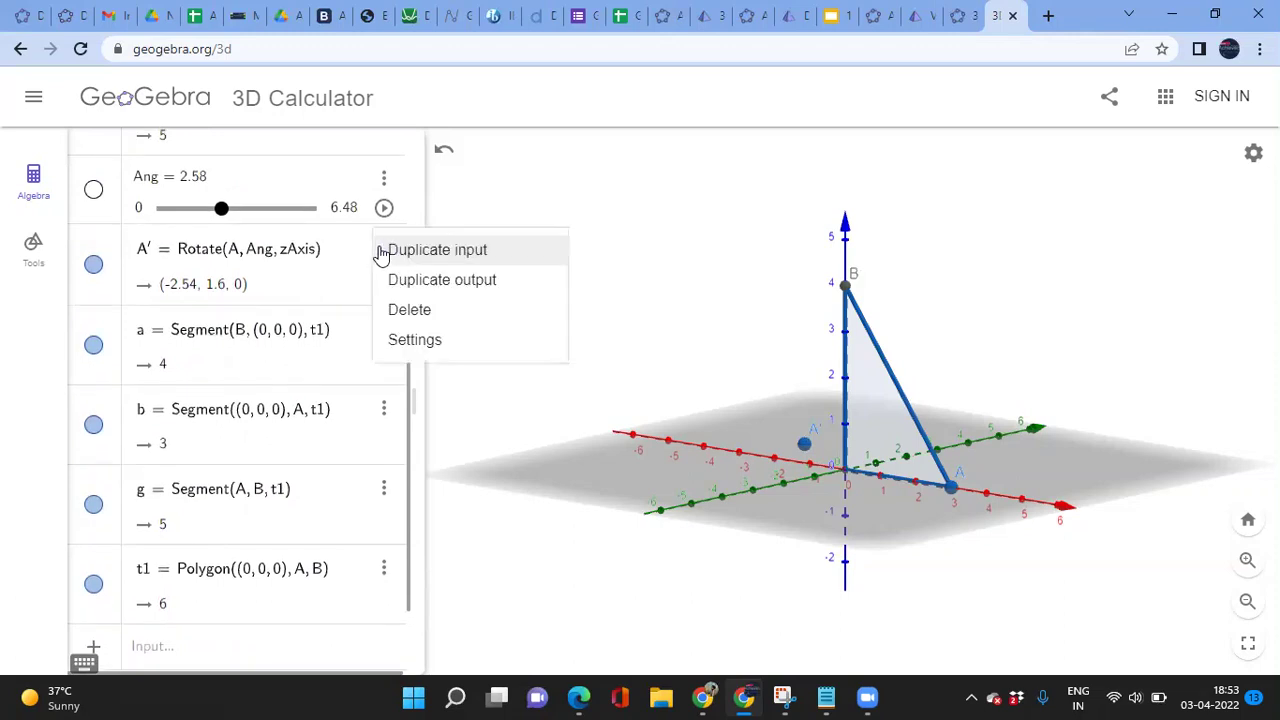
left_click(407, 314)
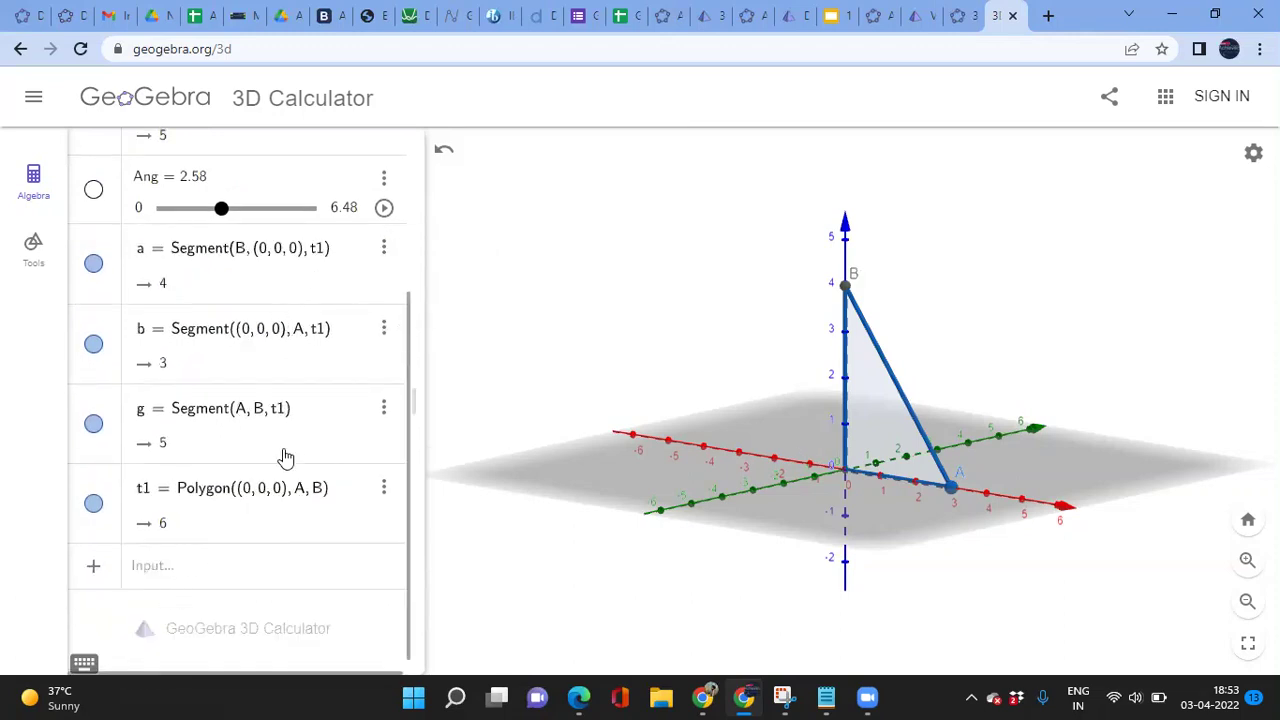
Rotate triangle t1 by the angle Ang about zAxis using the Rotate command
scroll(286, 452, "up", 2)
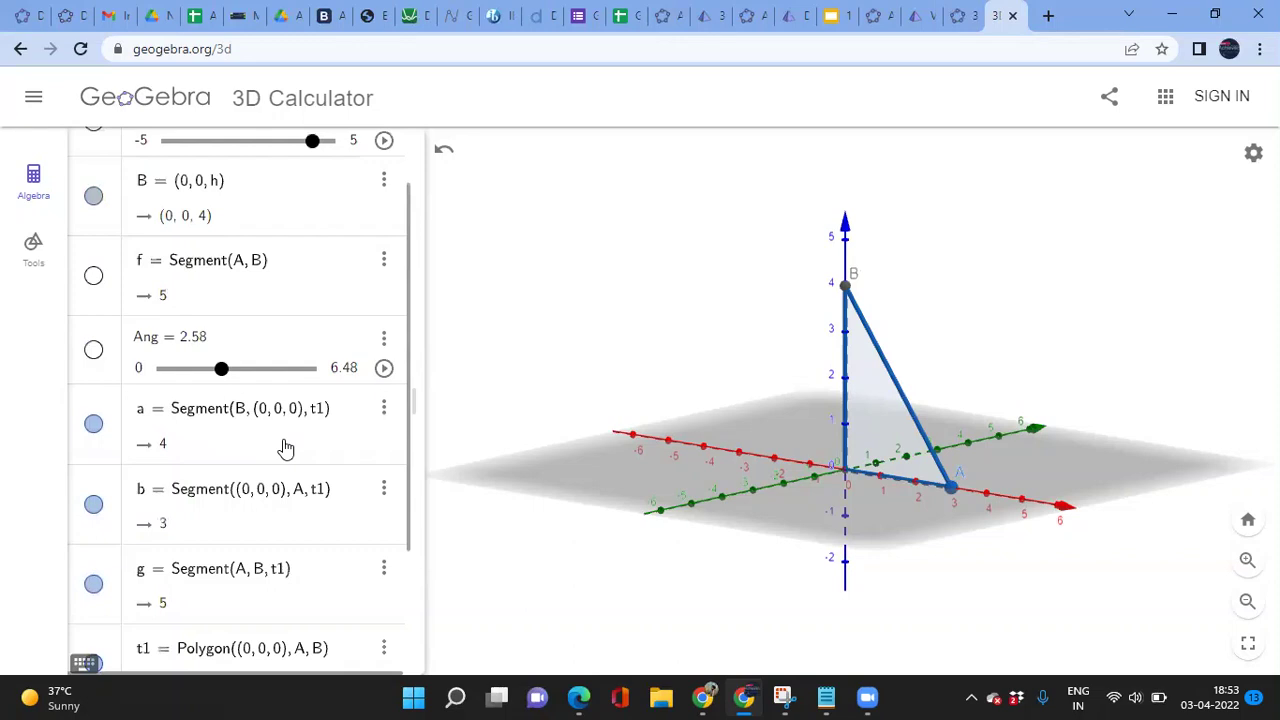
scroll(286, 449, "up", 1)
scroll(286, 449, "down", 3)
left_click(156, 563)
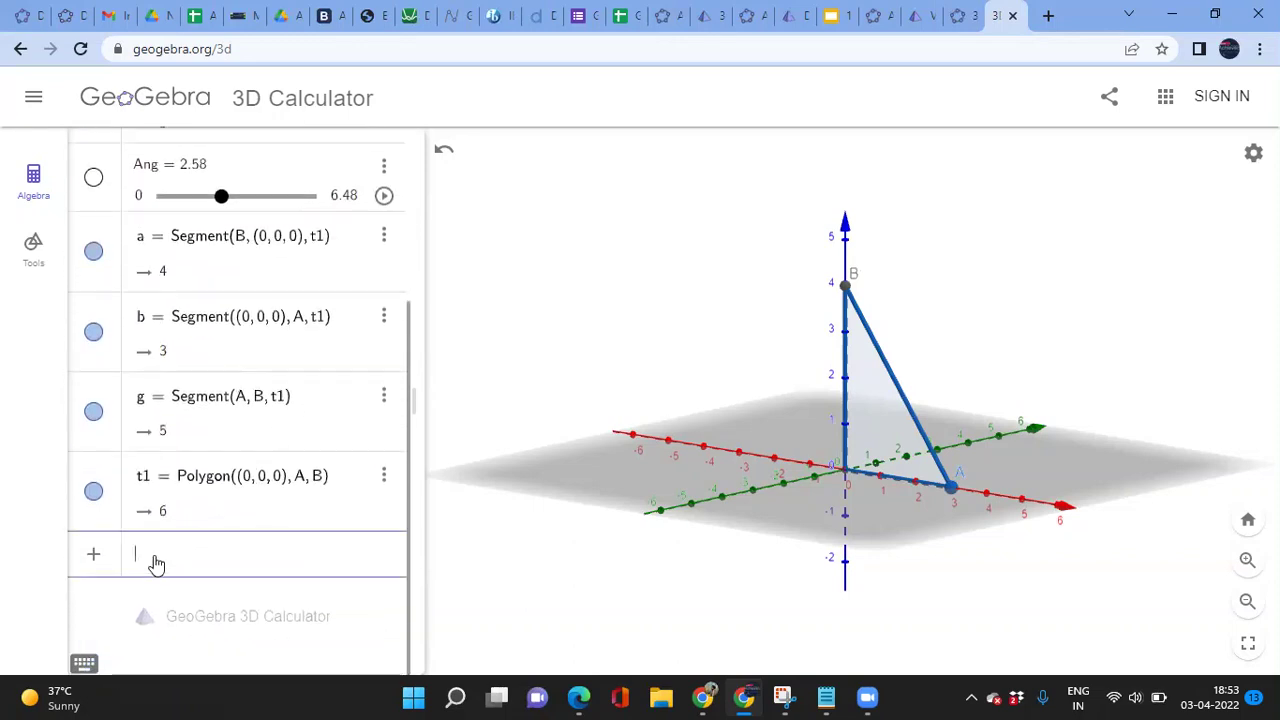
type("rota")
key("Down")
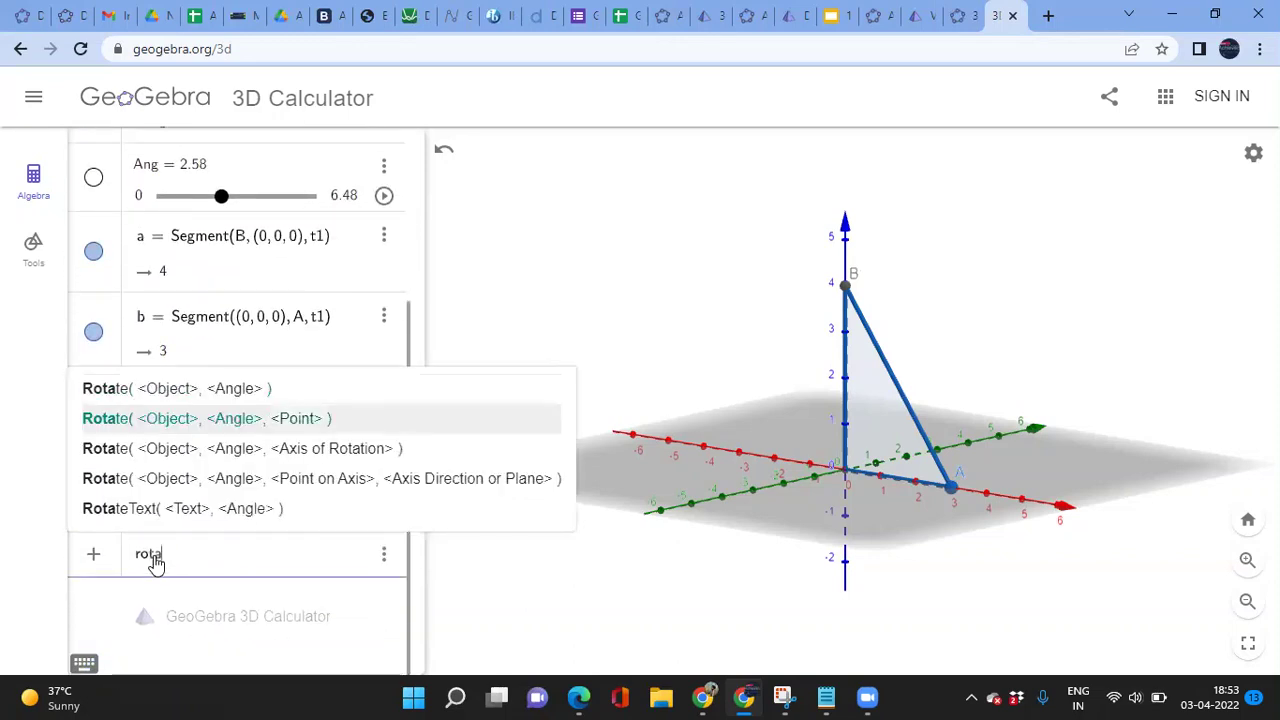
key("Down")
key("Return")
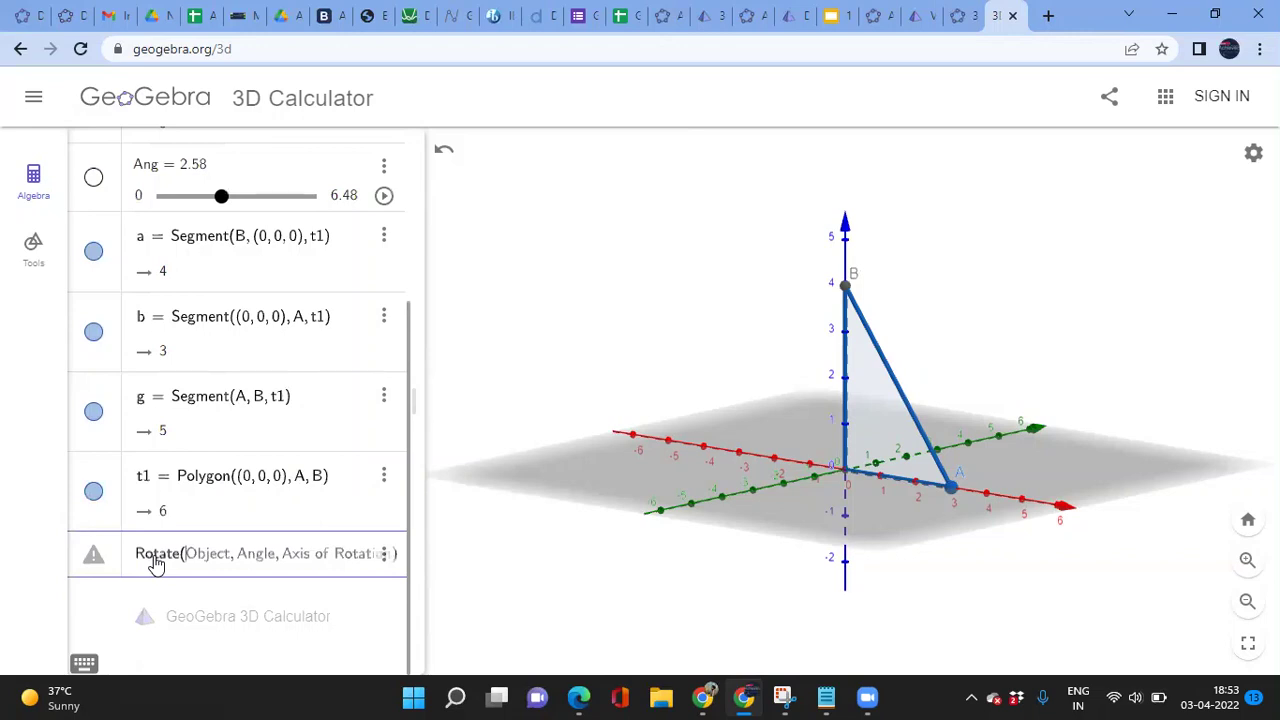
type("t1, ")
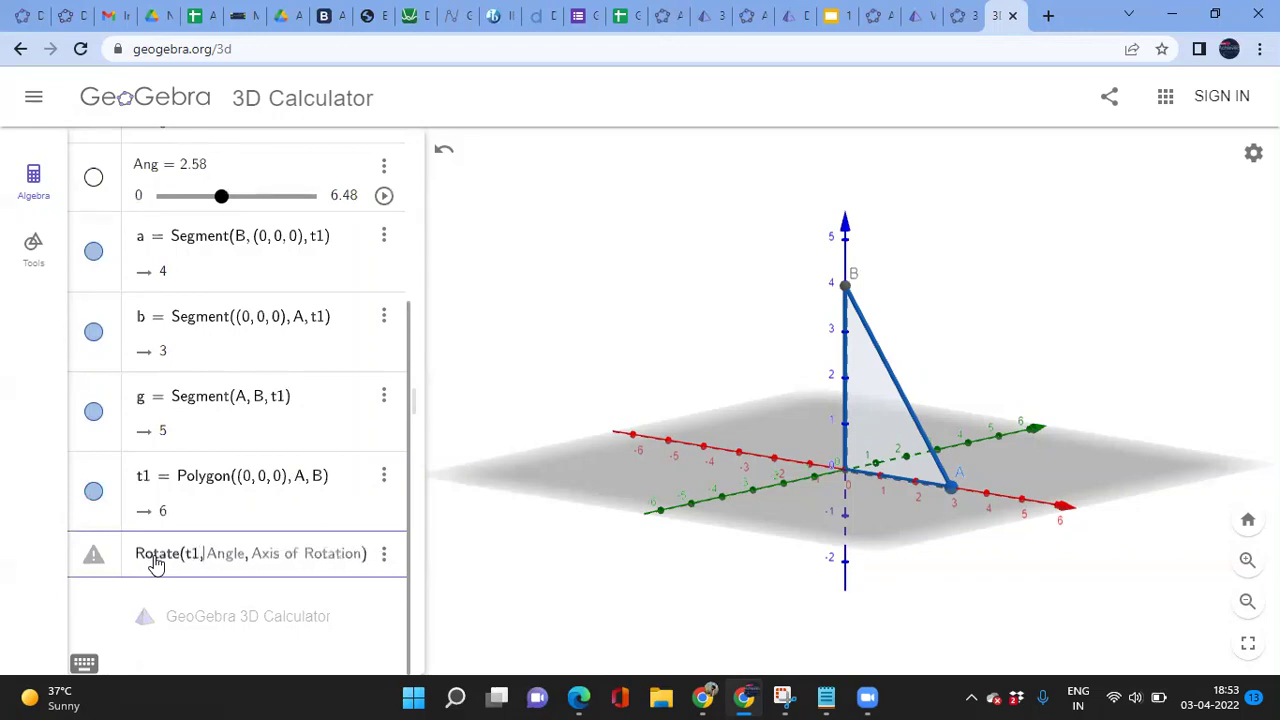
type("Ang, ")
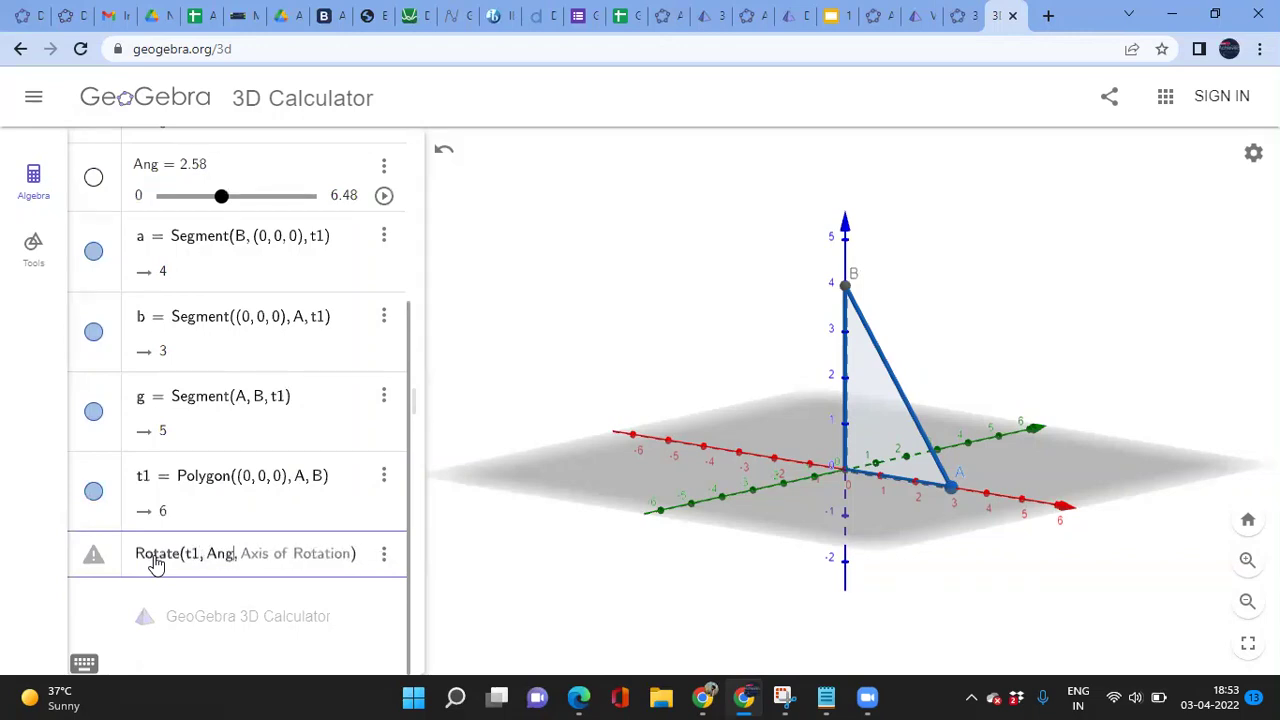
type("zAxis")
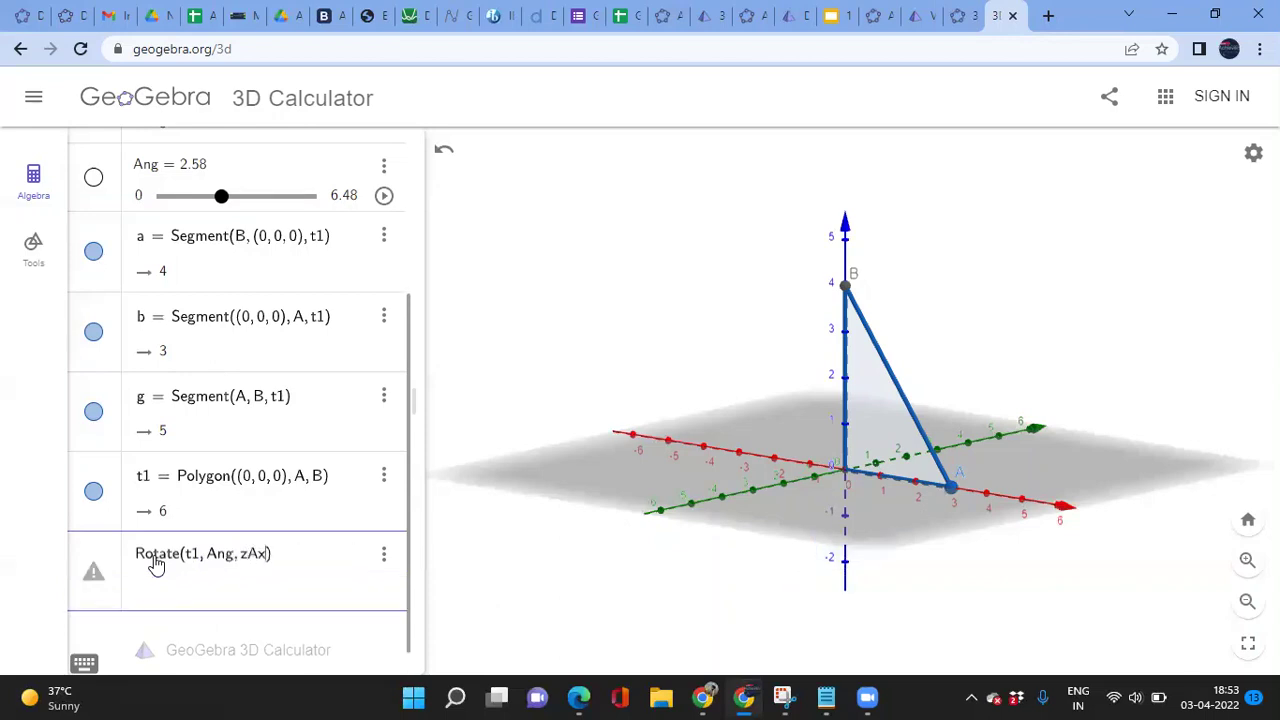
key("Return")
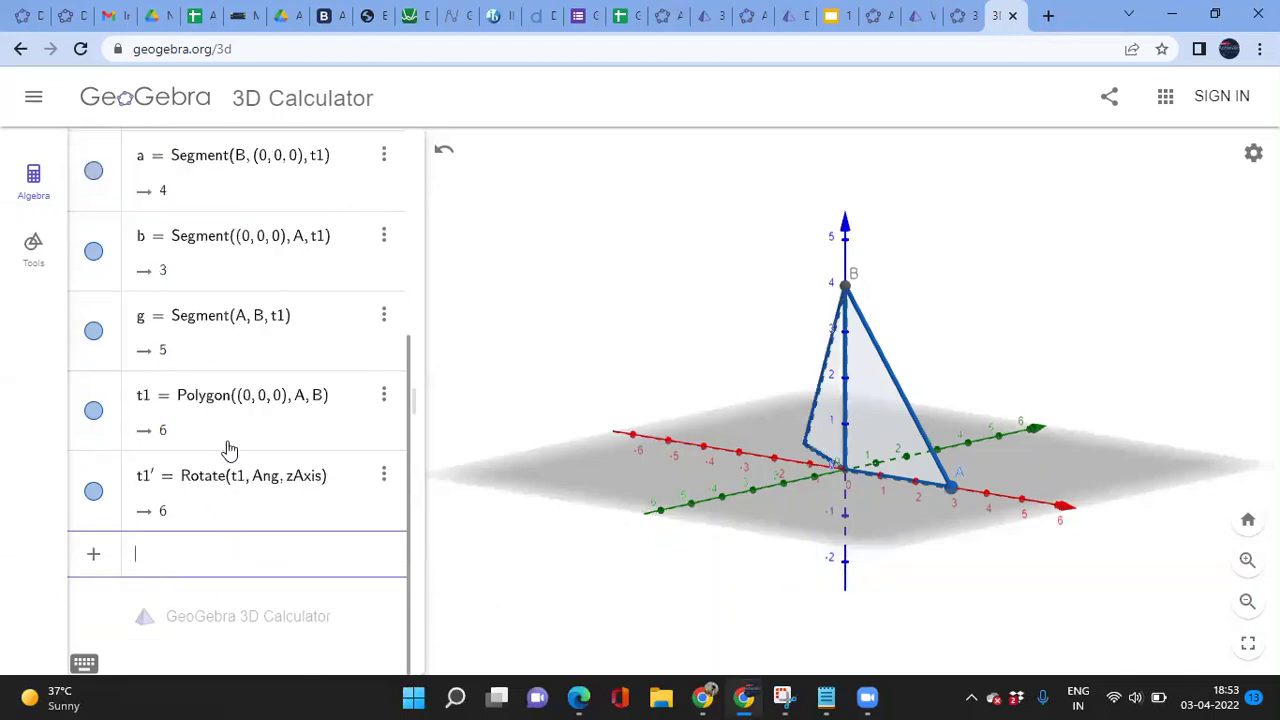
Reduce the Ang slider slightly to turn the rotated triangle t1' about the z-axis
scroll(229, 449, "up", 3)
left_click_drag(223, 420, 217, 447)
scroll(250, 487, "down", 3)
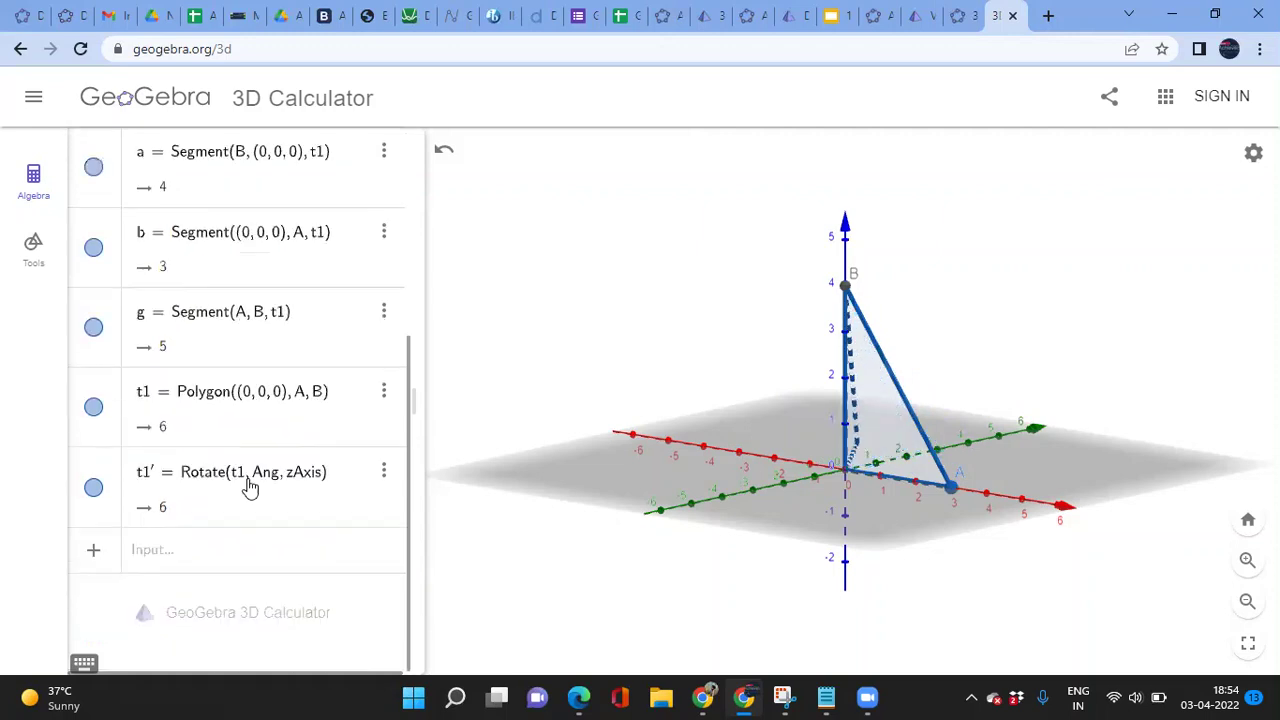
Create the surface of revolution of triangle t1 through the angle Ang about zAxis with the Surface command
left_click(170, 561)
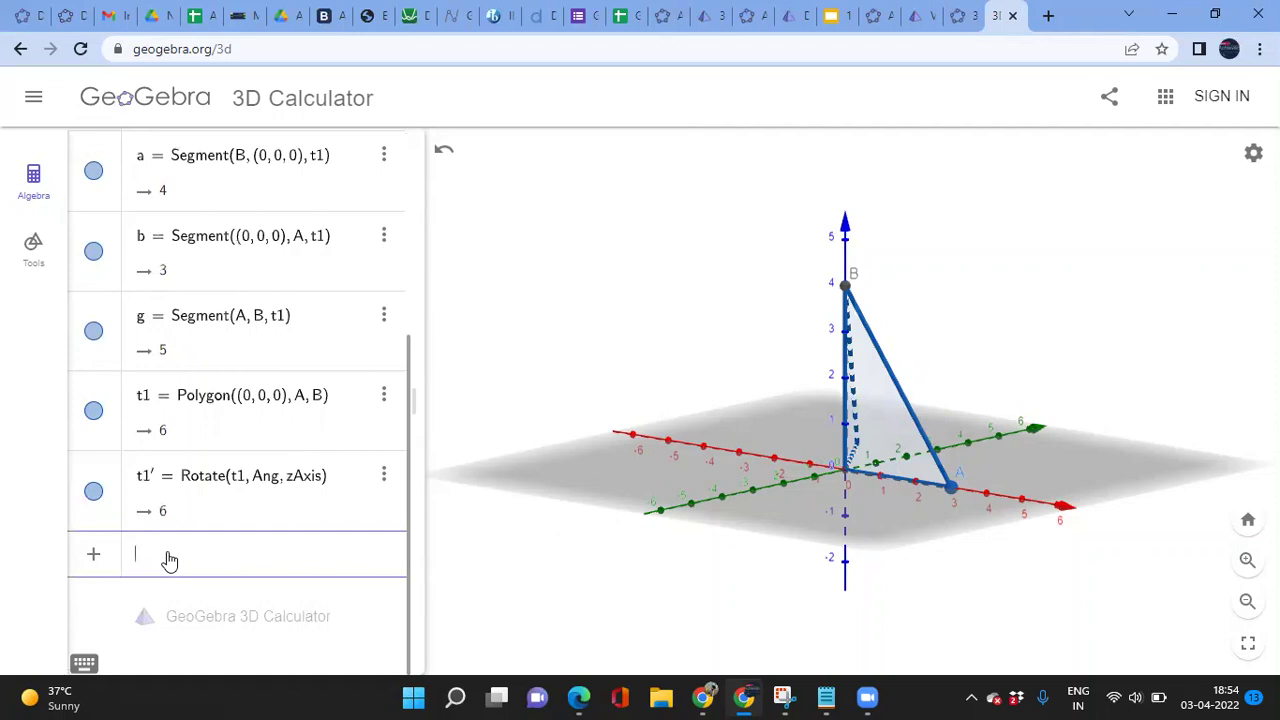
type("surf")
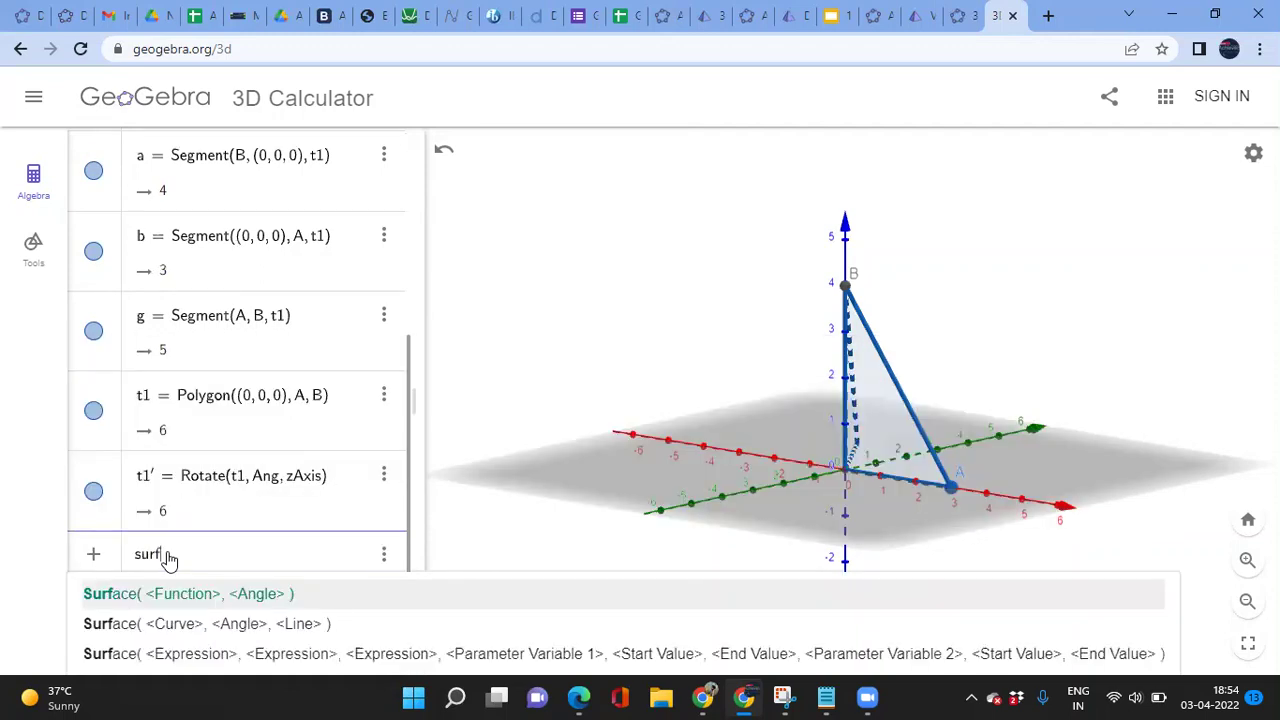
key("Down")
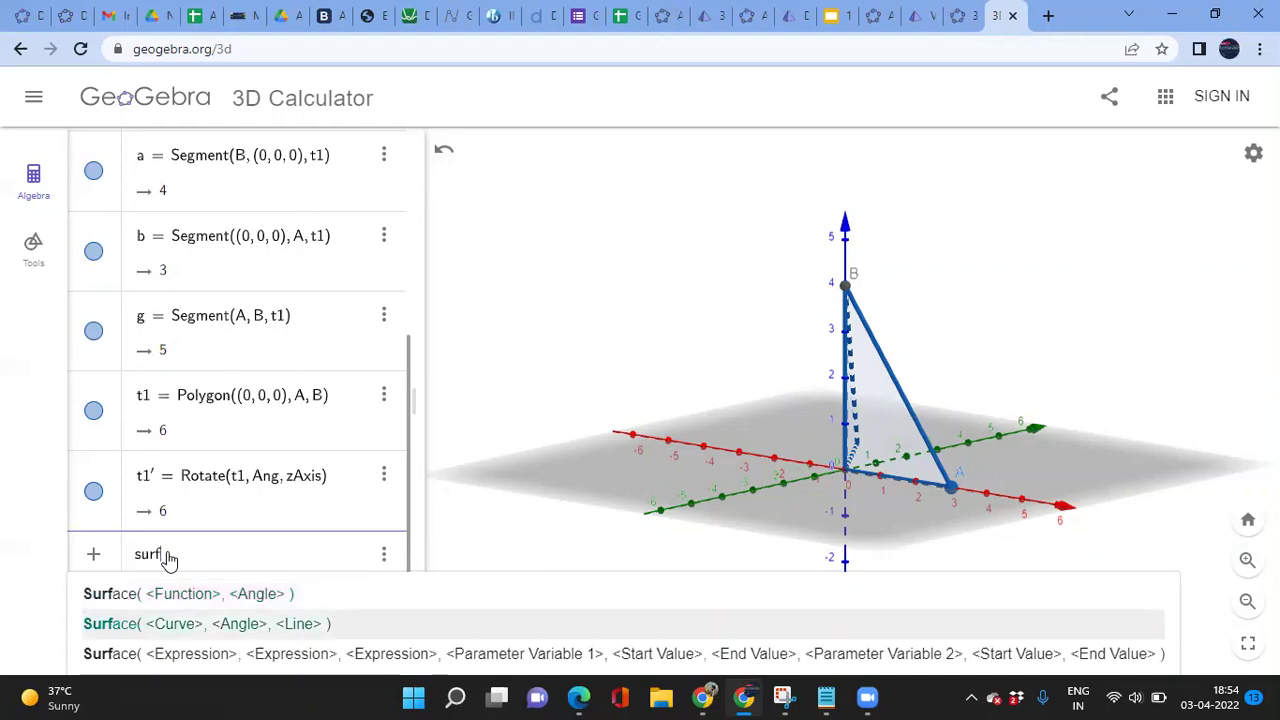
key("Return")
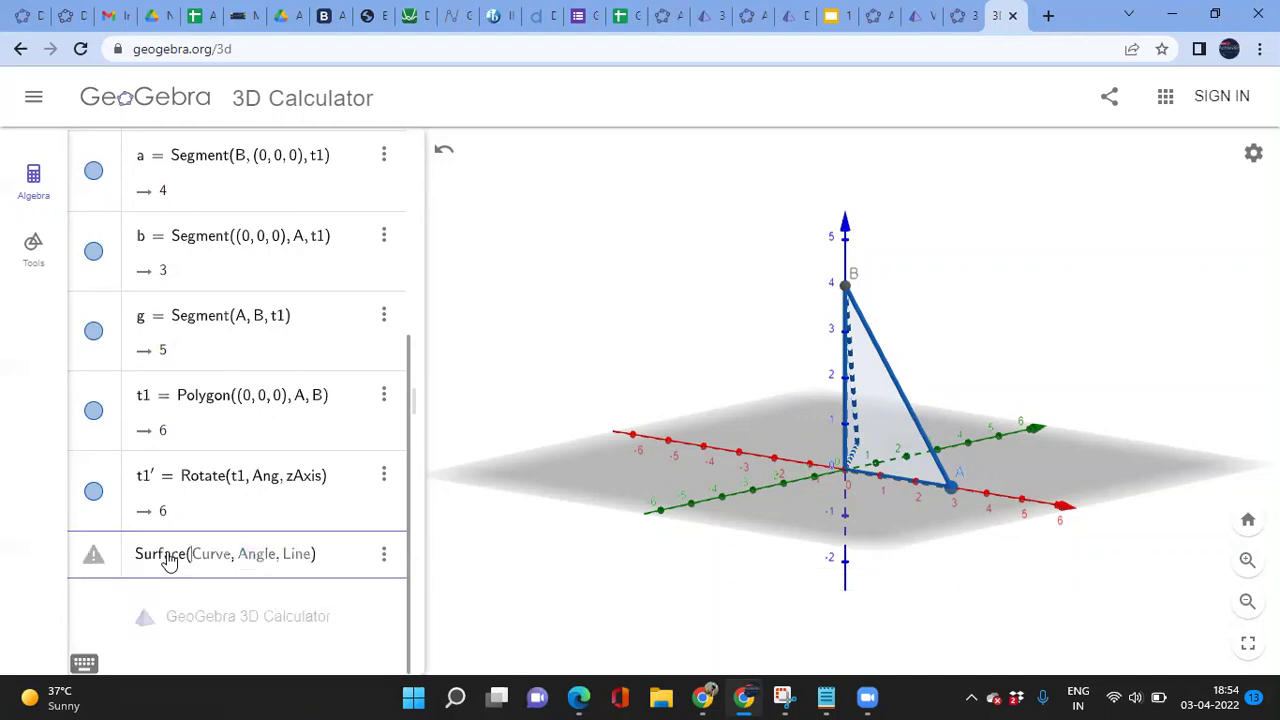
type("t1")
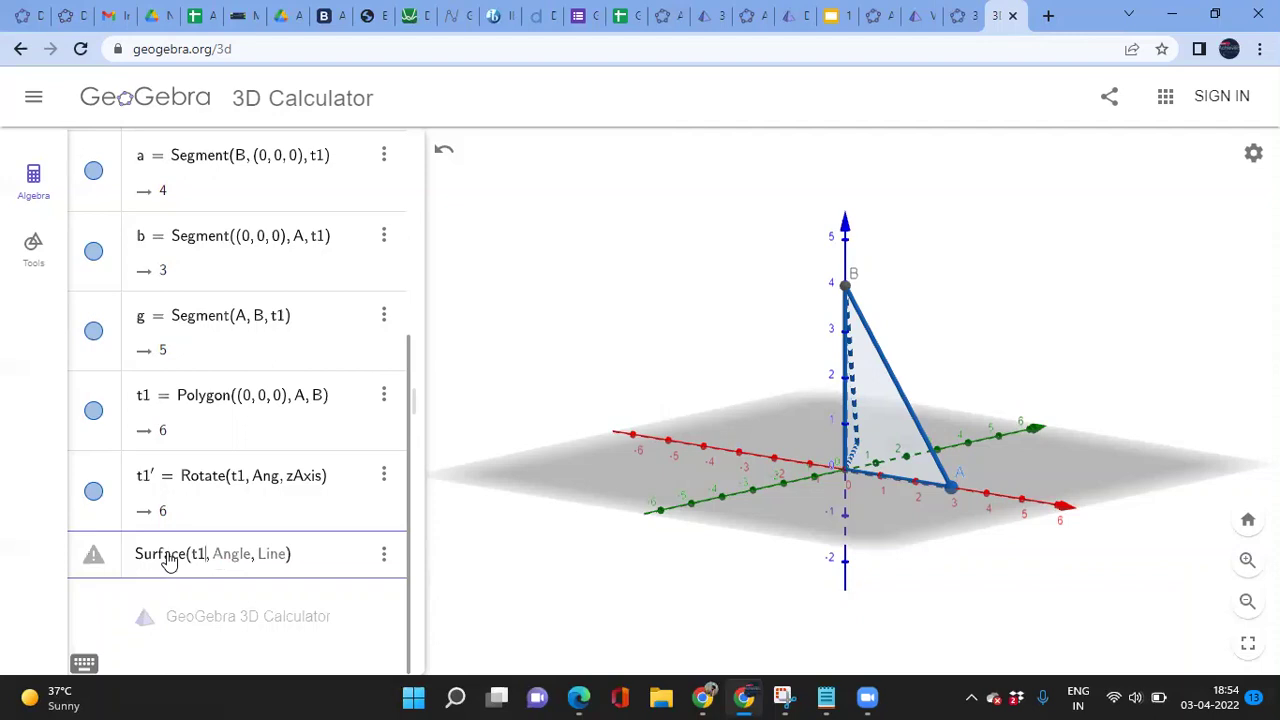
type("Ang, zAxis")
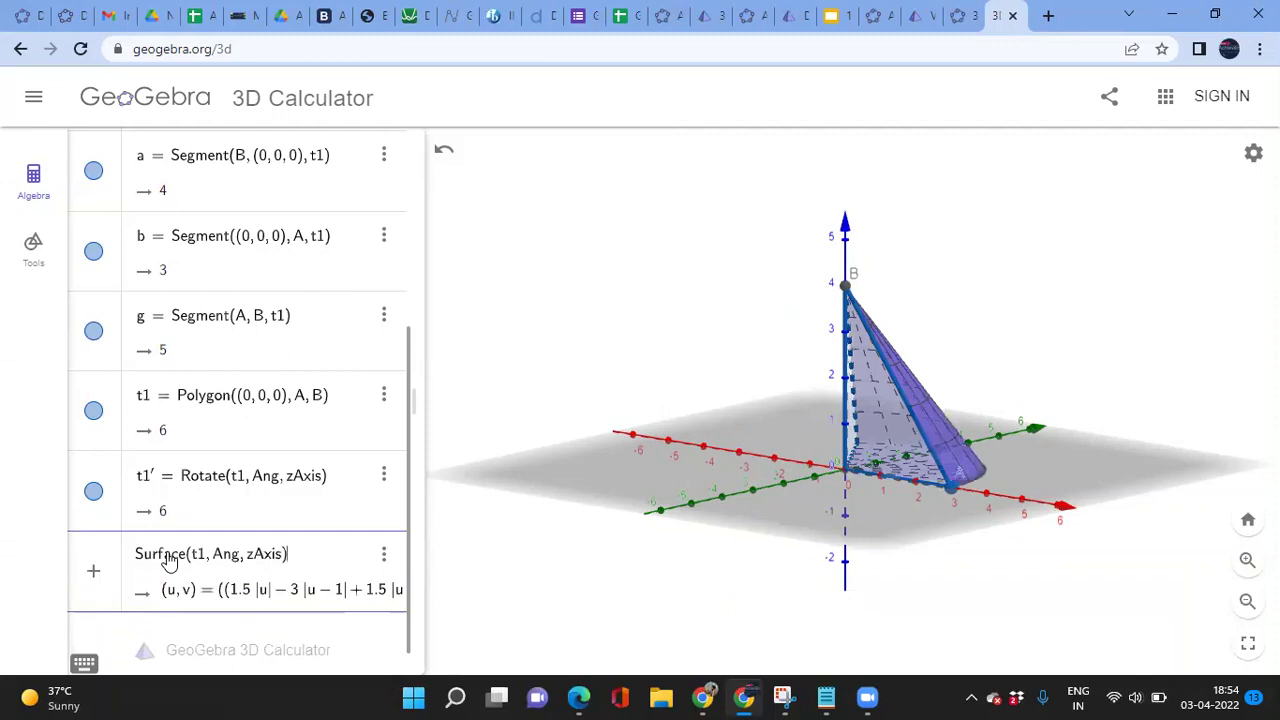
key("Return")
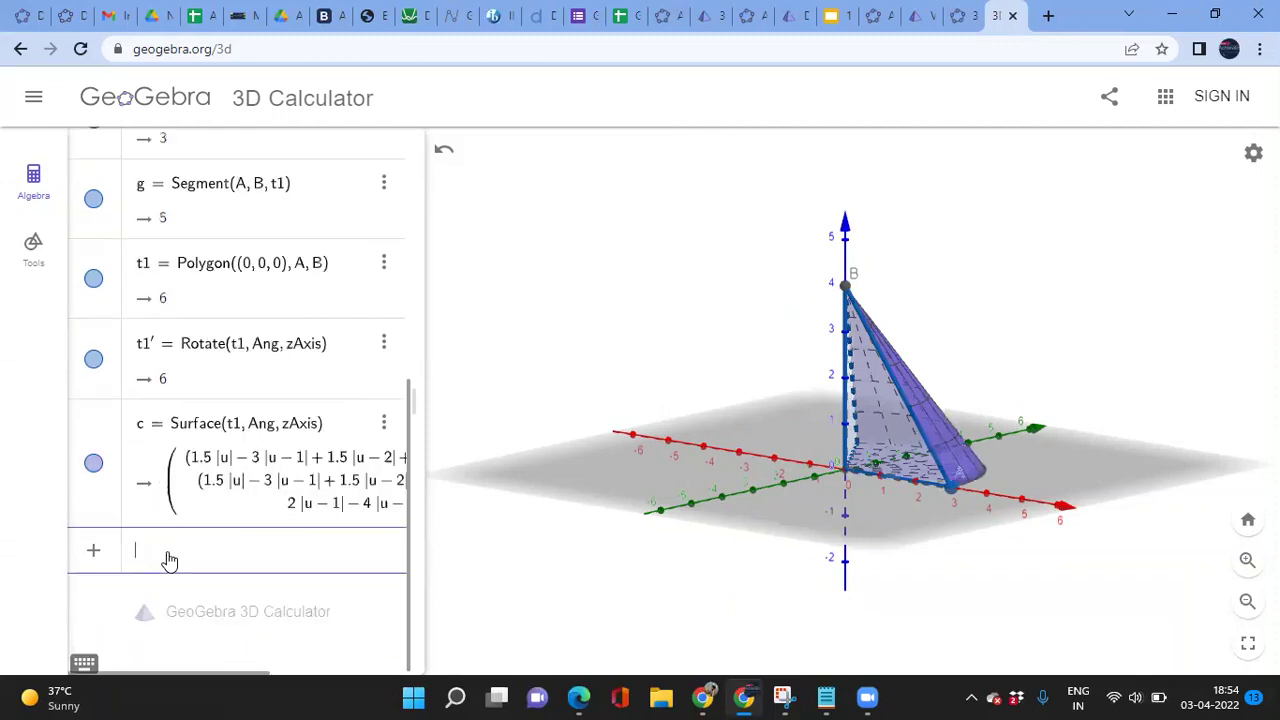
Raise the Ang slider to 6.25 to sweep the surface of triangle t1 around the z-axis into a full cone
scroll(243, 300, "up", 3)
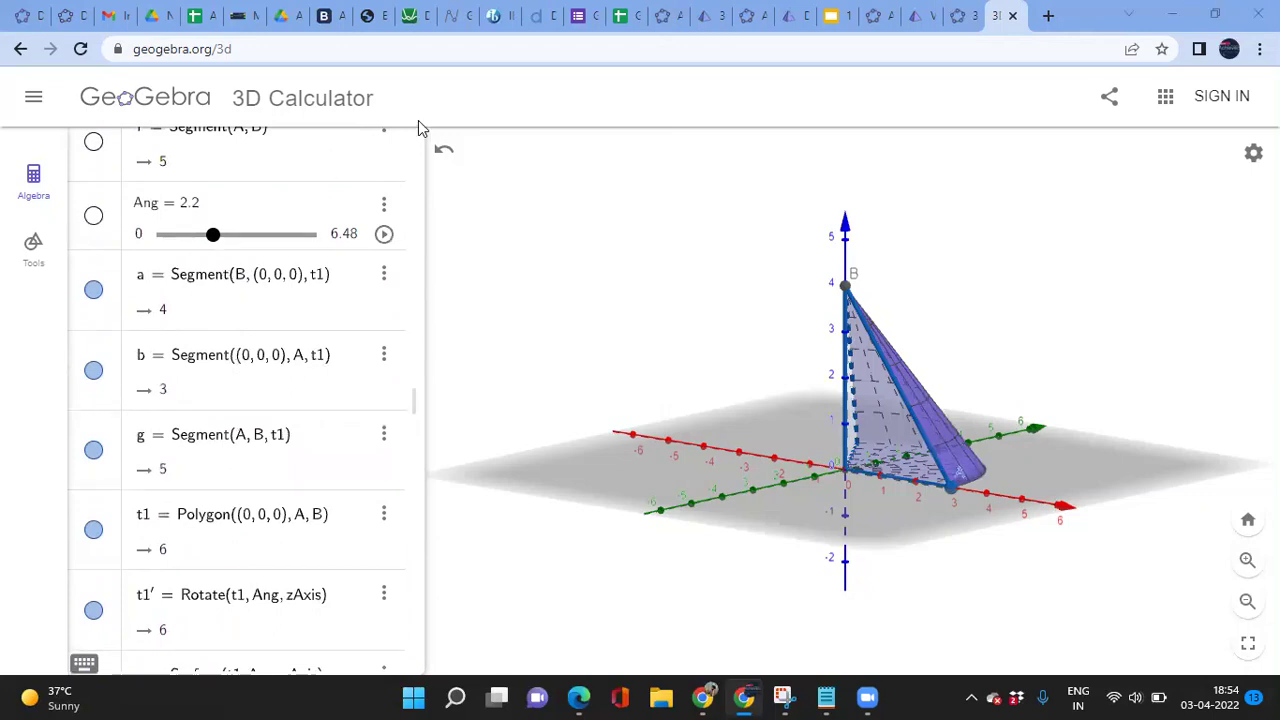
left_click(214, 236)
left_click_drag(216, 240, 311, 251)
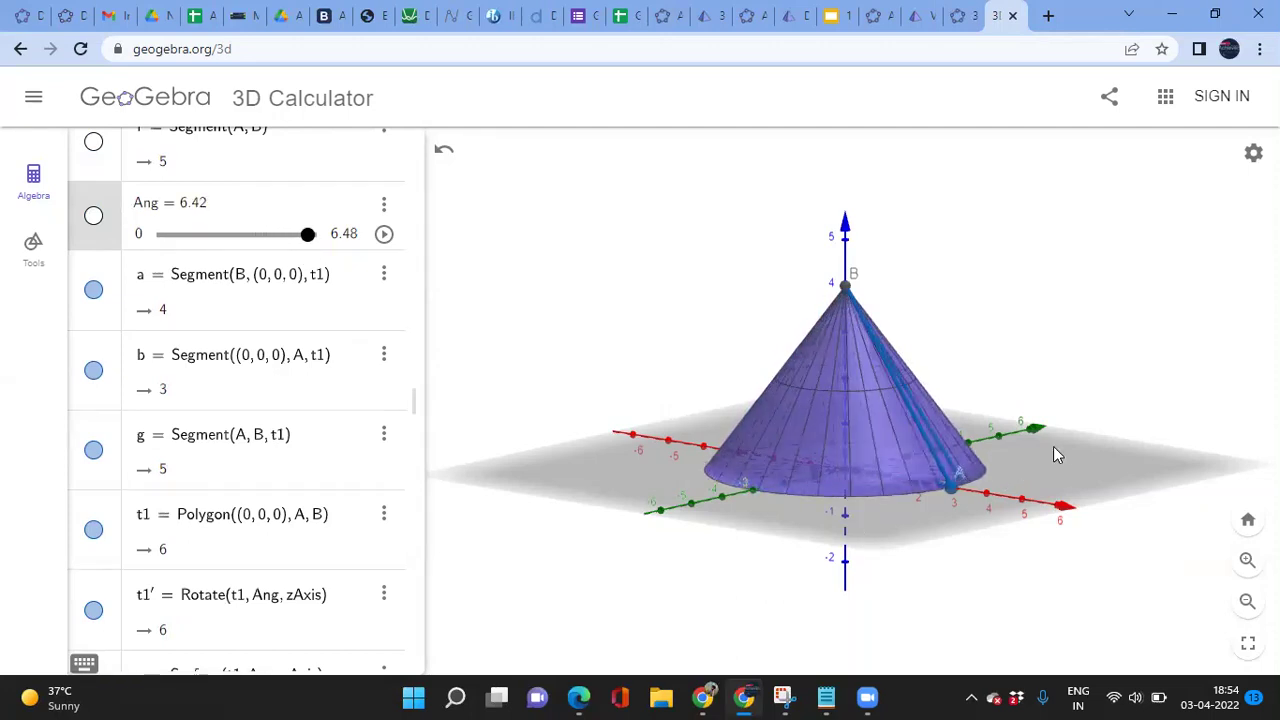
left_click_drag(1053, 455, 1001, 506)
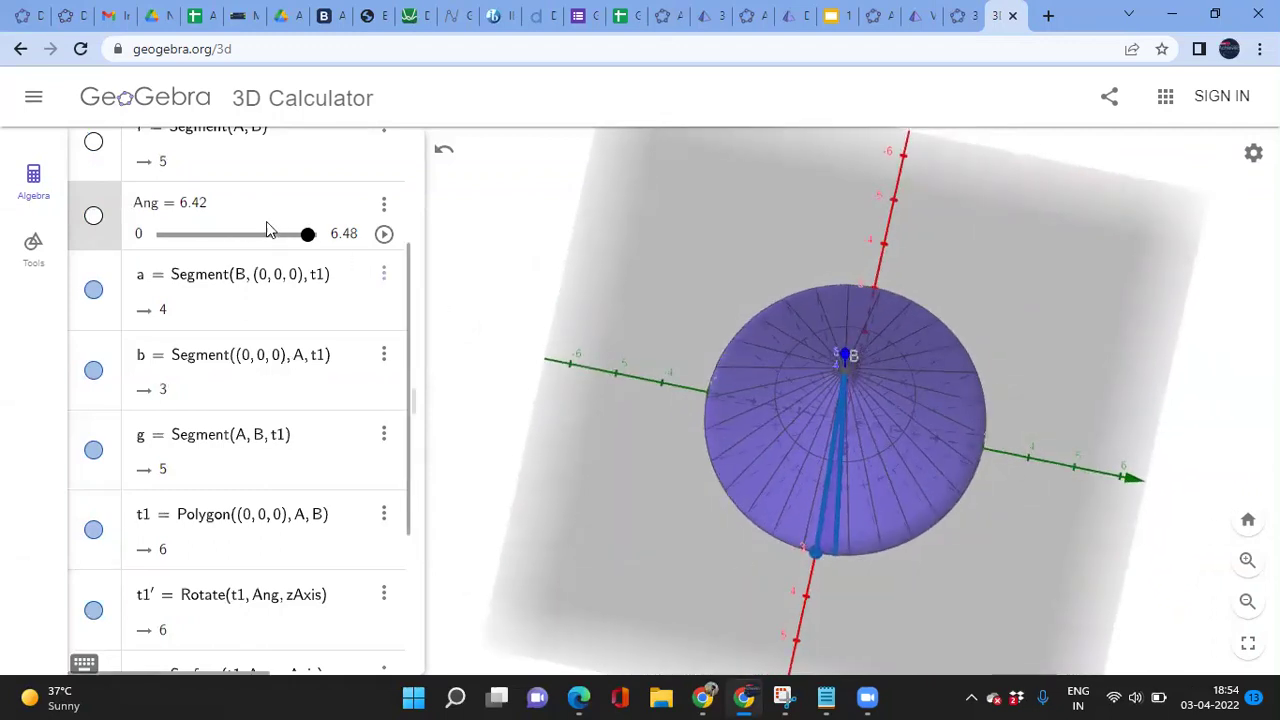
left_click_drag(307, 243, 304, 244)
left_click_drag(518, 443, 590, 406)
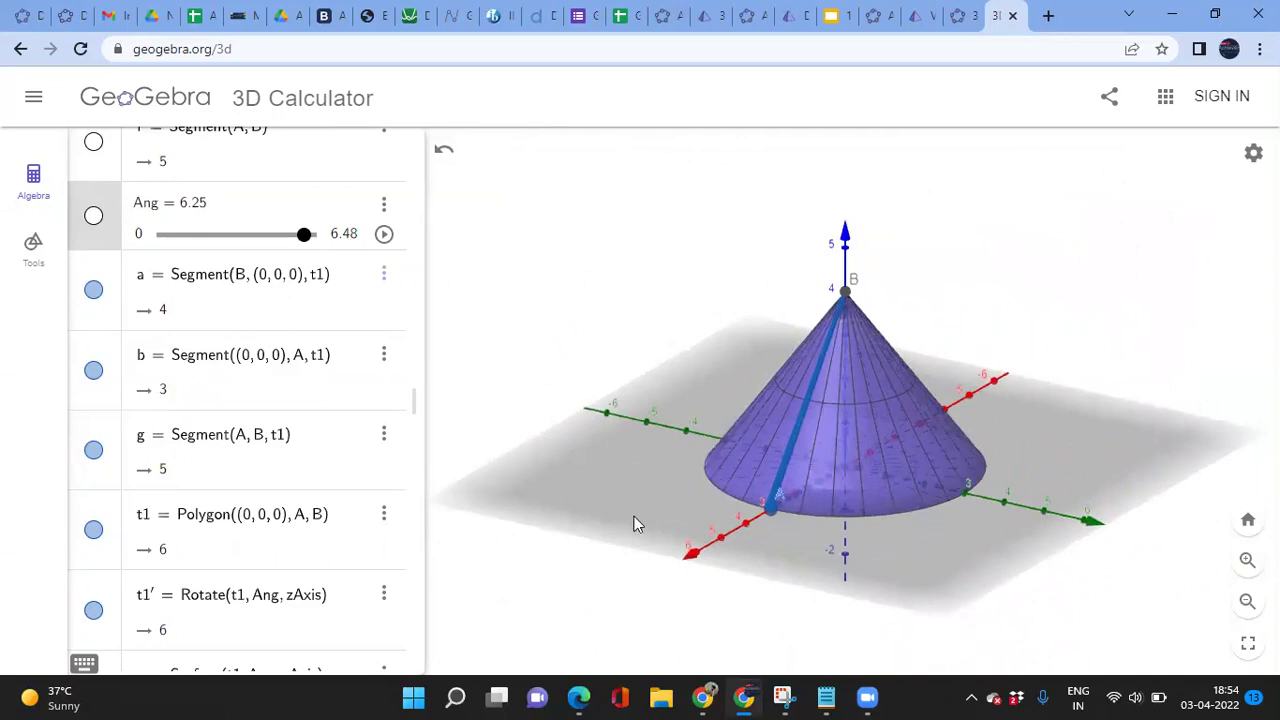
Set the line thickness of surface c to 0 and its level of detail to Quality
scroll(264, 584, "down", 3)
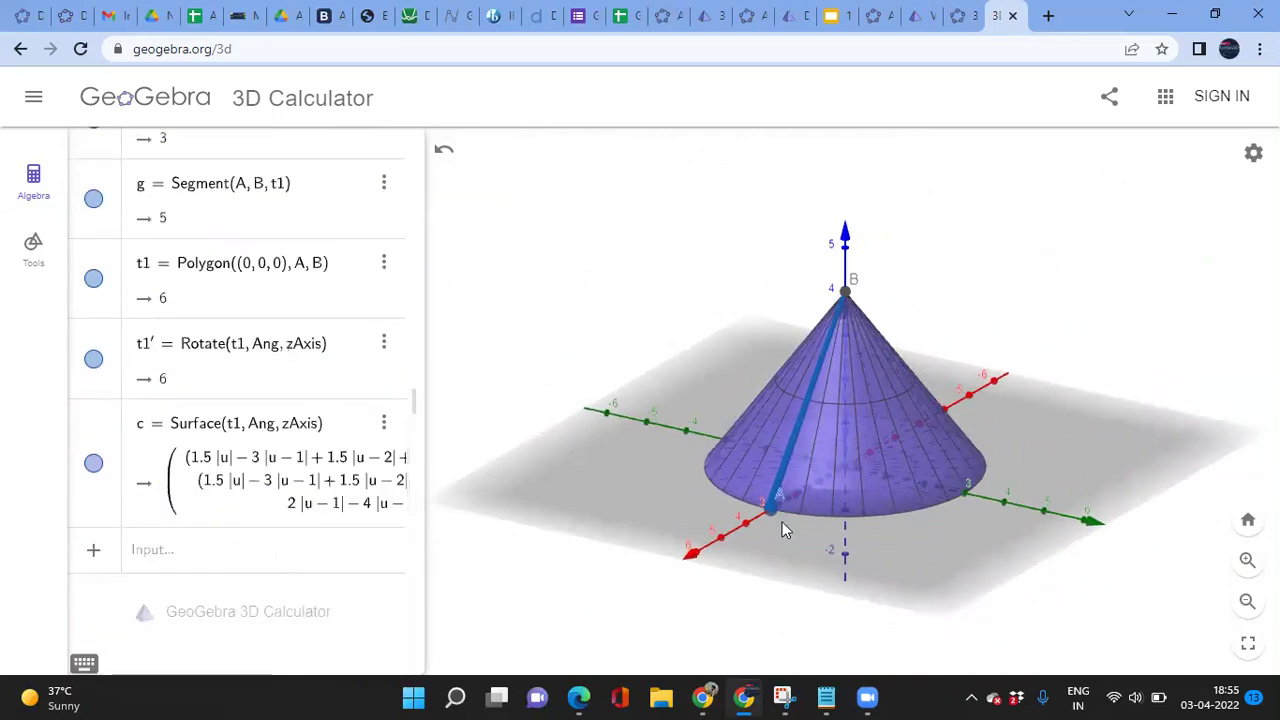
left_click(196, 556)
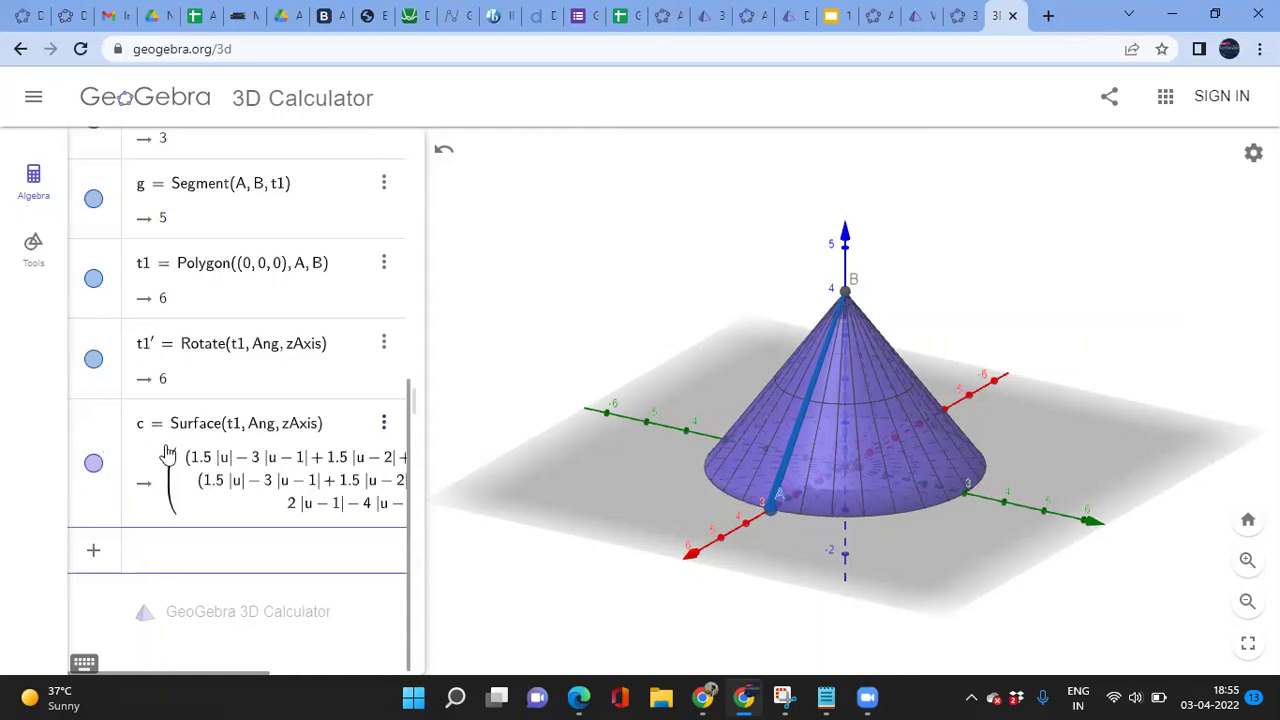
left_click(111, 436)
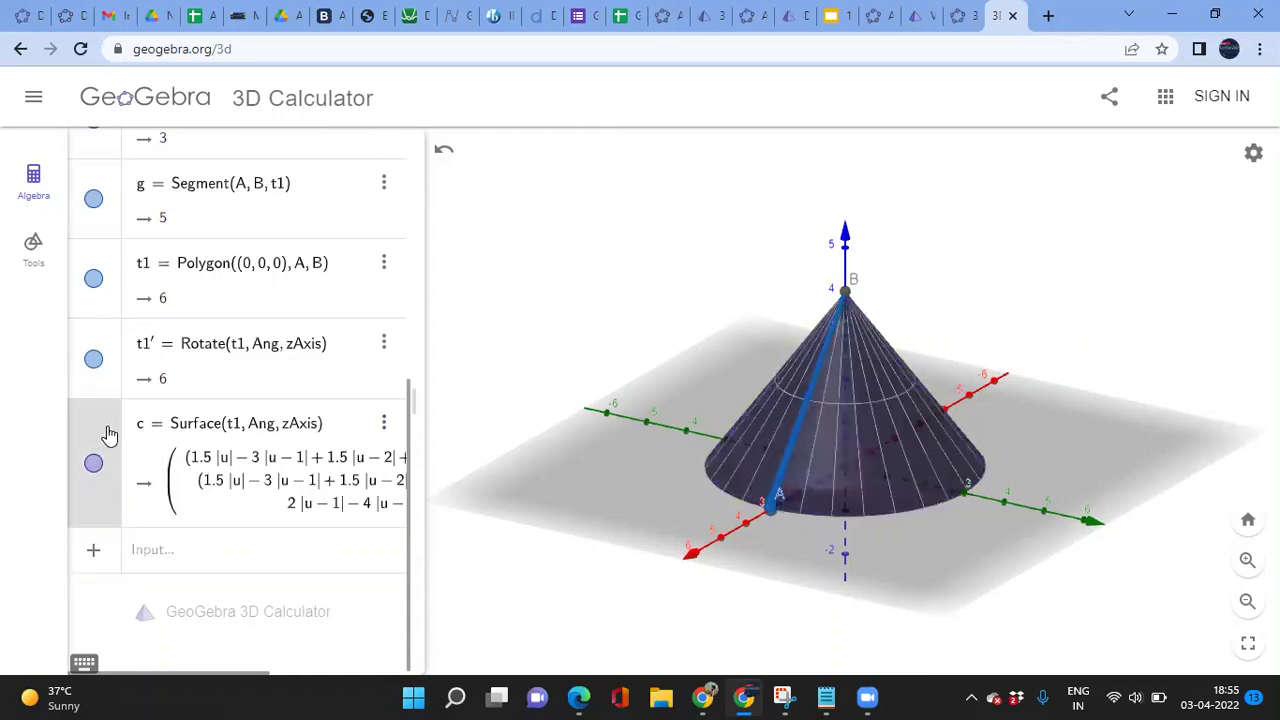
left_click(384, 424)
left_click(410, 515)
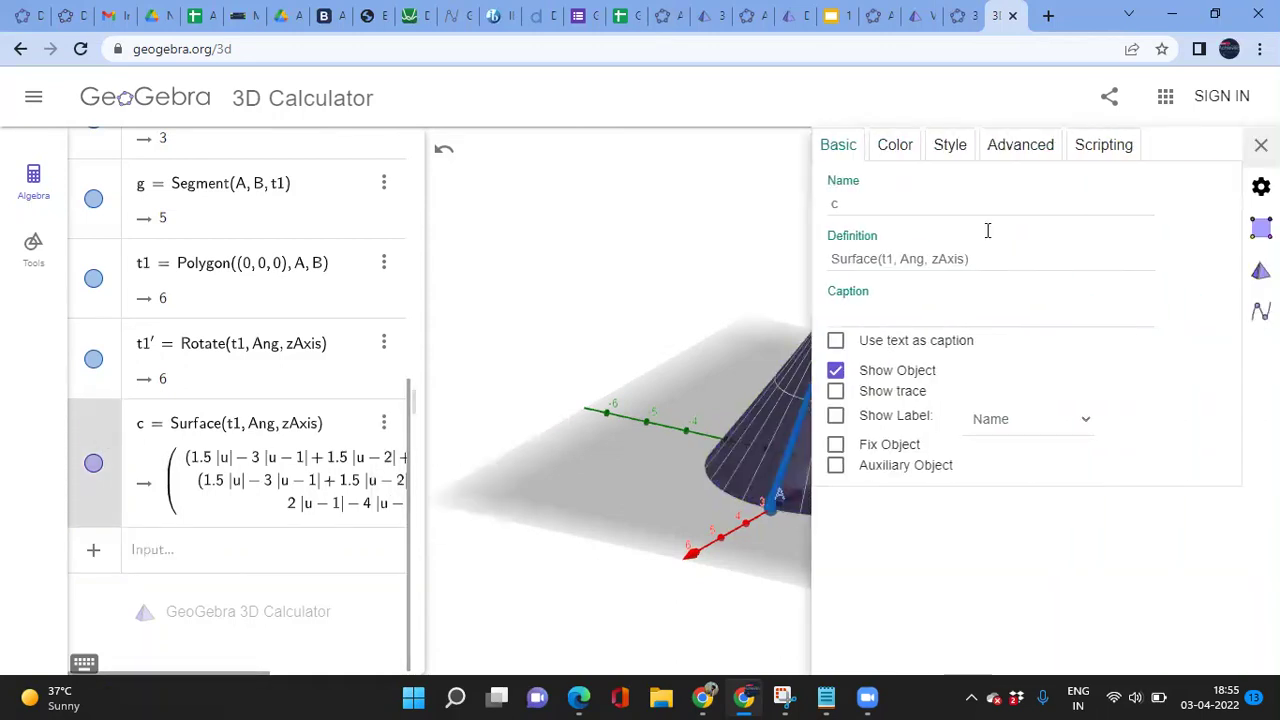
left_click(943, 148)
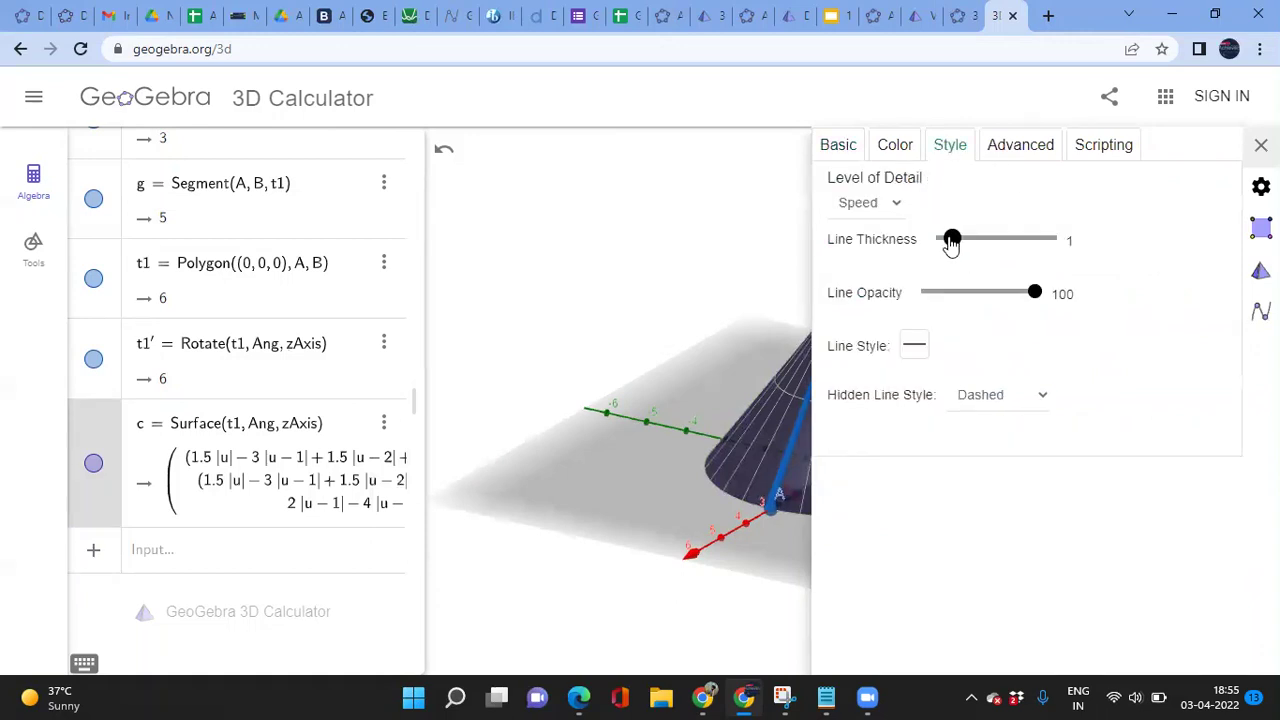
left_click_drag(951, 240, 923, 251)
left_click(890, 206)
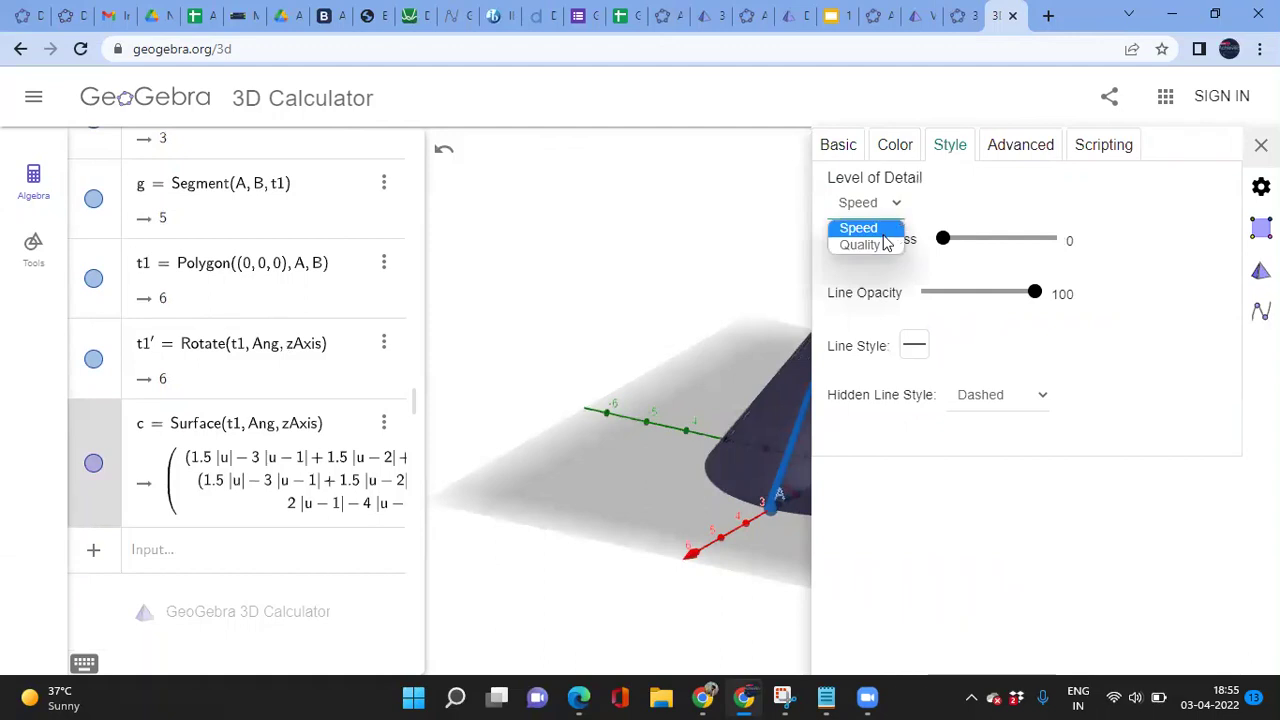
left_click(884, 244)
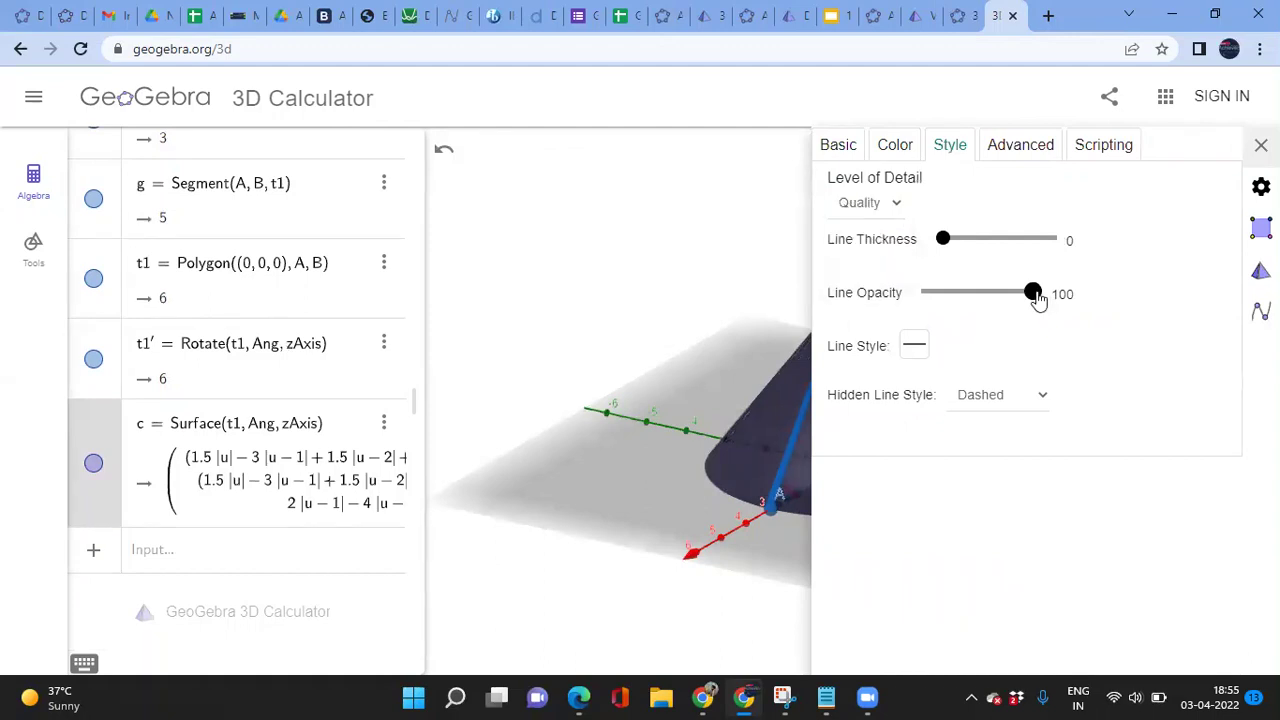
Change the color of surface c to lime (#BFFF00)
left_click(900, 148)
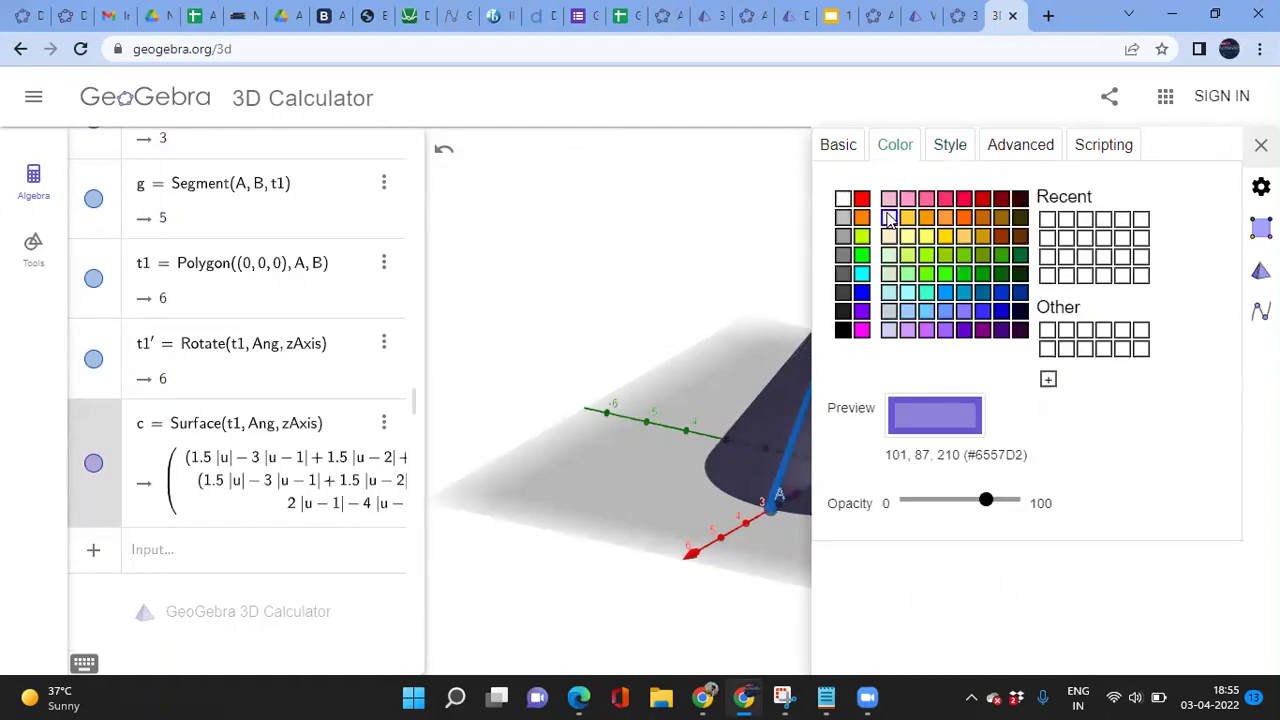
left_click(861, 237)
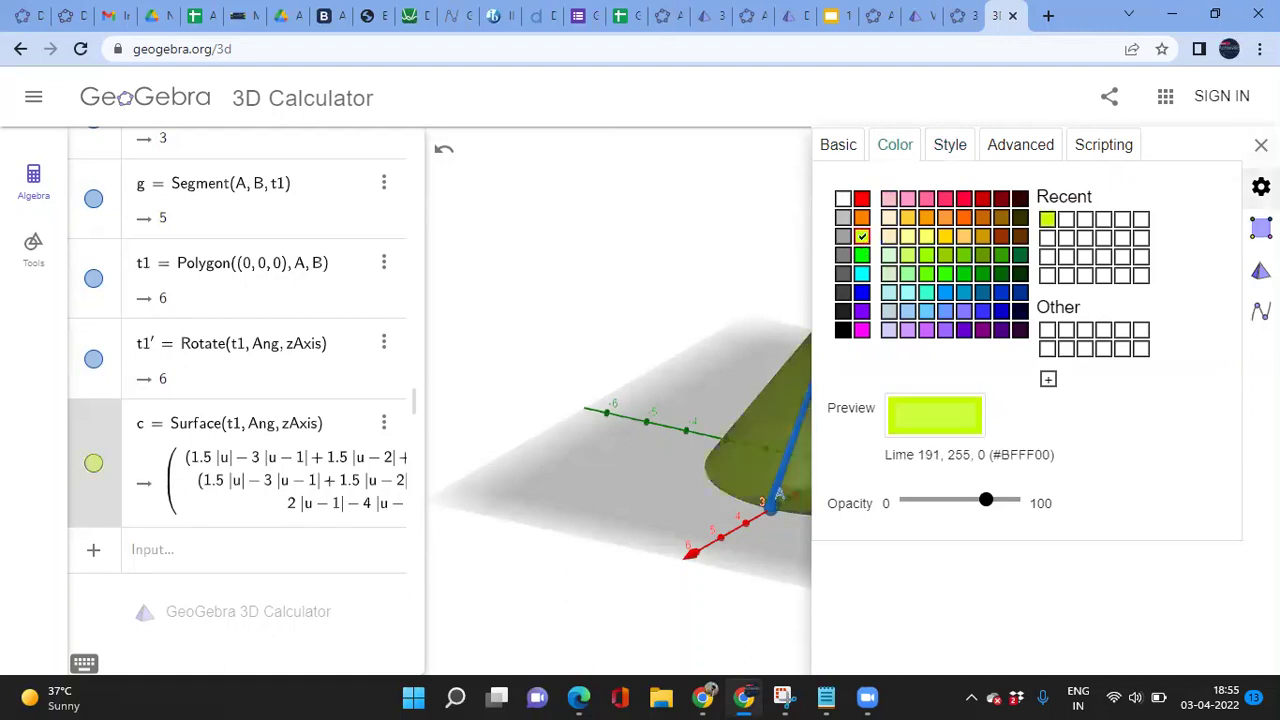
left_click(1261, 145)
left_click(192, 570)
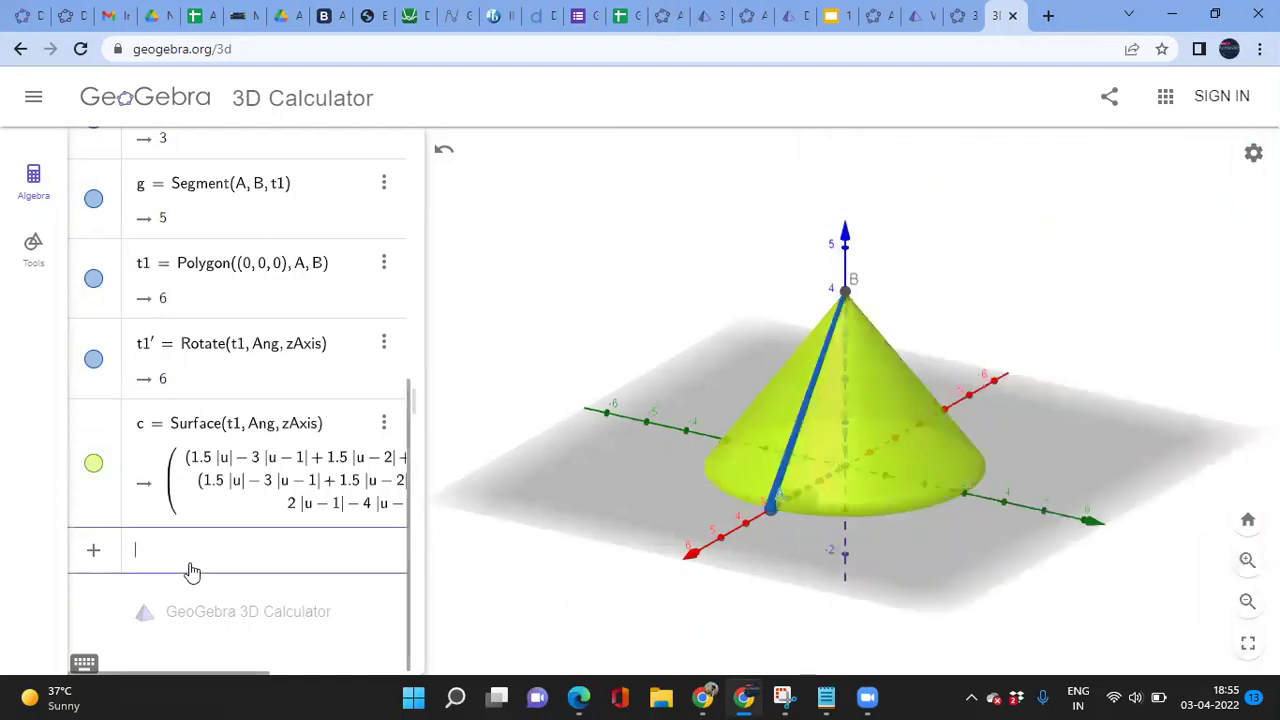
Reduce the Ang slider to 1.56 to open the cone and expose its triangular faces
scroll(257, 346, "up", 3)
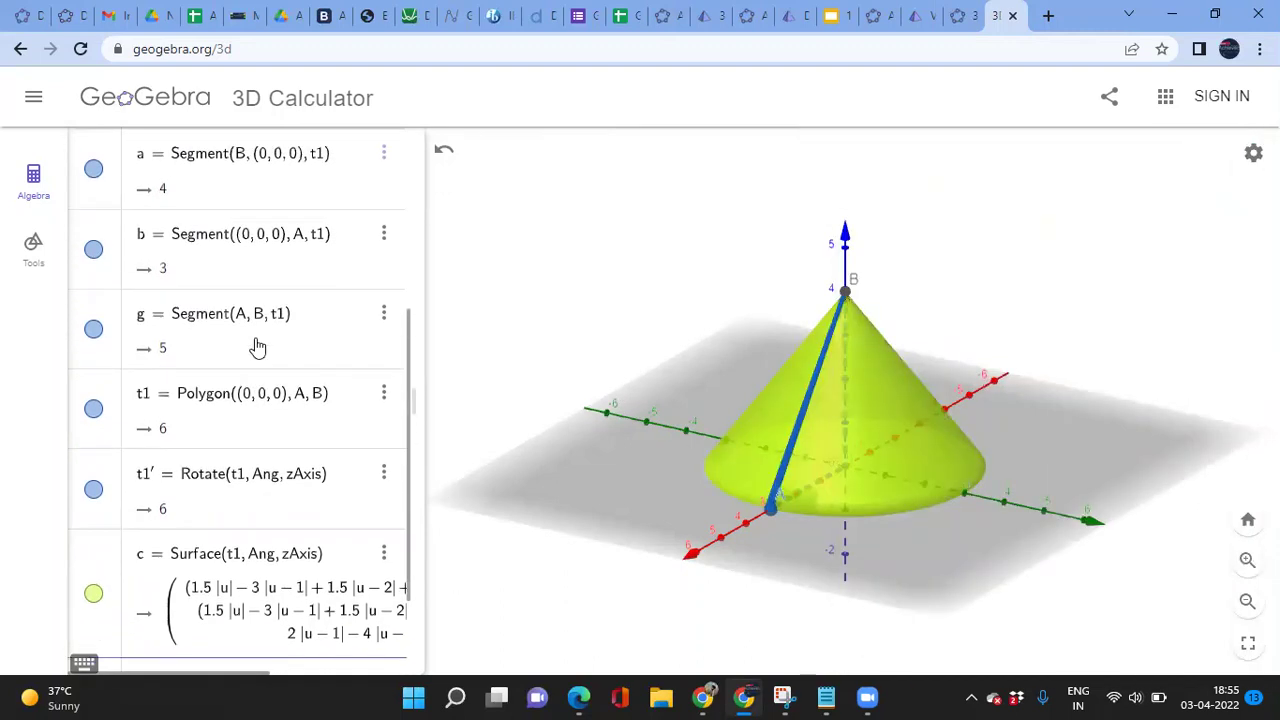
scroll(257, 346, "up", 2)
left_click_drag(306, 266, 200, 280)
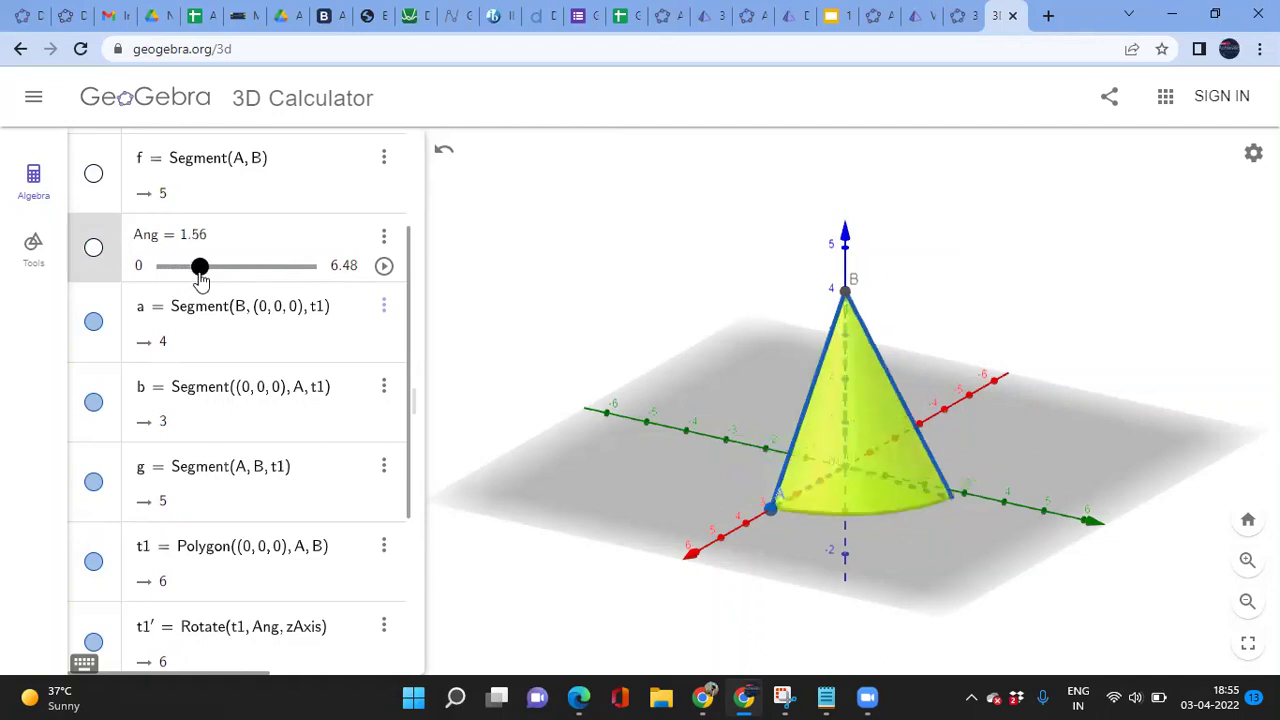
left_click_drag(605, 520, 703, 519)
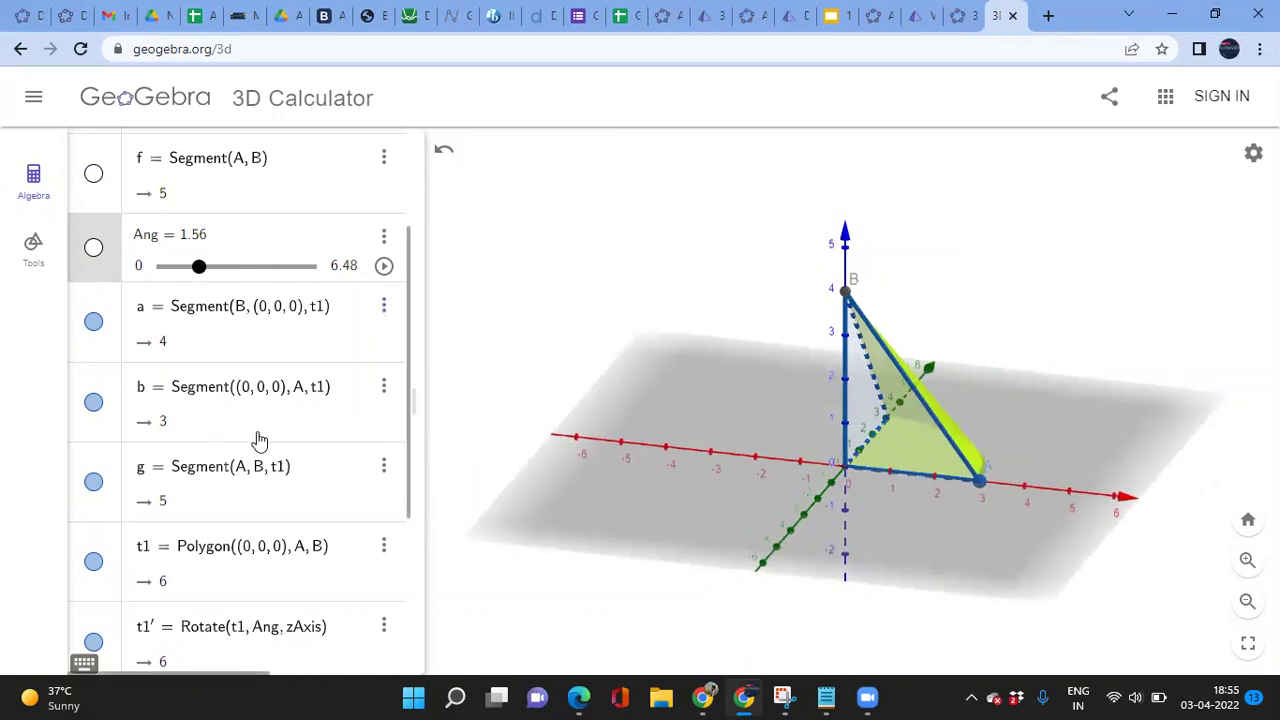
Set the opacity of the rotated triangle t1' to 100 and its color to lime
scroll(258, 440, "down", 2)
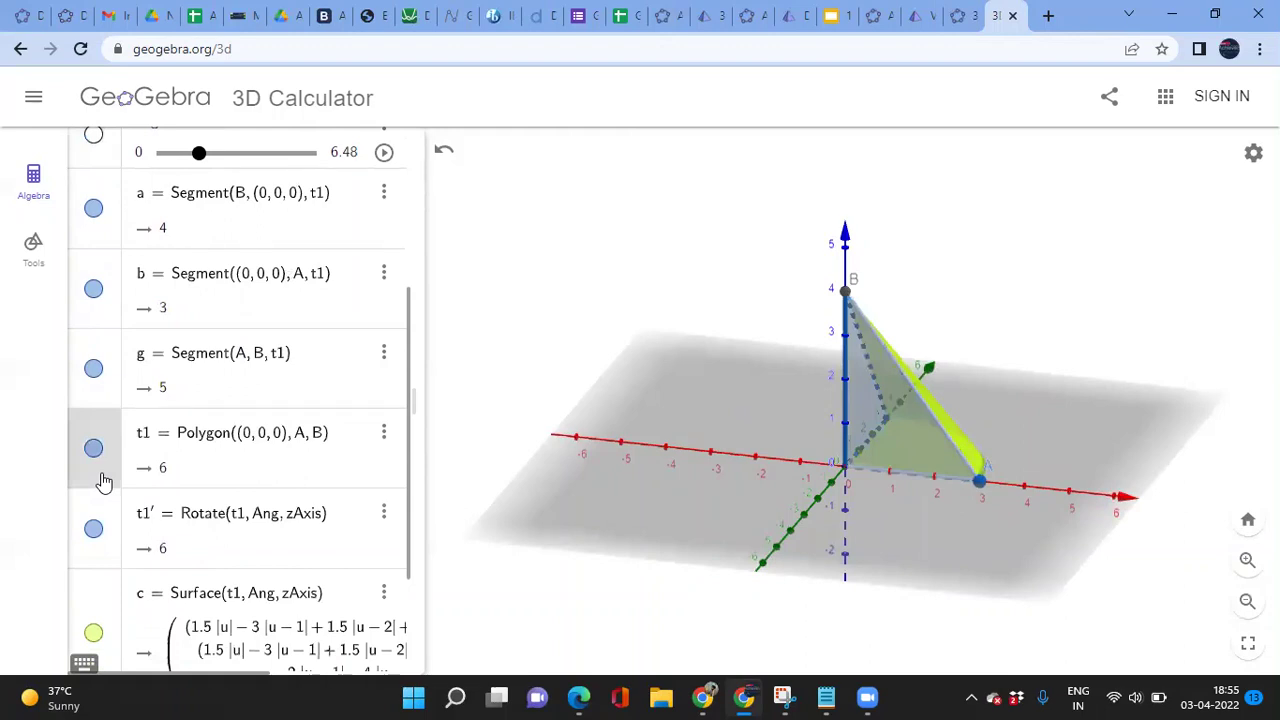
left_click(384, 437)
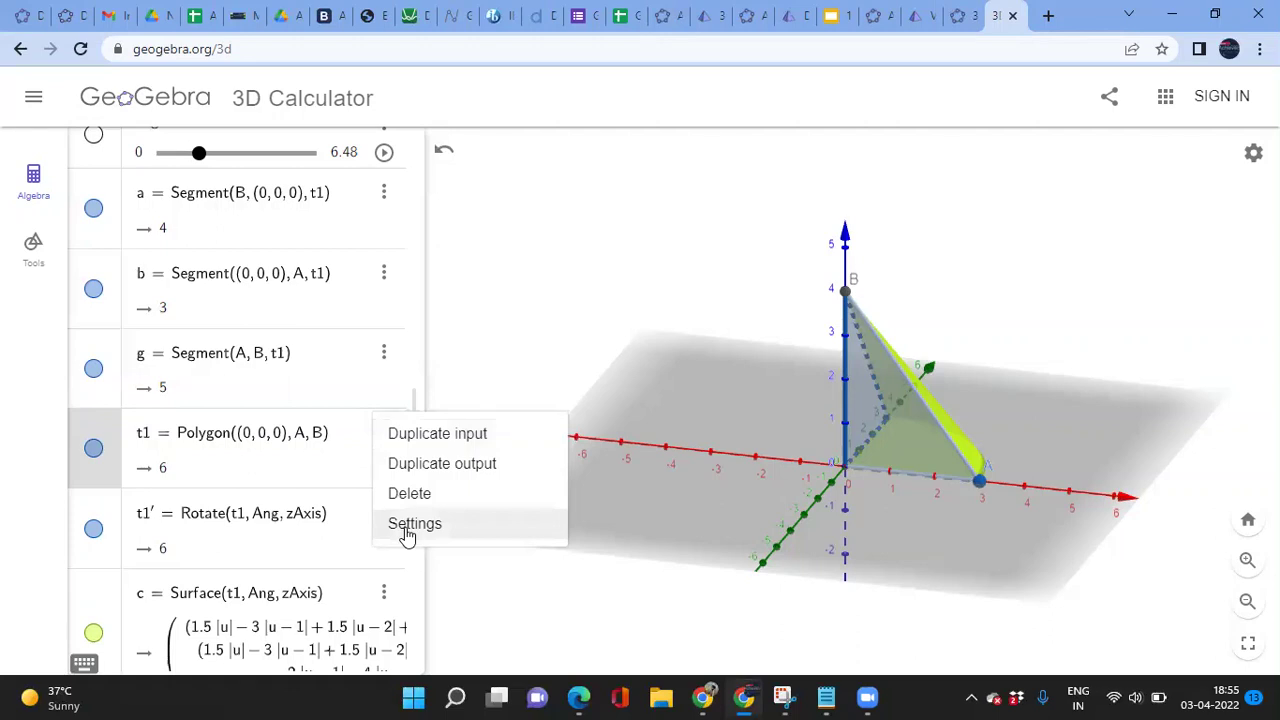
left_click(105, 568)
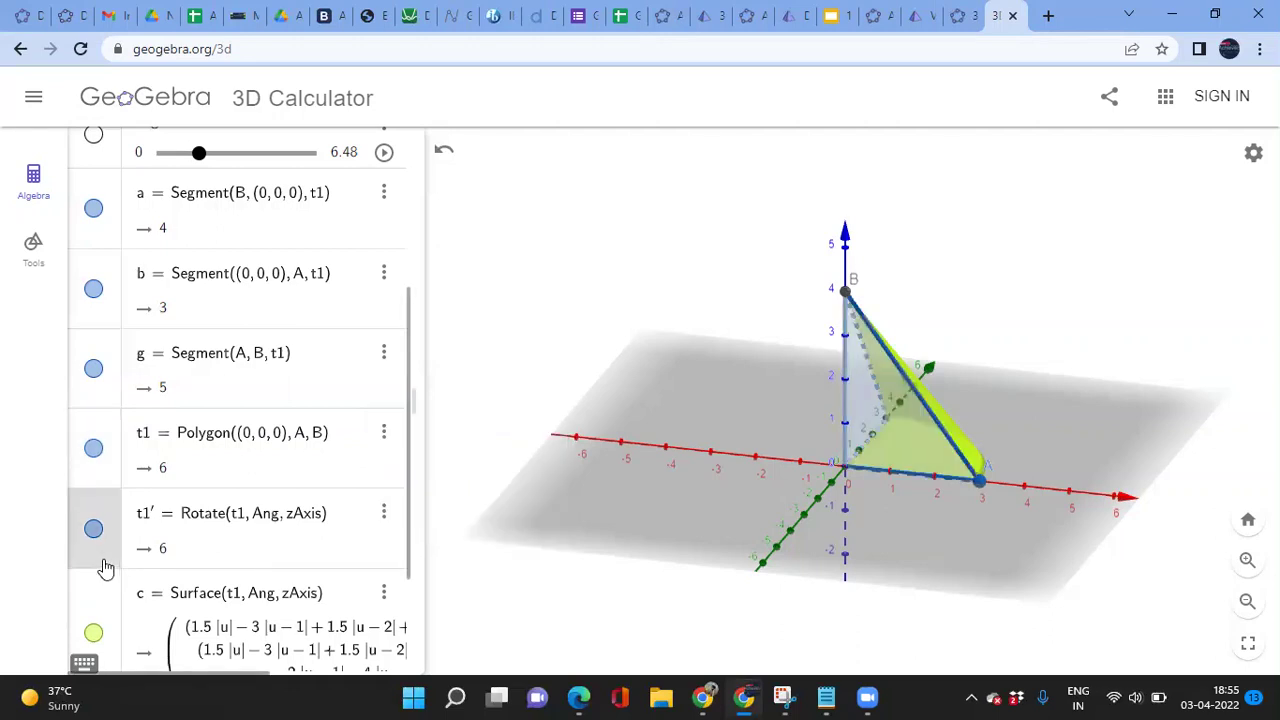
left_click(384, 515)
left_click(416, 604)
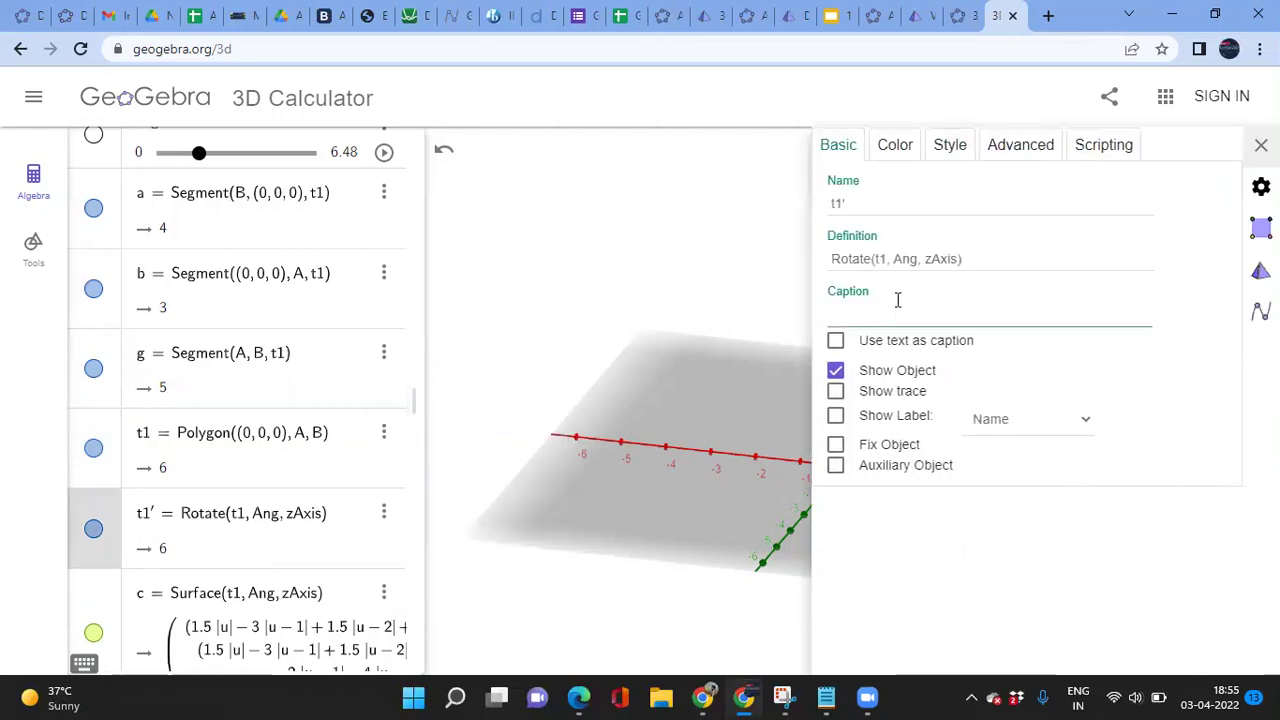
left_click(895, 148)
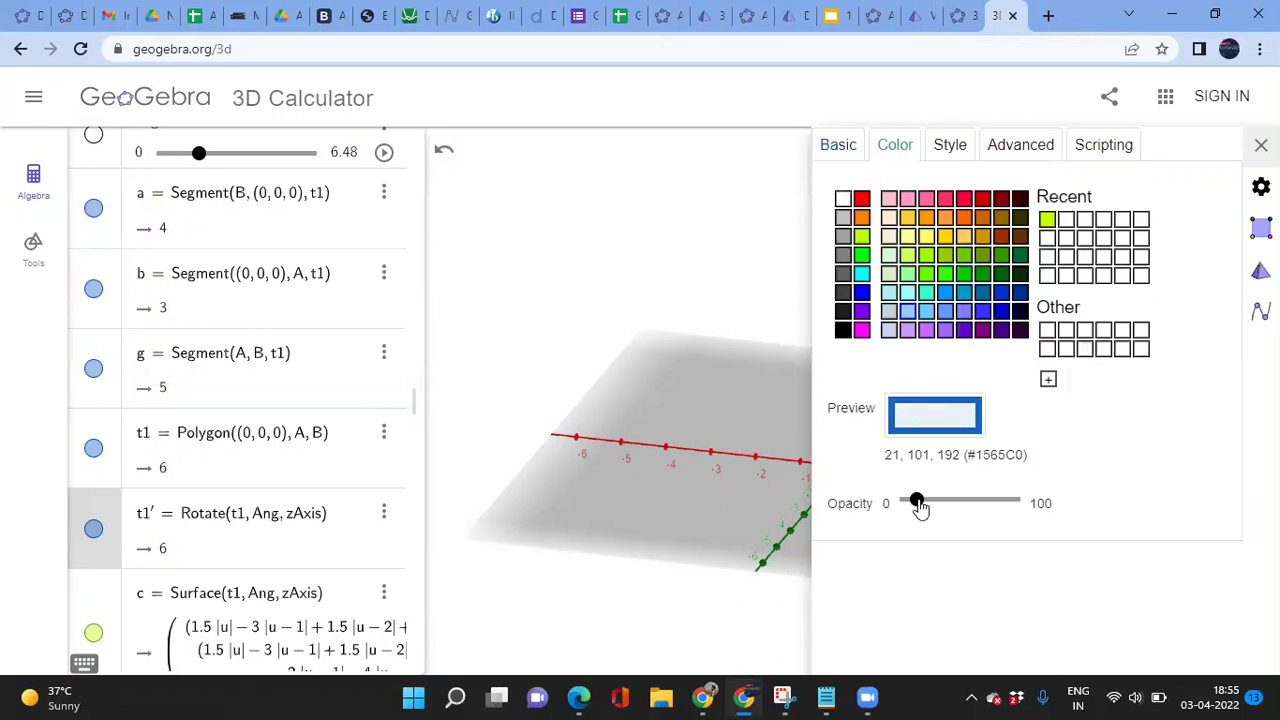
left_click_drag(918, 503, 1077, 508)
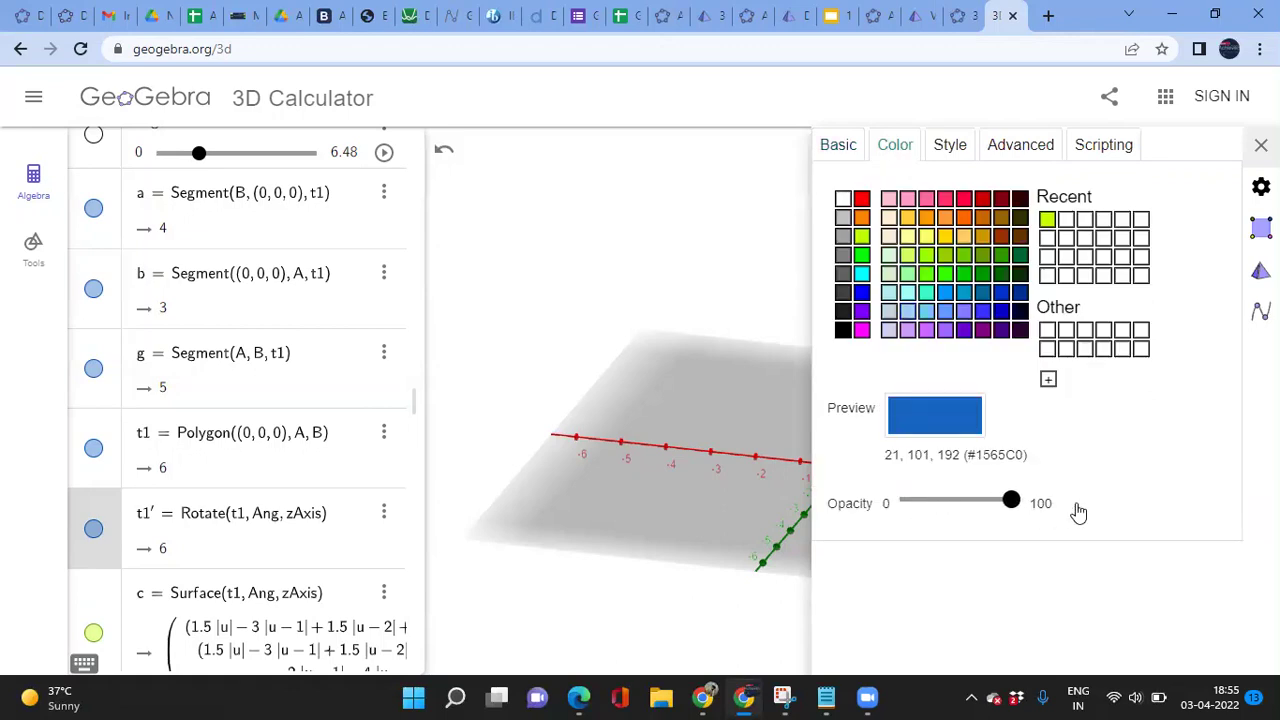
left_click(862, 237)
left_click(1261, 145)
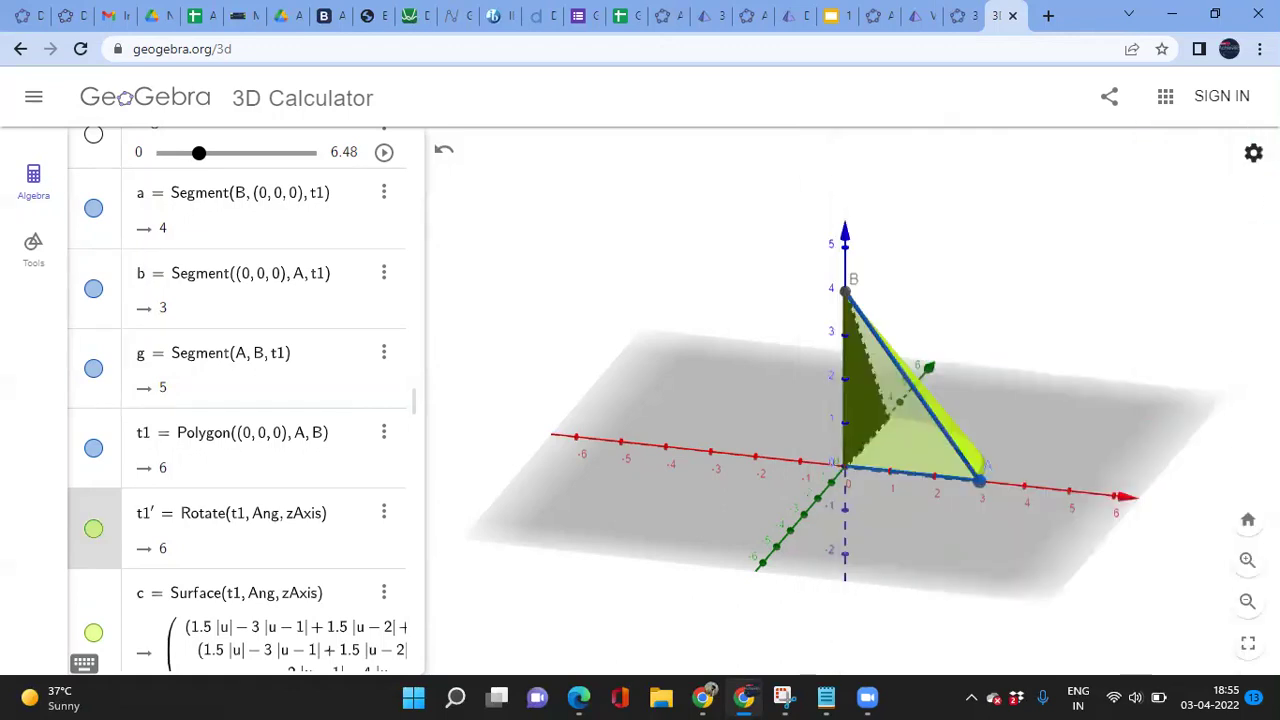
left_click(507, 627)
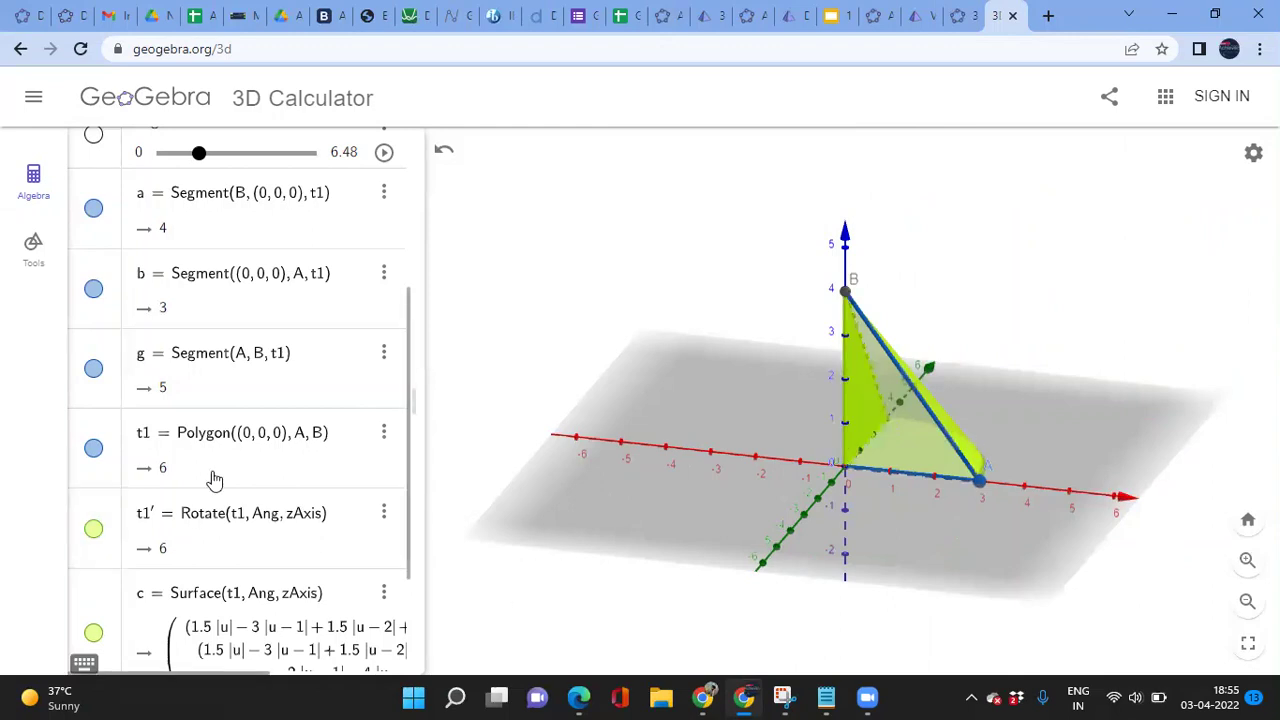
Raise the Ang slider to its maximum of 6.48 to close the lime cone
scroll(213, 480, "up", 3)
left_click_drag(200, 455, 314, 463)
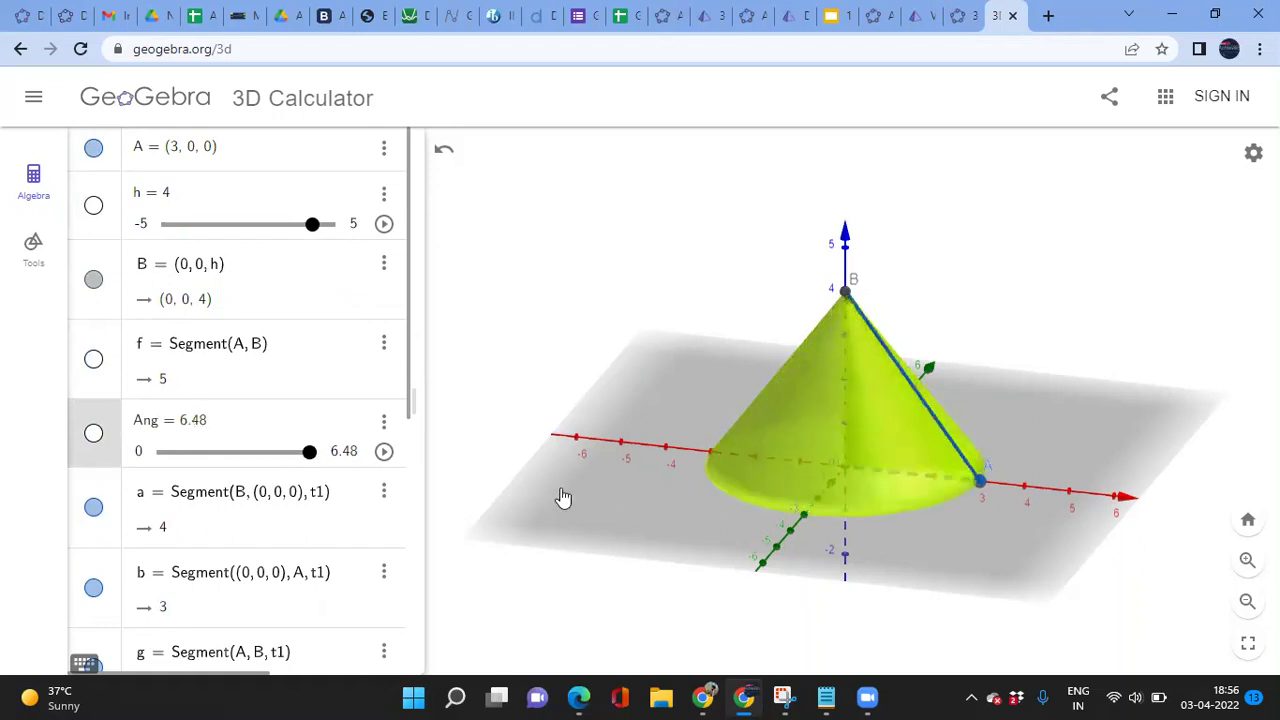
mouse_move(660, 460)
left_mouse_down()
mouse_move(651, 500)
mouse_move(691, 385)
mouse_move(660, 364)
mouse_move(638, 438)
mouse_move(661, 438)
left_mouse_up()
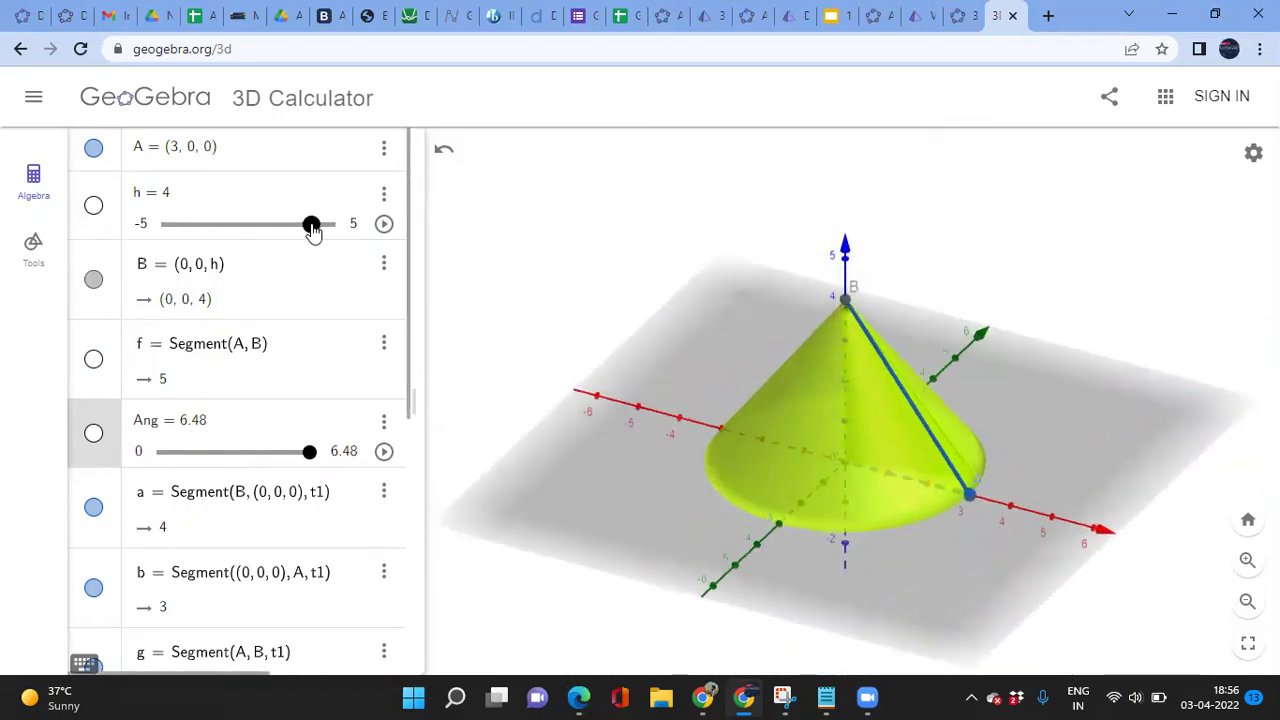
Lower the h slider stepwise through 3.7 and 2.7 to 1.7 to flatten the cone
mouse_move(312, 224)
left_mouse_down()
mouse_move(260, 224)
mouse_move(307, 216)
left_mouse_up()
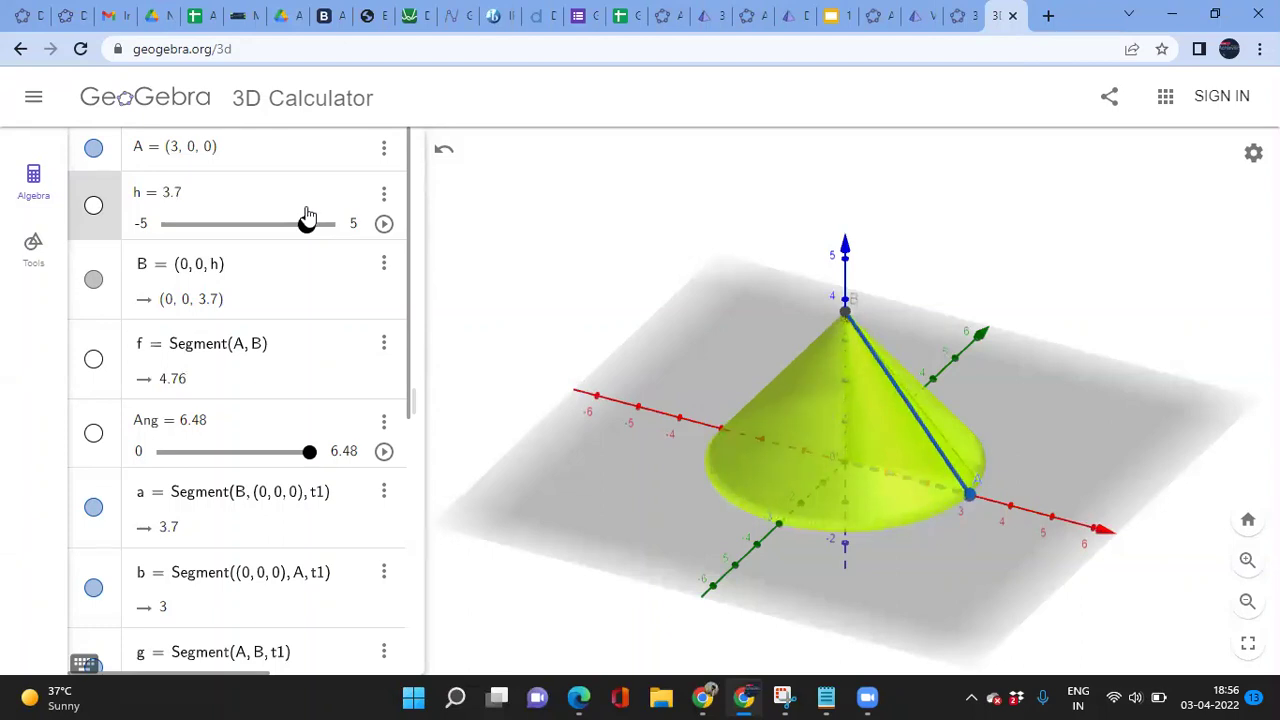
left_click_drag(307, 216, 291, 218)
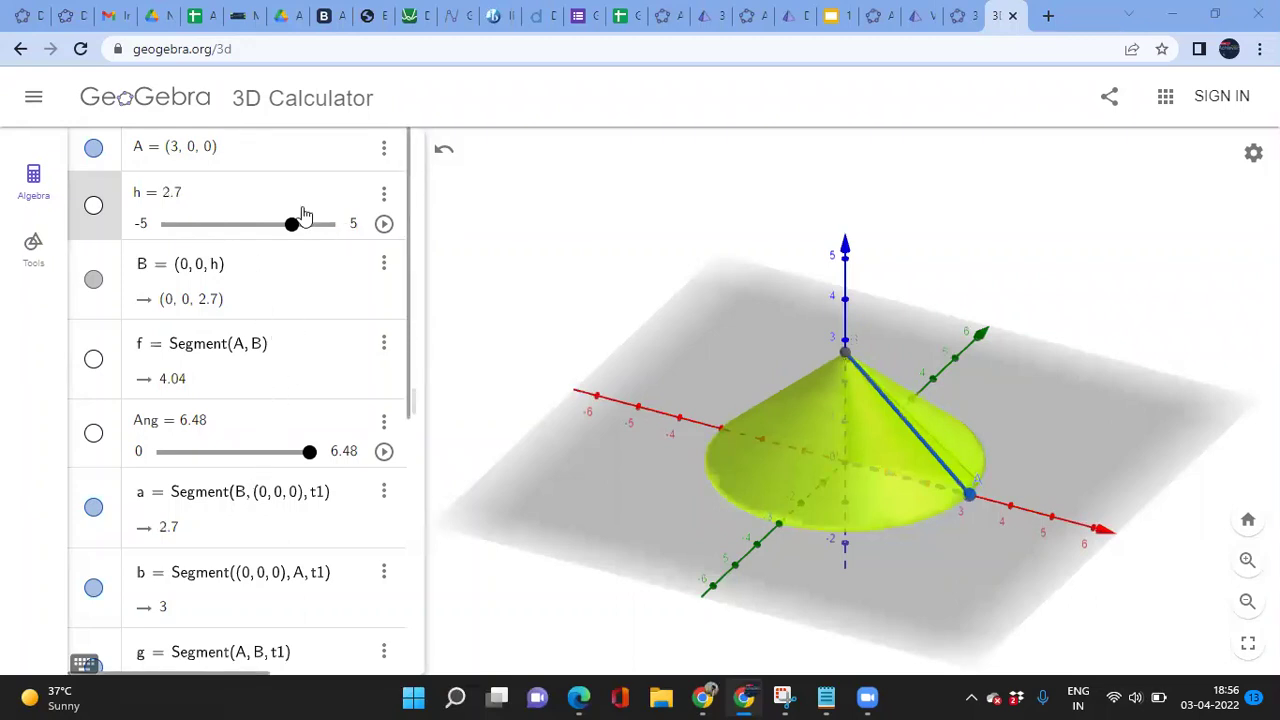
left_click_drag(291, 226, 275, 226)
mouse_move(643, 439)
left_mouse_down()
mouse_move(645, 409)
mouse_move(650, 455)
left_mouse_up()
left_click_drag(727, 460, 698, 462)
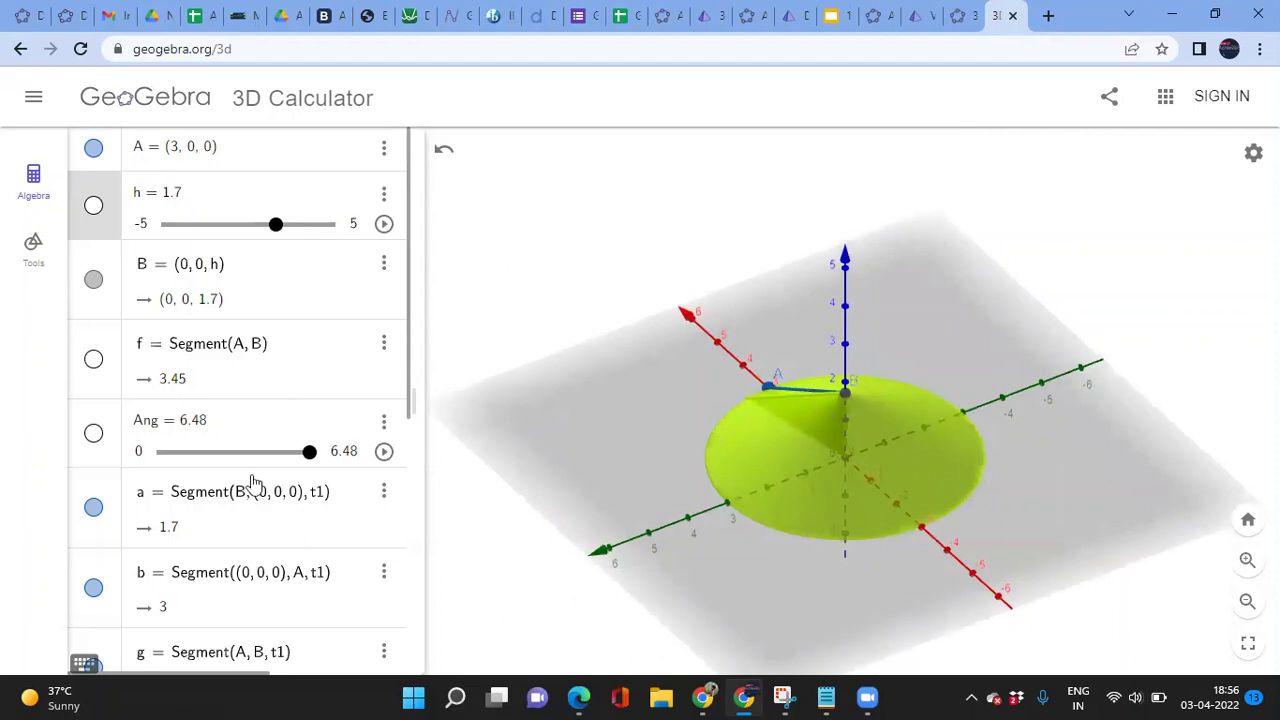
Redefine polygon t1 as Polygon((0,0,0), A, (3,0,h/2), B), replacing the triangle with a four-vertex profile
scroll(255, 460, "down", 5)
scroll(263, 390, "up", 2)
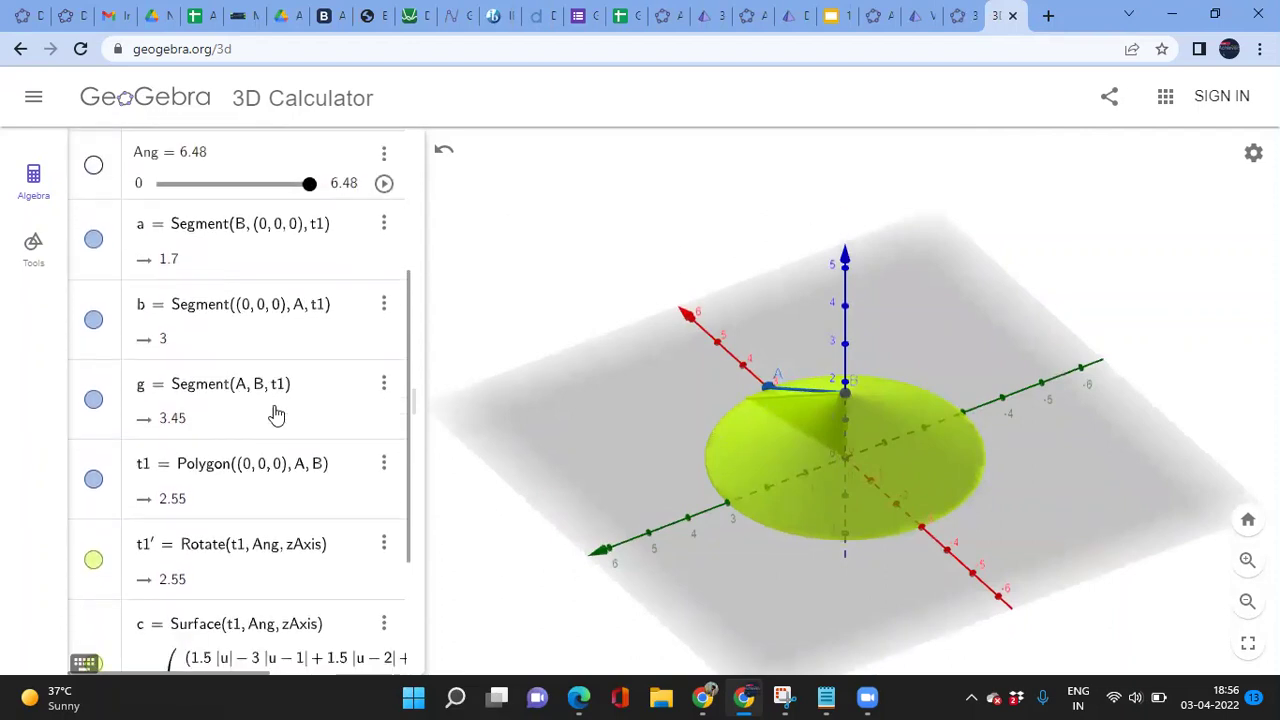
scroll(276, 415, "down", 2)
scroll(276, 415, "down", 1)
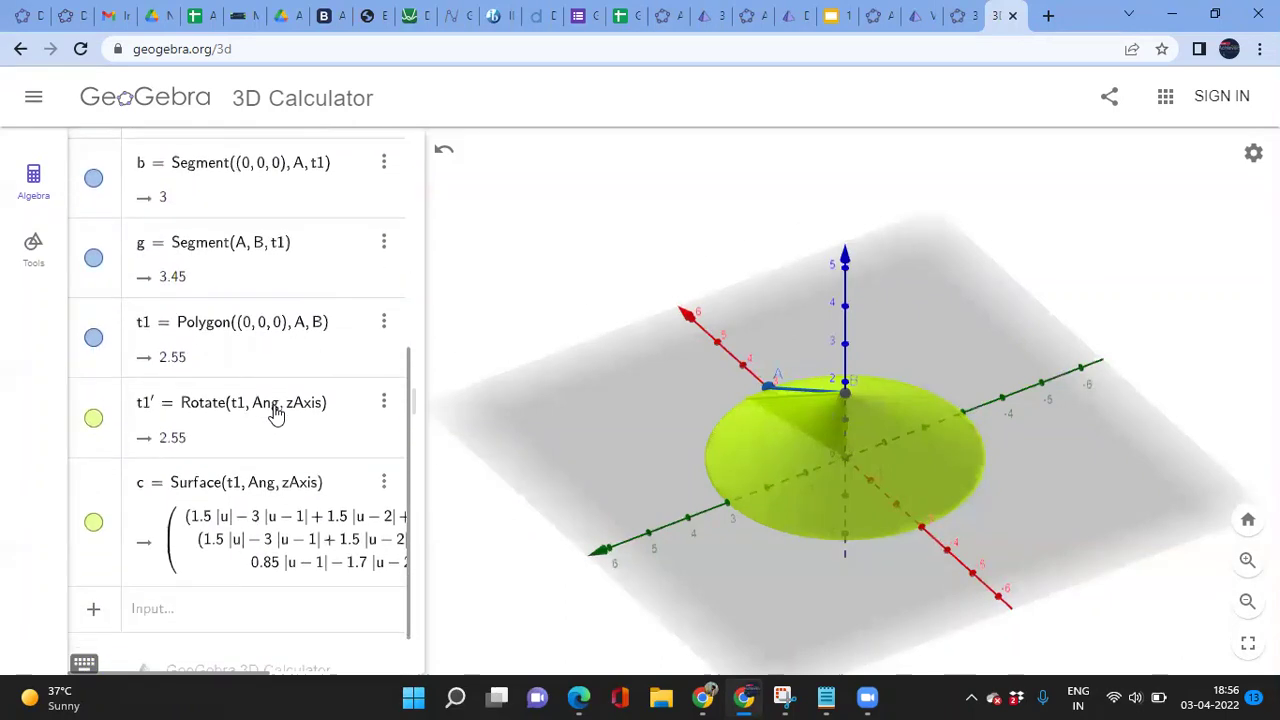
left_click(262, 328)
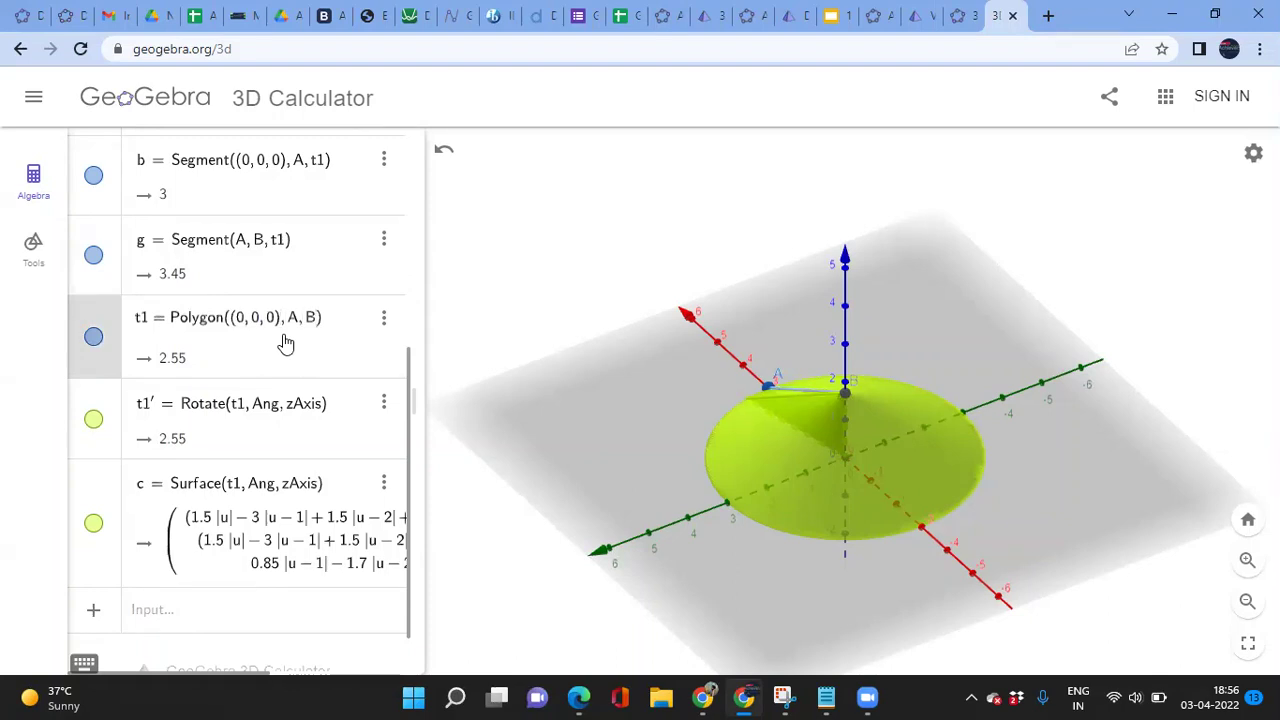
key("BackSpace")
type("(")
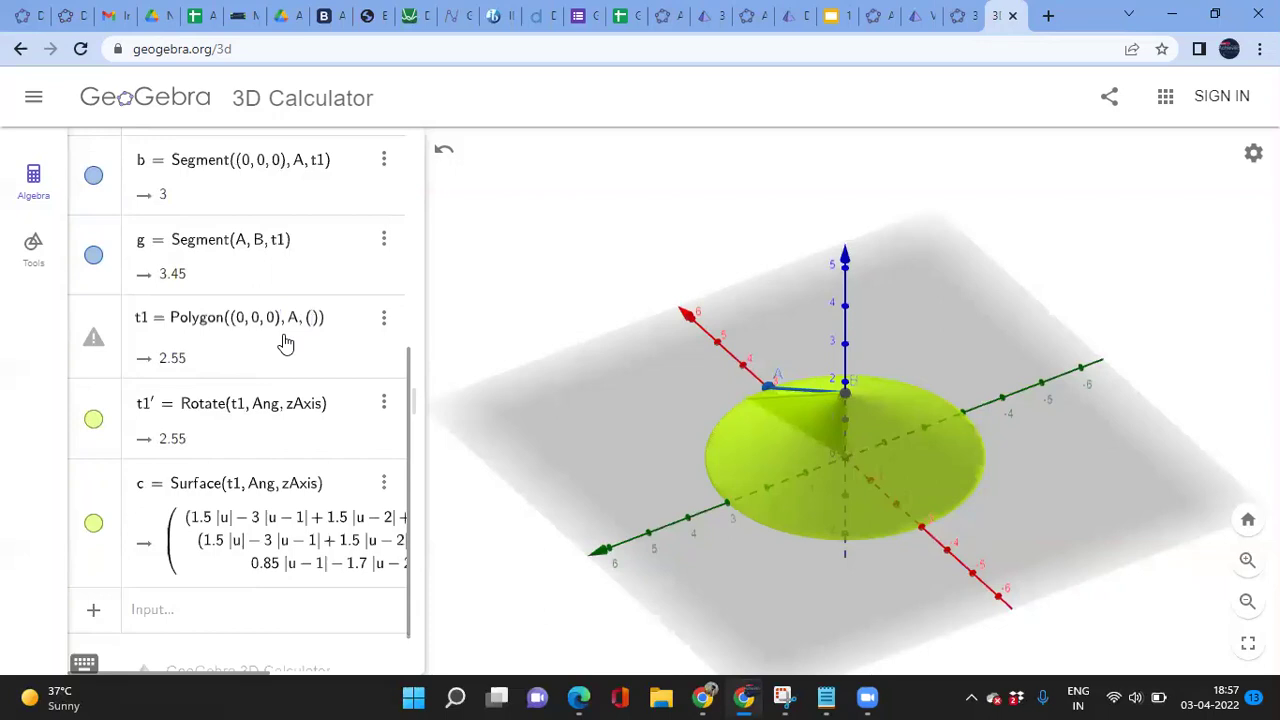
type("3, 0, h/2")
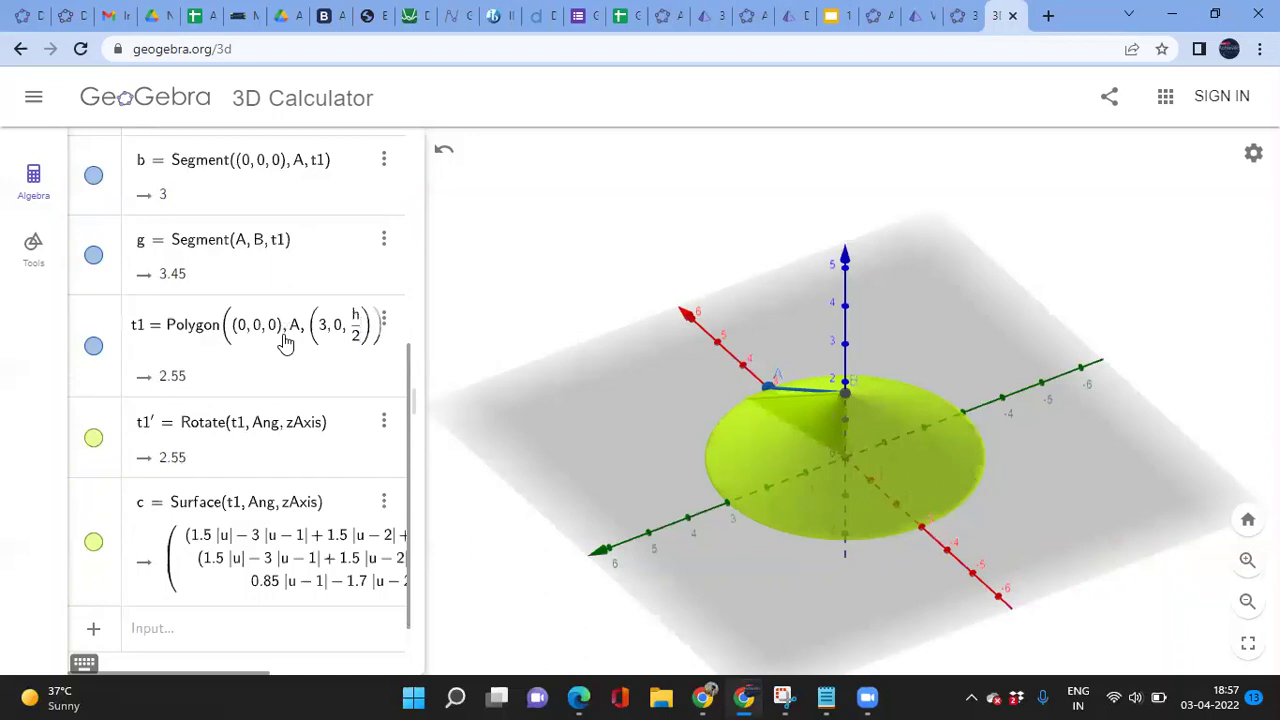
key("Right")
key("Right")
key("Right")
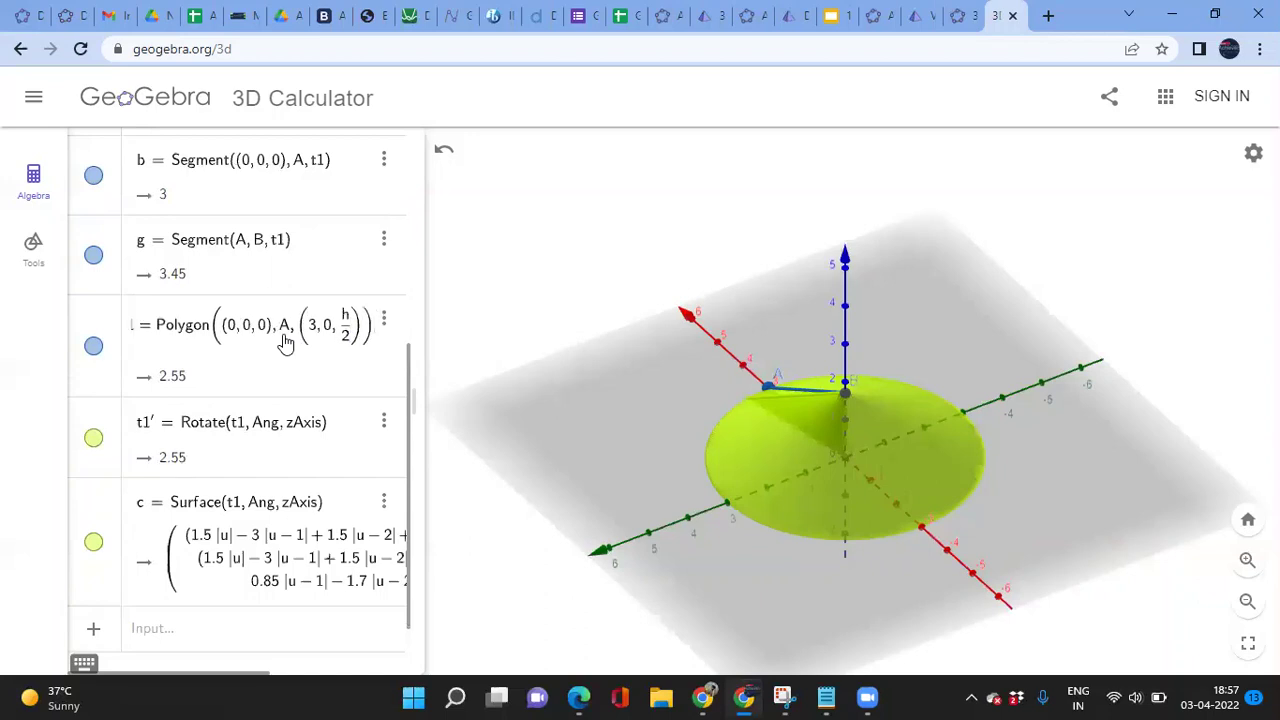
type(", B")
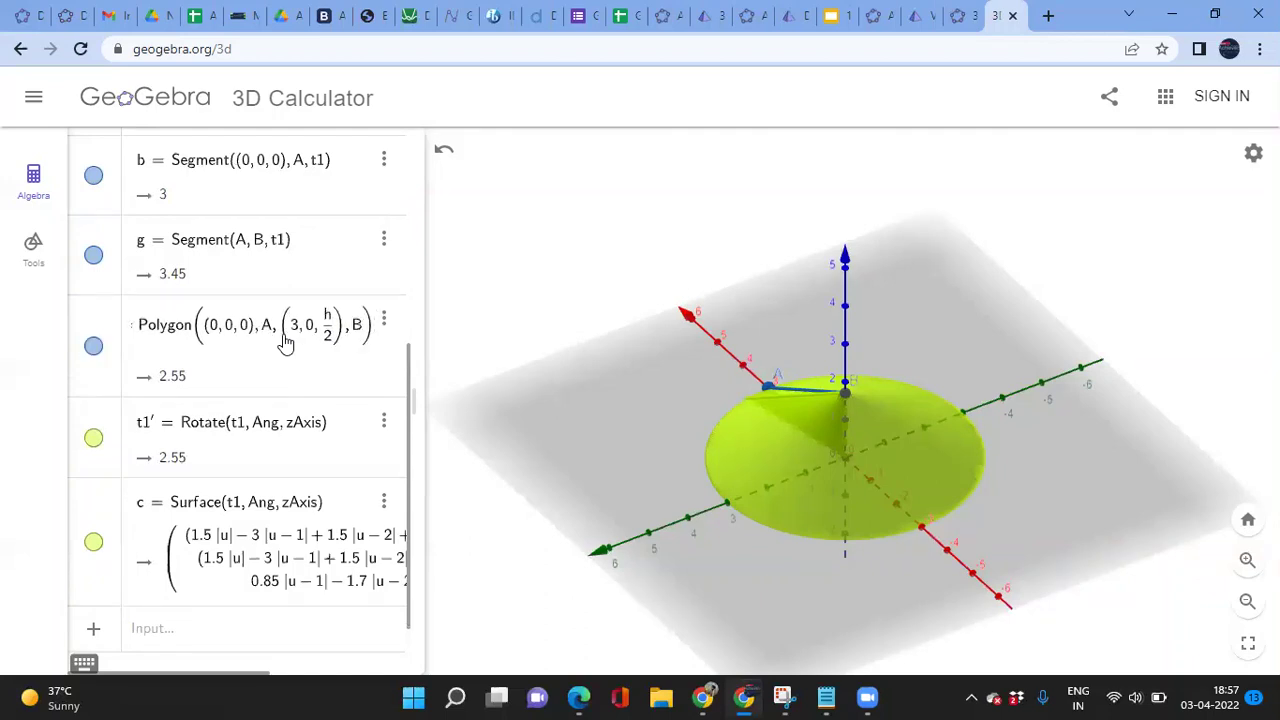
key("Return")
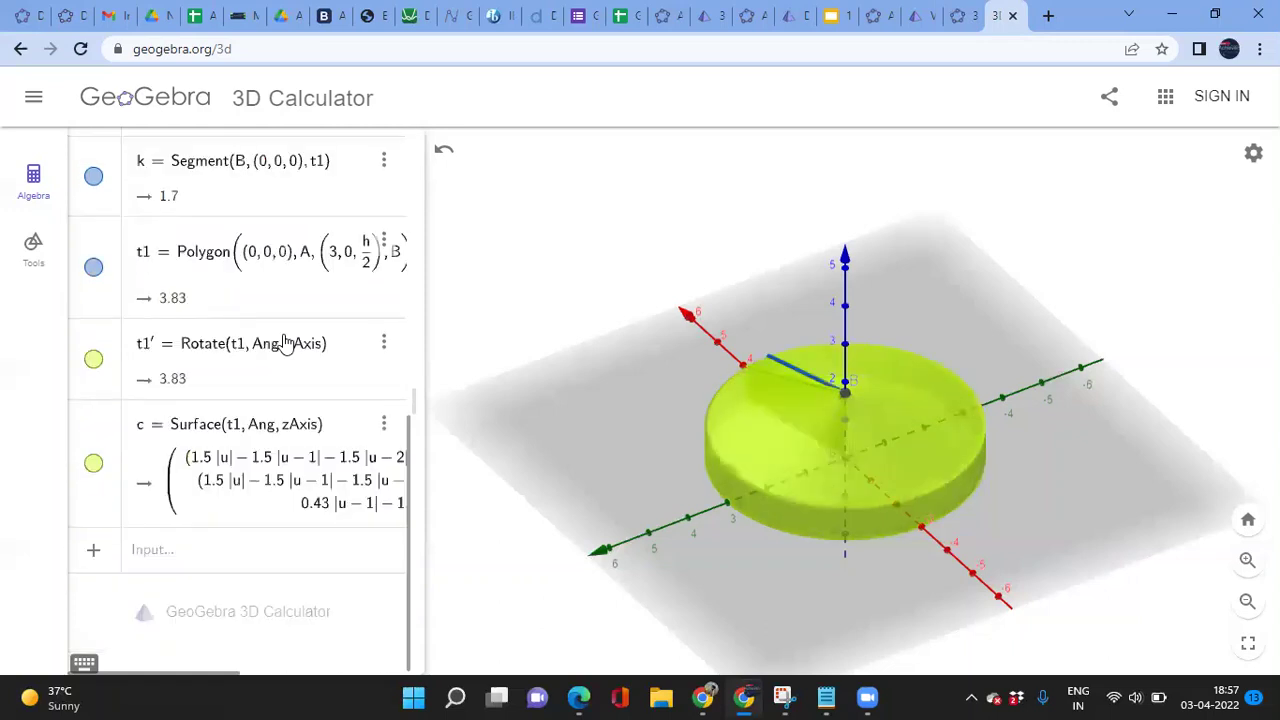
Set h to 6 to make the revolved solid taller, and view it from the side
scroll(216, 545, "up", 8)
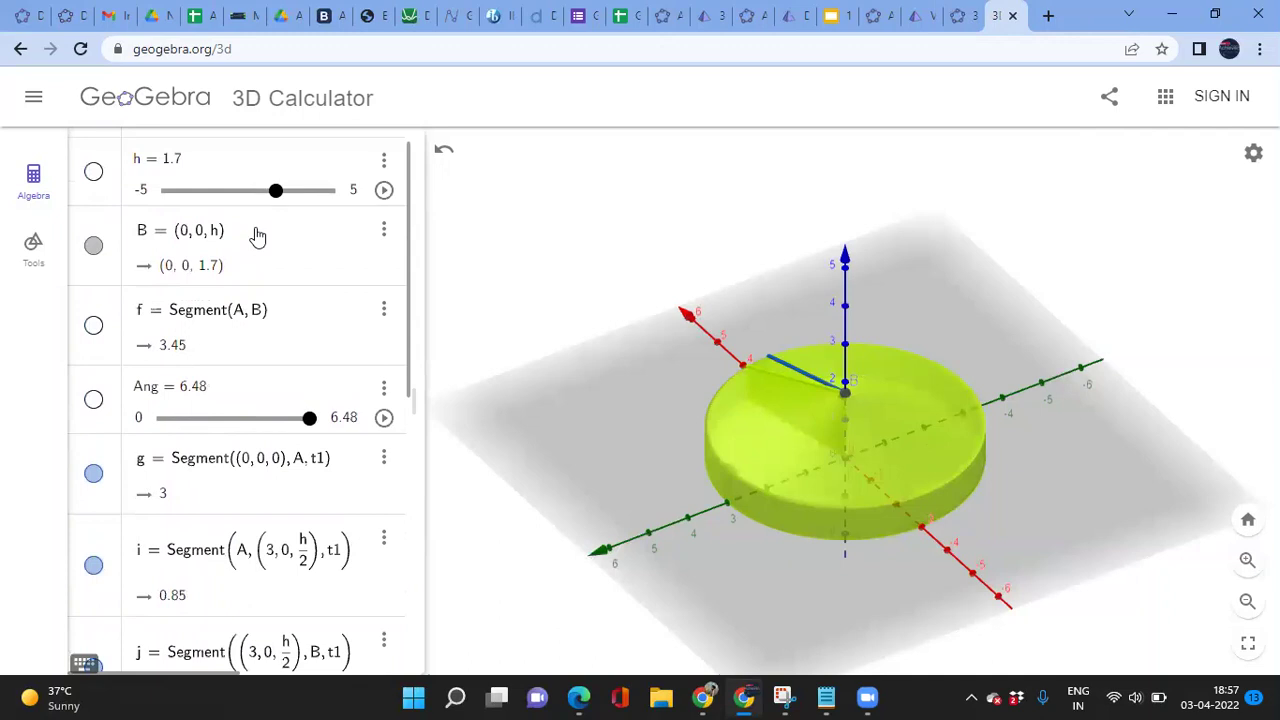
left_click(194, 162)
key("BackSpace")
key("BackSpace")
type("6")
key("Return")
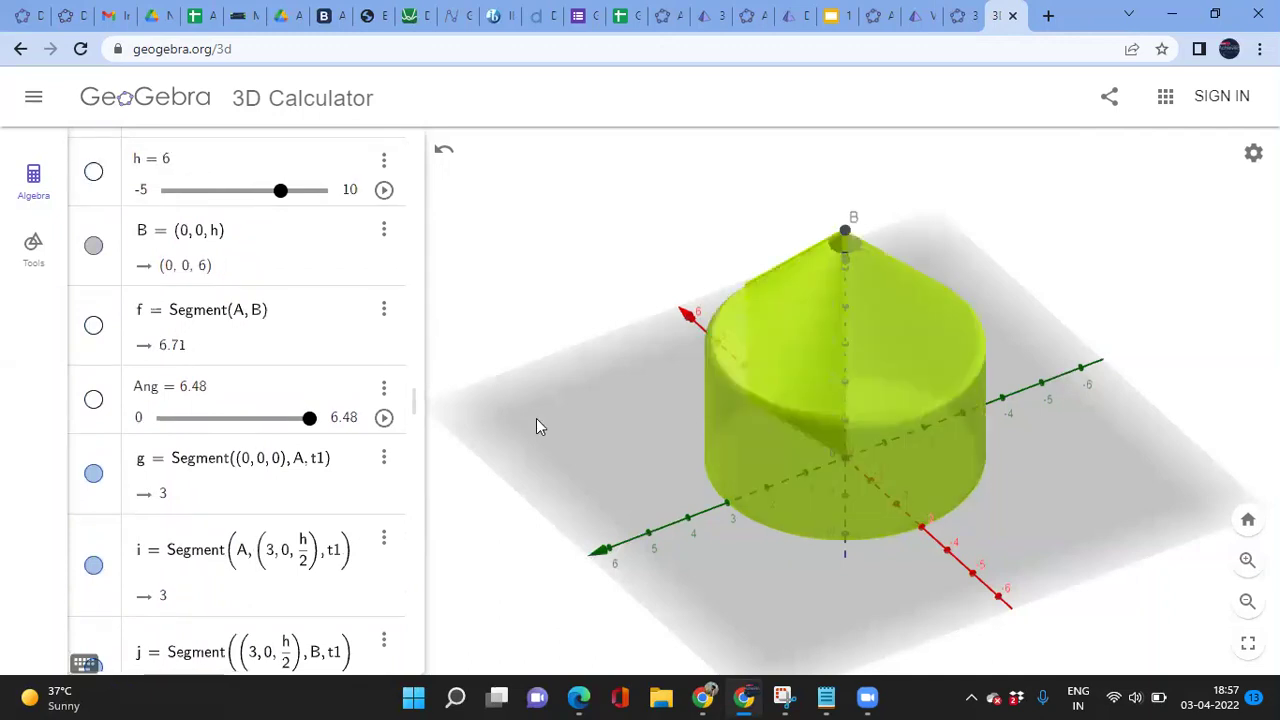
left_click_drag(617, 456, 609, 431)
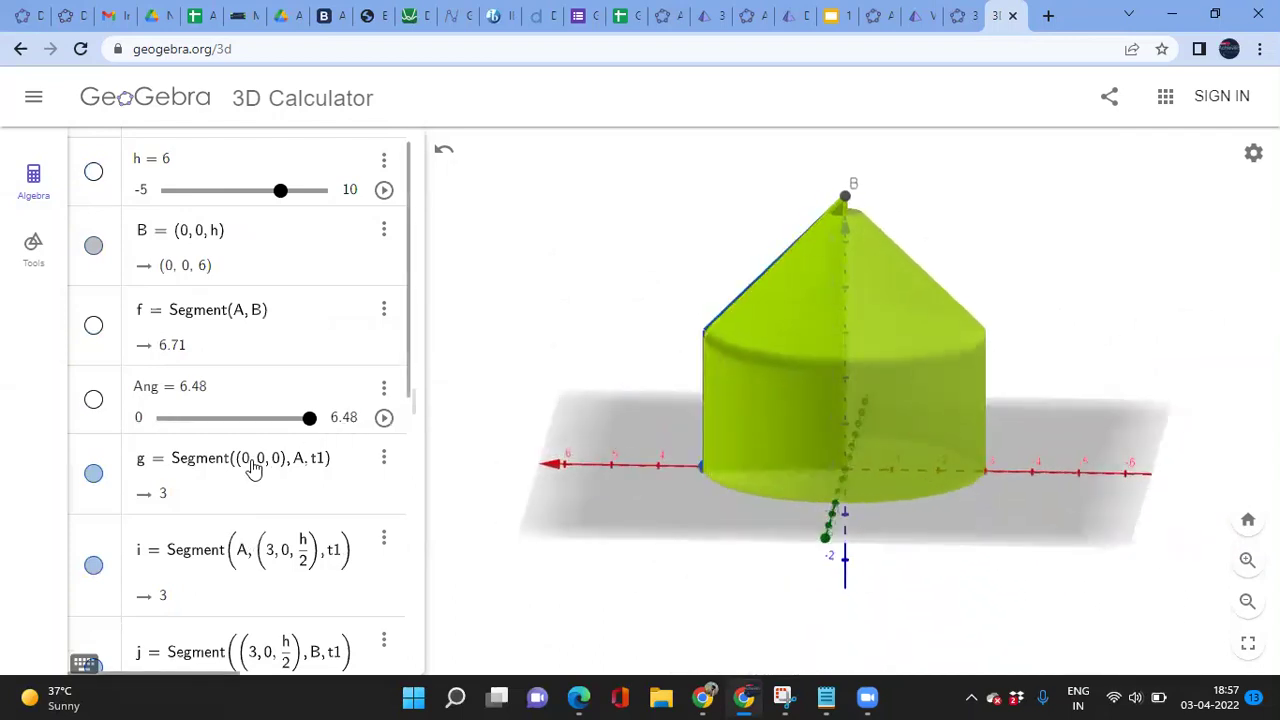
Lower the Ang slider to 0 to expose the flat profile, and animate it up to 6.48 to sweep out the solid
scroll(251, 466, "down", 2)
scroll(251, 518, "down", 3)
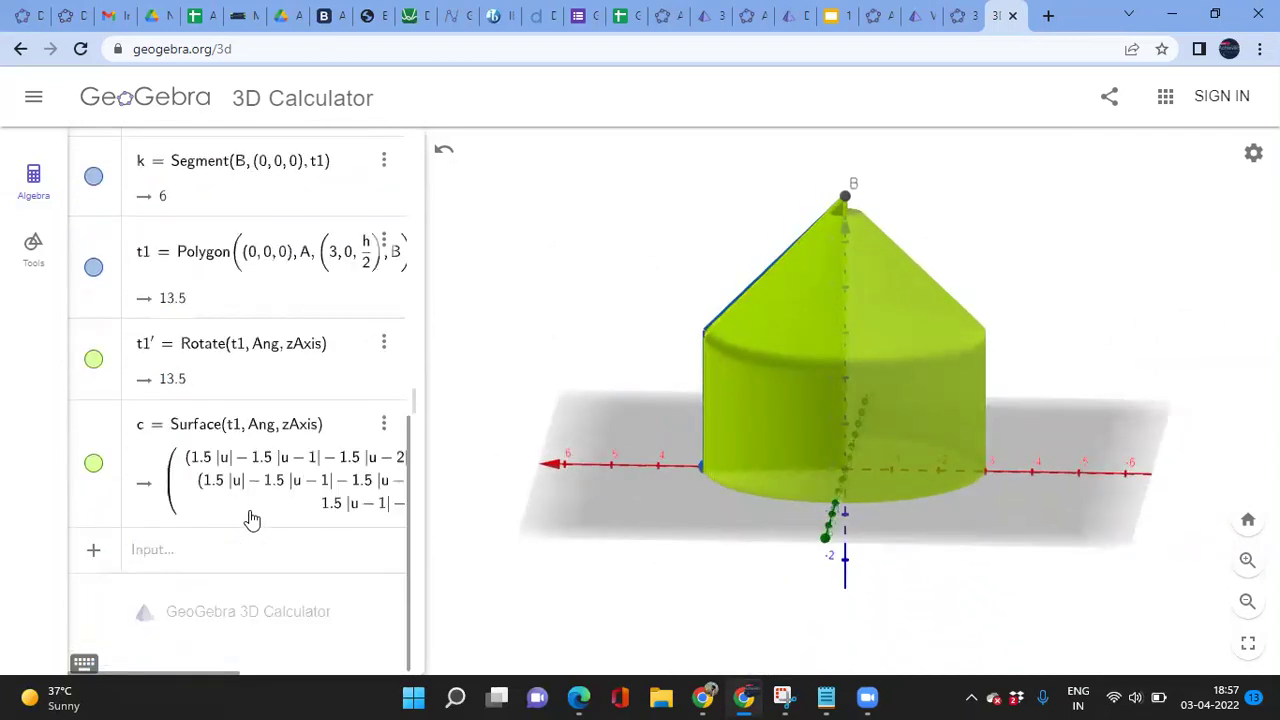
left_click(171, 569)
scroll(254, 420, "up", 5)
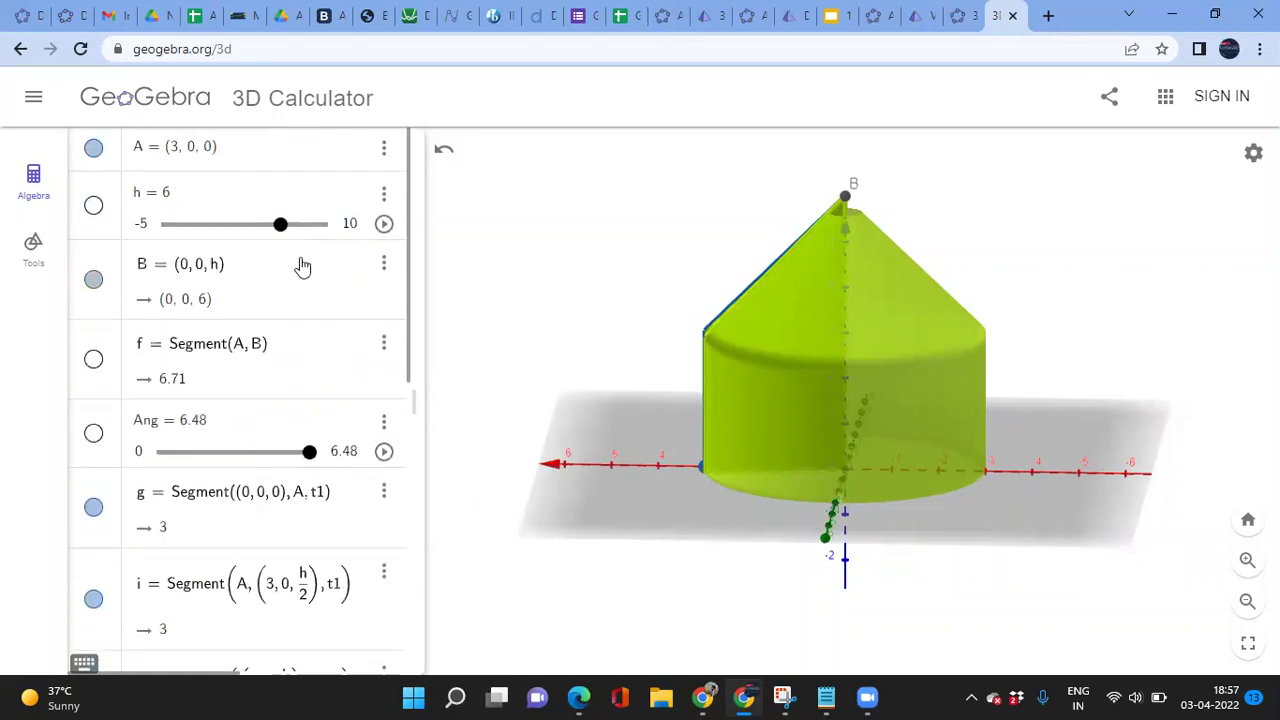
left_click_drag(309, 451, 166, 453)
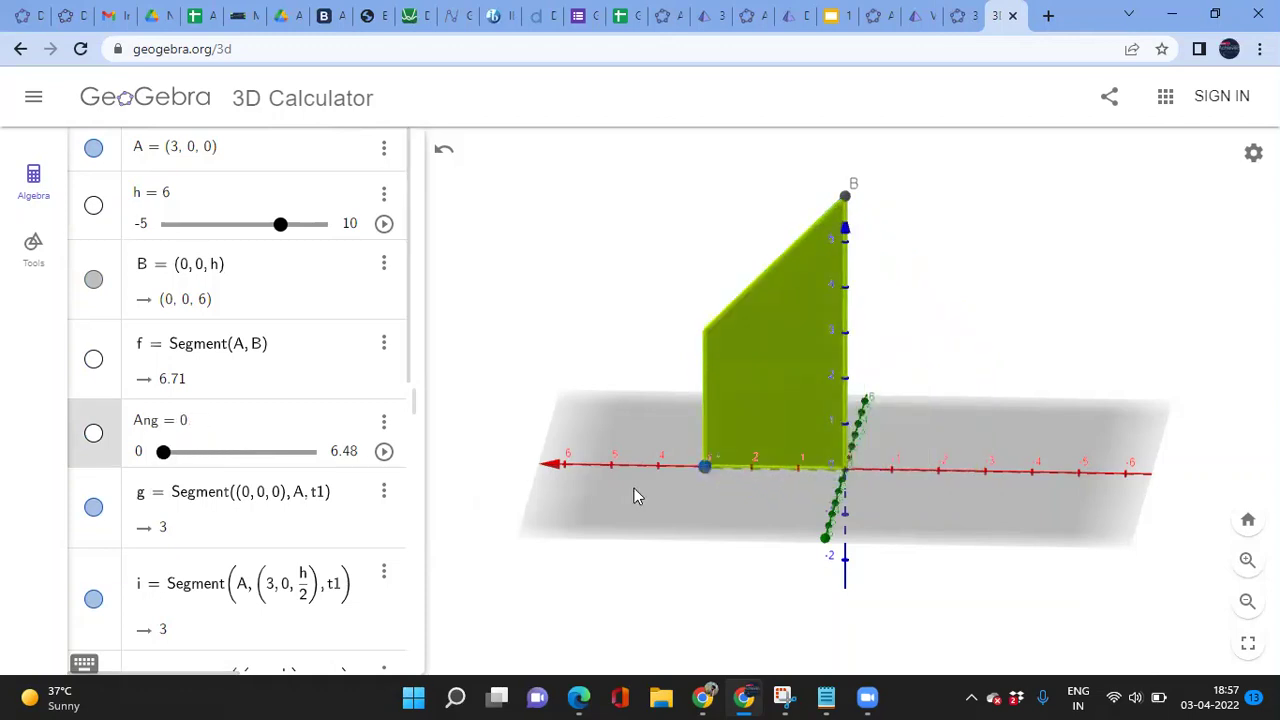
left_click_drag(686, 477, 797, 467)
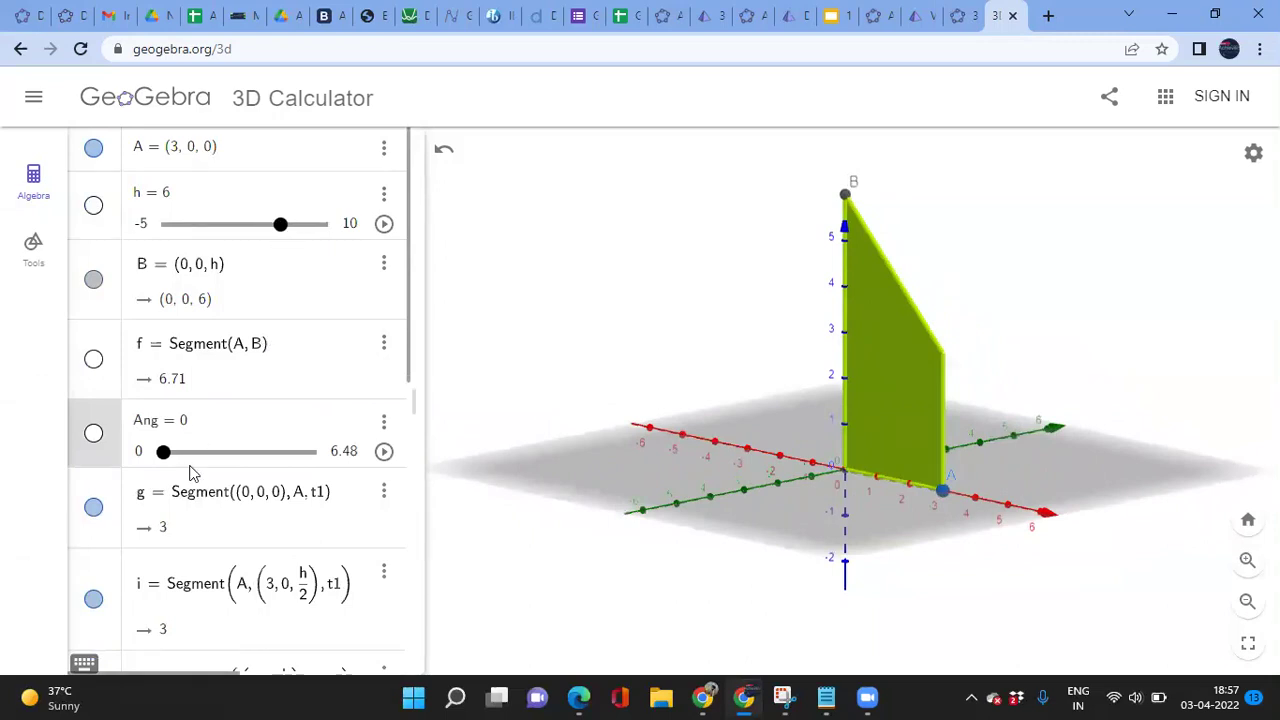
left_click(383, 453)
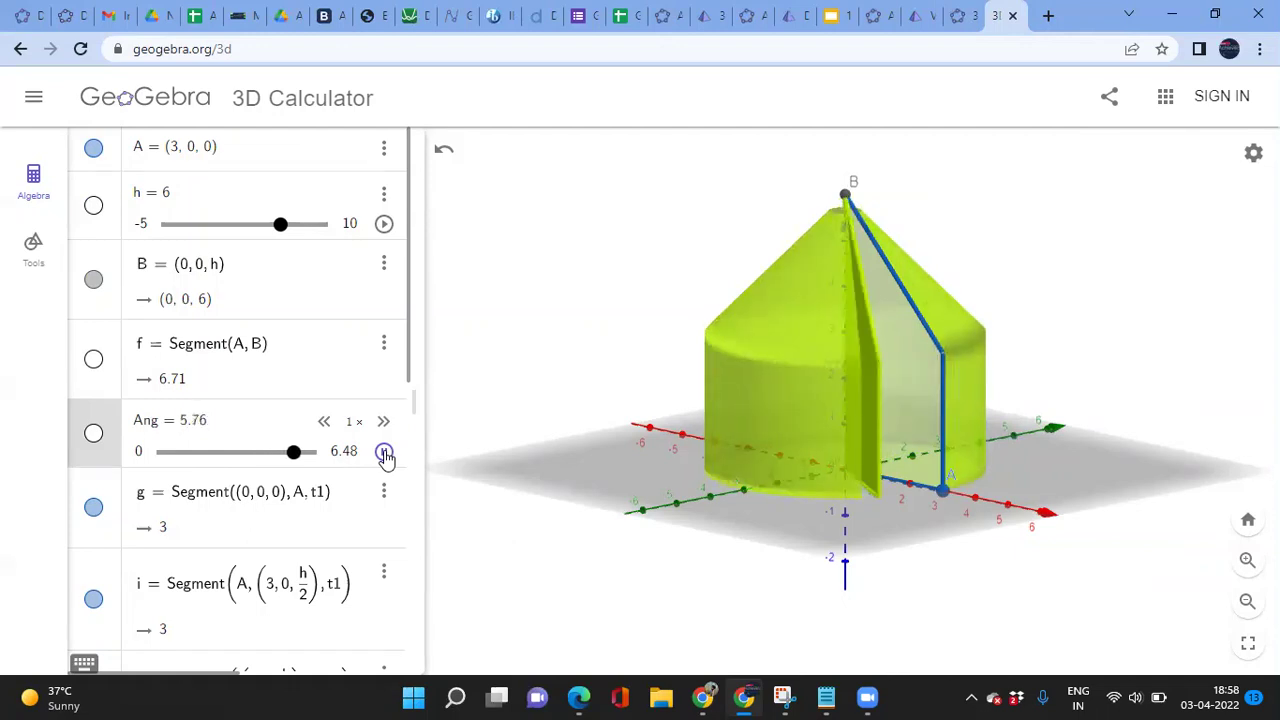
left_click(385, 453)
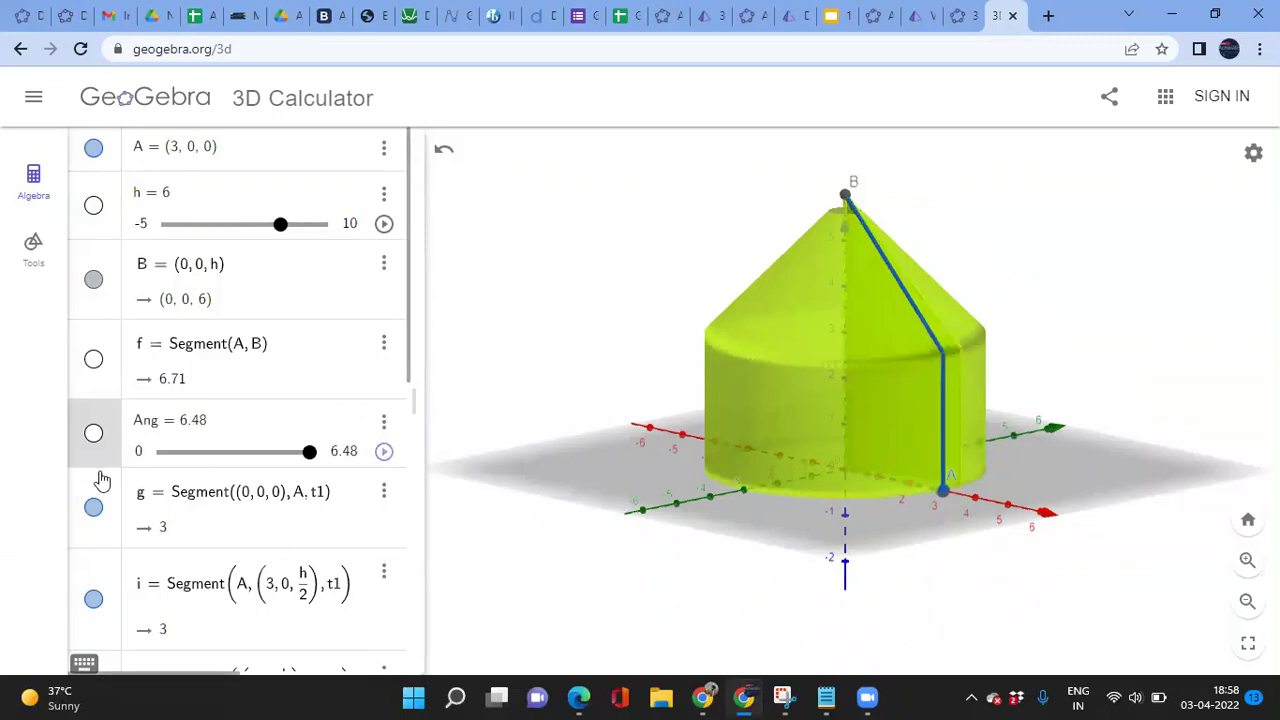
Widen the algebra view and change the third vertex of polygon t1 to (3,0,h/3)
scroll(275, 537, "down", 3)
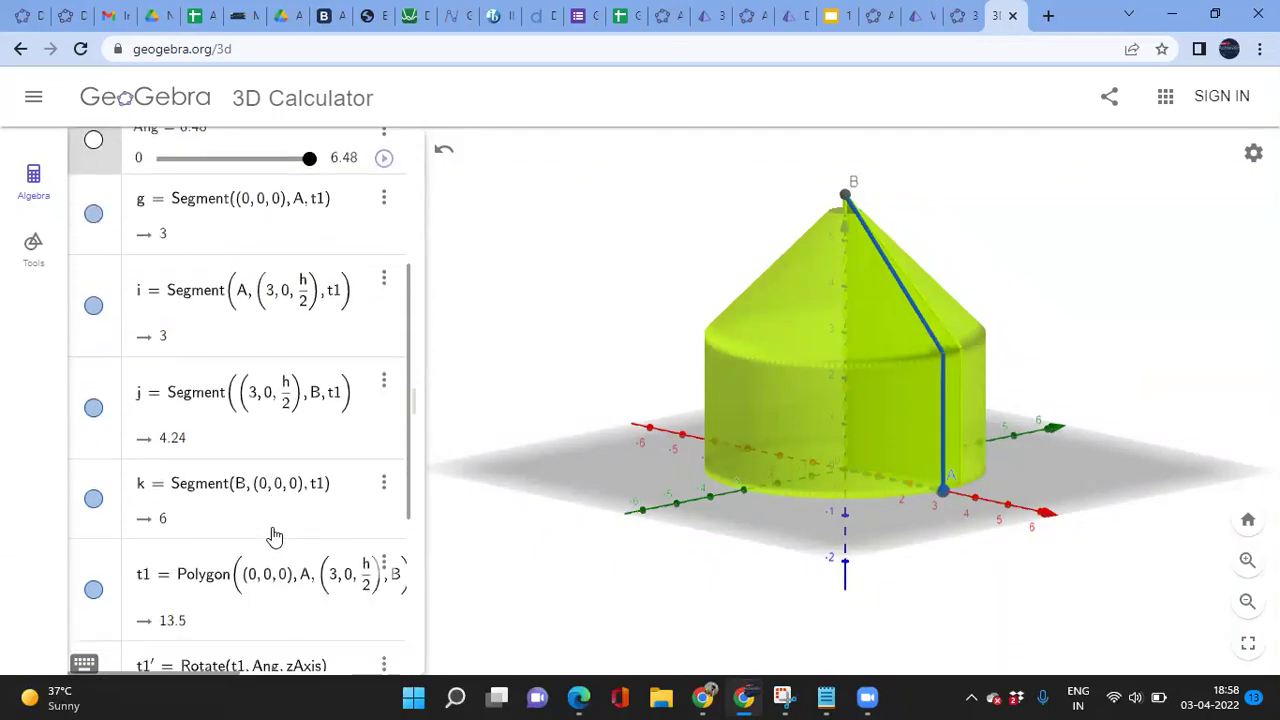
scroll(272, 535, "down", 2)
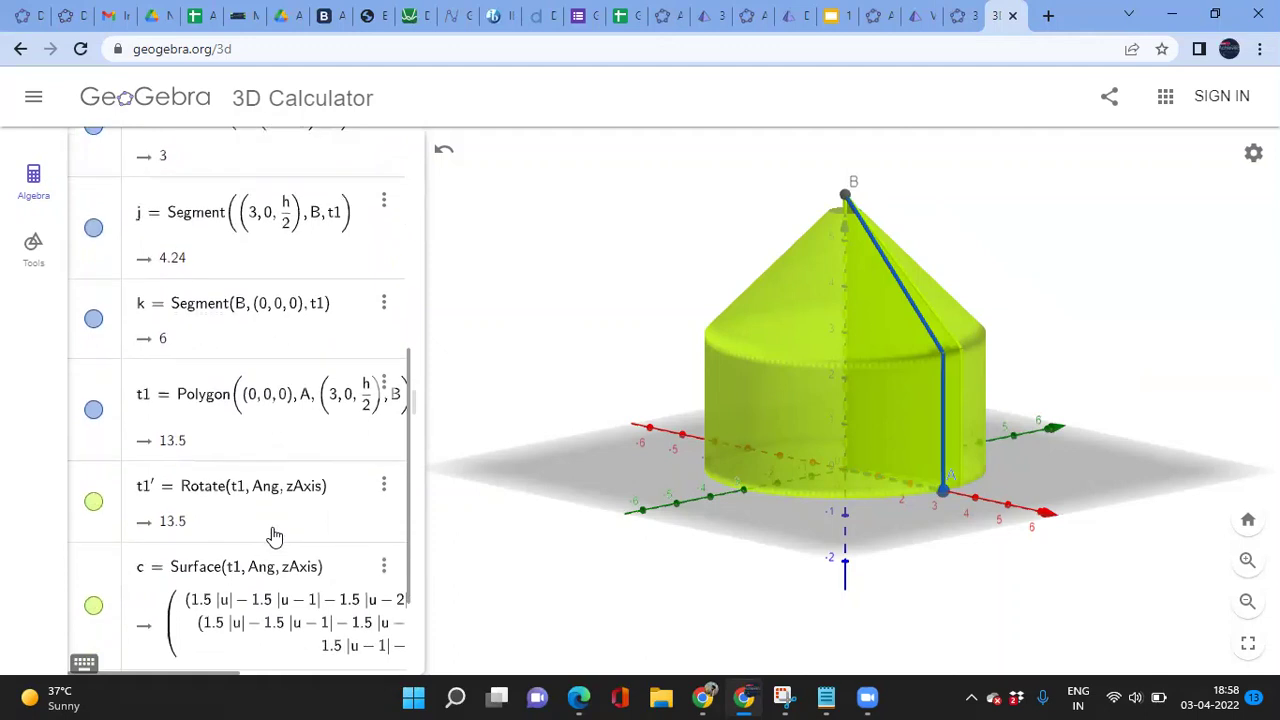
scroll(429, 463, "down", 1)
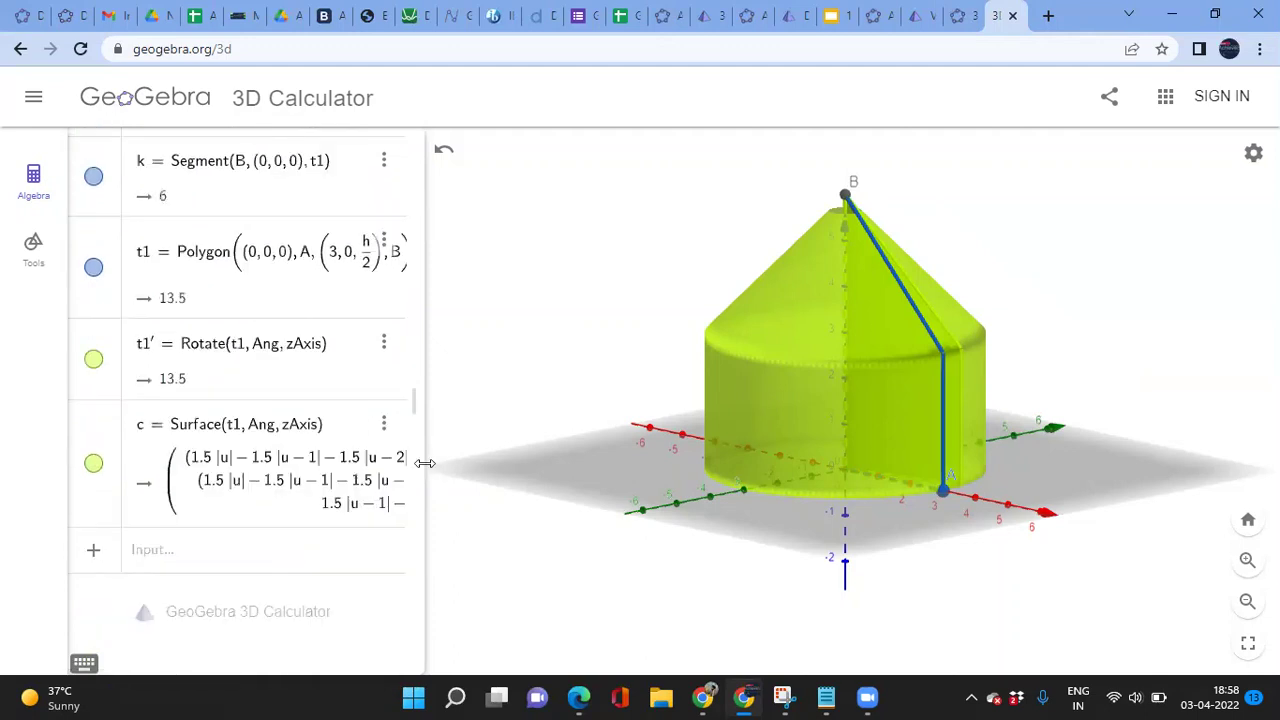
left_click_drag(429, 463, 590, 457)
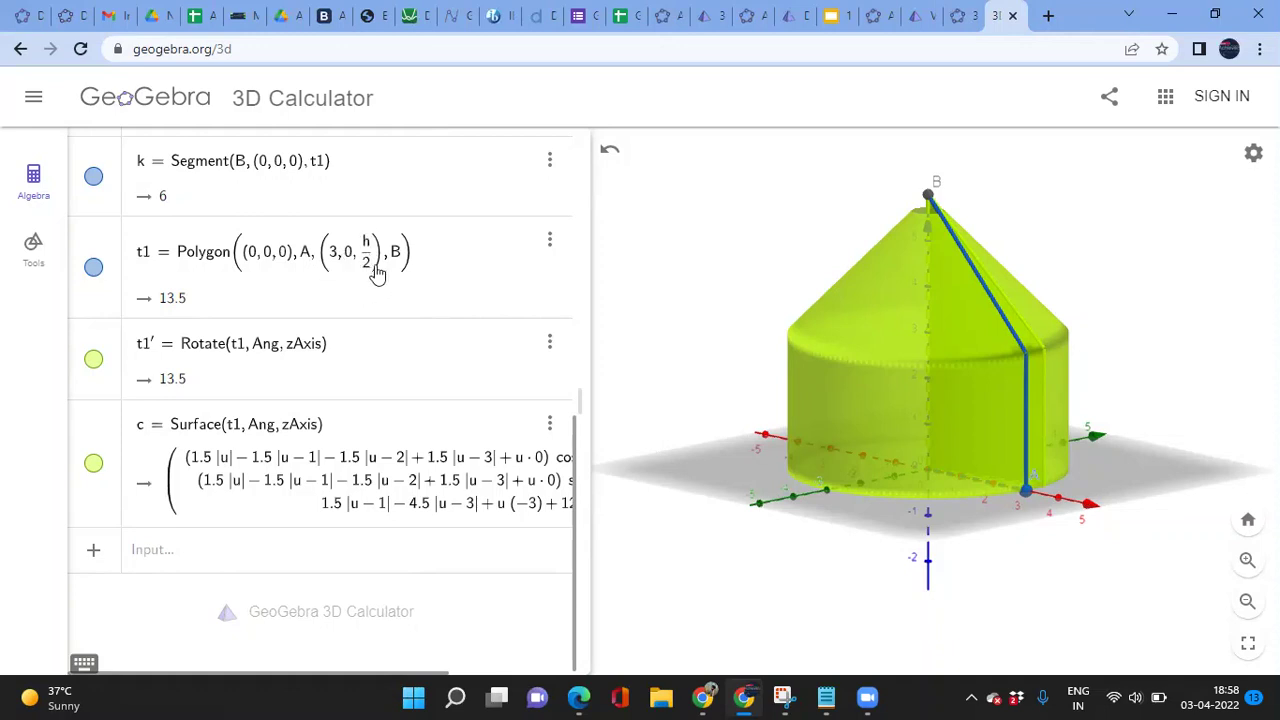
left_click(370, 270)
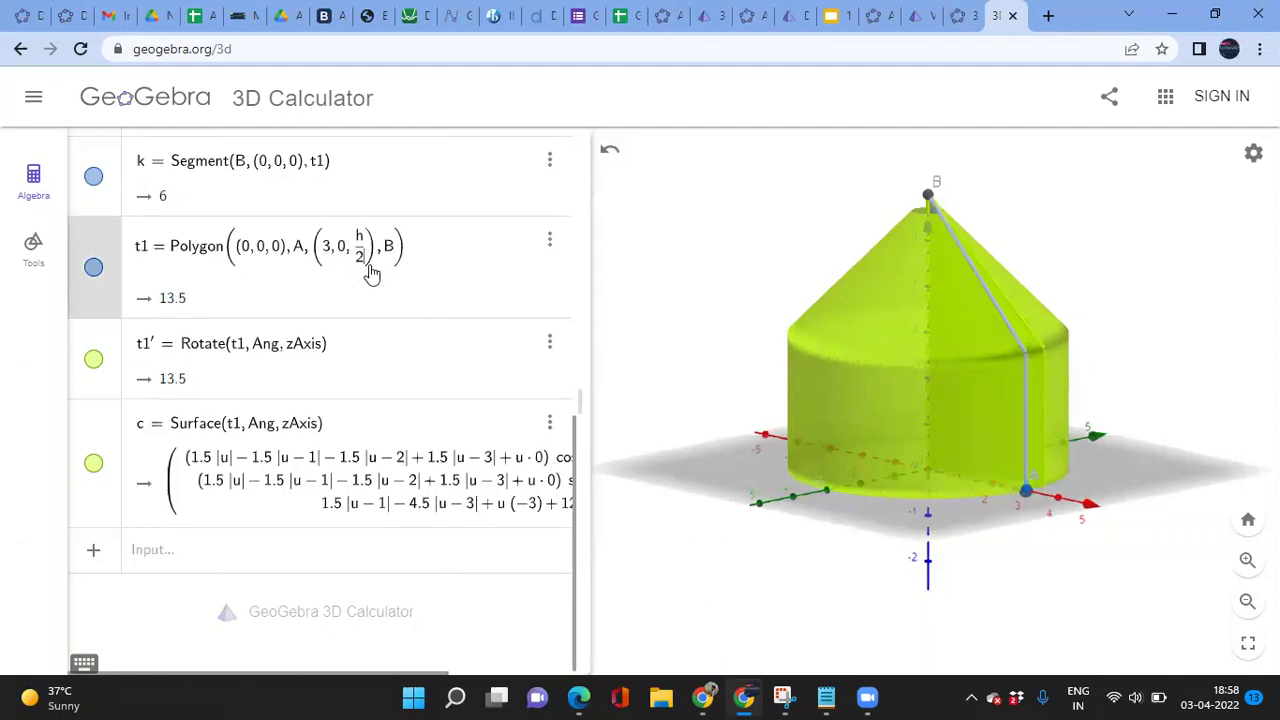
key("BackSpace")
type("3")
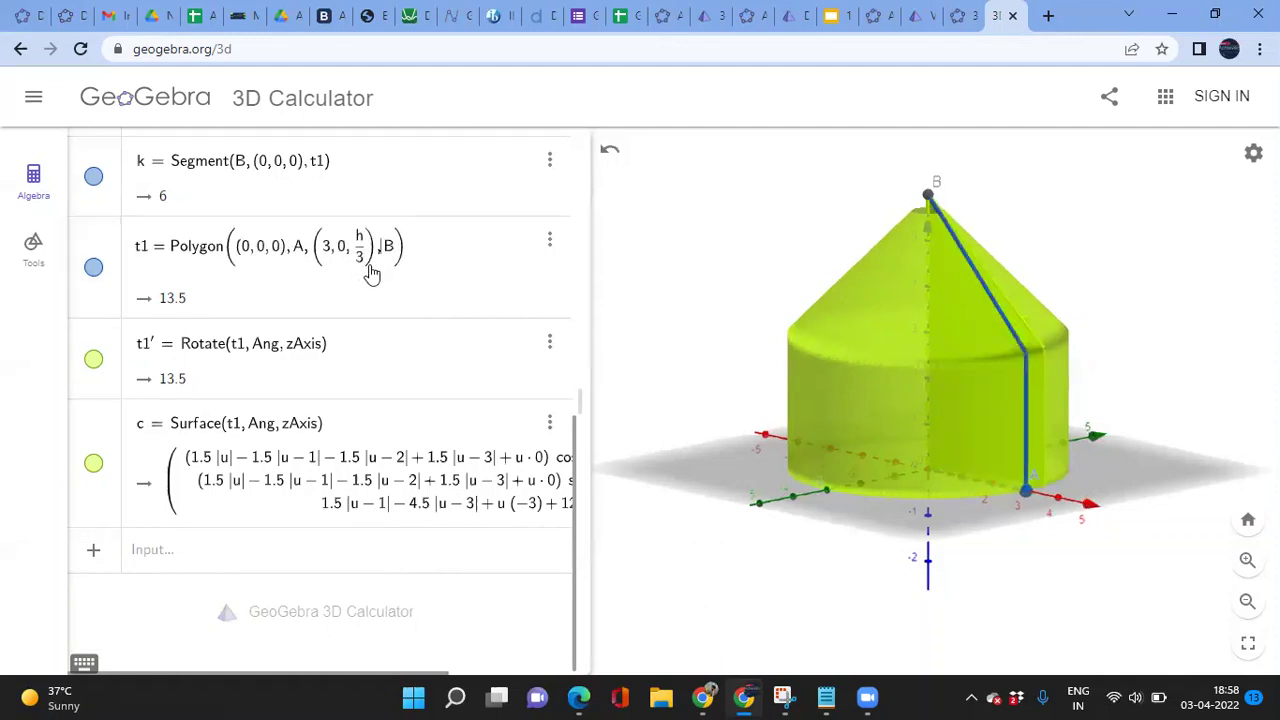
key("Return")
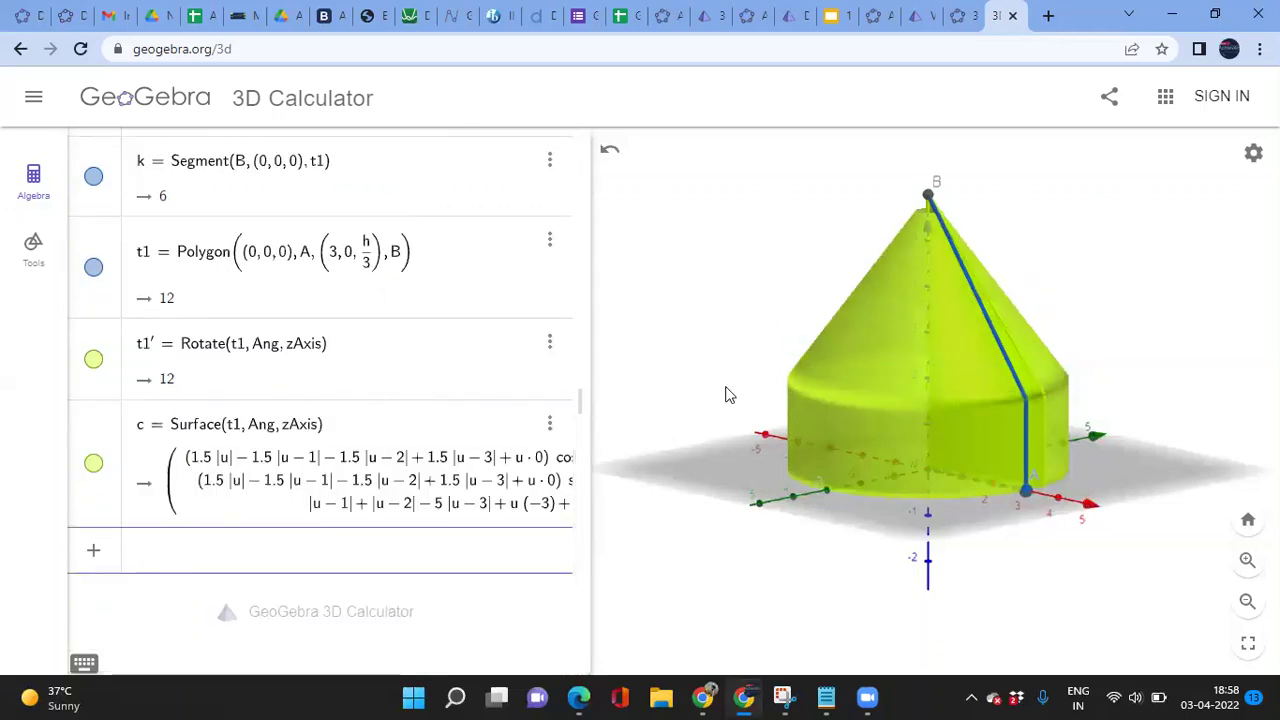
left_click_drag(729, 394, 777, 399)
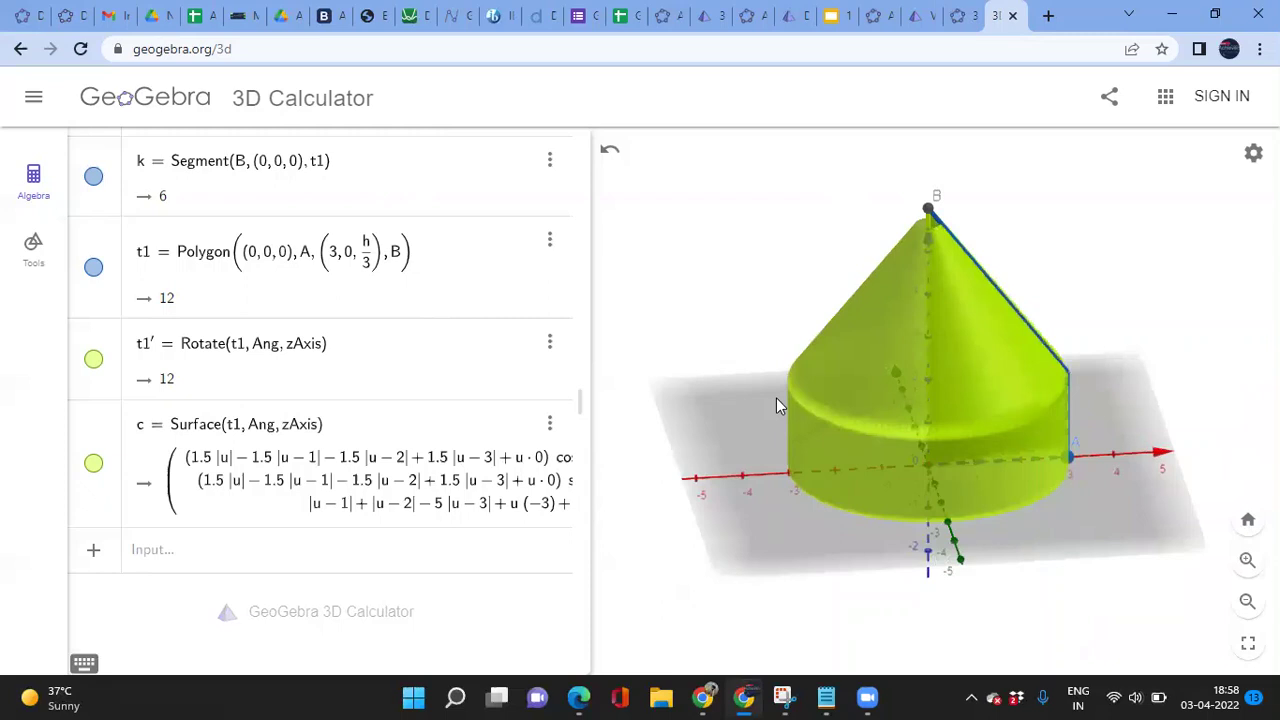
Save the construction under the title "Cone+2 Solids"
left_click(238, 553)
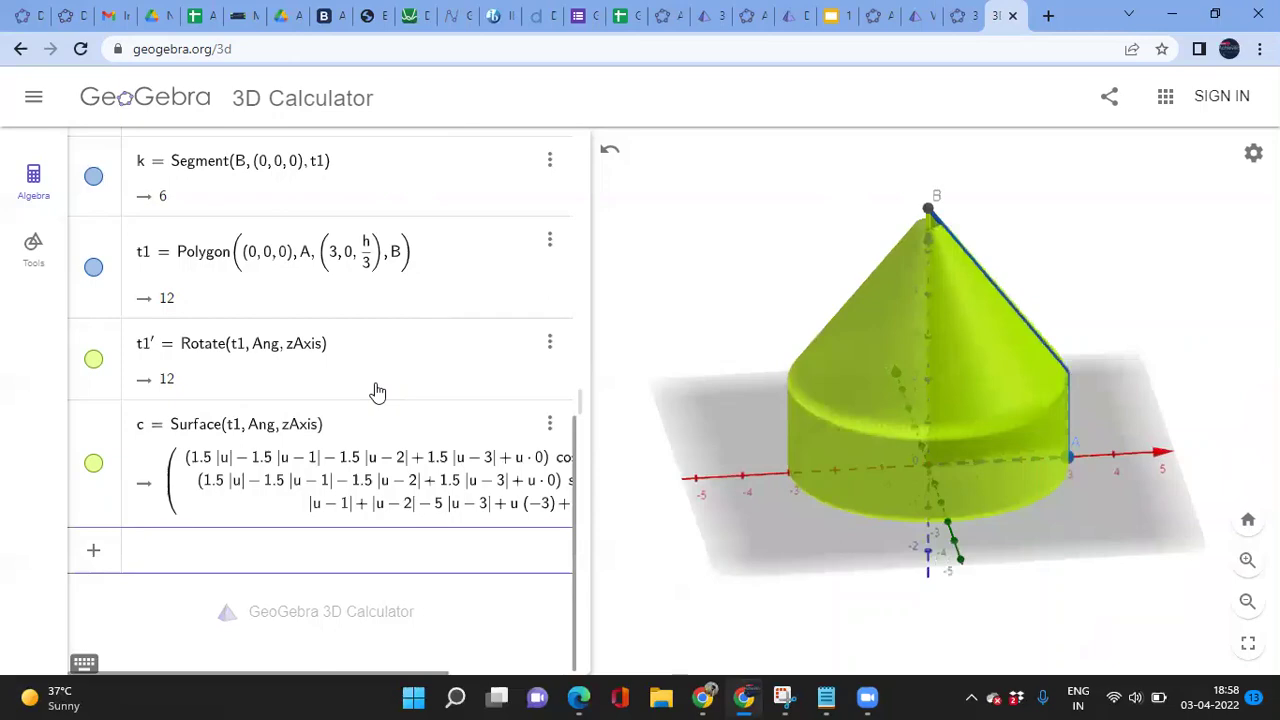
scroll(377, 392, "up", 6)
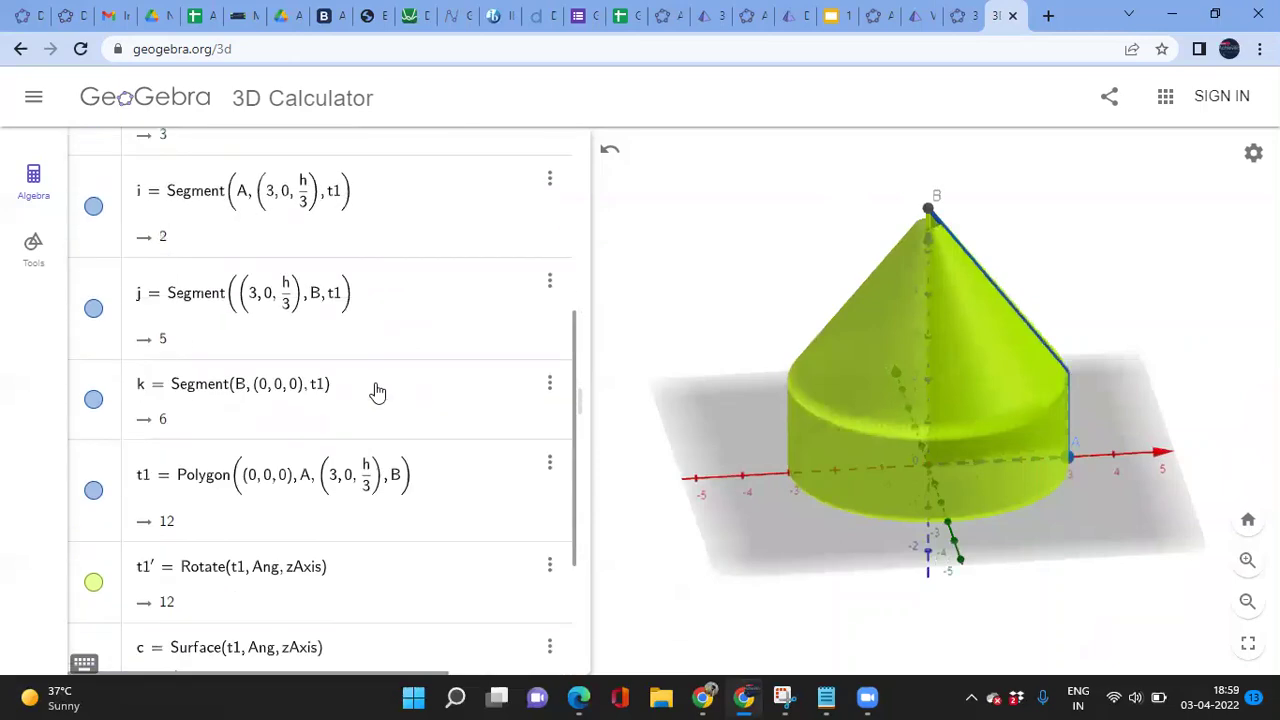
scroll(377, 392, "down", 6)
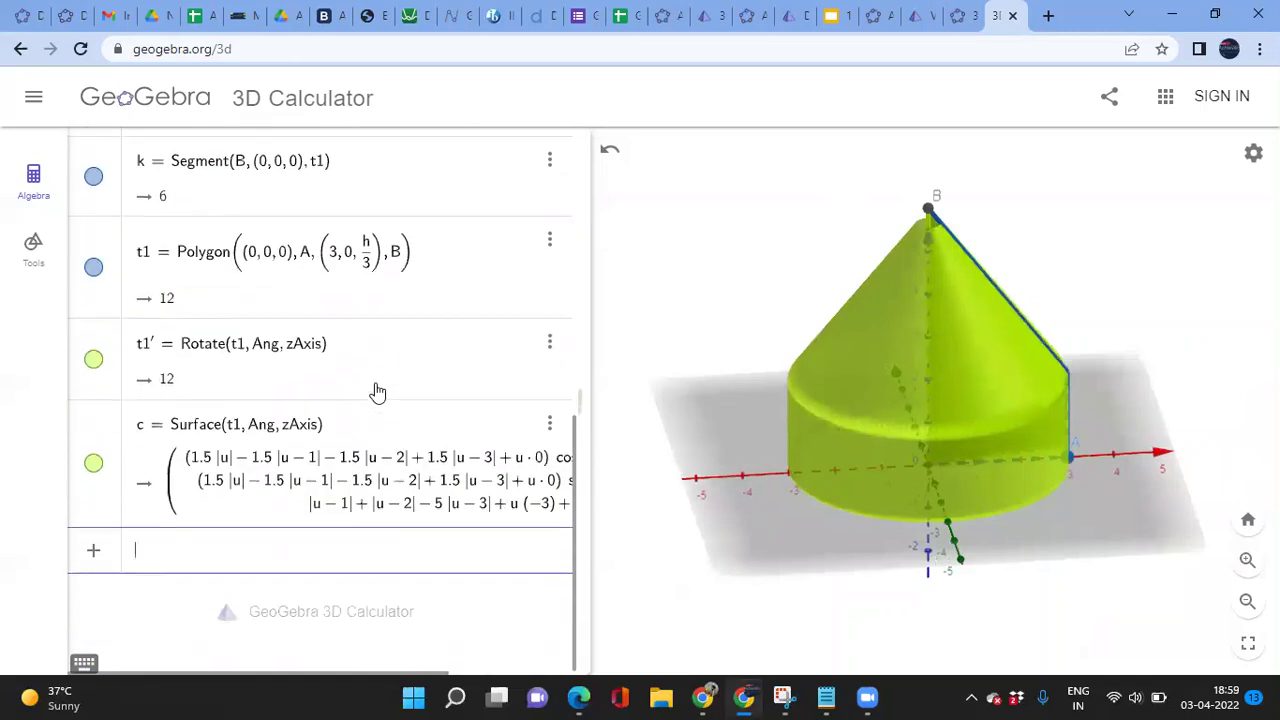
left_click(34, 97)
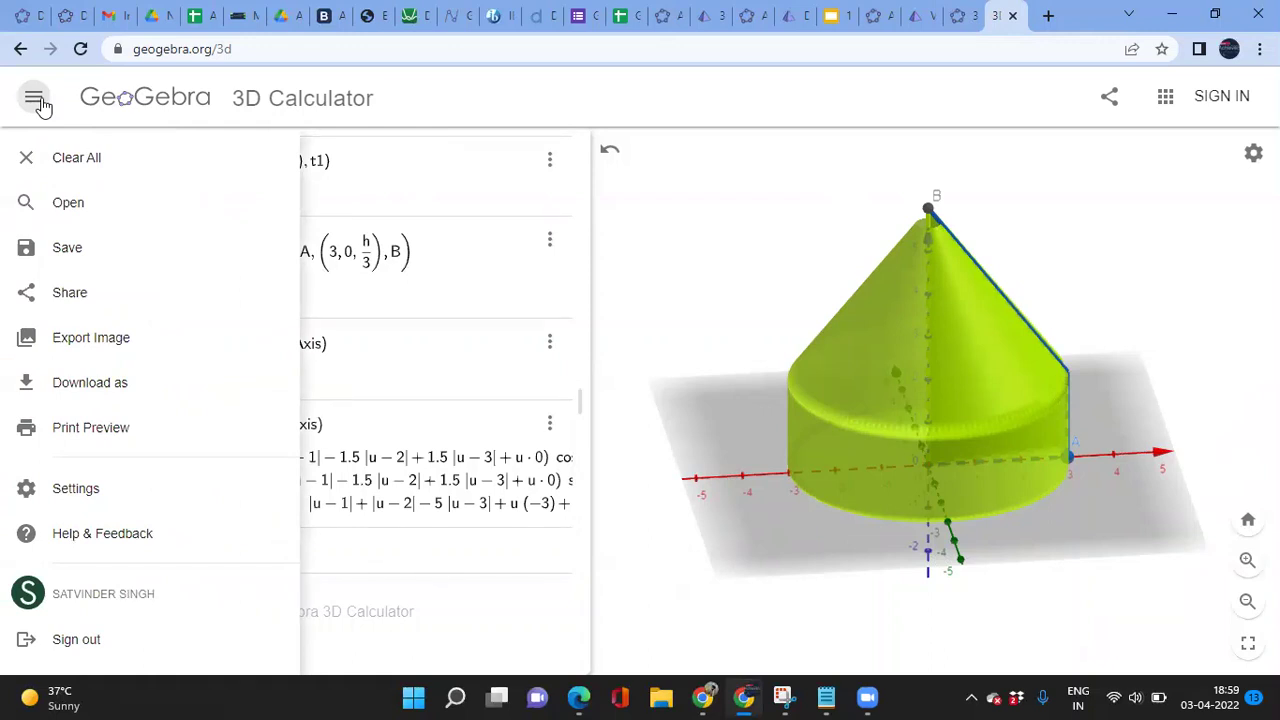
left_click(83, 250)
type("Cone+")
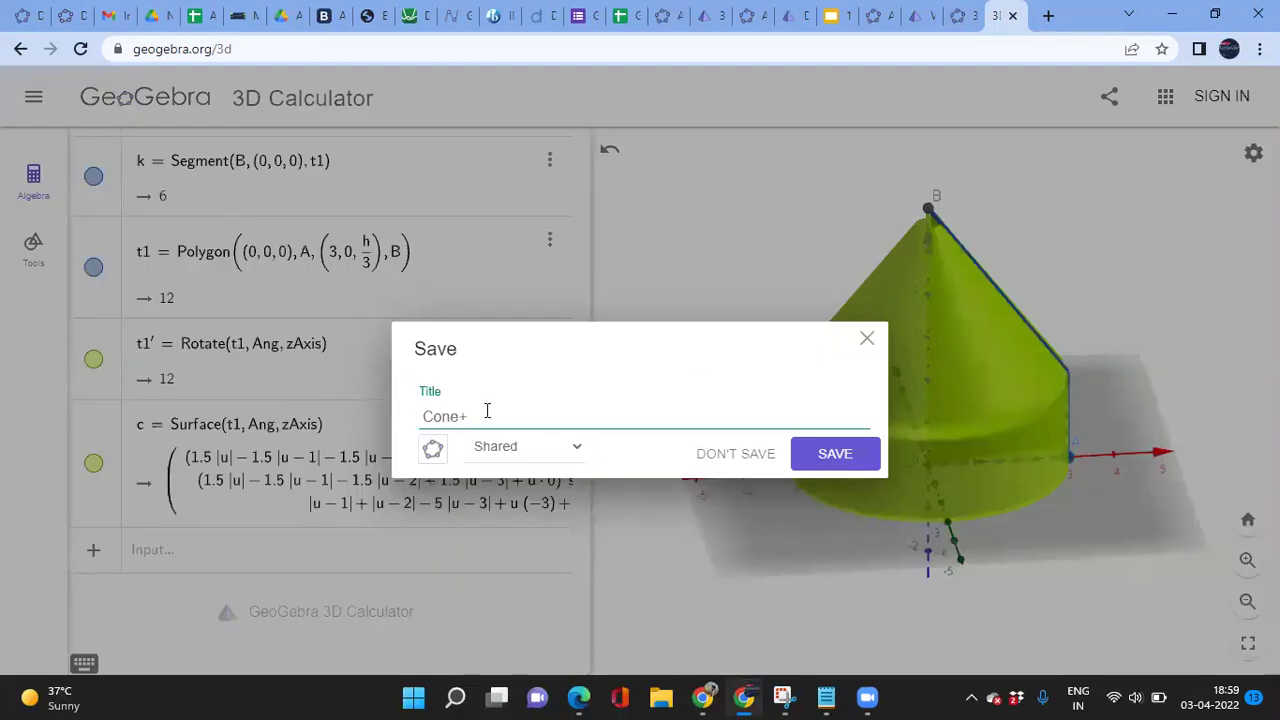
type("2 Solids")
key("Return")
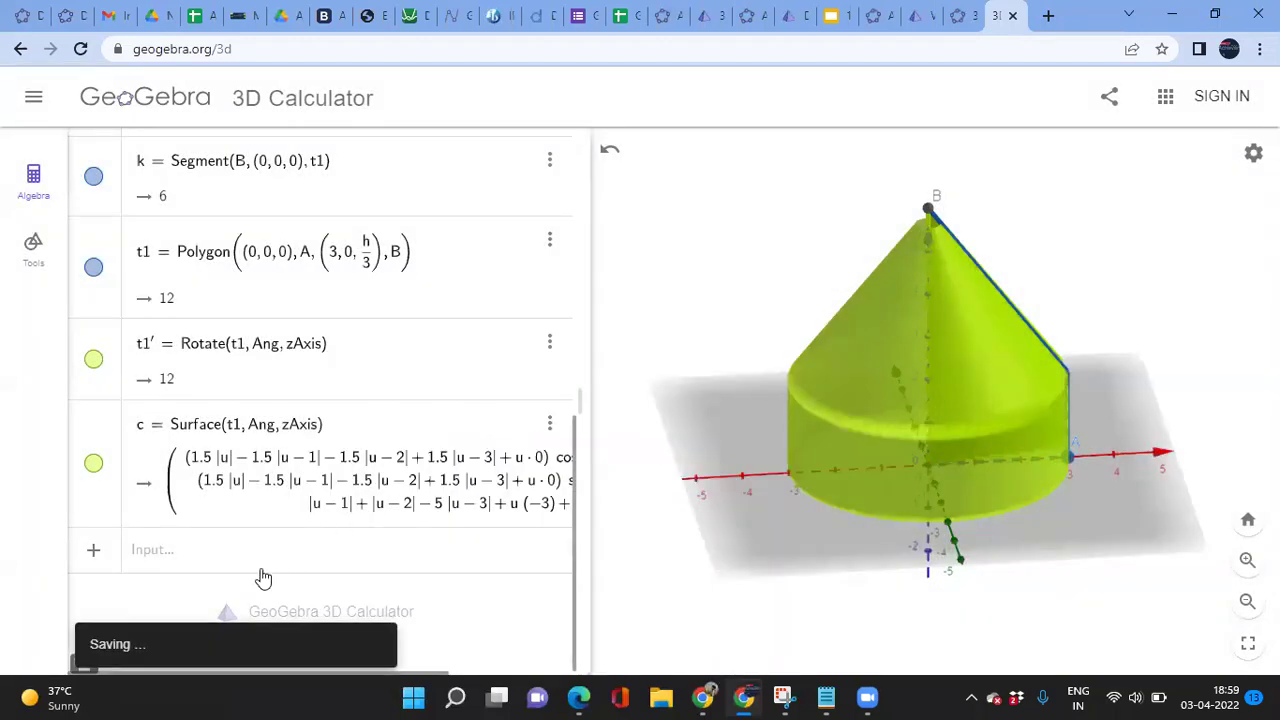
Reflect surface c about the x-axis with Reflect(c, xAxis)
left_click(228, 568)
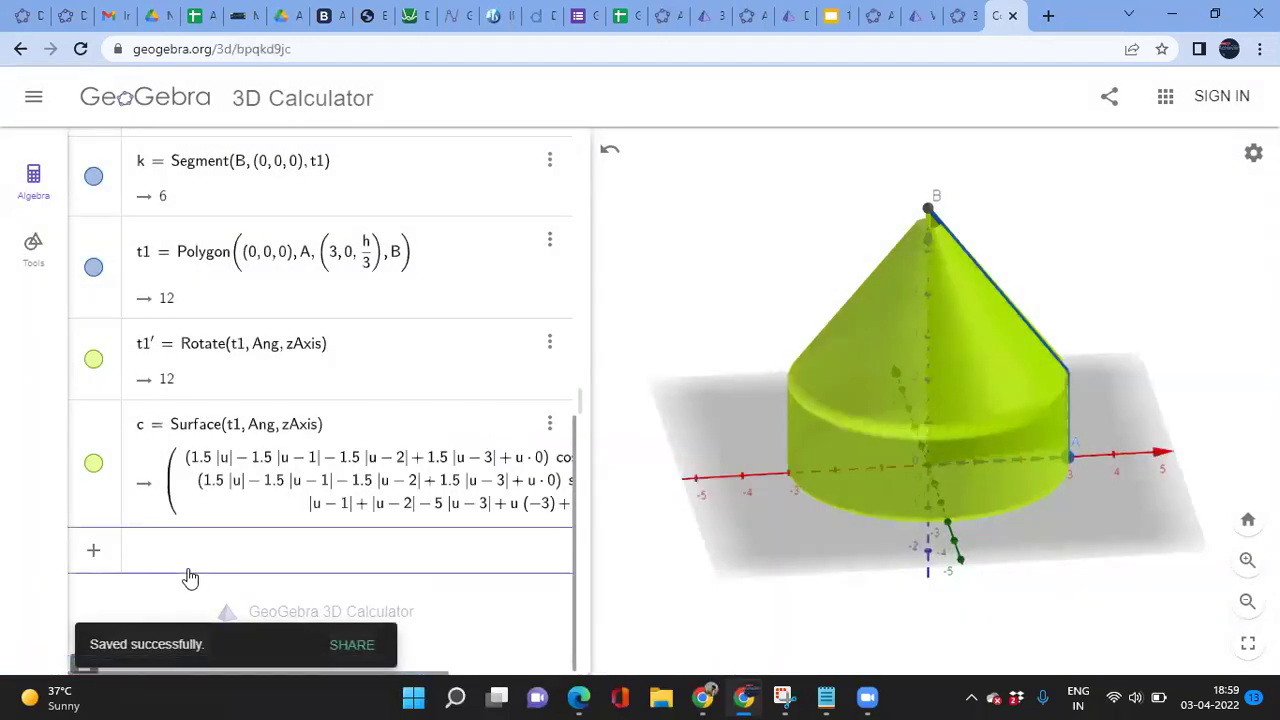
type("ref")
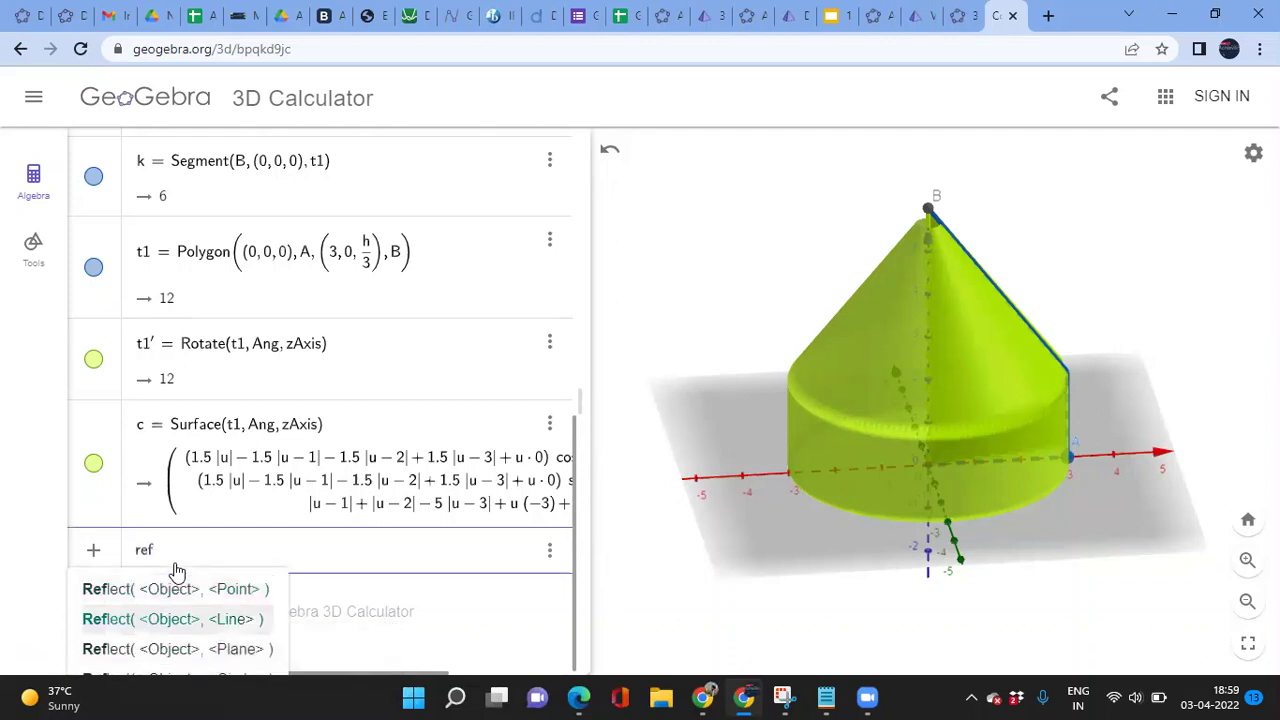
key("Return")
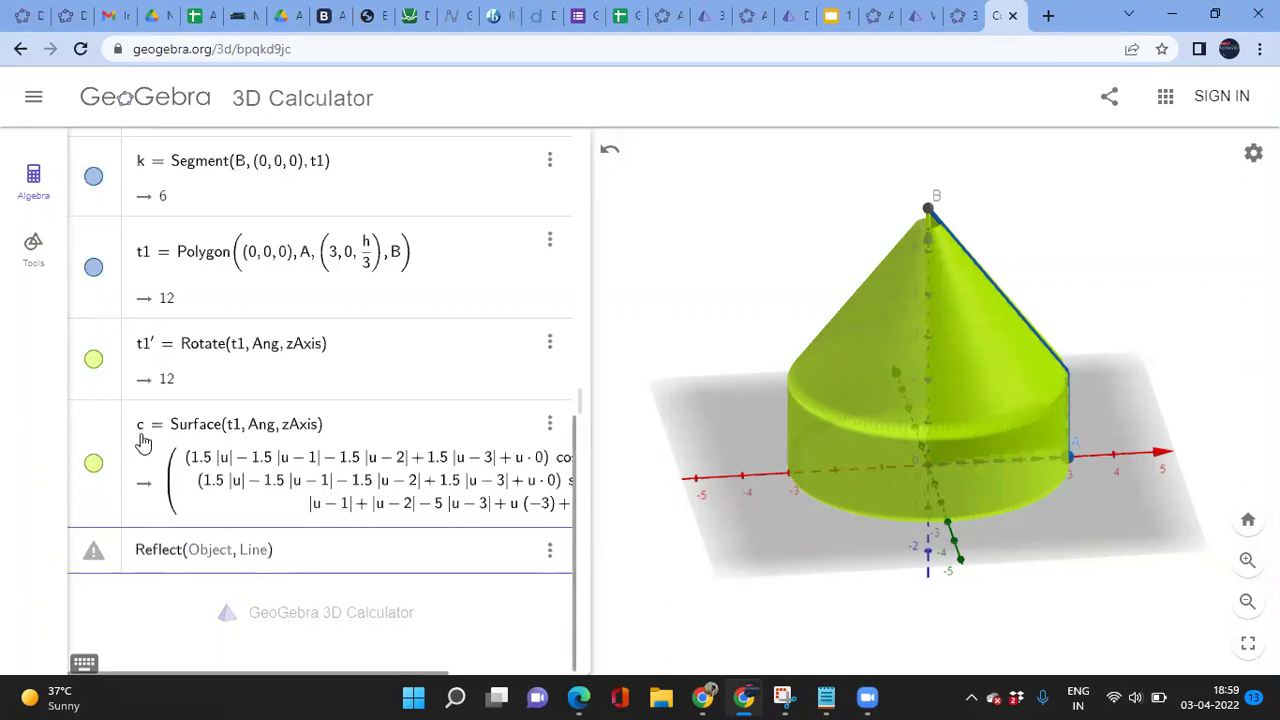
type("c, ")
type("x")
type("Axis")
key("Return")
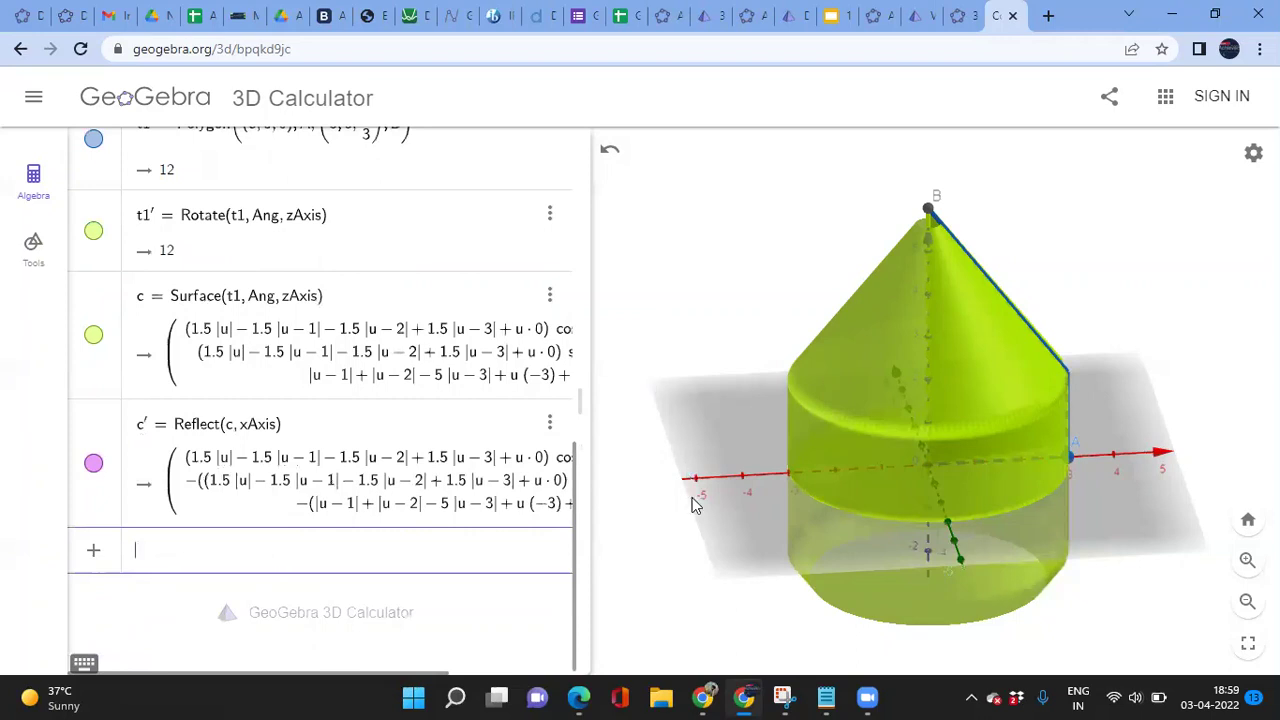
Examine the whole mirrored solid from side-on and oblique angles, down to its lower tip
left_click_drag(694, 503, 726, 510)
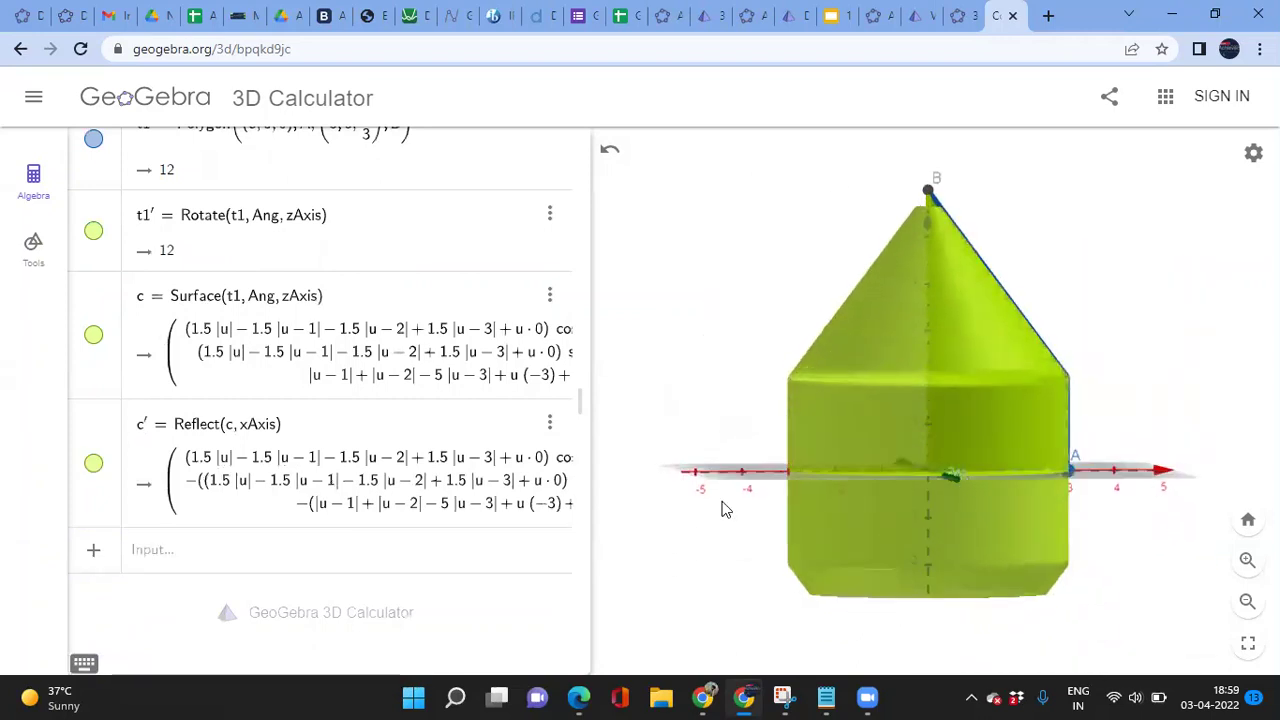
left_click(1247, 603)
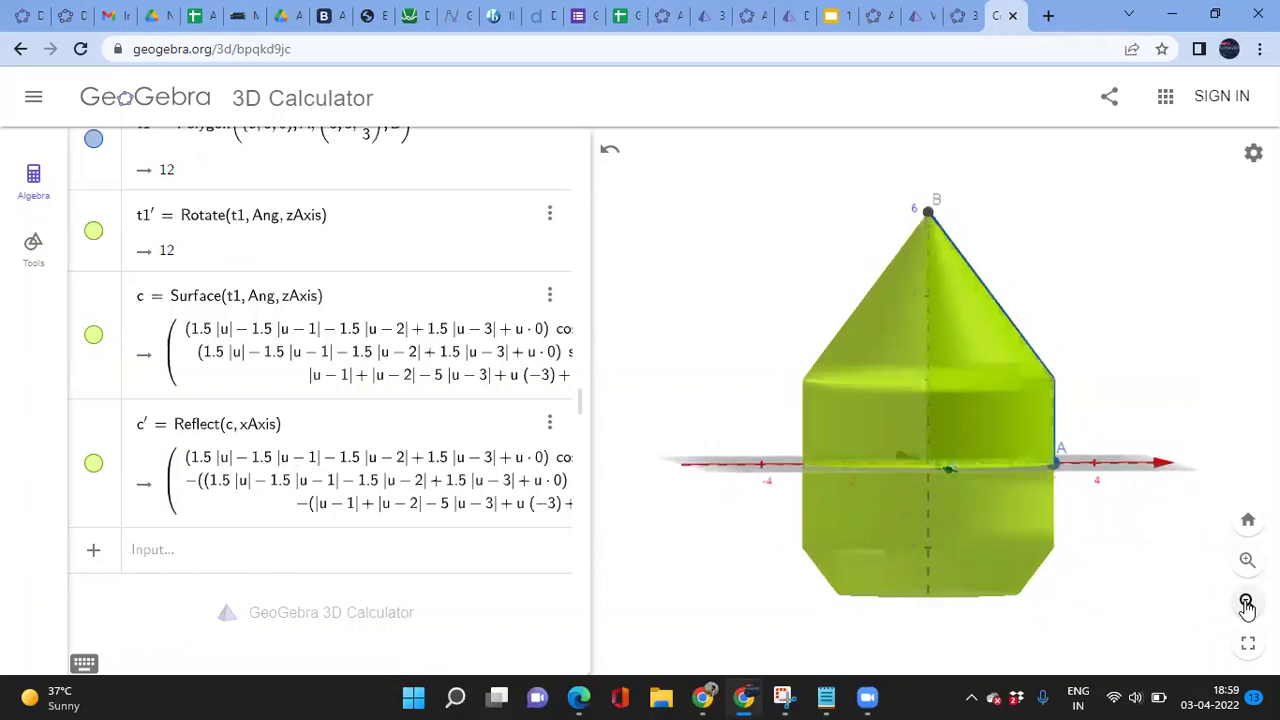
left_click(1247, 603)
mouse_move(1188, 512)
left_mouse_down()
mouse_move(1179, 501)
mouse_move(1160, 527)
mouse_move(1179, 538)
mouse_move(1214, 497)
mouse_move(1163, 509)
left_mouse_up()
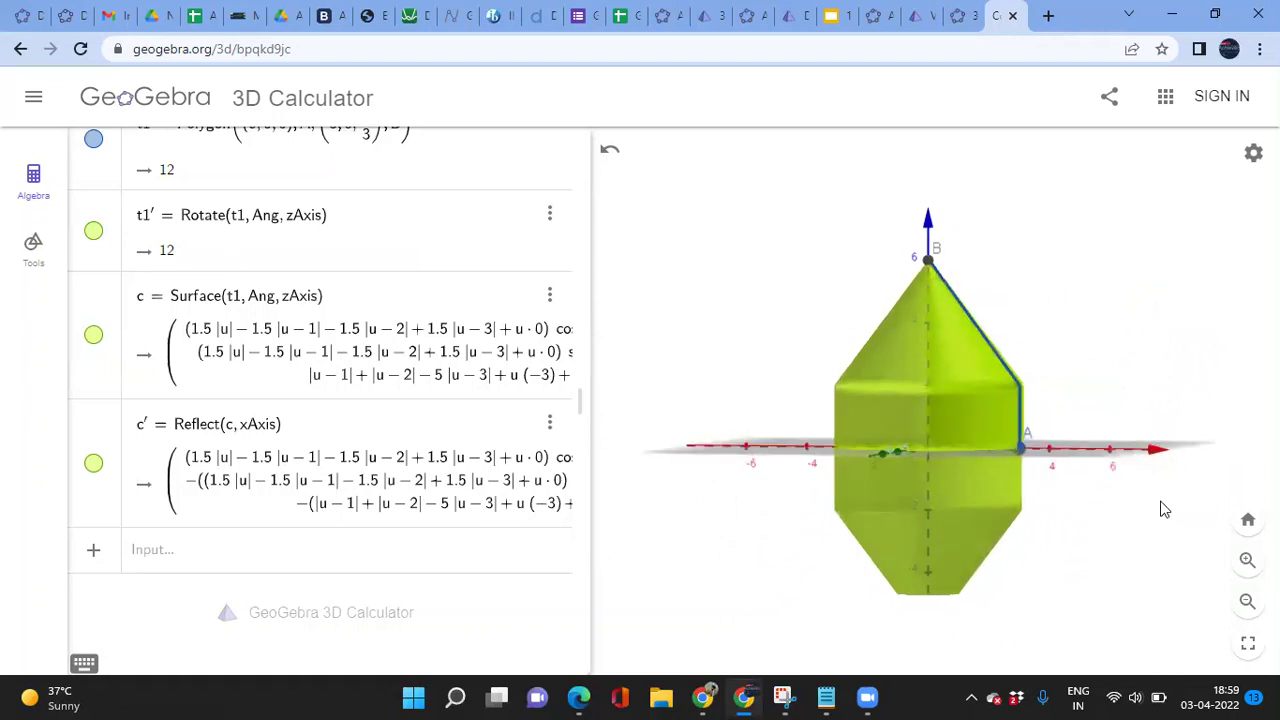
left_click(1246, 604)
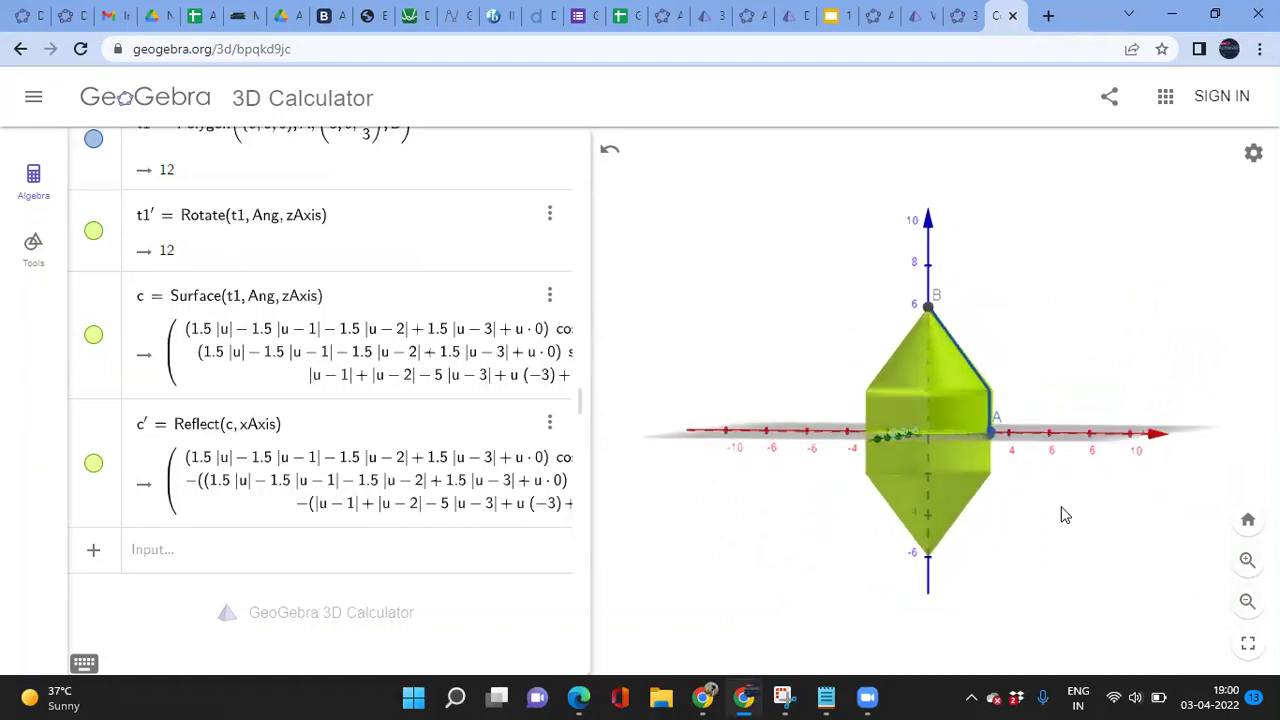
mouse_move(1063, 514)
left_mouse_down()
mouse_move(1059, 540)
mouse_move(1110, 540)
mouse_move(1104, 461)
mouse_move(1066, 465)
mouse_move(1029, 497)
mouse_move(1033, 535)
mouse_move(1103, 529)
mouse_move(1026, 511)
mouse_move(1033, 498)
mouse_move(1029, 520)
mouse_move(1080, 543)
mouse_move(1089, 520)
mouse_move(1049, 526)
left_mouse_up()
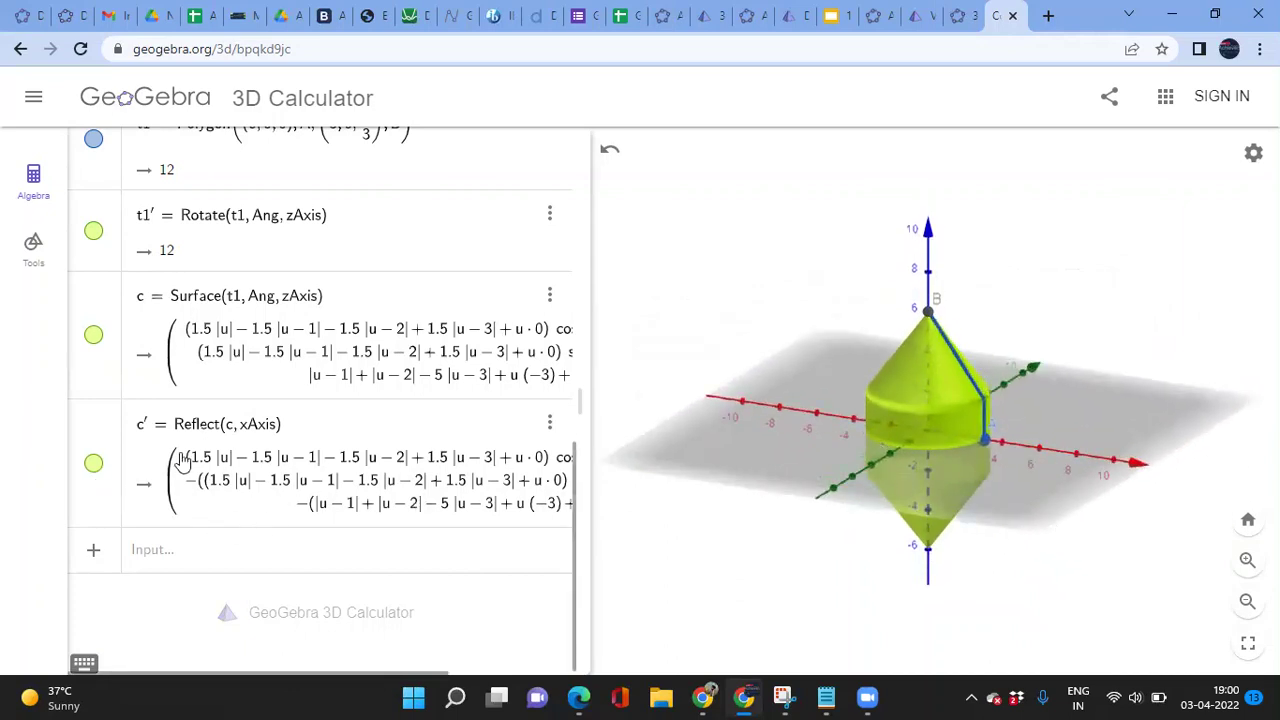
Change the mirror axis of reflected surface c′ to the y-axis, making it Reflect(c, yAxis)
left_click(240, 440)
key("BackSpace")
type("y")
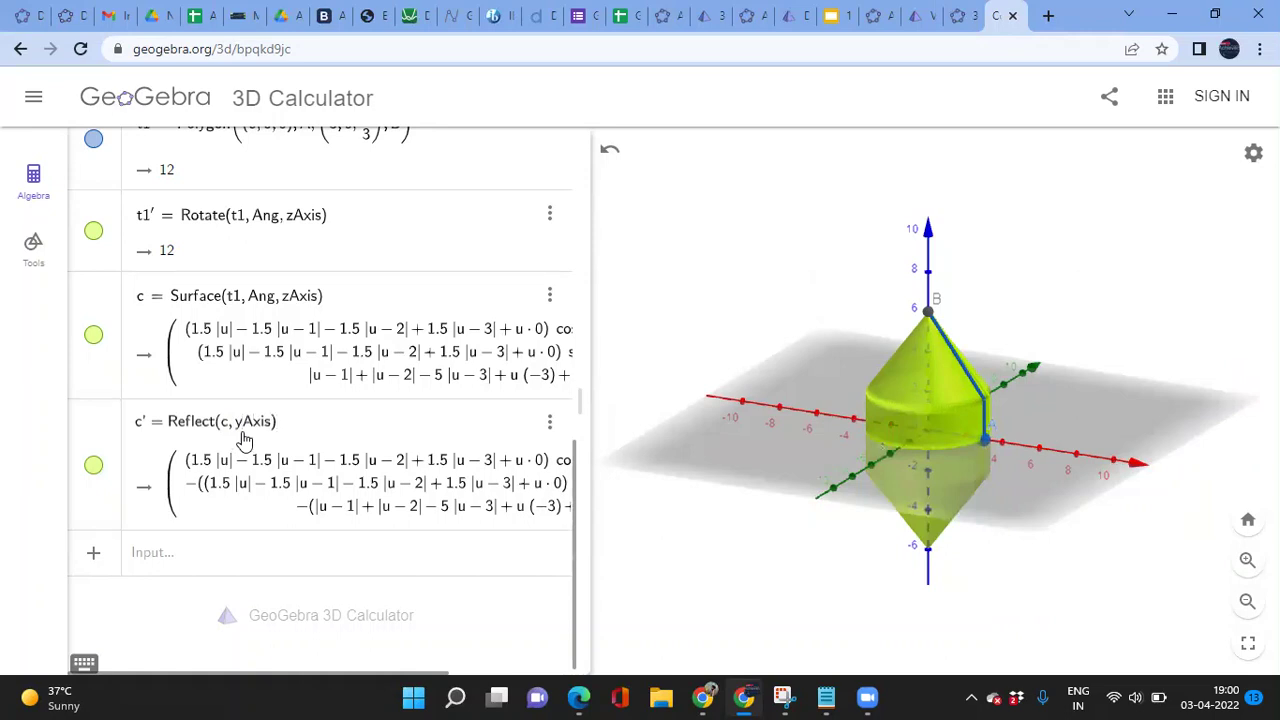
key("Return")
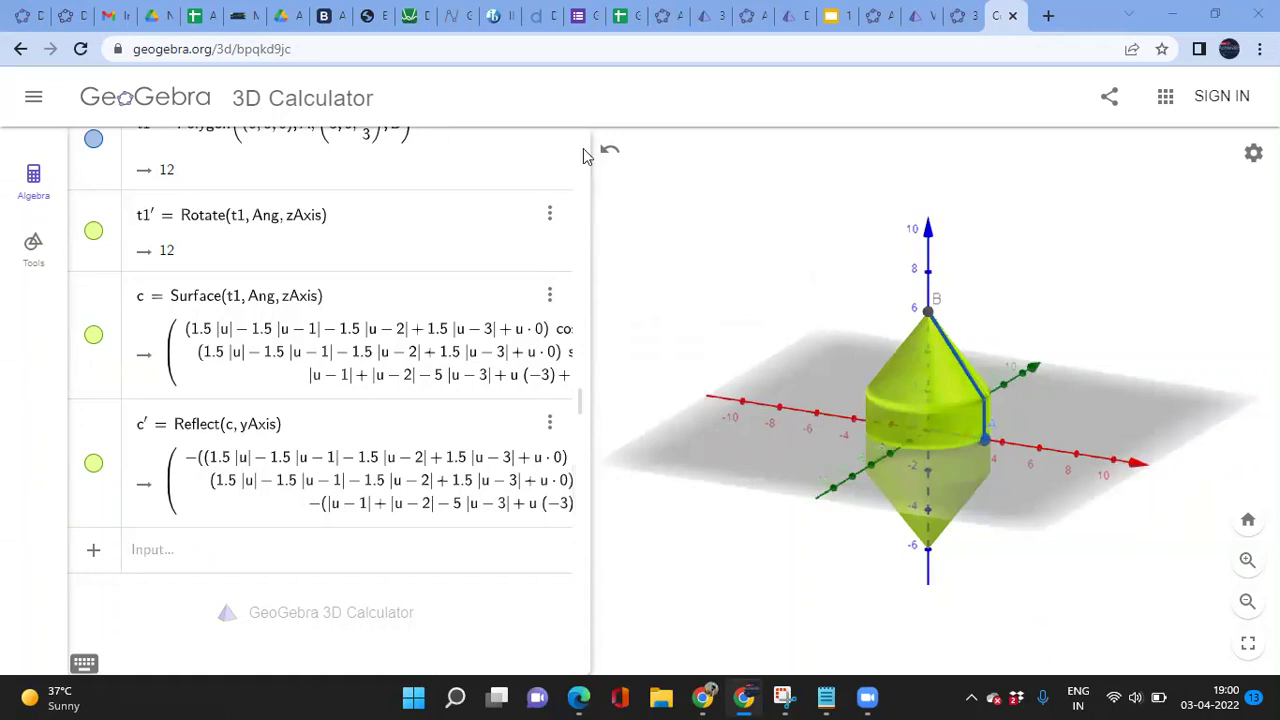
Enter a Reflect command for polygon t1, trying point A and the x-axis as the mirror
left_click(172, 558)
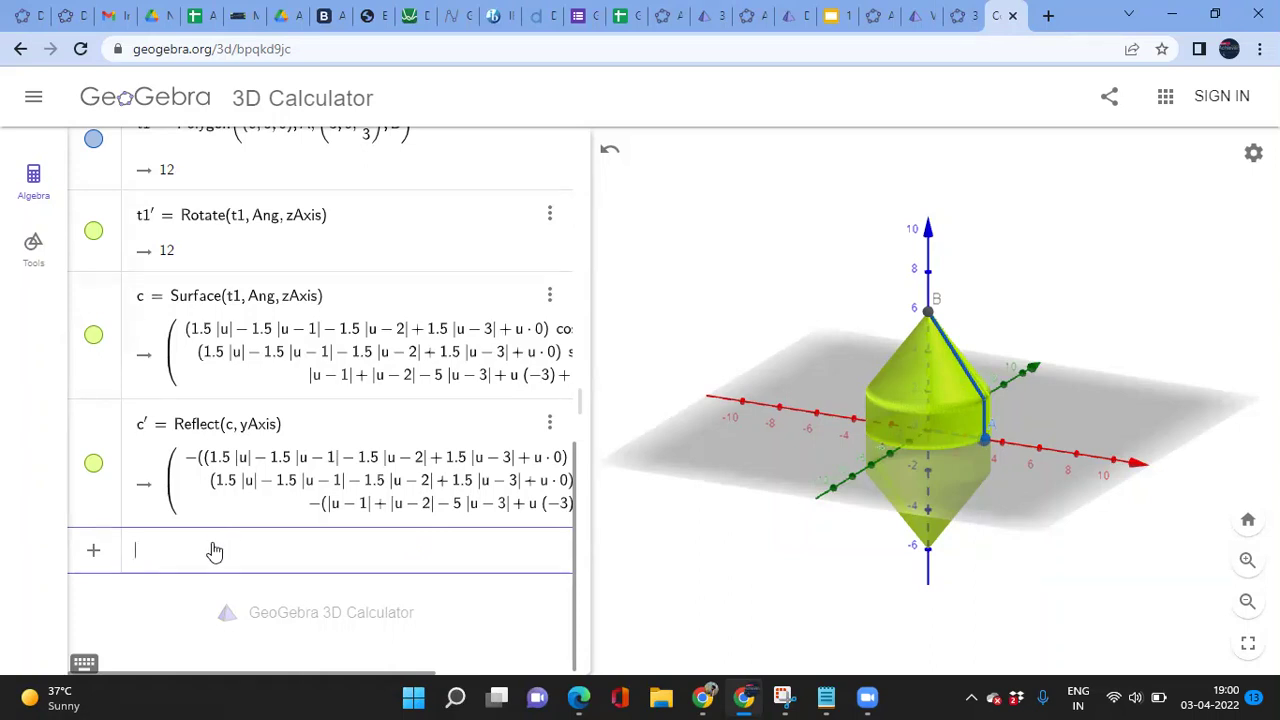
type("ref")
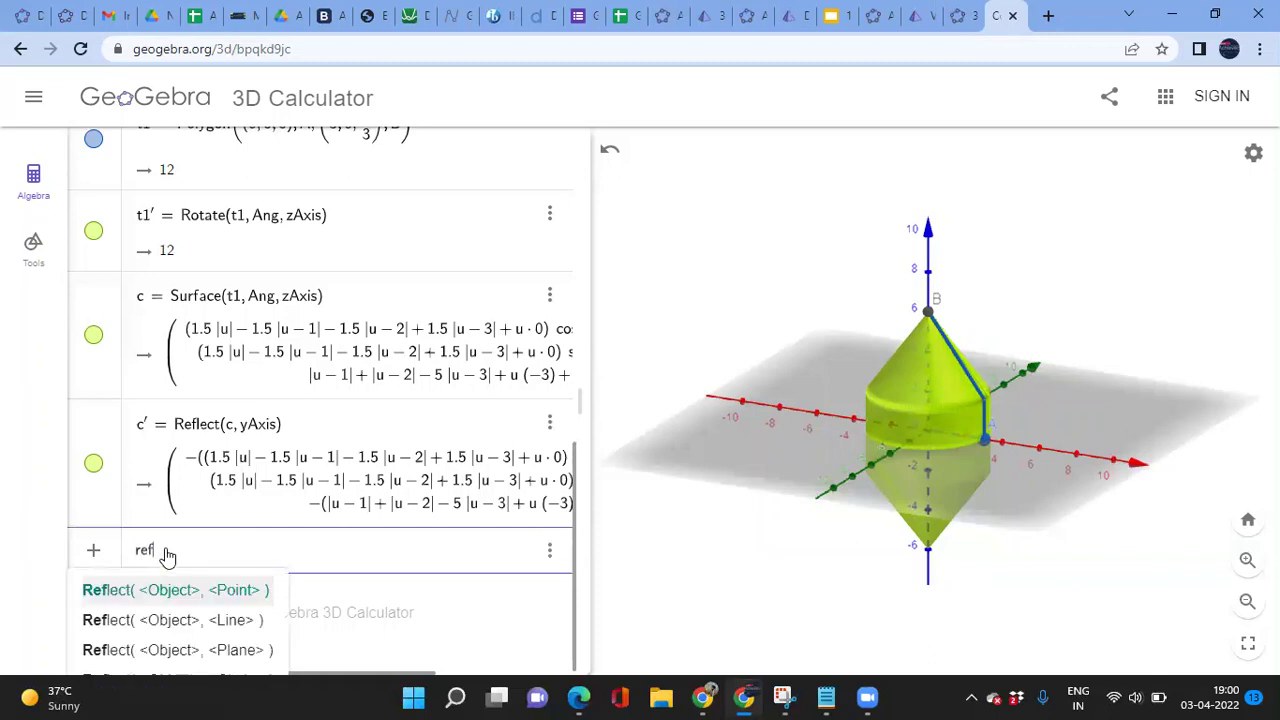
key("Return")
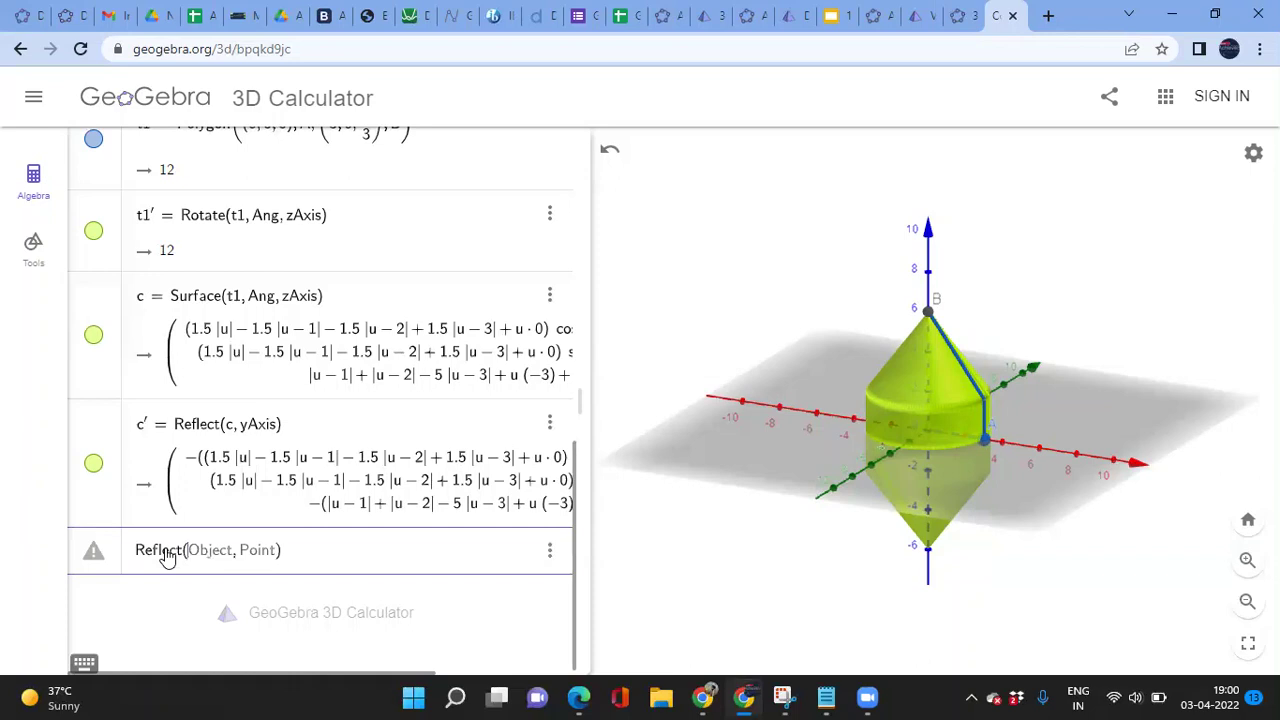
type("t1,")
key("Tab")
type("A")
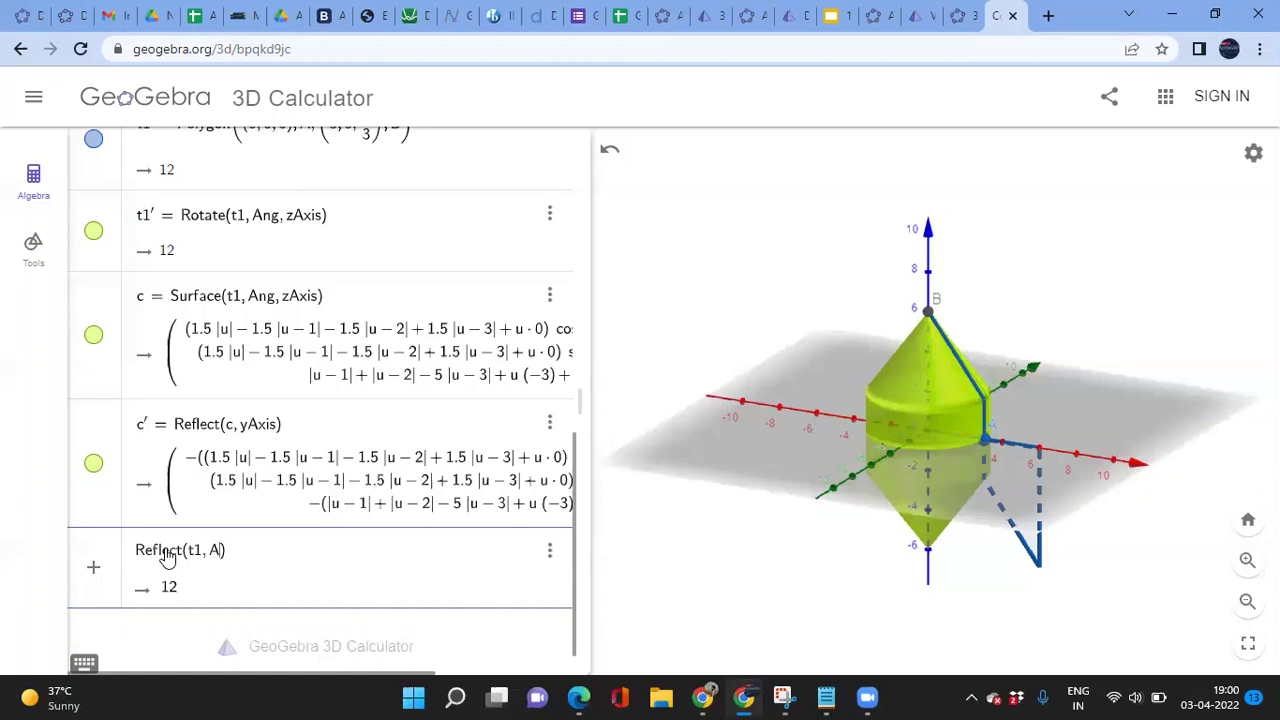
key("BackSpace")
type("xAxis")
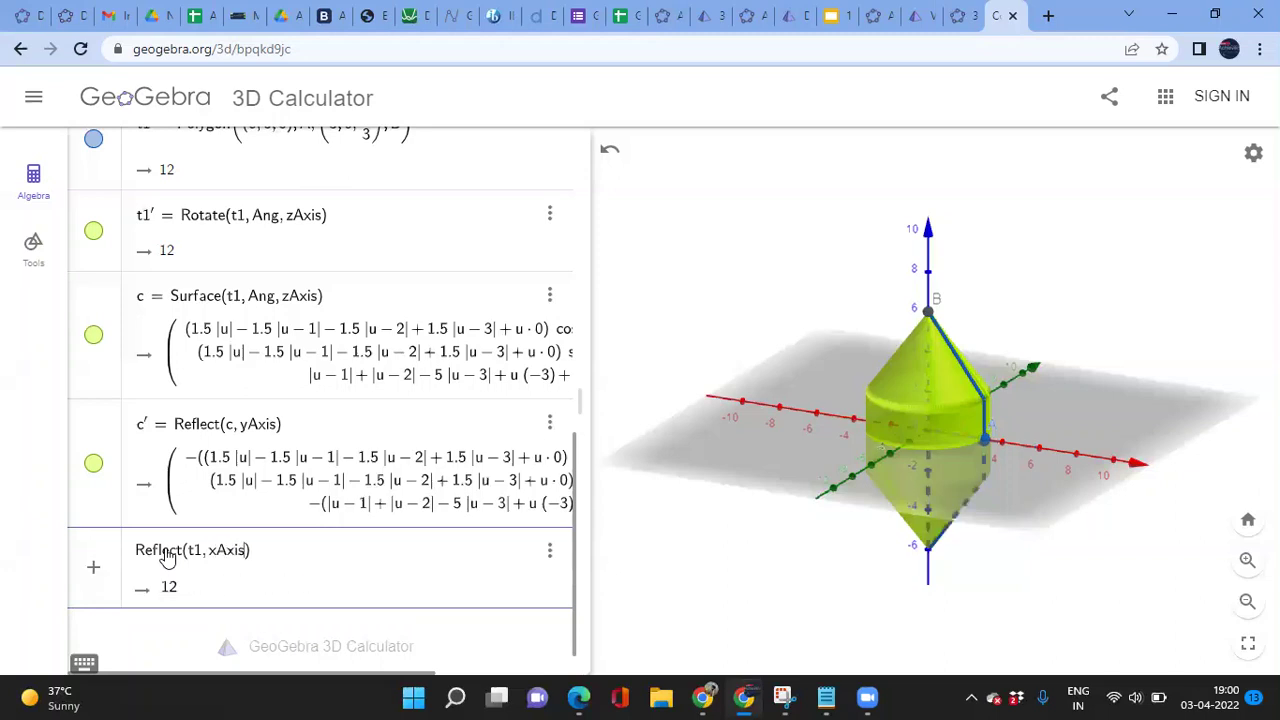
Replace the mirror in the new Reflect command with yAxis and create the reflection of t1
key("BackSpace")
key("BackSpace")
key("BackSpace")
key("BackSpace")
key("BackSpace")
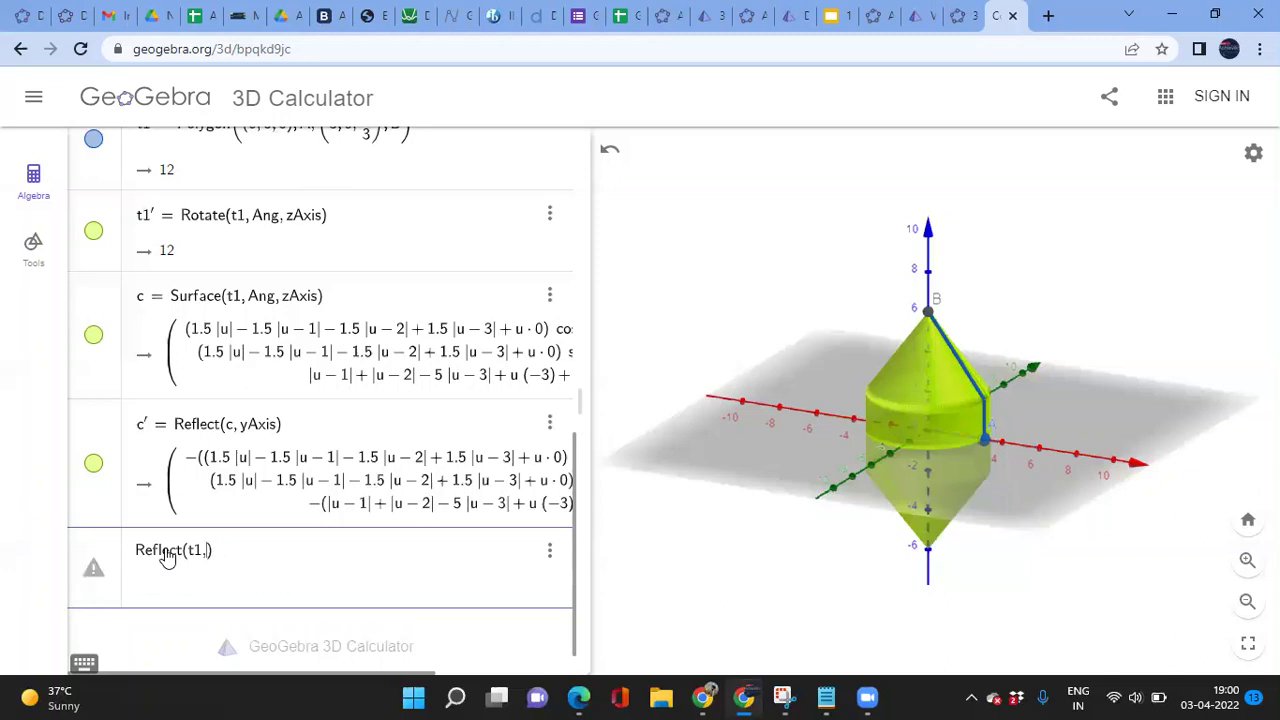
type("yAxis")
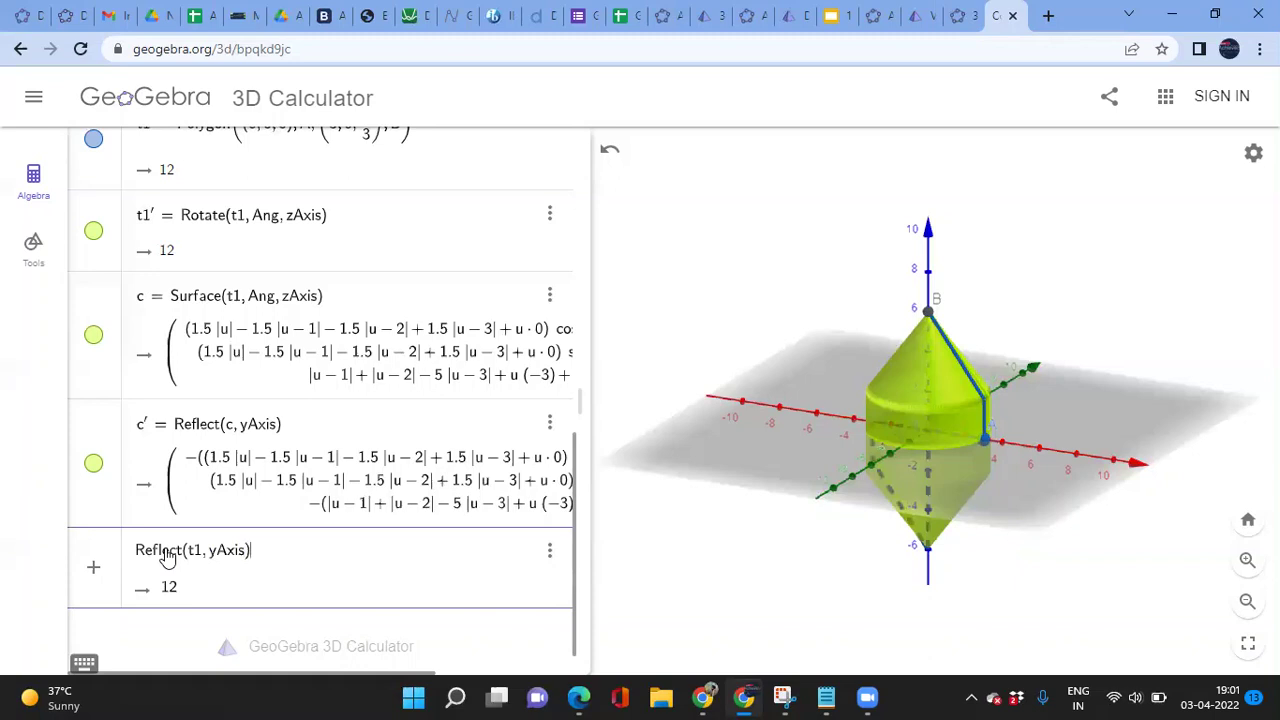
key("Return")
Hide surfaces c′ and c and view polygon t1 together with its reflection from the opposite side
left_click(93, 383)
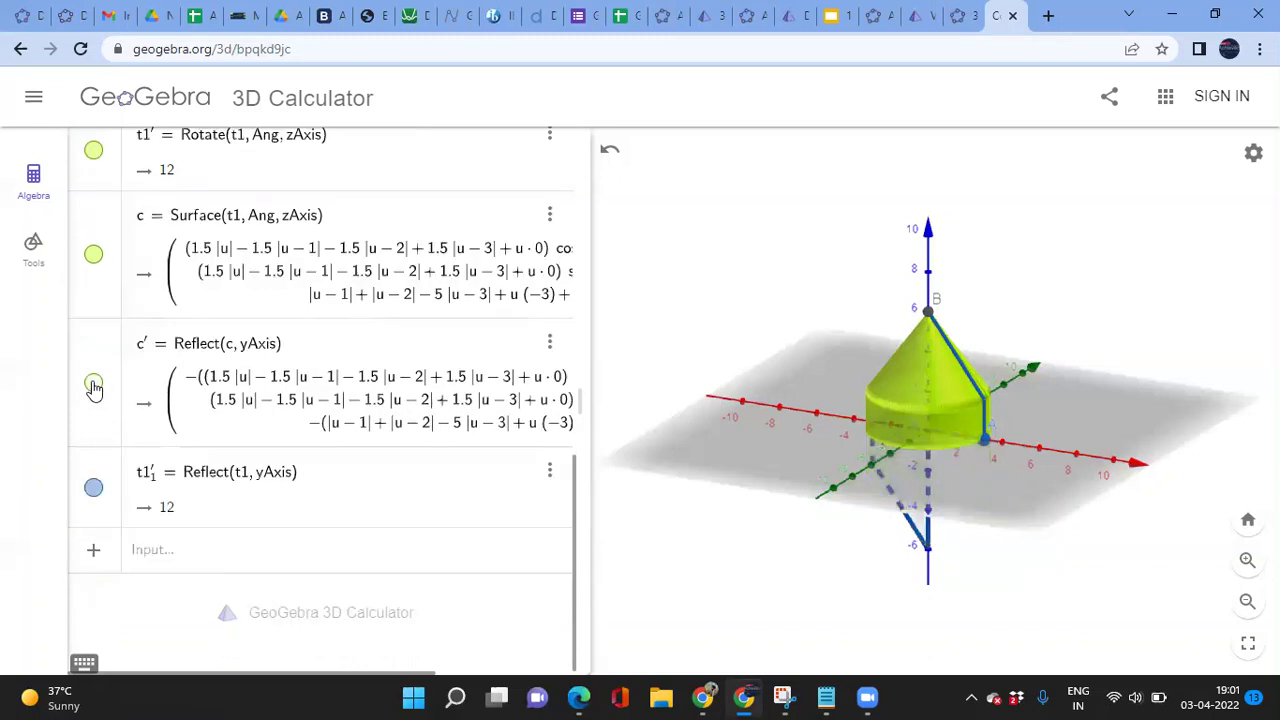
left_click(93, 256)
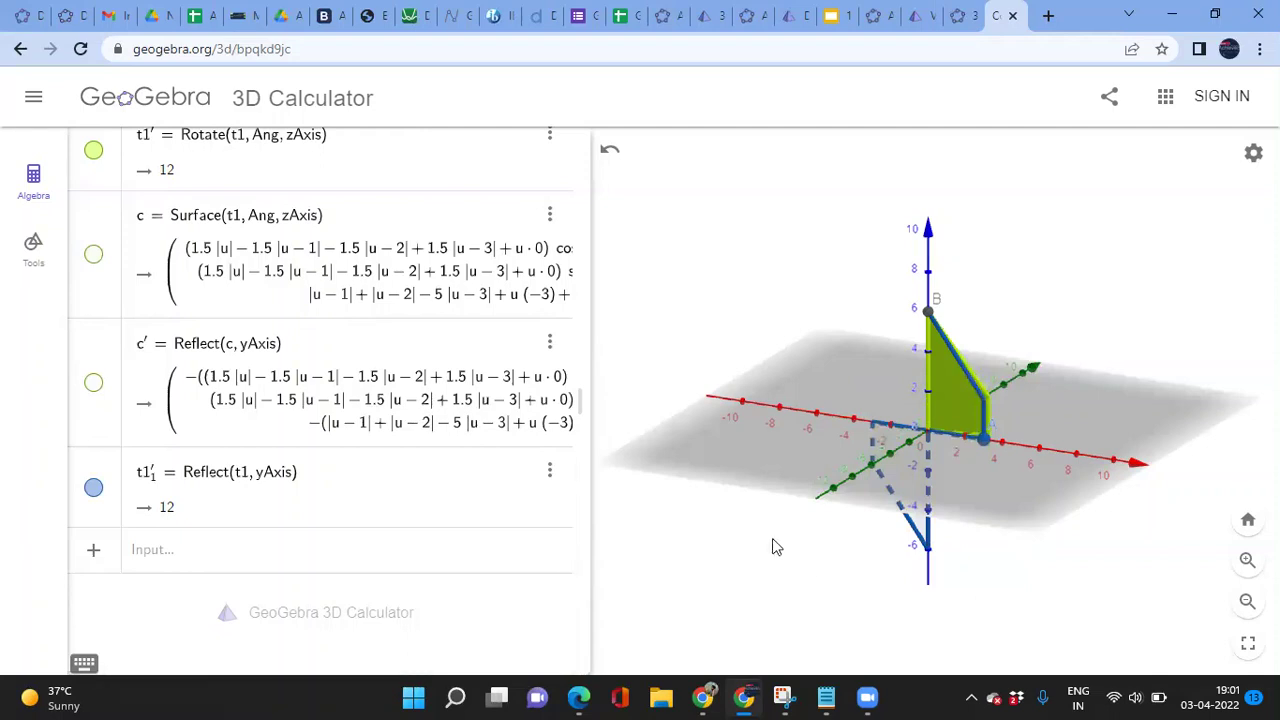
left_click_drag(772, 540, 935, 557)
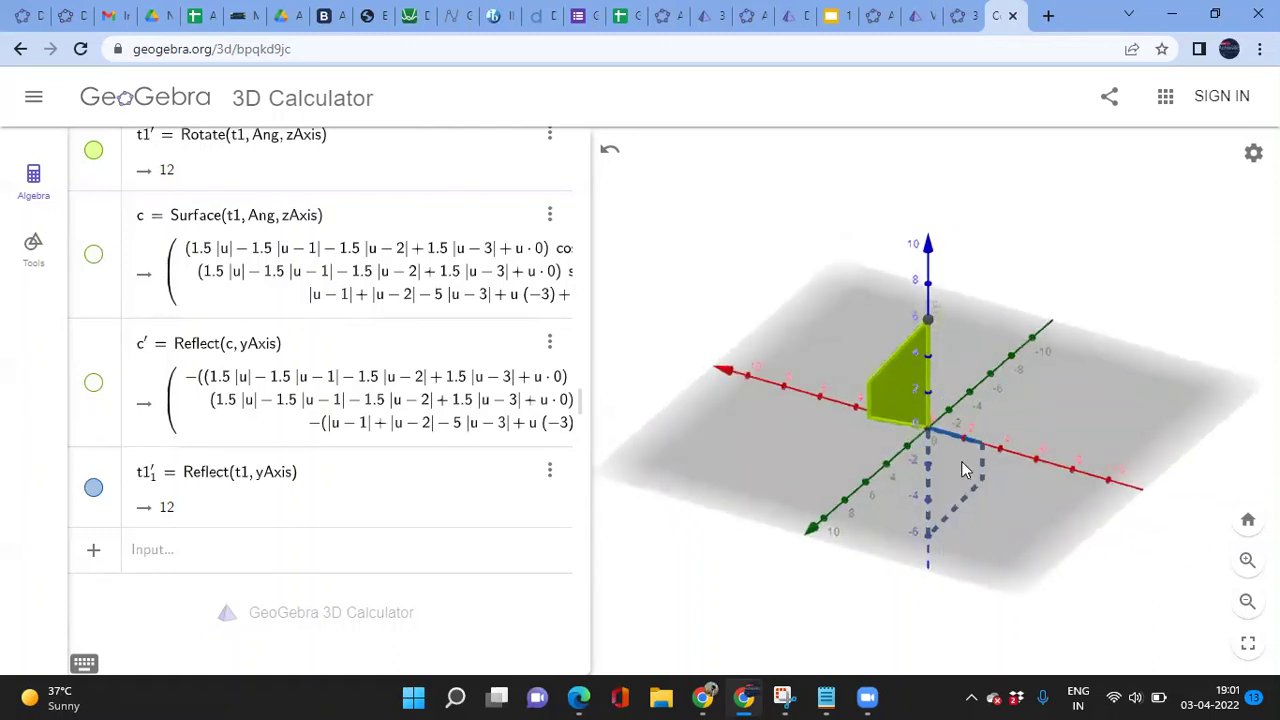
Hide the reflected polygon Reflect(t1, yAxis), the rotated polygon t1′ and the original polygon t1
left_click(194, 554)
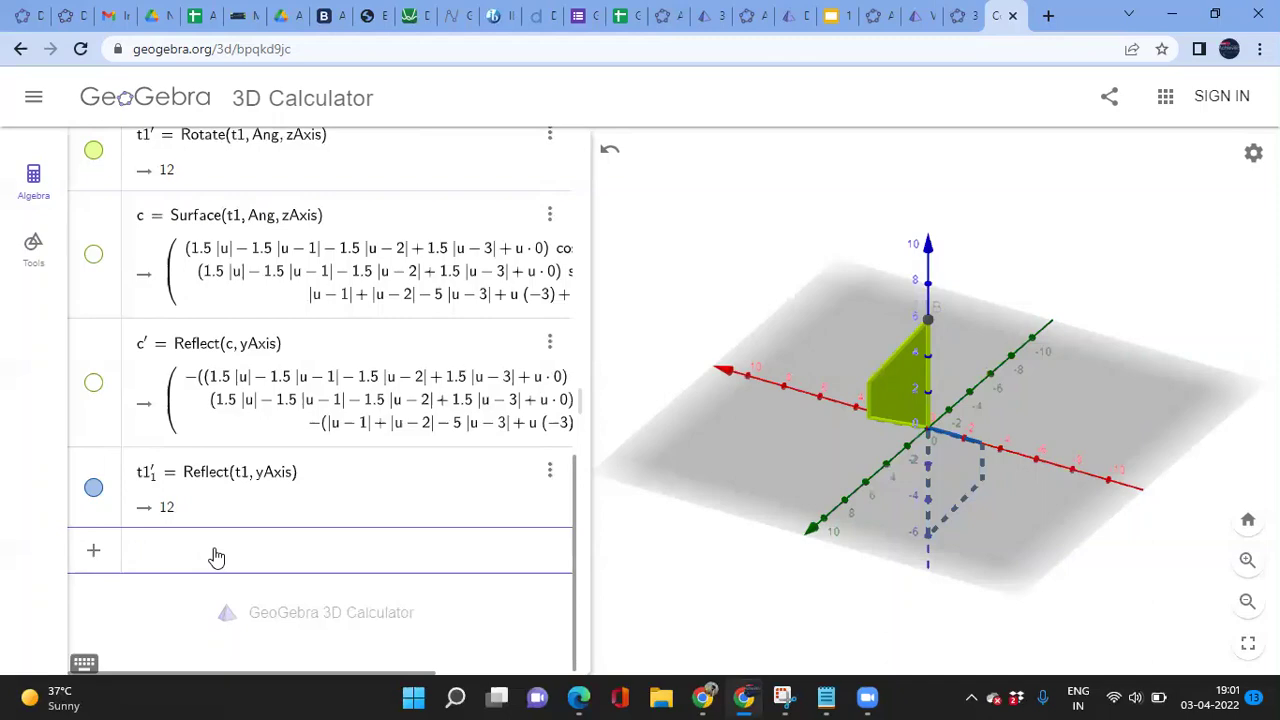
left_click(93, 488)
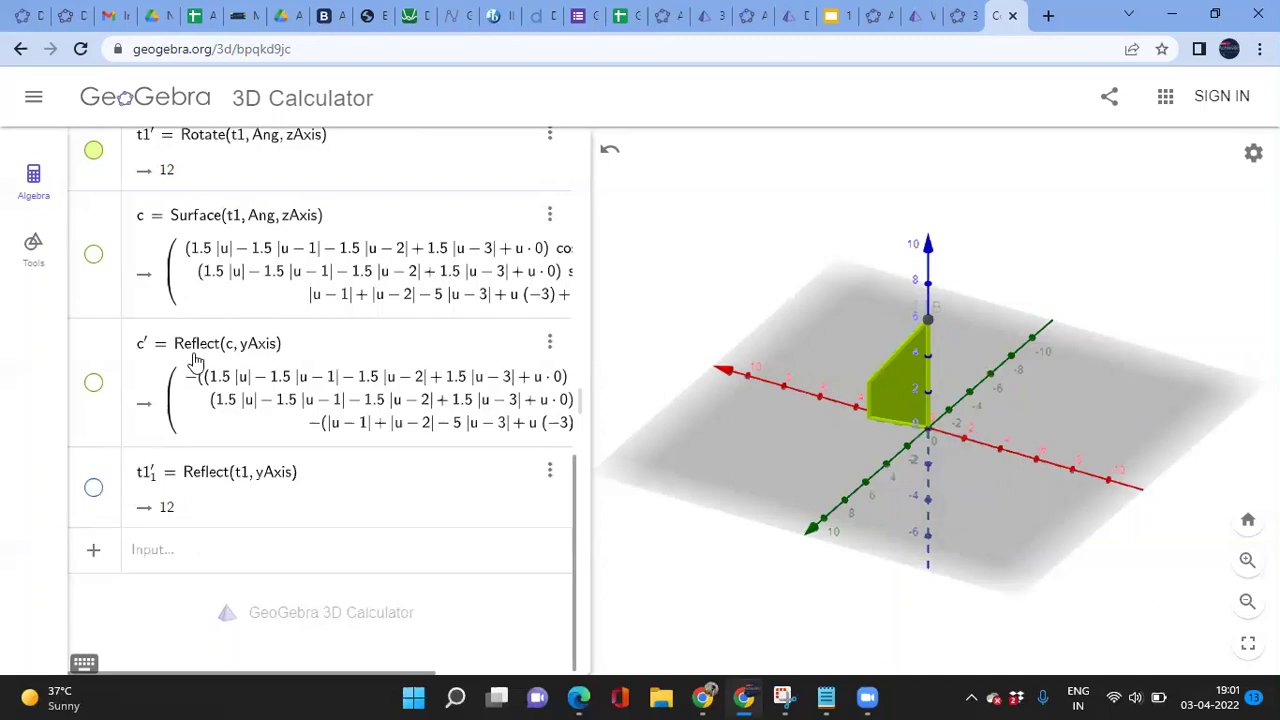
scroll(112, 415, "up", 3)
left_click(93, 436)
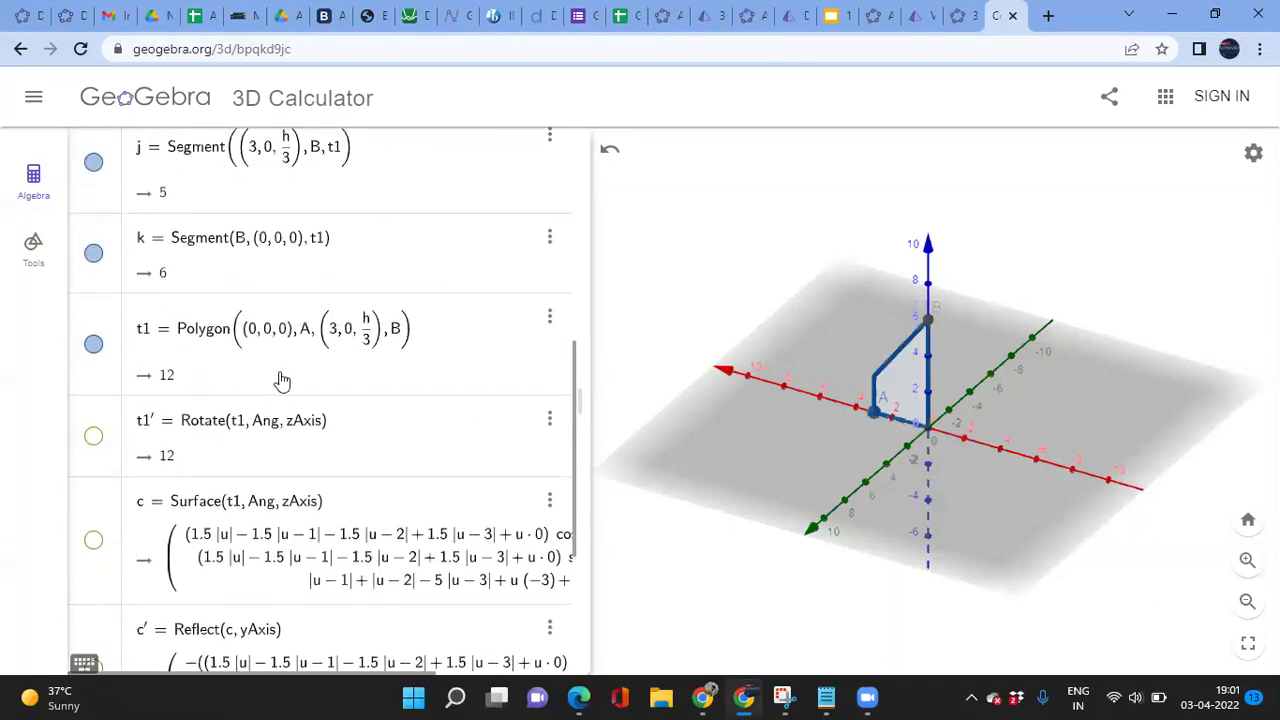
key("super+d")
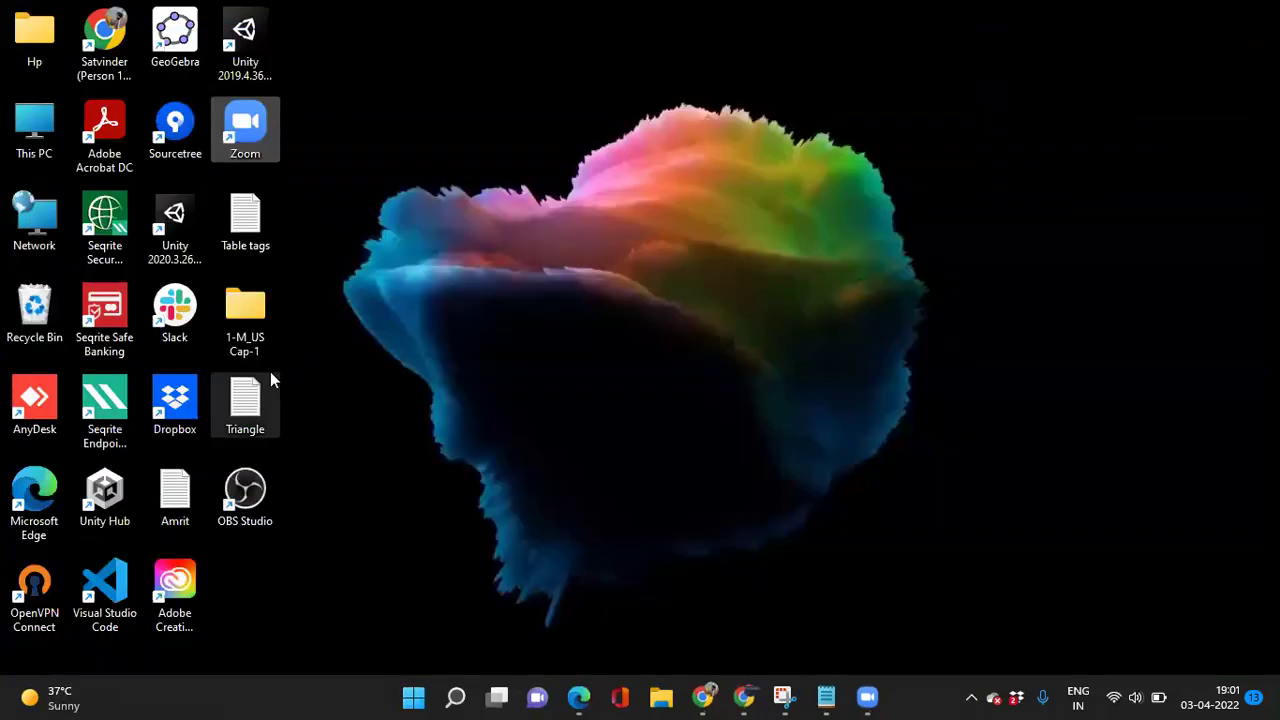
left_click(744, 697)
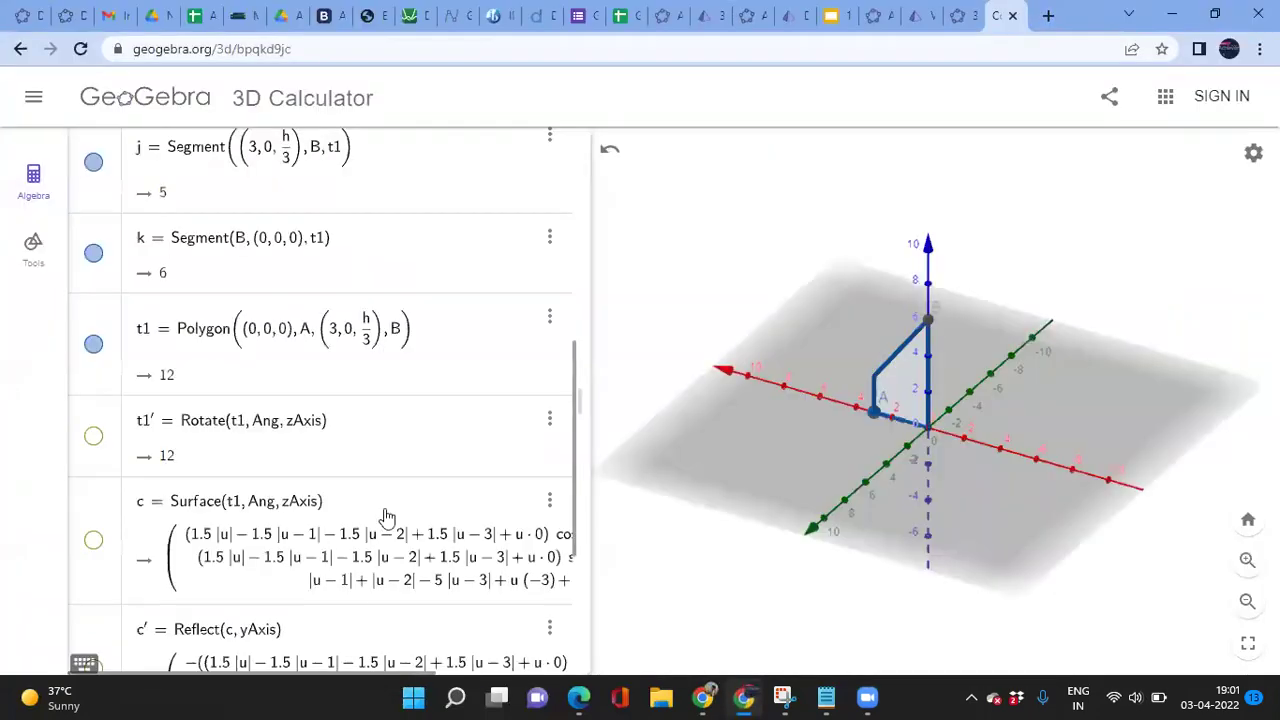
left_click(93, 344)
scroll(309, 363, "down", 3)
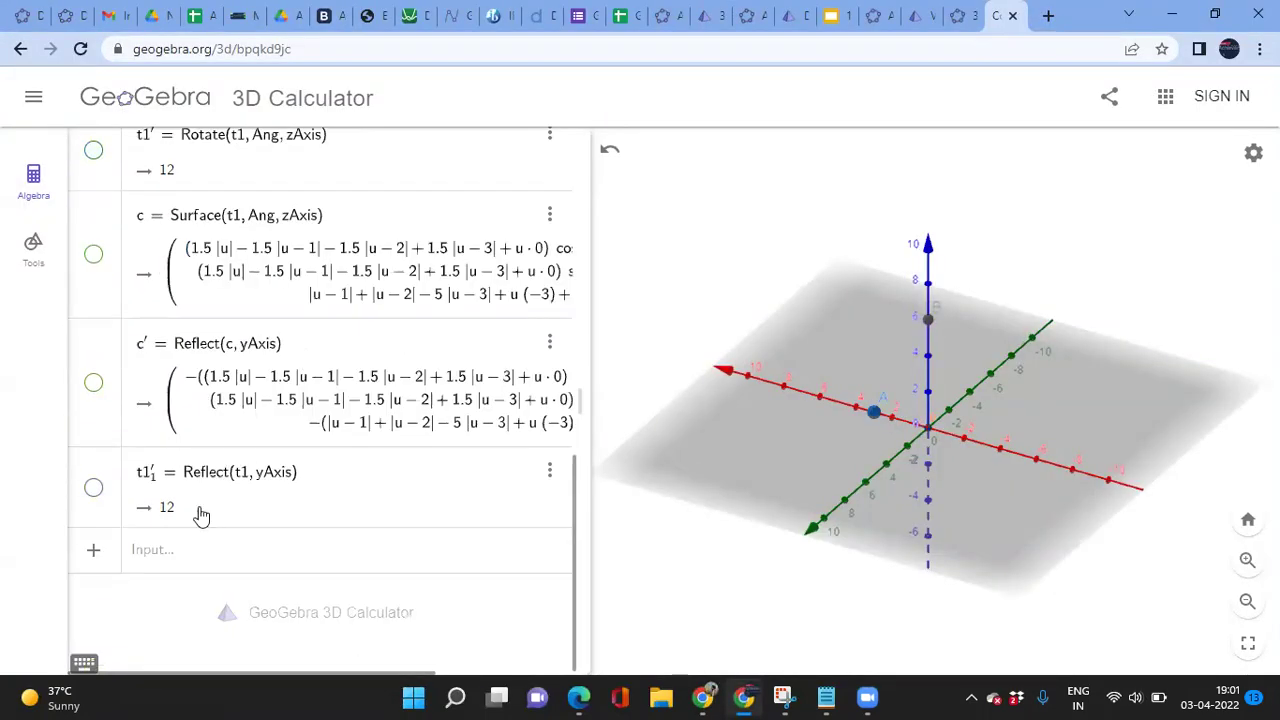
left_click(178, 551)
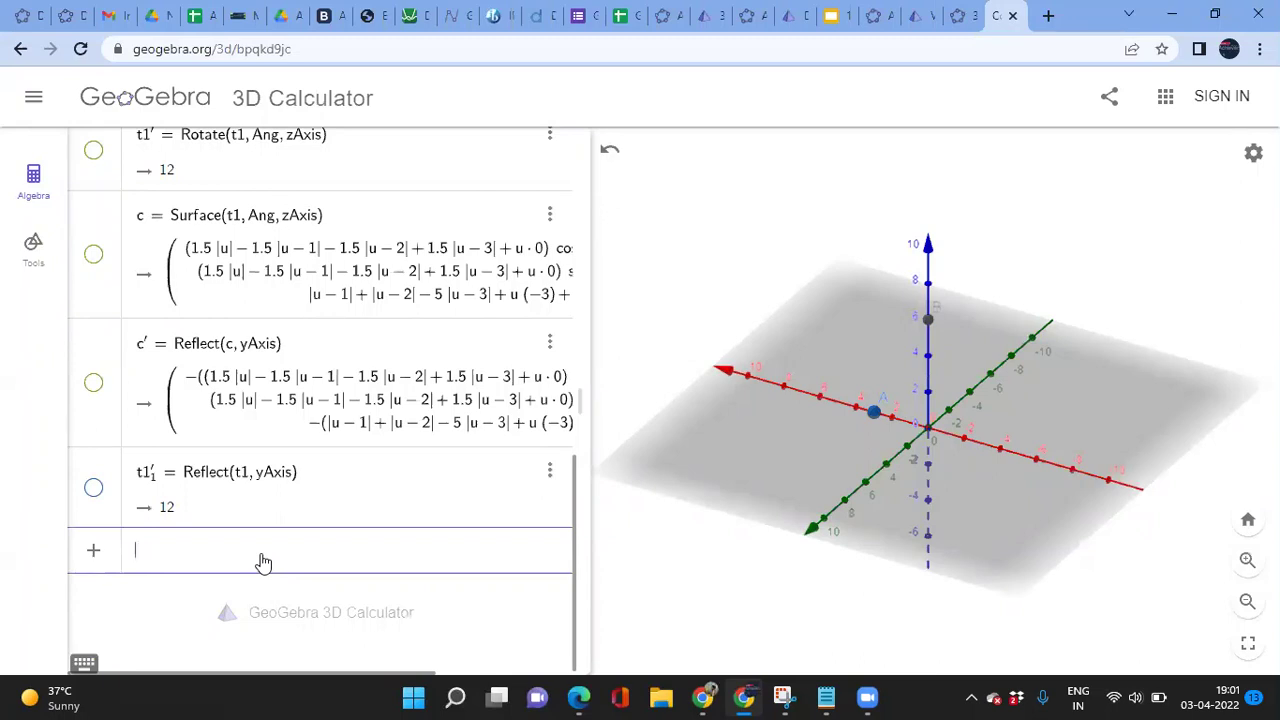
type("sin")
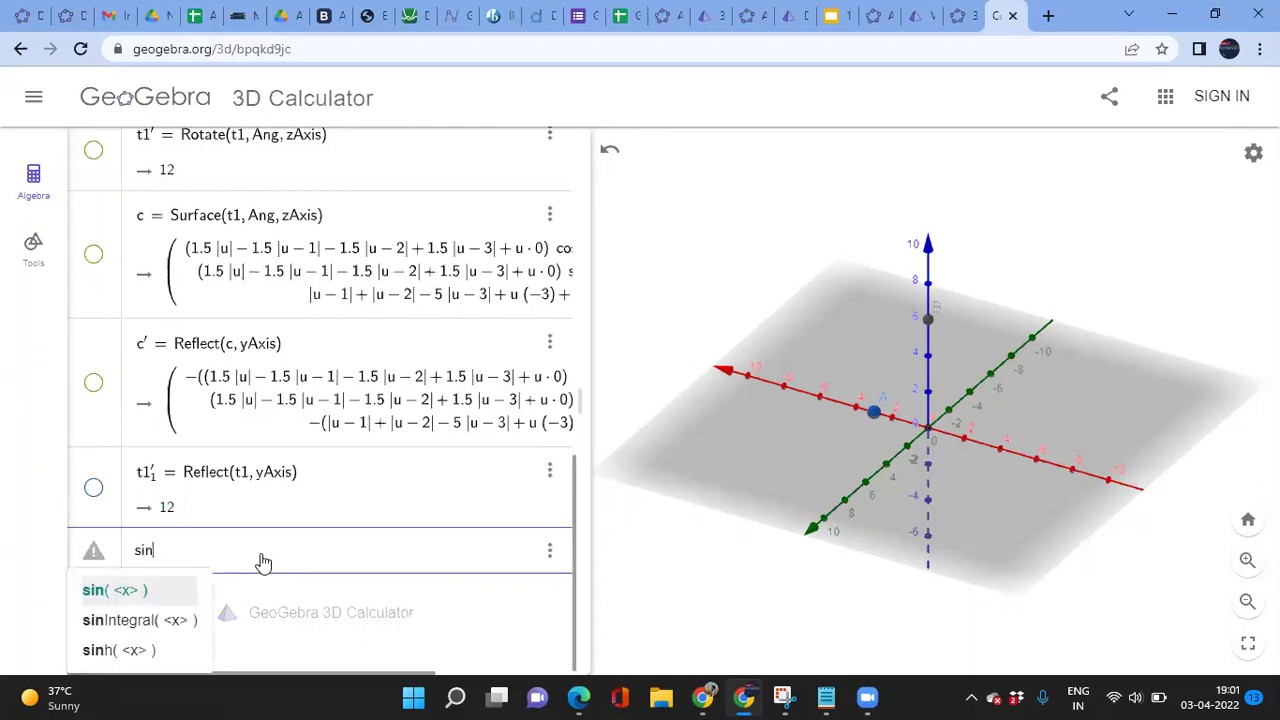
type("2x")
key("BackSpace")
key("BackSpace")
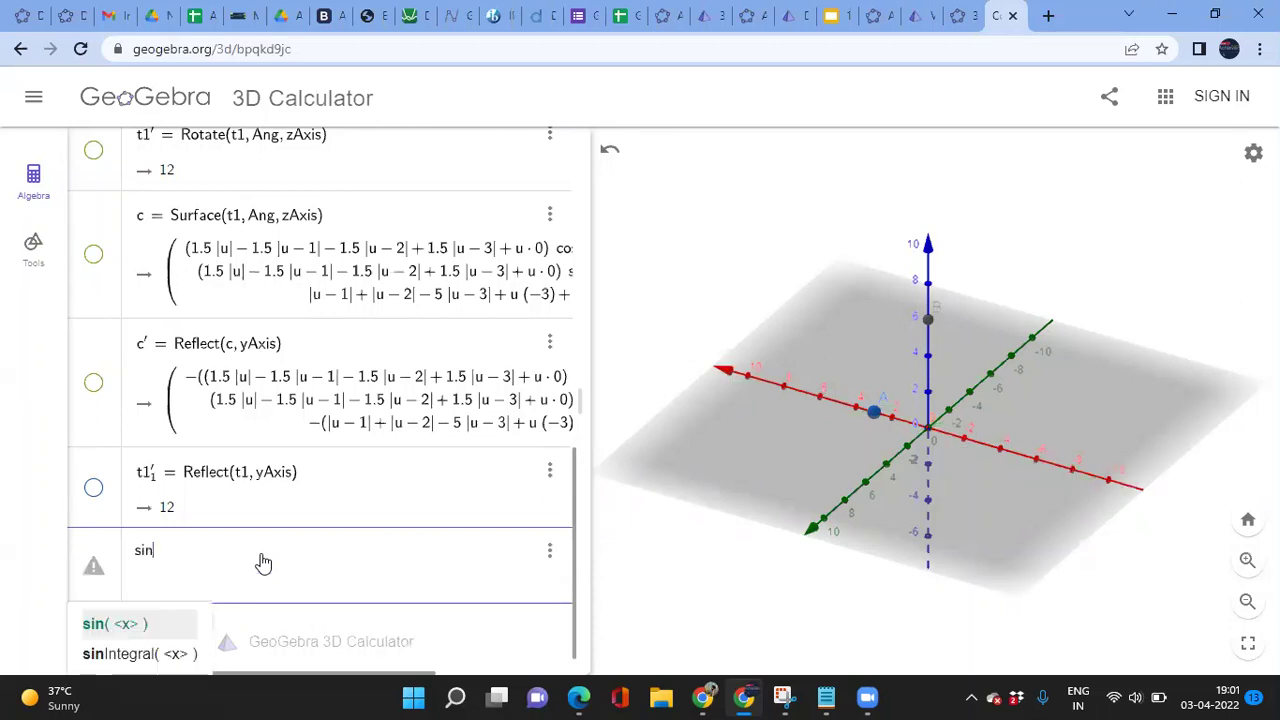
type("(")
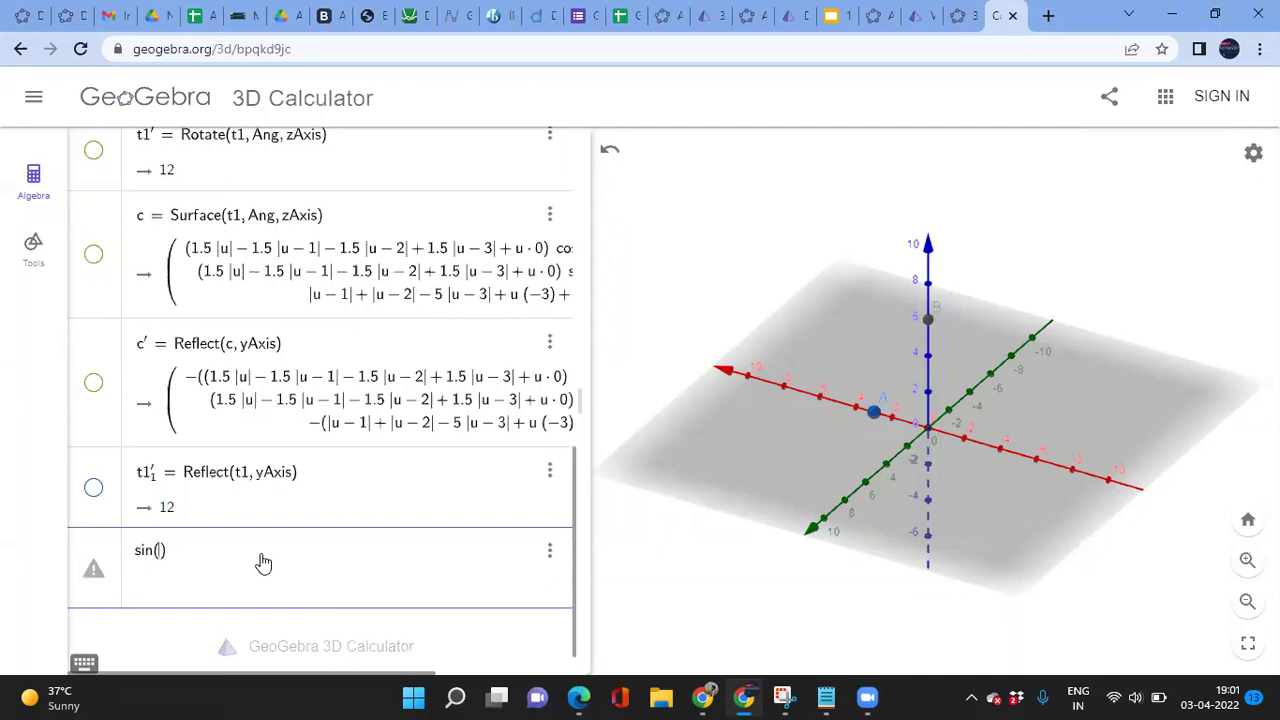
type("x/2")
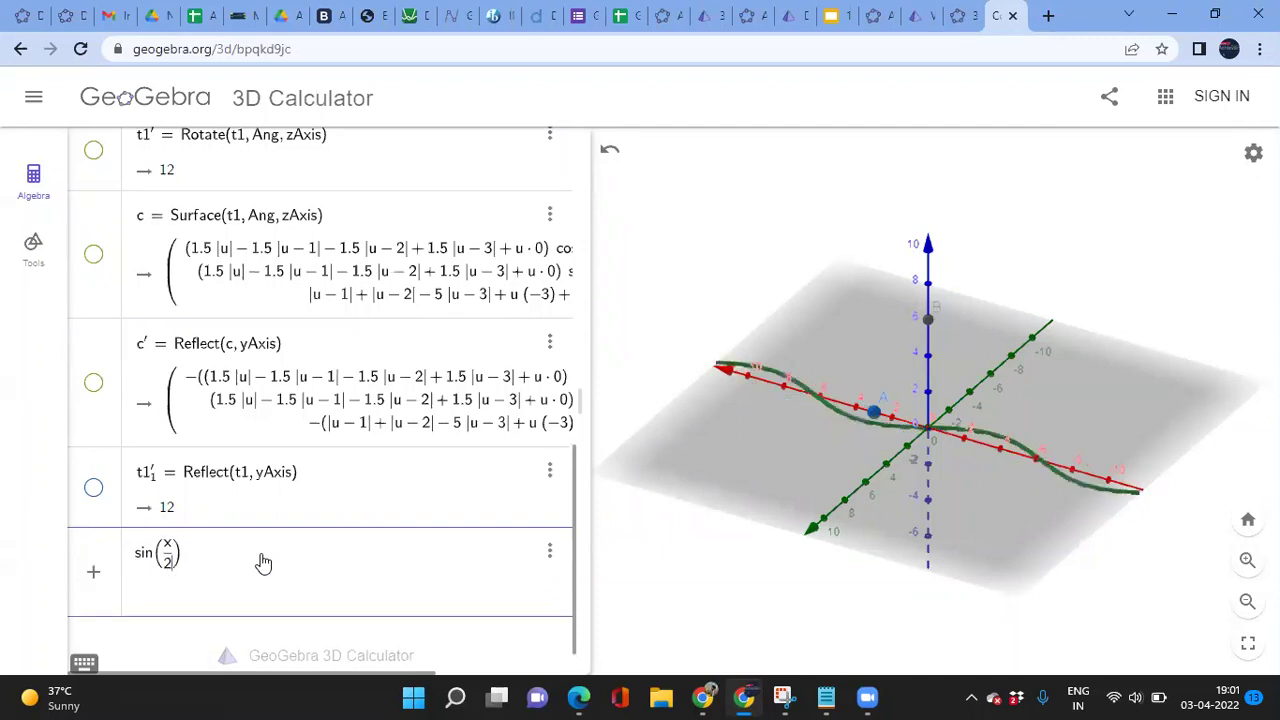
key("BackSpace")
key("BackSpace")
key("BackSpace")
key("BackSpace")
key("BackSpace")
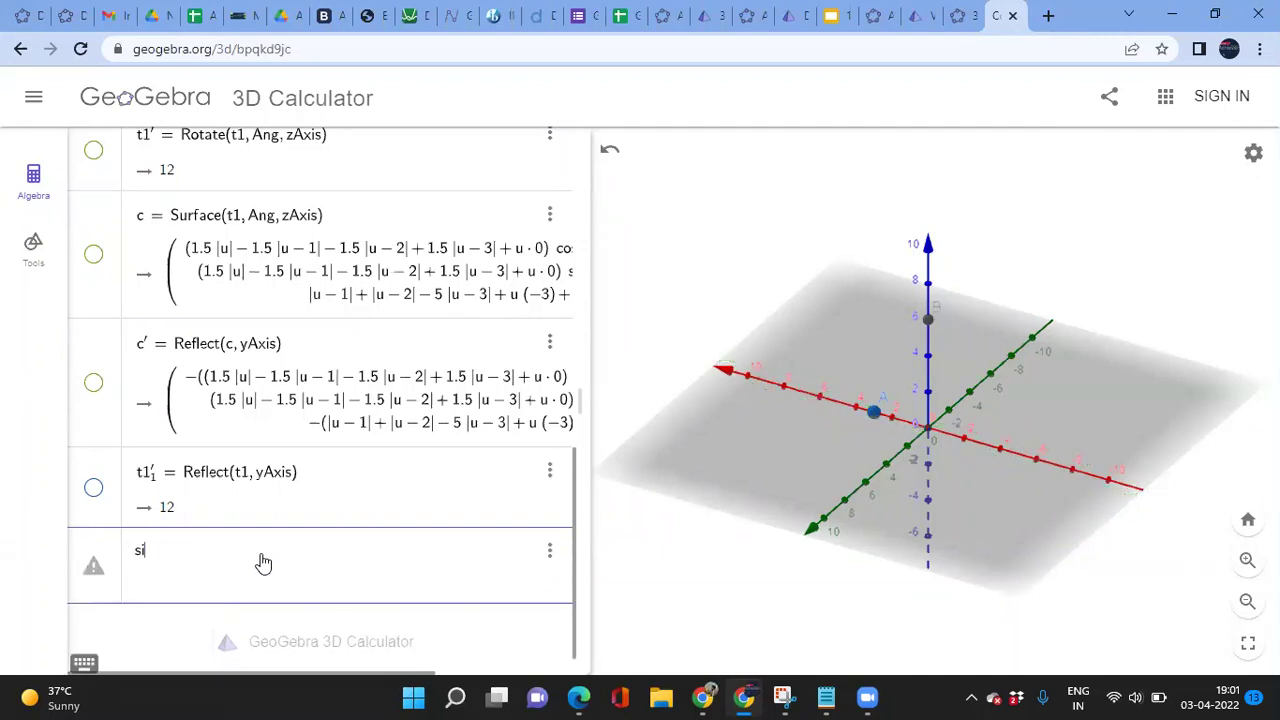
key("BackSpace")
key("BackSpace")
Plot sin(x/2) limited to 0 < x < 4π with an If command and view the curve
type("if")
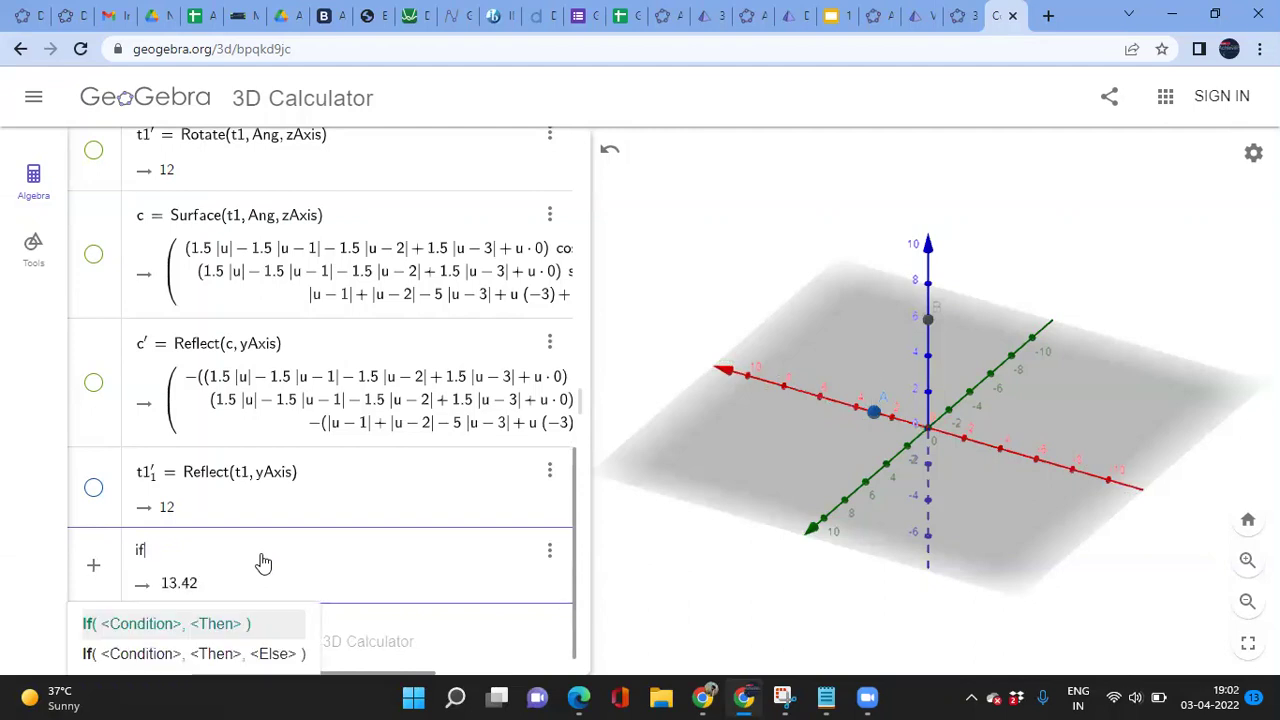
key("Down")
key("Up")
key("Return")
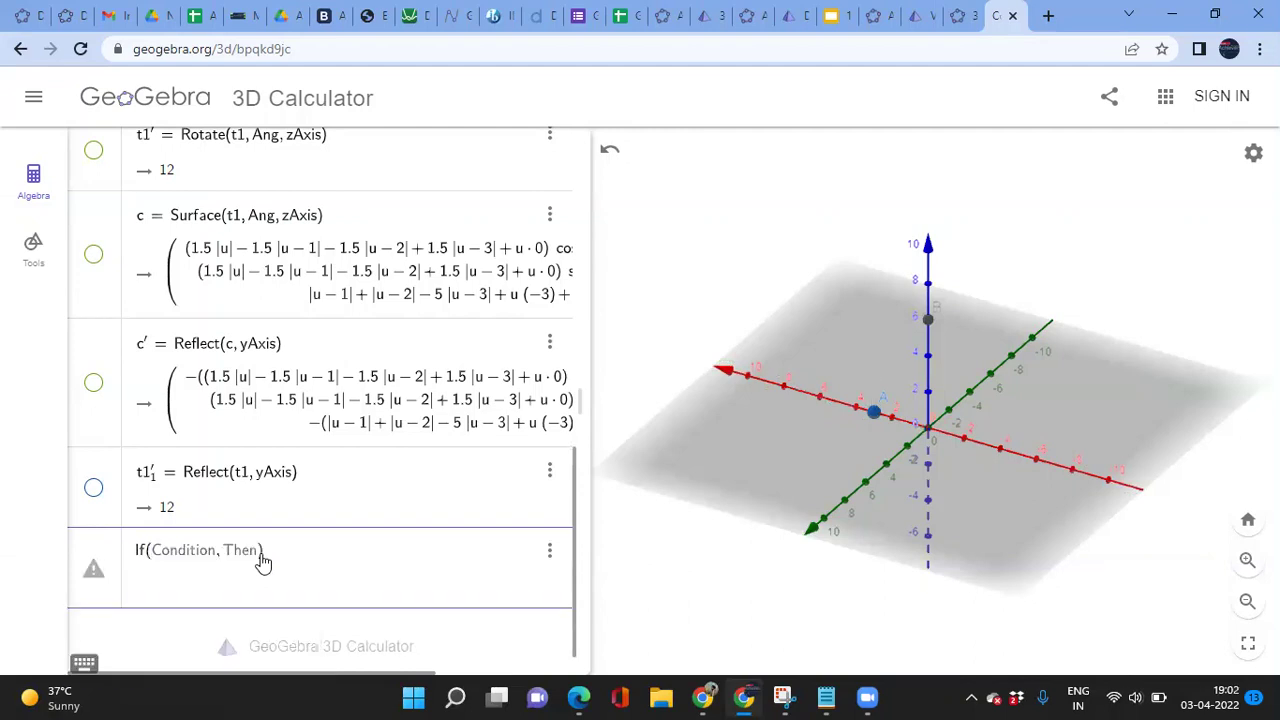
type("0 < x < 2pi,")
key("Right")
type("sin(x/")
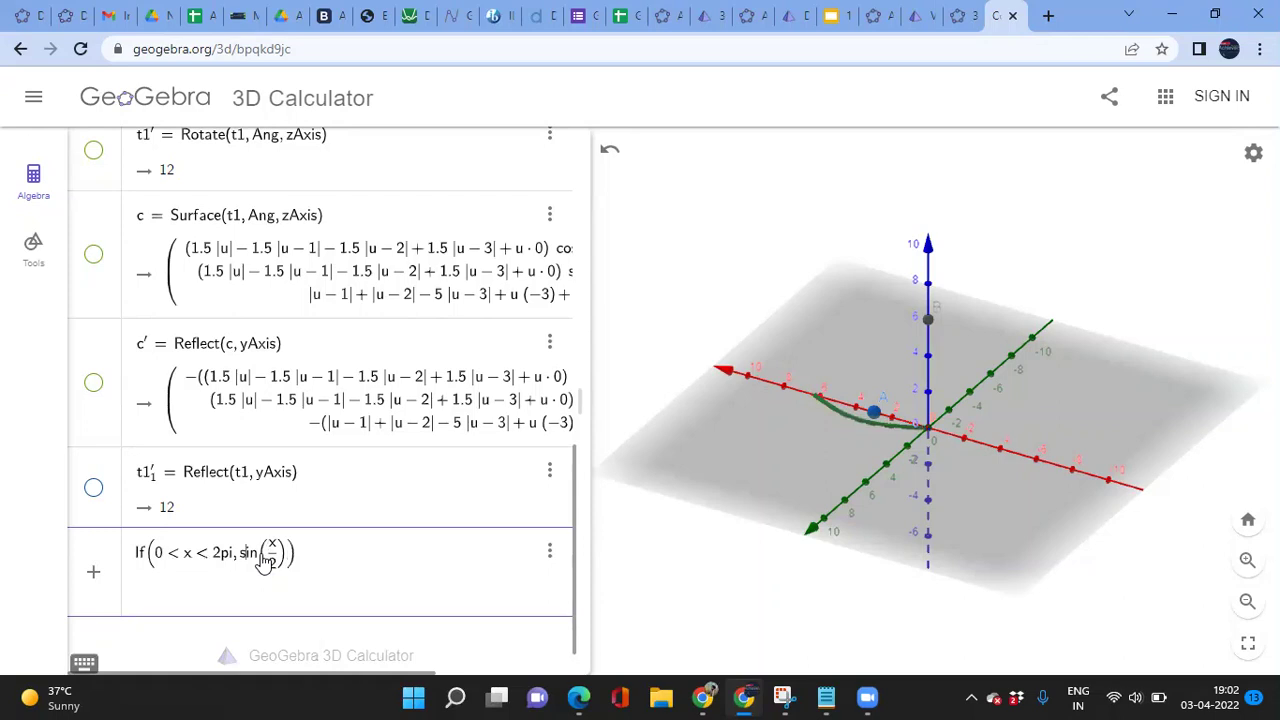
key("Left")
key("BackSpace")
type("4")
key("Return")
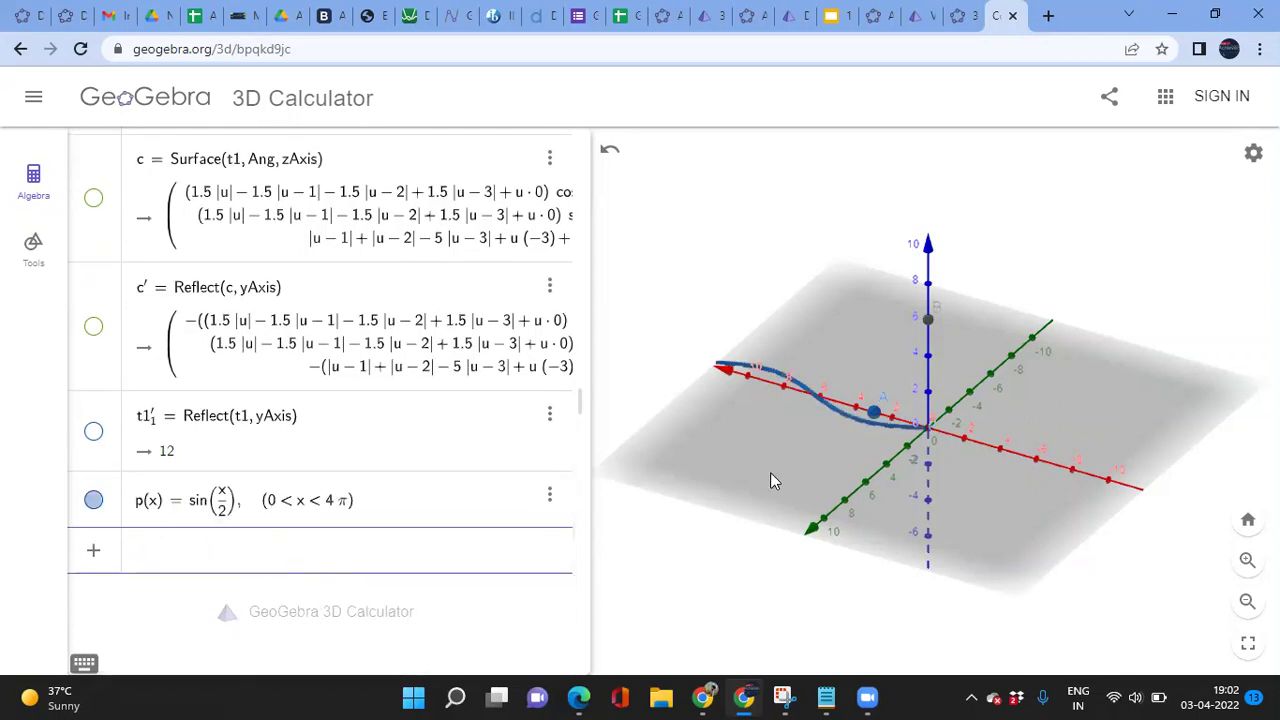
mouse_move(771, 477)
left_mouse_down()
mouse_move(787, 427)
mouse_move(766, 534)
mouse_move(790, 513)
mouse_move(796, 477)
left_mouse_up()
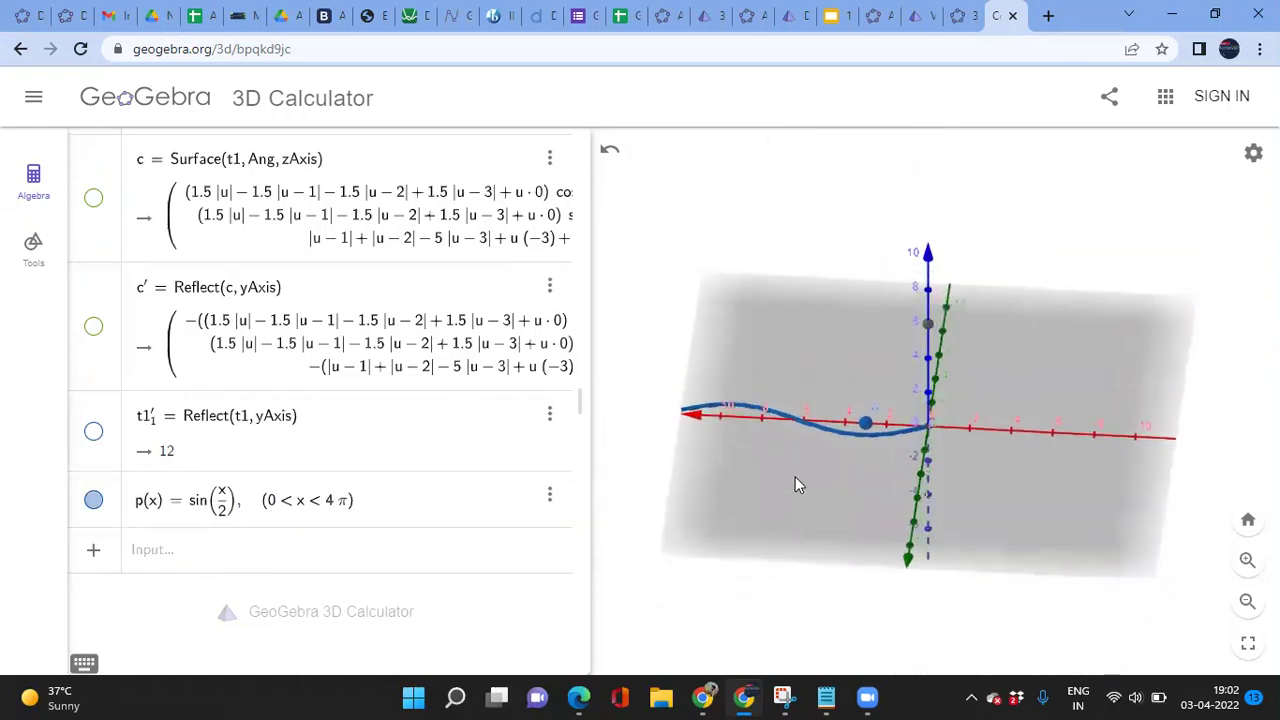
left_click(172, 565)
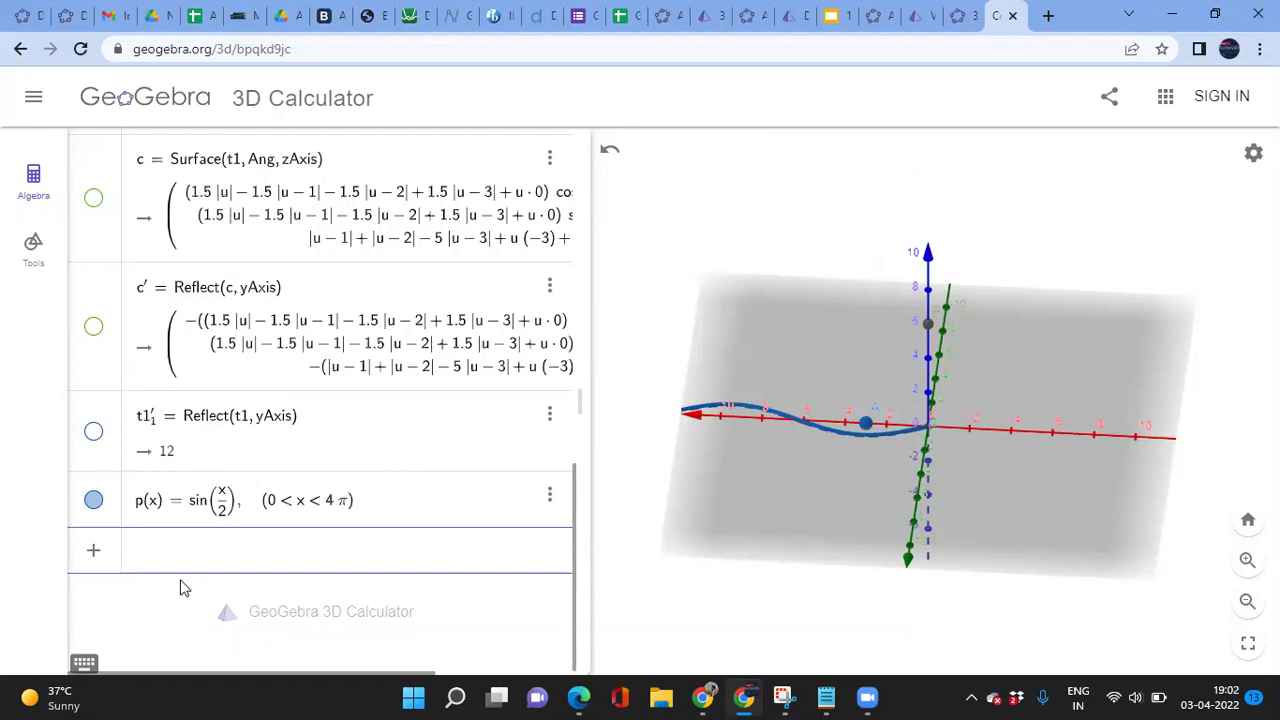
Create the surface of revolution Surface(p, Ang, zAxis) from the sine curve and view it at a low angle
type("surf")
key("Down")
key("Return")
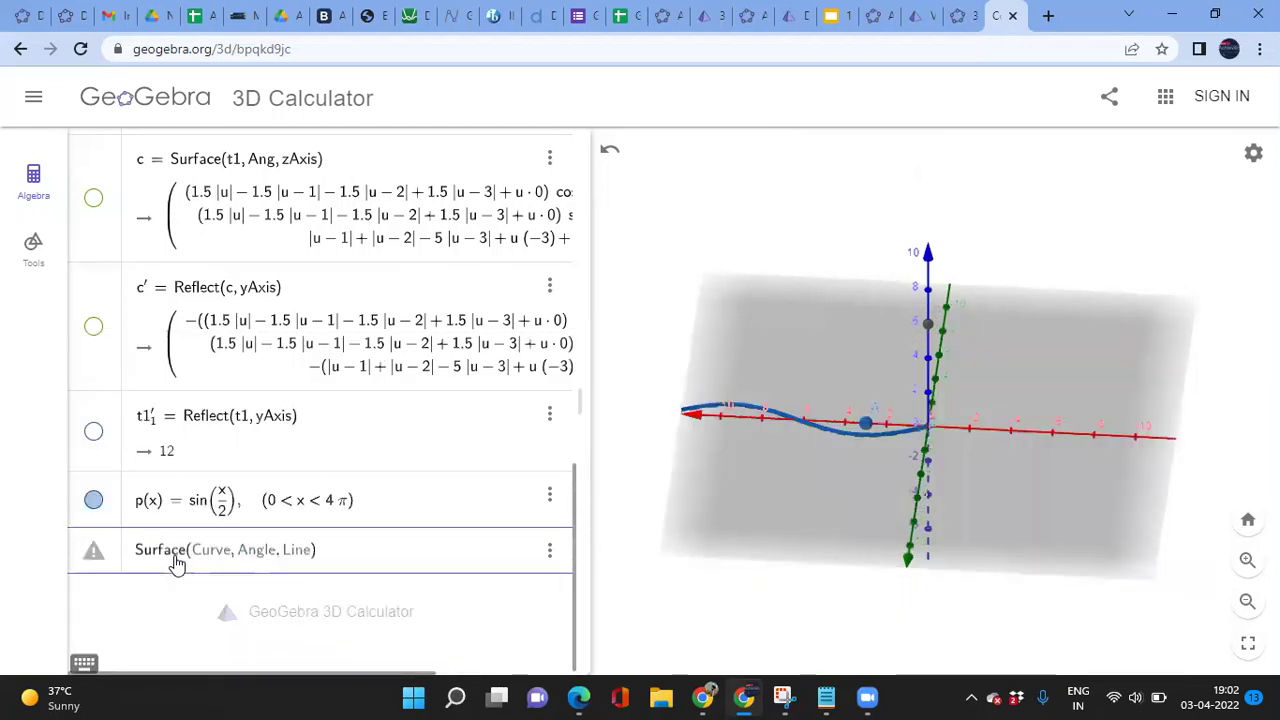
type("p")
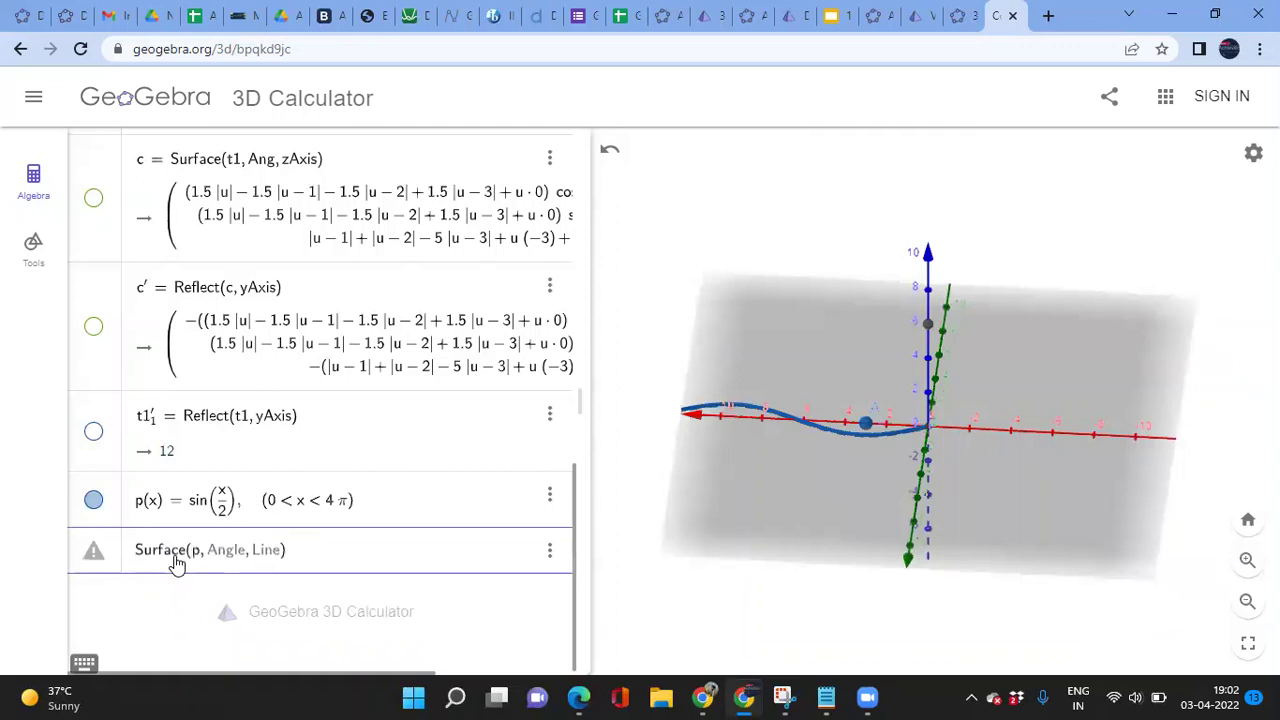
type(", Ang")
type("zA")
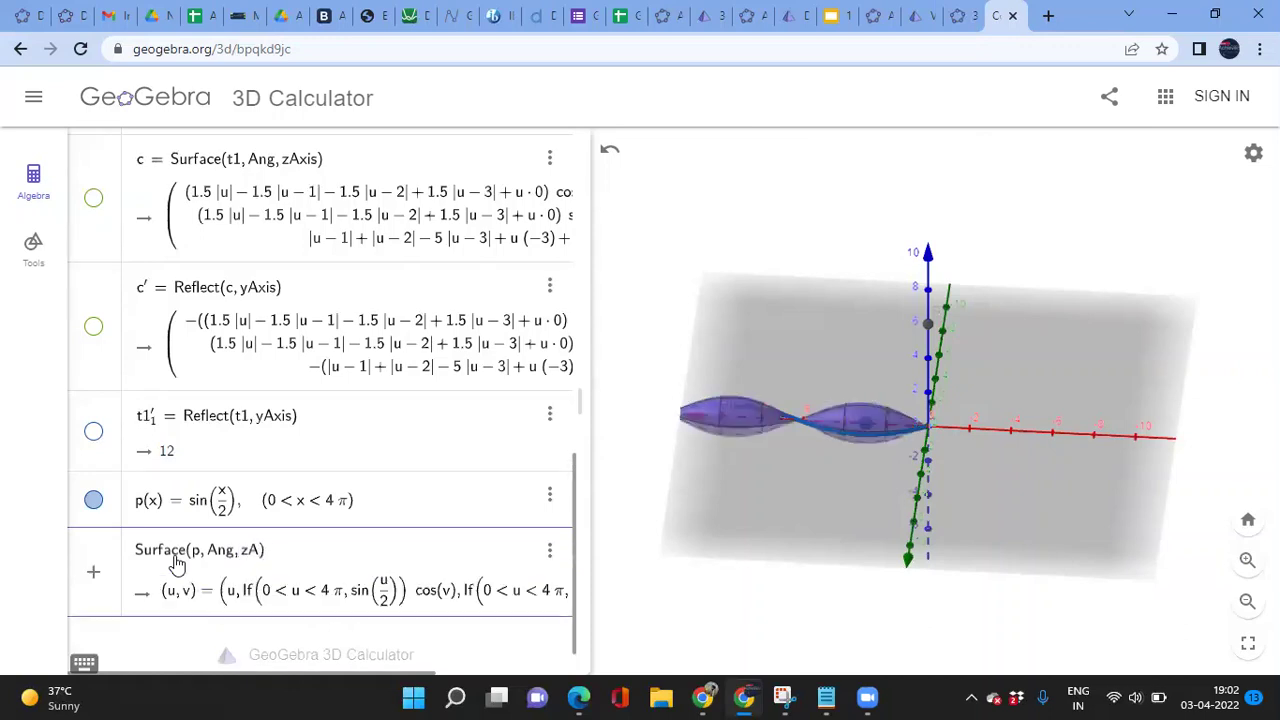
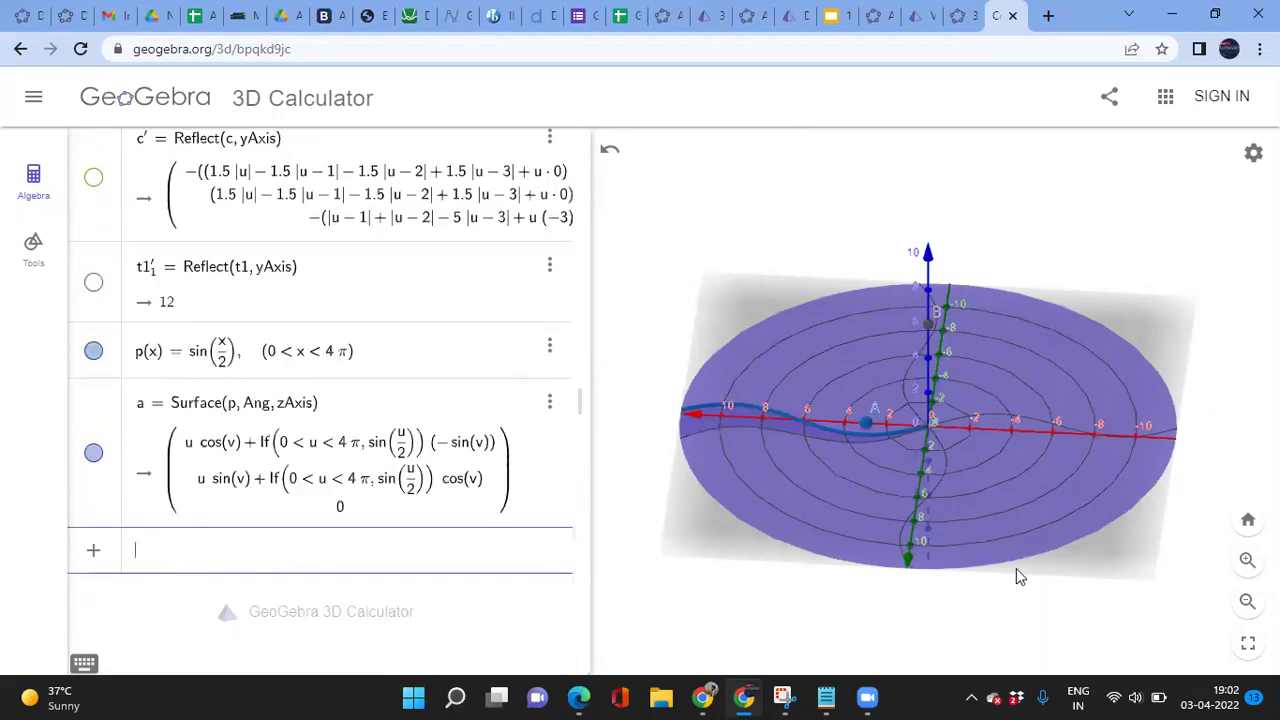
left_click_drag(1085, 572, 1067, 517)
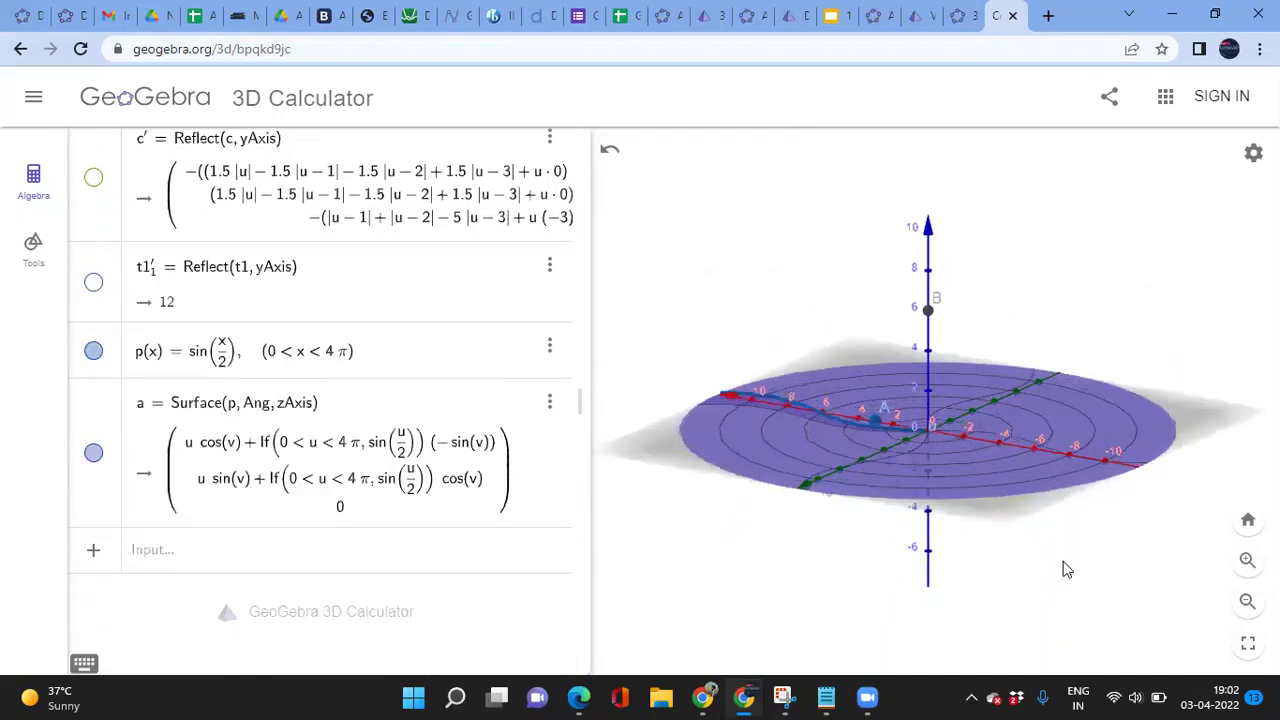
left_click(1068, 566)
Lower the Ang slider to 4.56 so the surface sweeps only part of a full turn
scroll(355, 367, "up", 10)
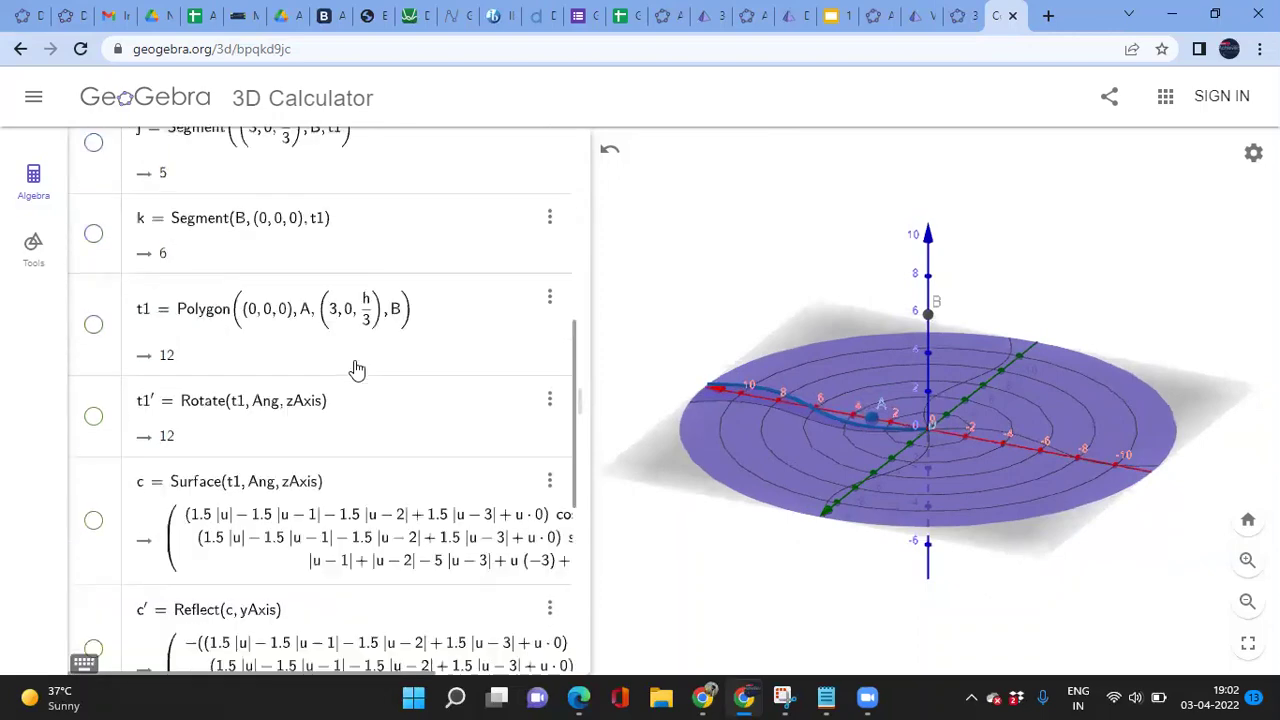
scroll(380, 350, "up", 1)
left_click_drag(474, 268, 385, 280)
scroll(386, 451, "down", 5)
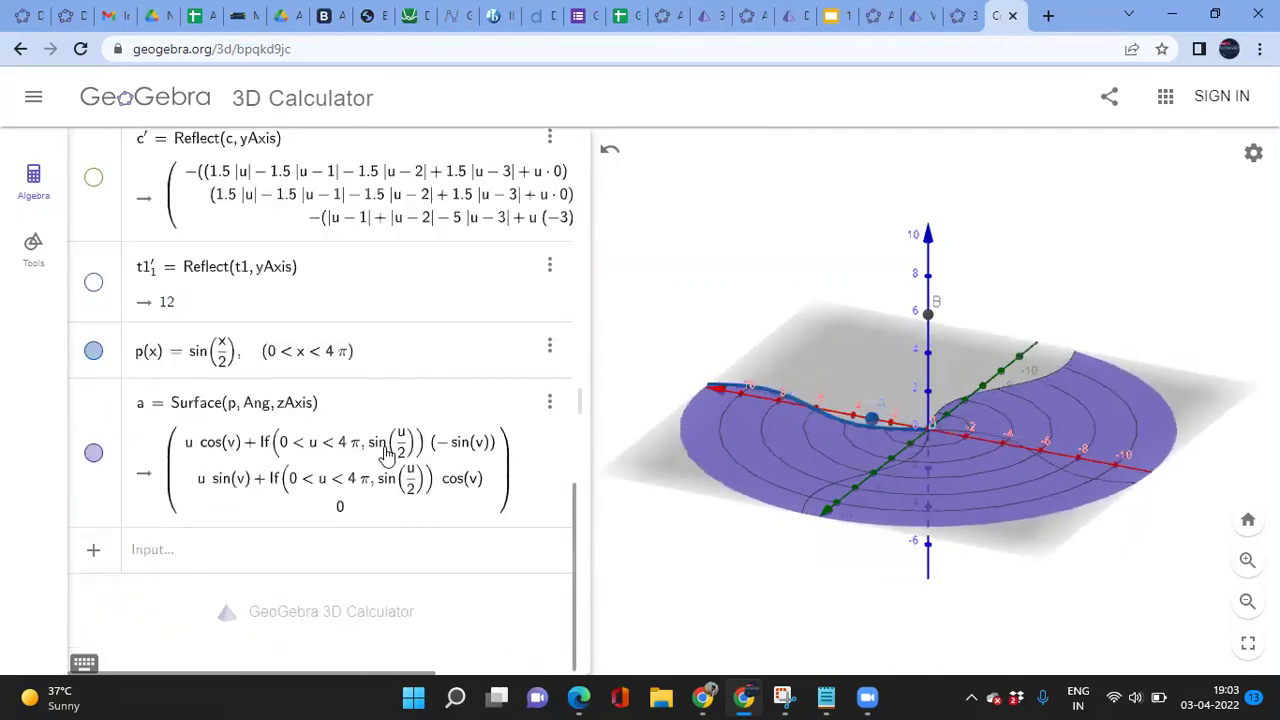
Change the rotation axis of surface a to yAxis and view the new surface
left_click(283, 415)
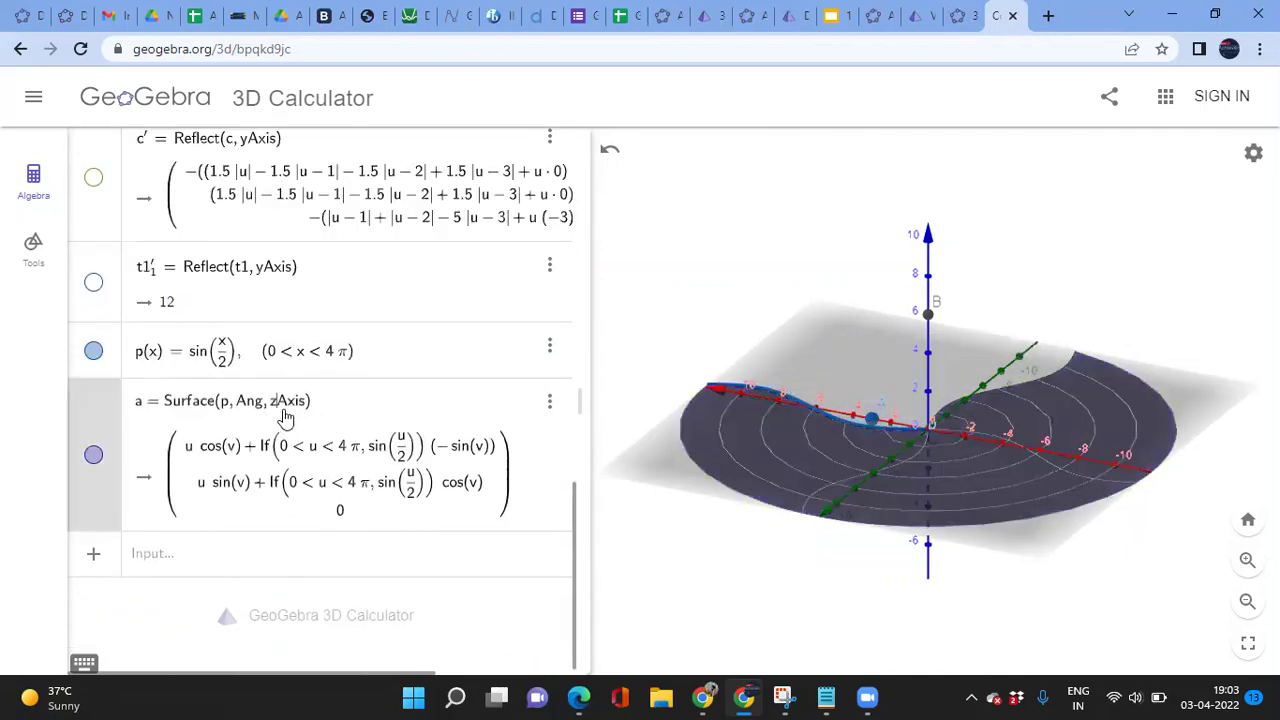
key("BackSpace")
type("y")
key("Return")
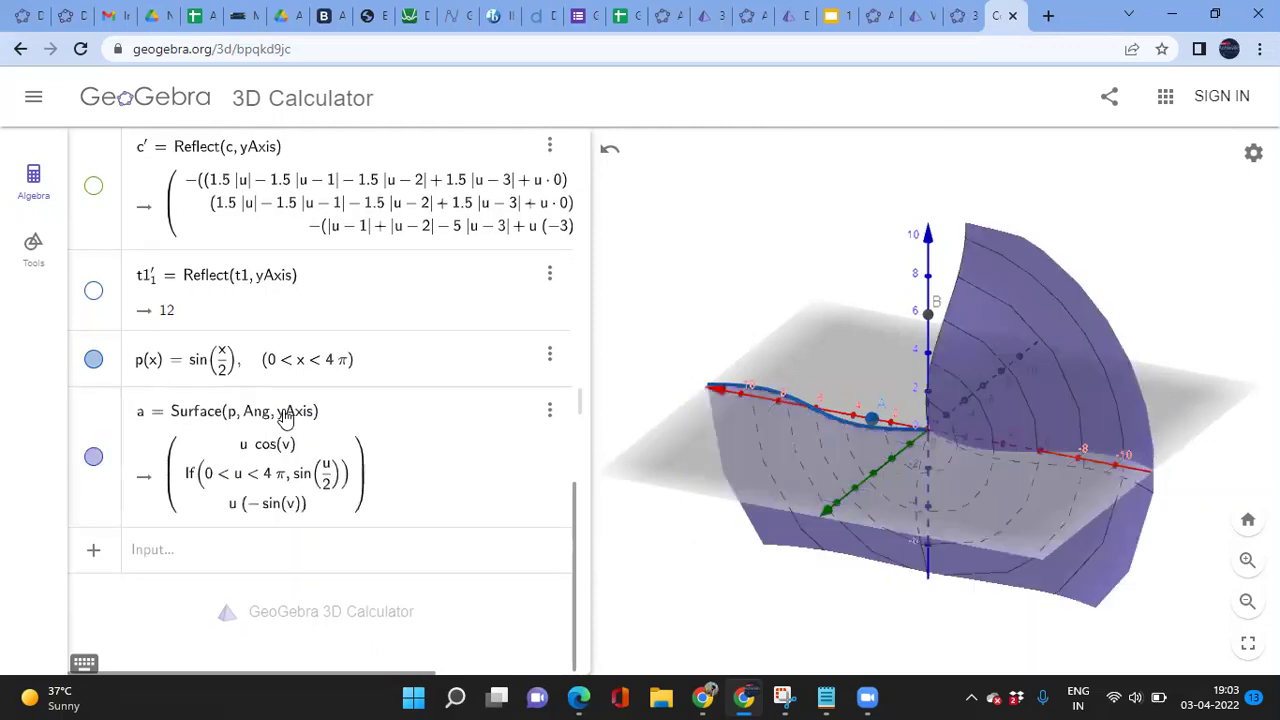
mouse_move(706, 551)
left_mouse_down()
mouse_move(680, 531)
mouse_move(629, 545)
mouse_move(673, 557)
mouse_move(666, 594)
mouse_move(717, 574)
mouse_move(711, 603)
mouse_move(740, 566)
mouse_move(734, 591)
mouse_move(731, 559)
mouse_move(714, 551)
mouse_move(697, 622)
mouse_move(763, 503)
mouse_move(855, 508)
mouse_move(813, 541)
mouse_move(735, 538)
mouse_move(689, 577)
mouse_move(726, 557)
left_mouse_up()
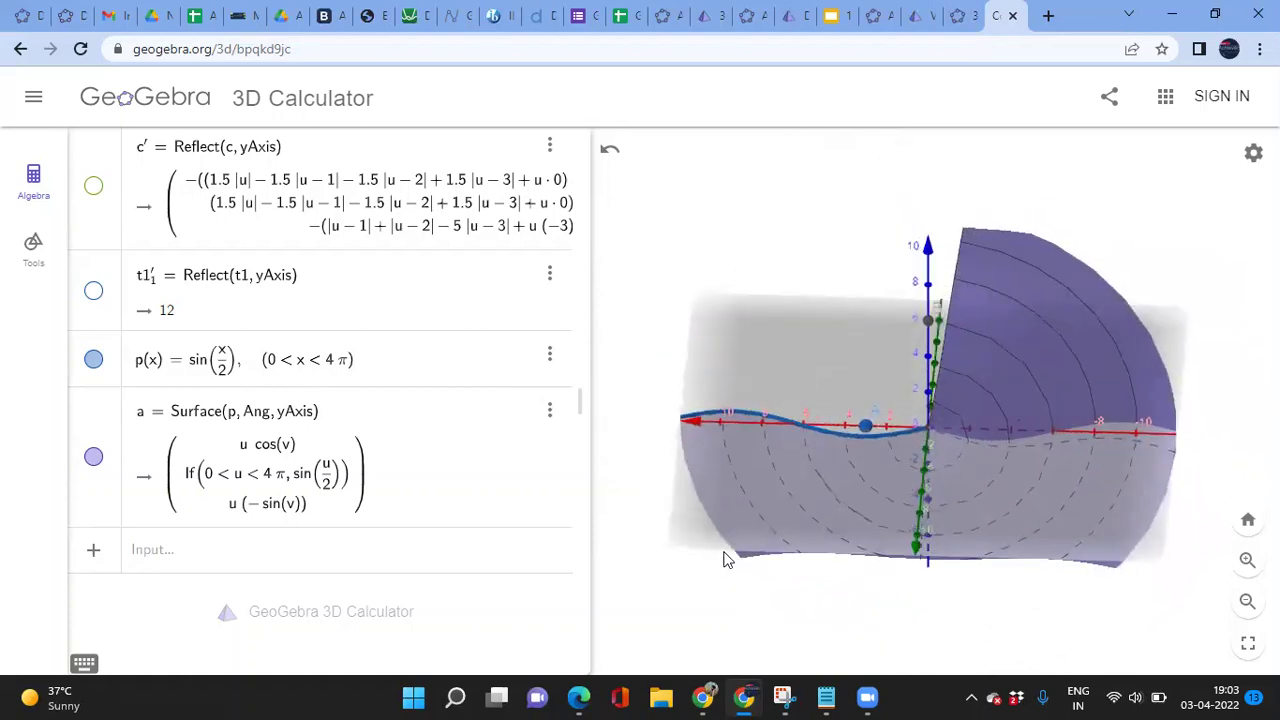
Raise the Ang slider to 6.39 and view the surface around yAxis from several sides
scroll(391, 380, "up", 10)
scroll(391, 380, "up", 4)
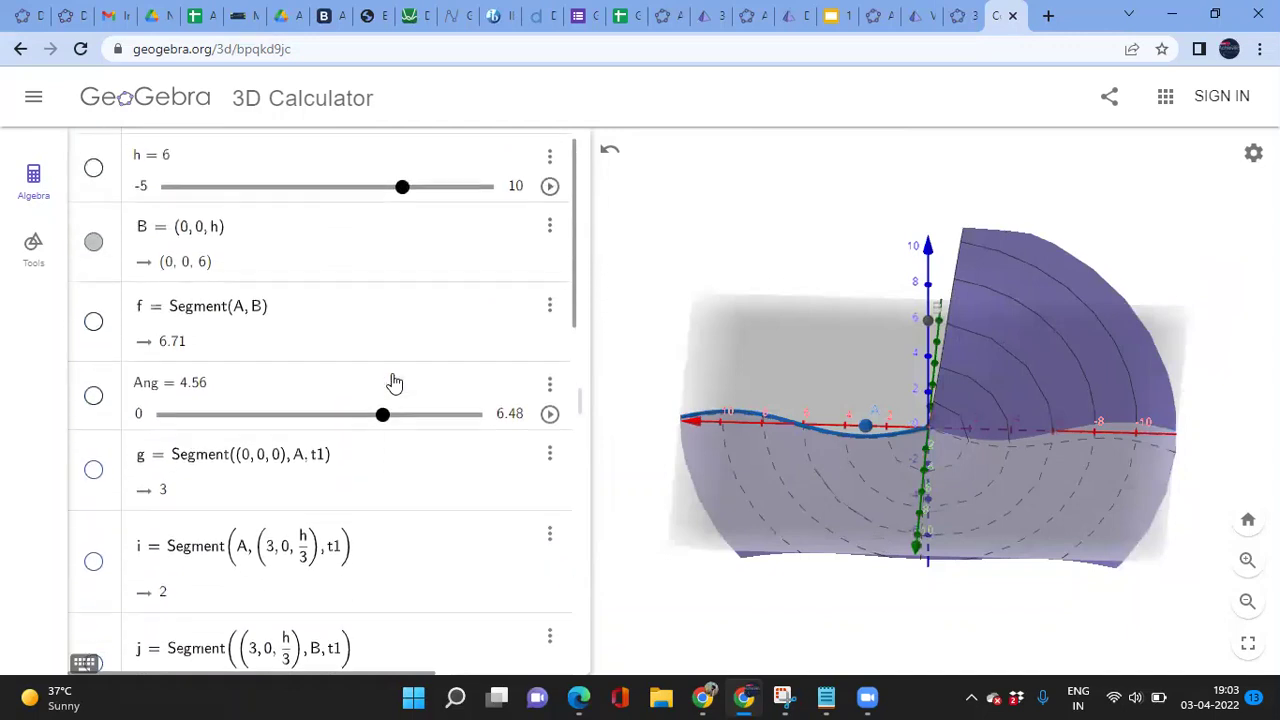
left_click_drag(384, 416, 472, 423)
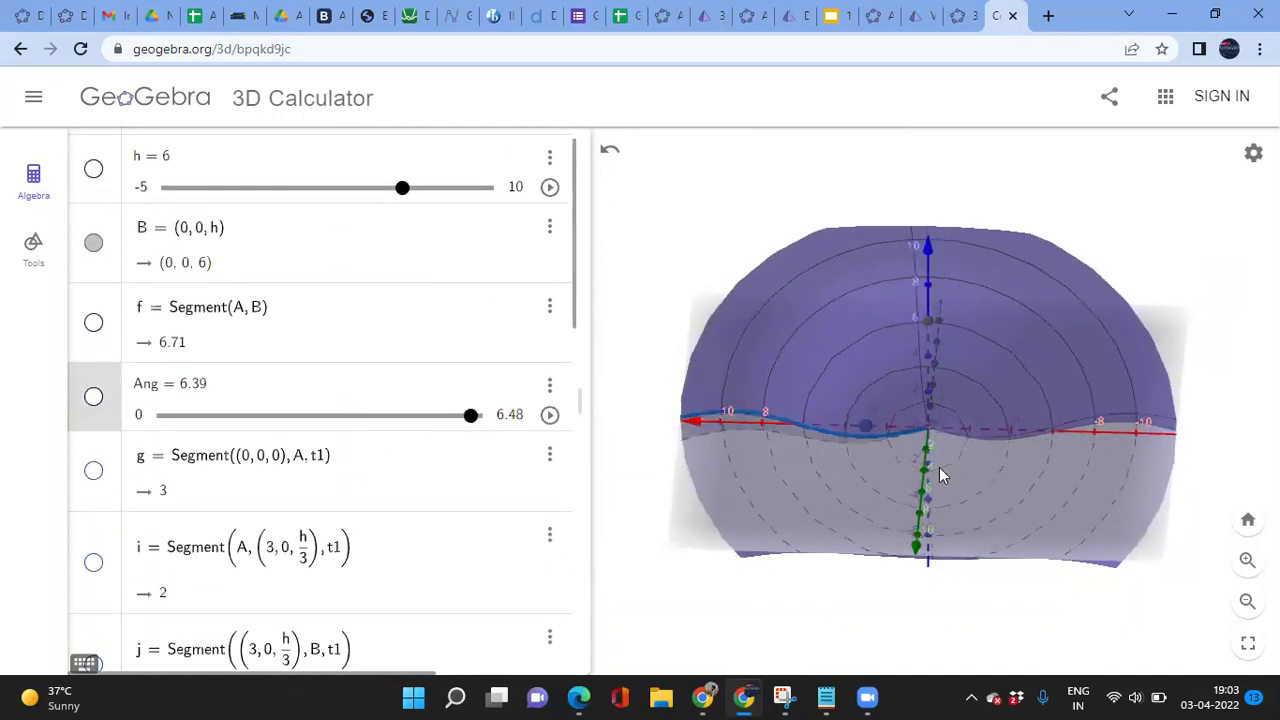
left_click_drag(1171, 543, 1171, 480)
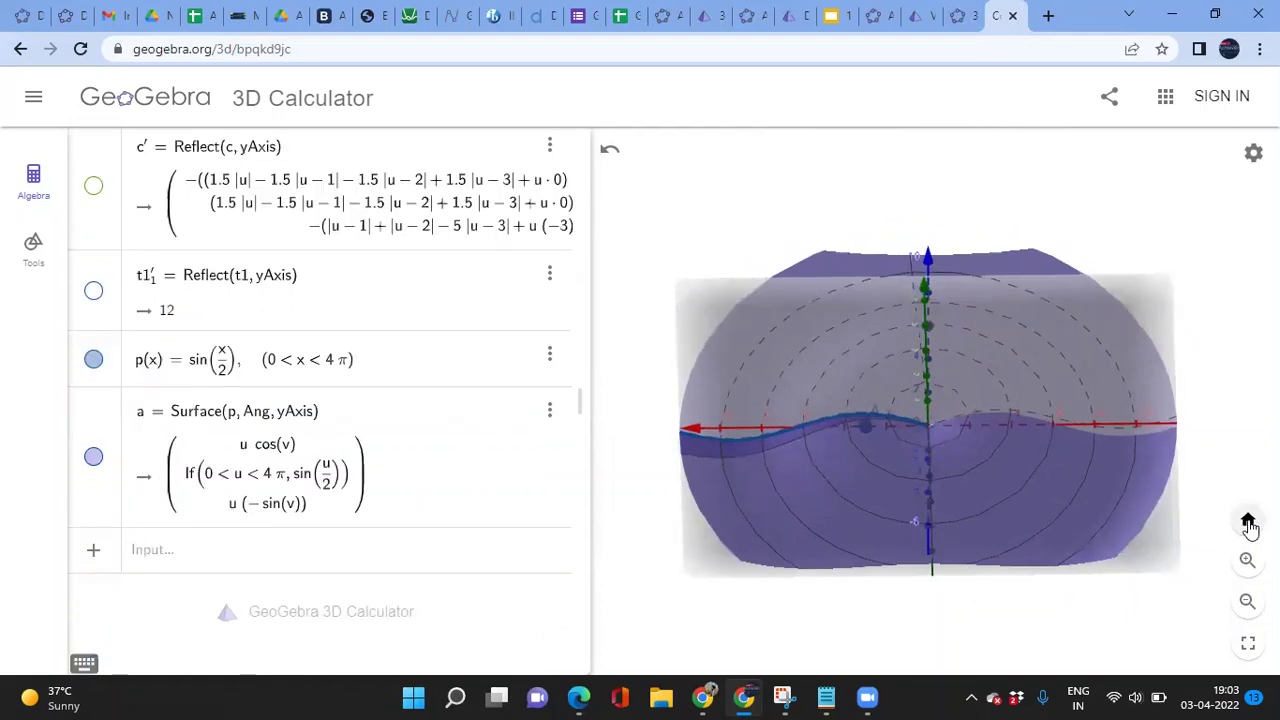
left_click(1247, 522)
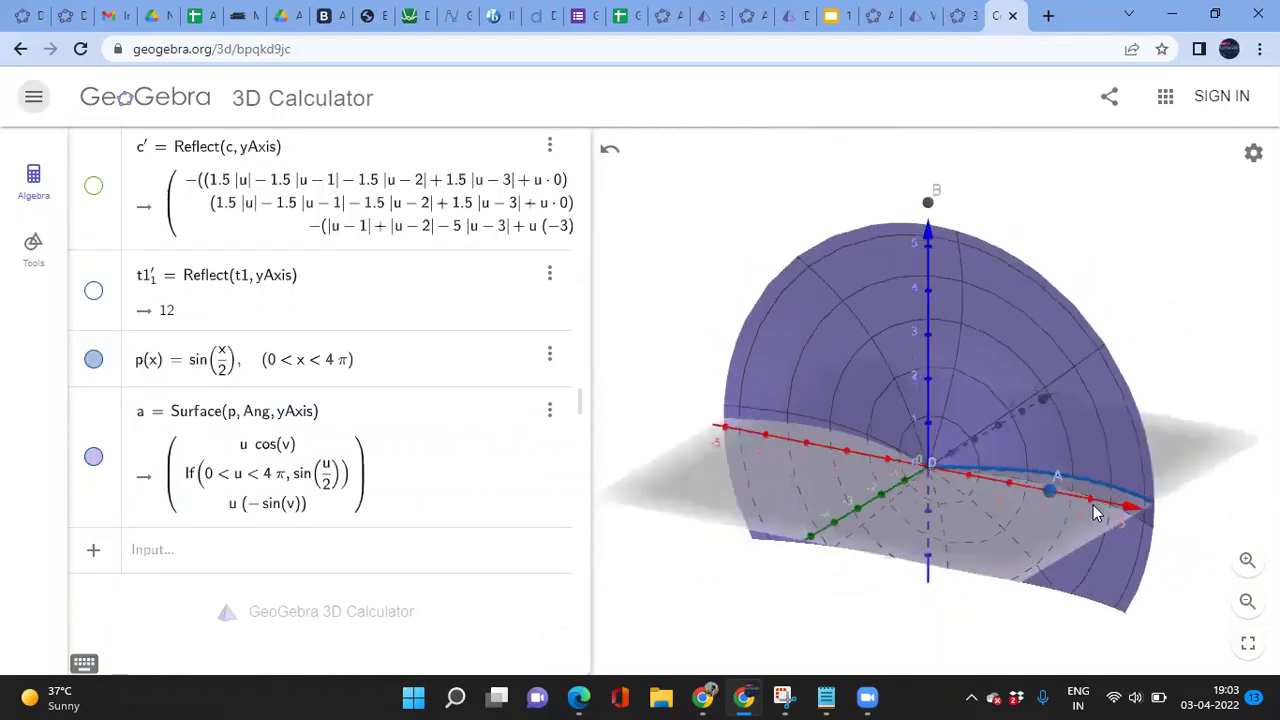
left_click_drag(1205, 466, 1057, 466)
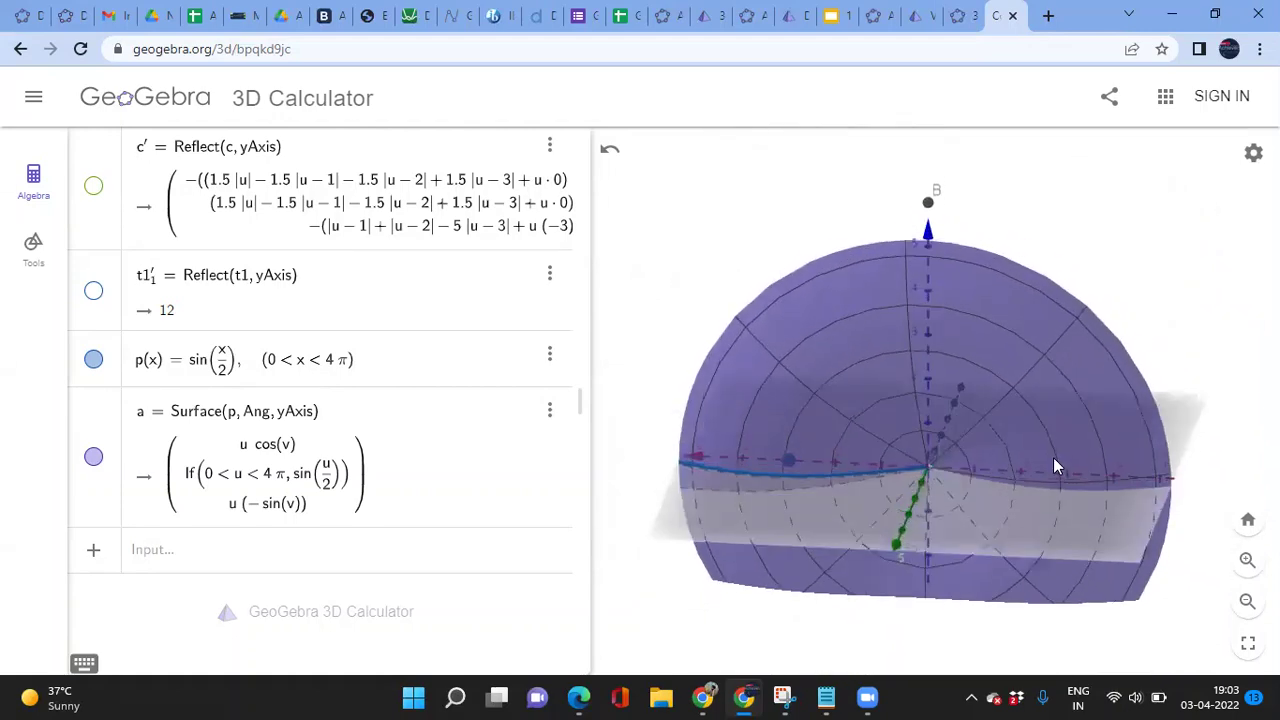
left_click(1245, 601)
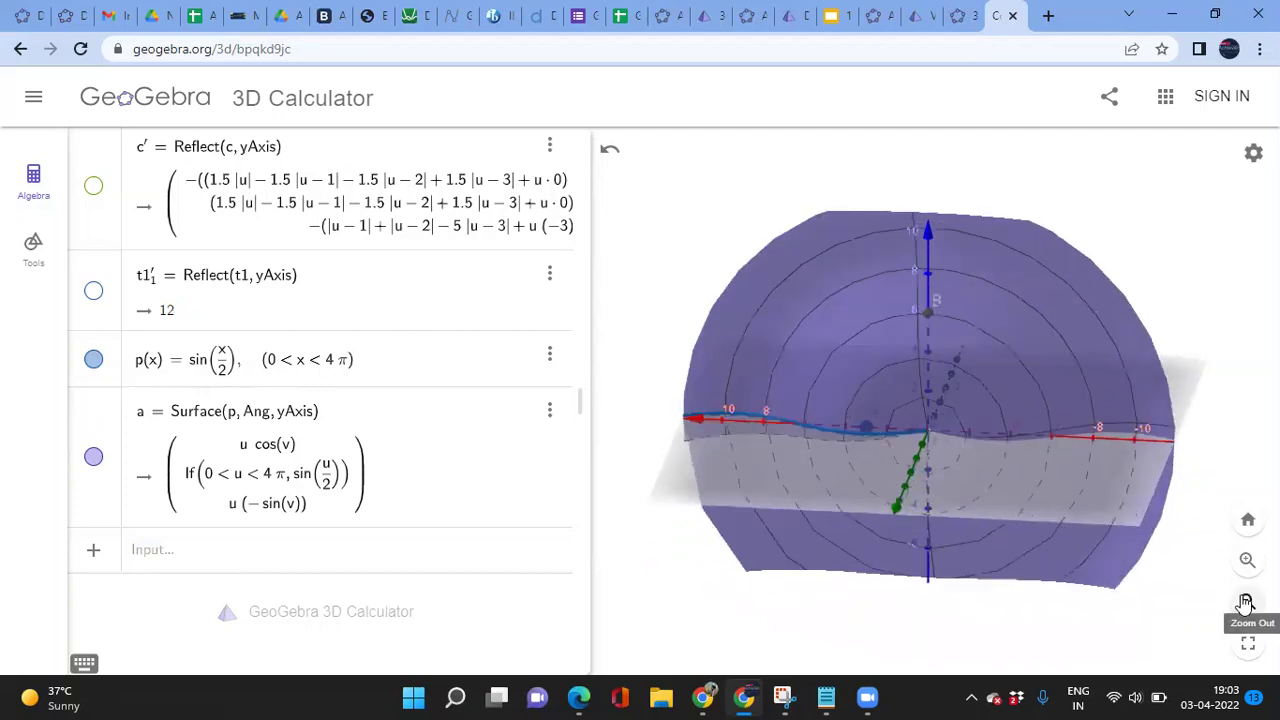
left_click_drag(1095, 497, 729, 474)
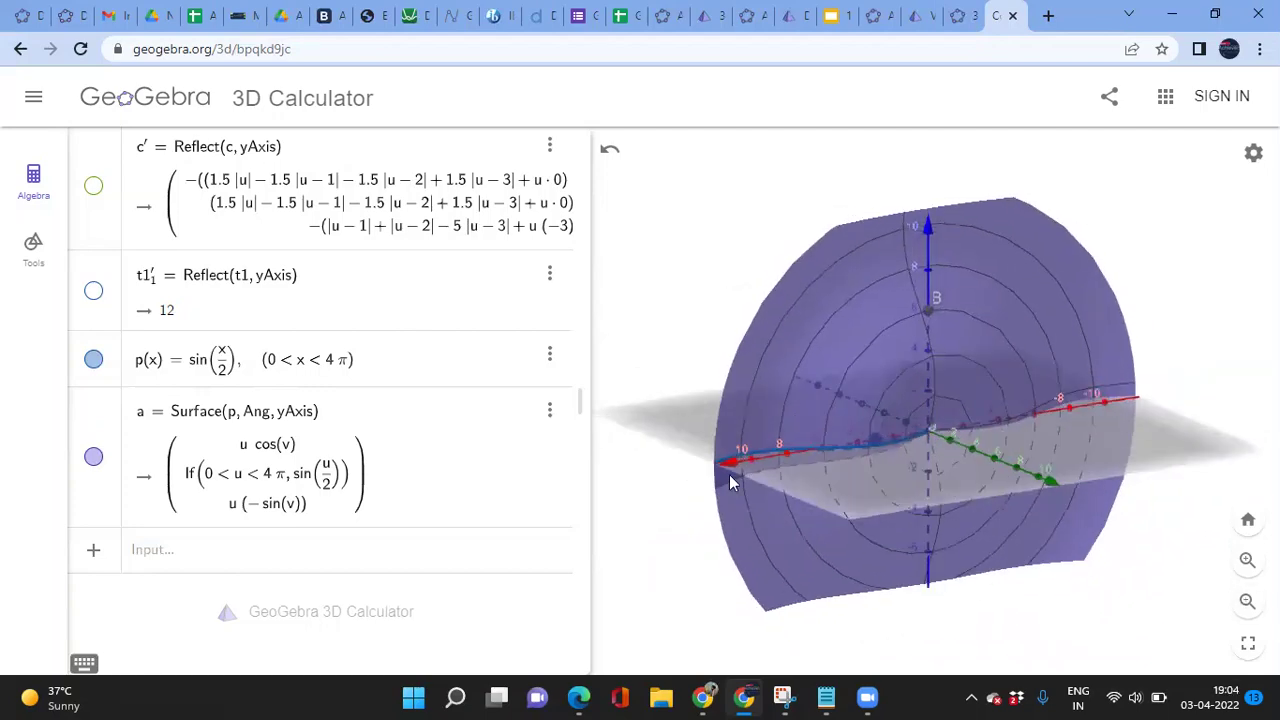
Change the rotation axis of surface a to xAxis and view the revolved sine solid
left_click(282, 423)
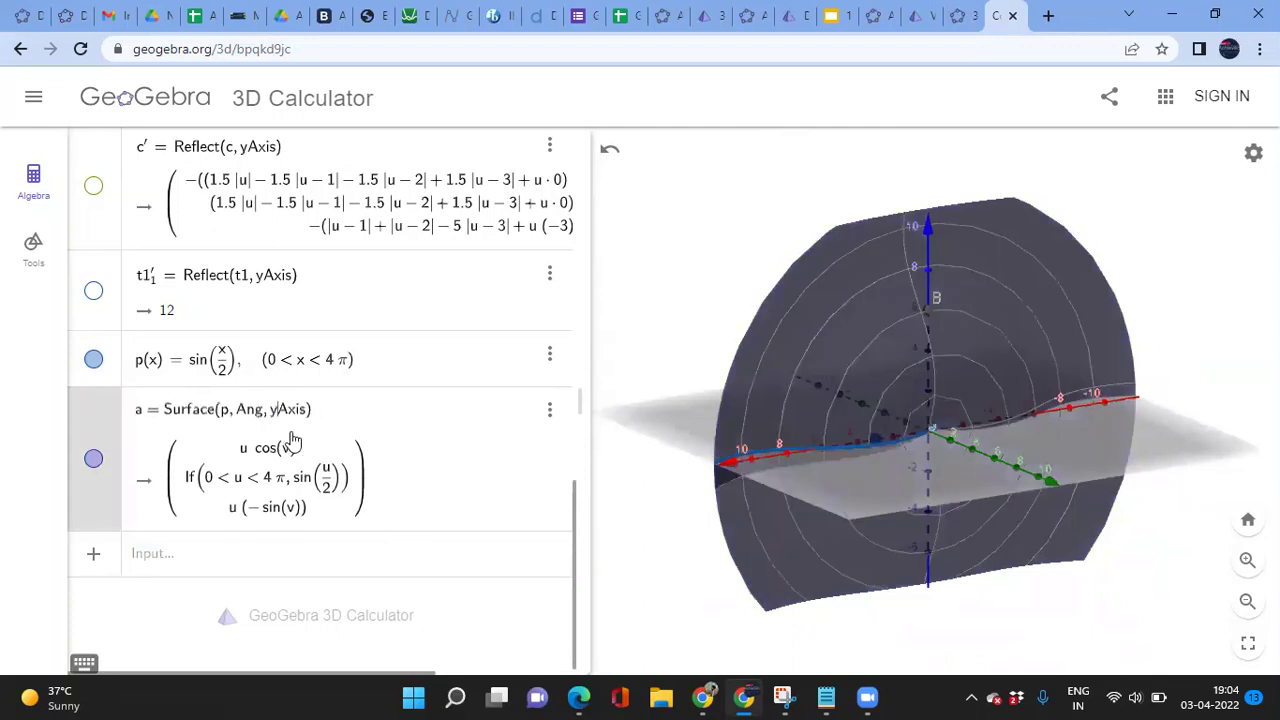
key("Escape")
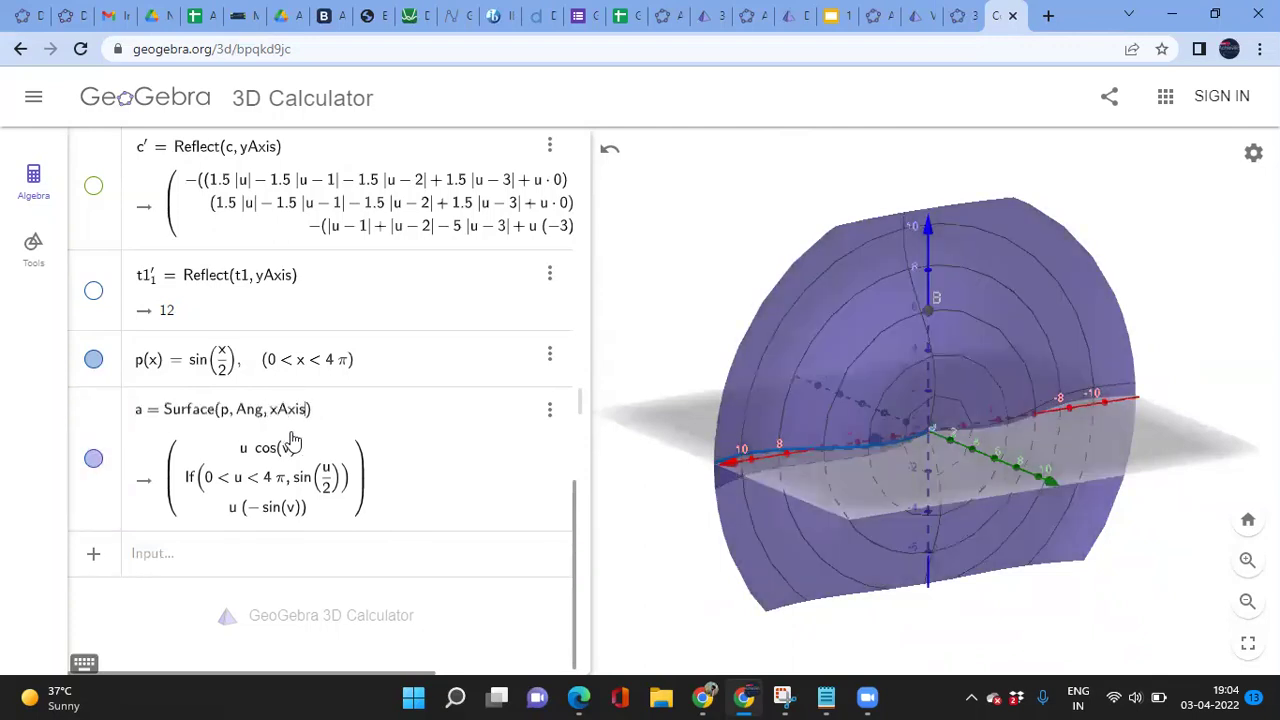
key("Return")
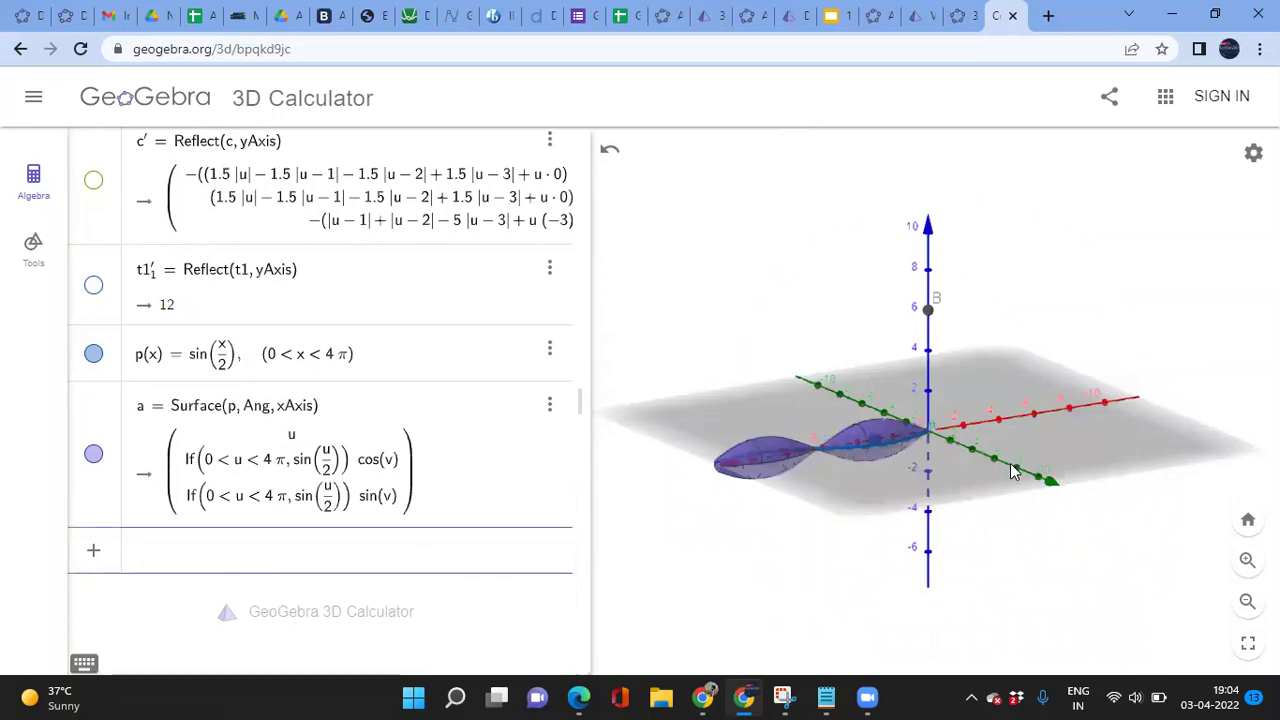
mouse_move(853, 486)
left_mouse_down()
mouse_move(843, 523)
mouse_move(834, 500)
left_mouse_up()
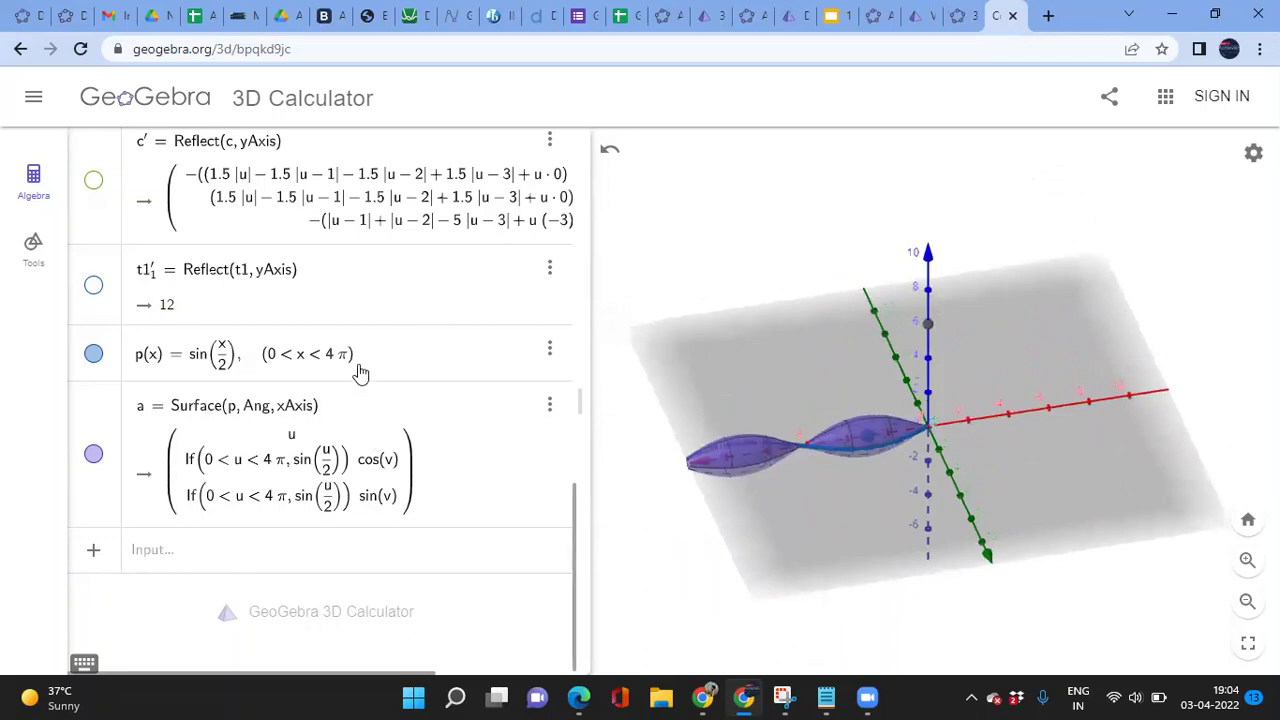
Reduce the Ang slider to 0 to collapse the revolved surface back to the sine curve
scroll(361, 374, "up", 10)
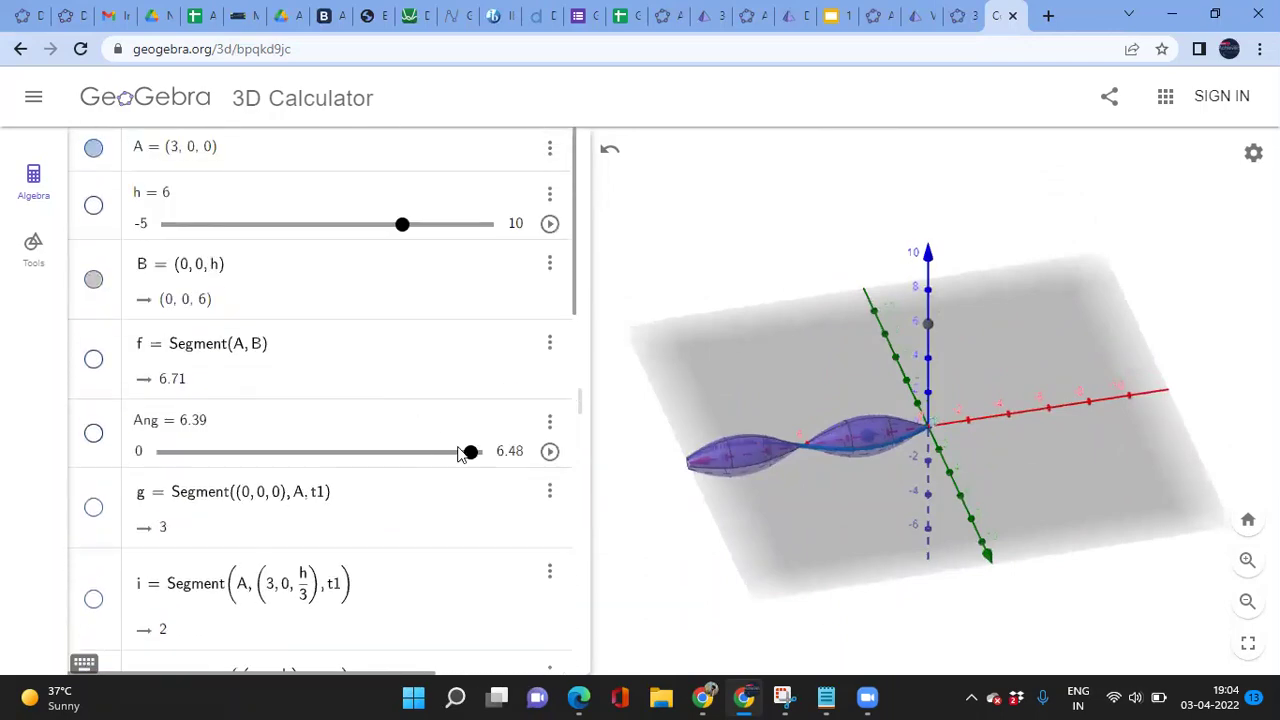
left_click(470, 455)
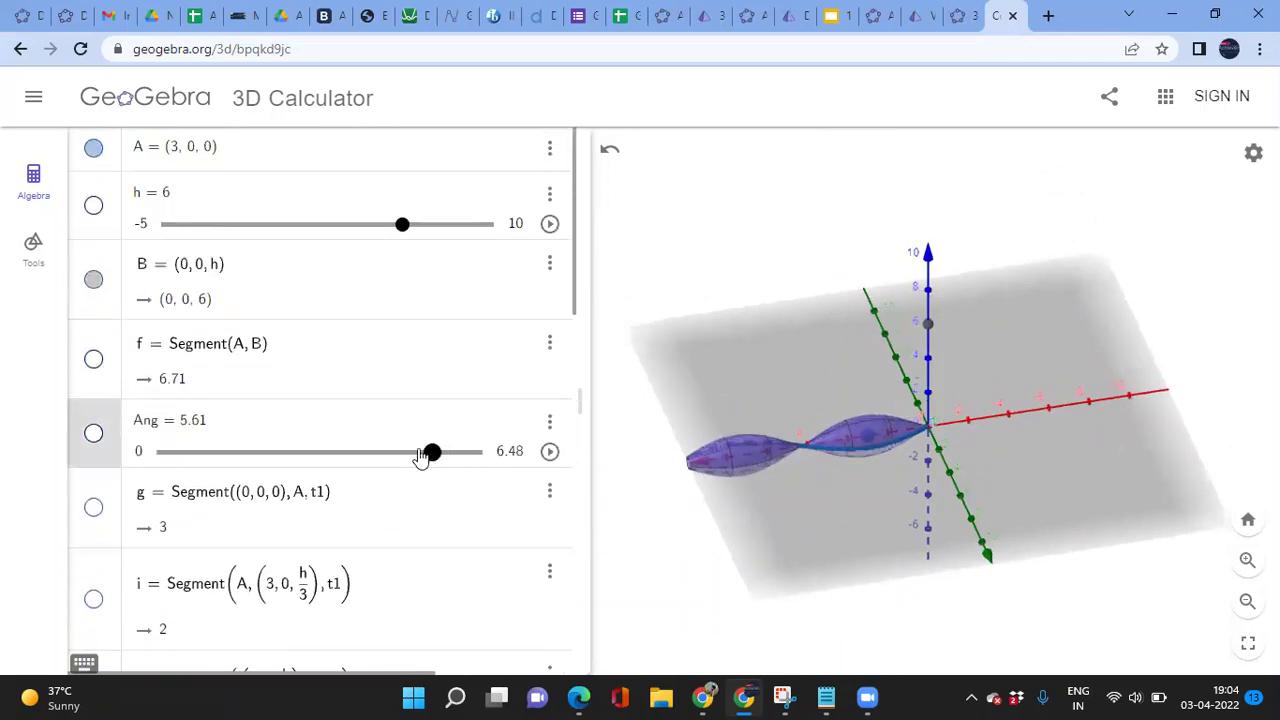
left_click_drag(390, 453, 186, 447)
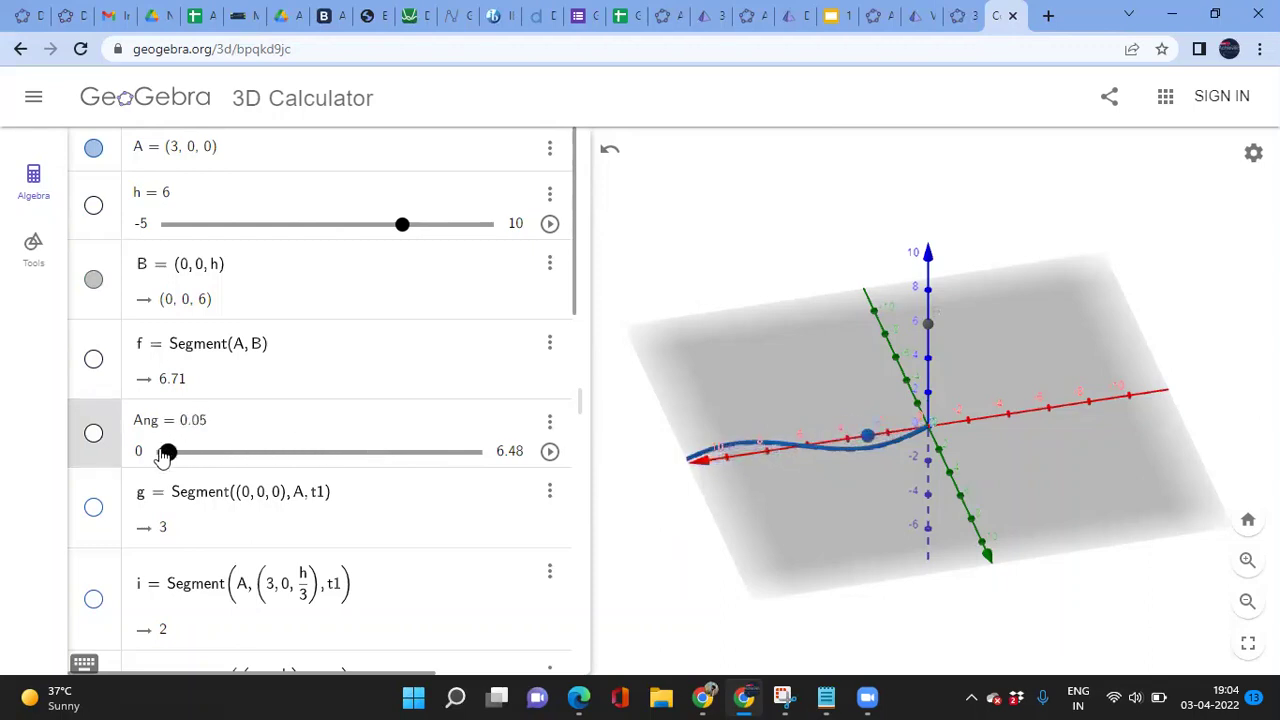
left_click_drag(909, 517, 903, 503)
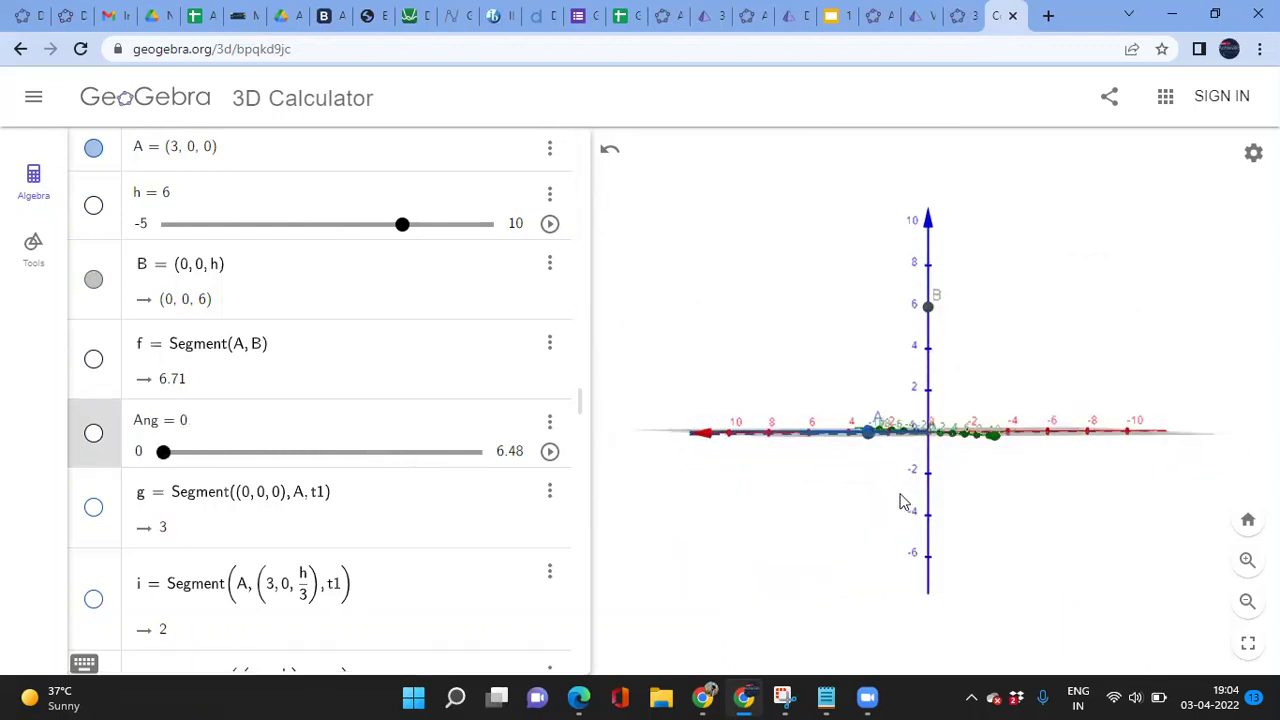
Change the function p to 3 sin(x/2) on 0 < x < 4π and view the taller curve
scroll(465, 521, "down", 5)
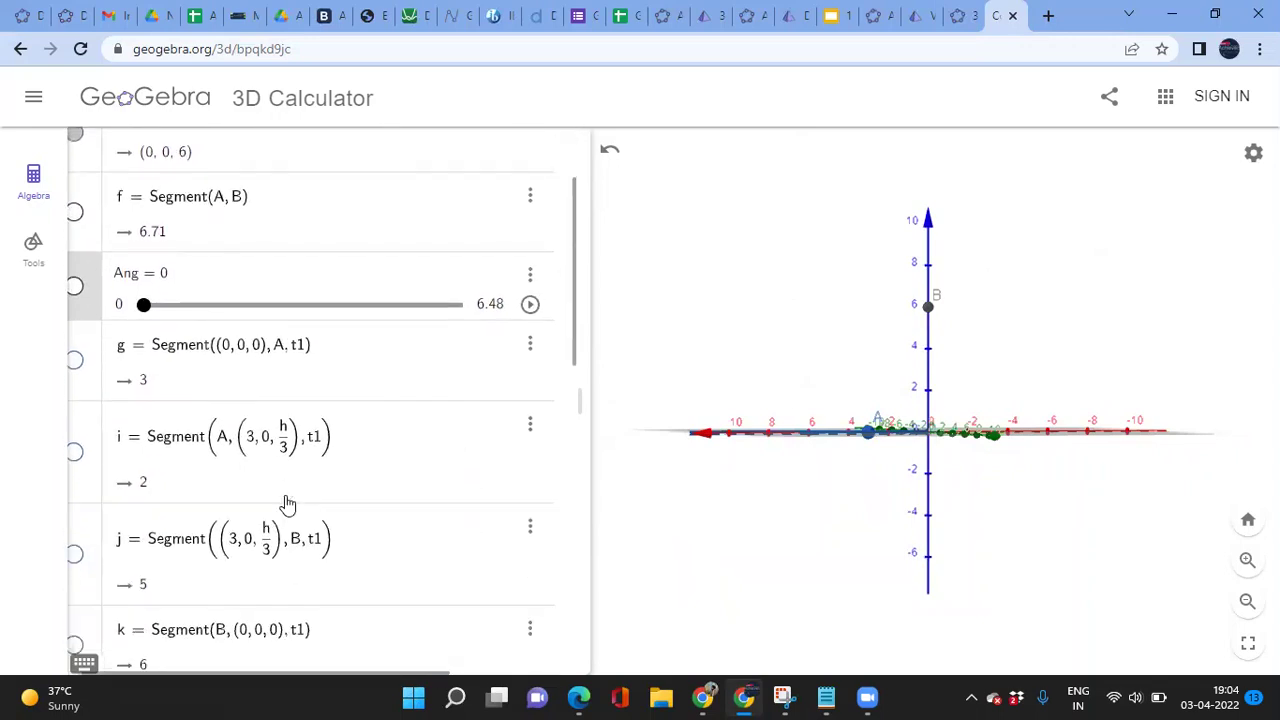
scroll(287, 505, "down", 10)
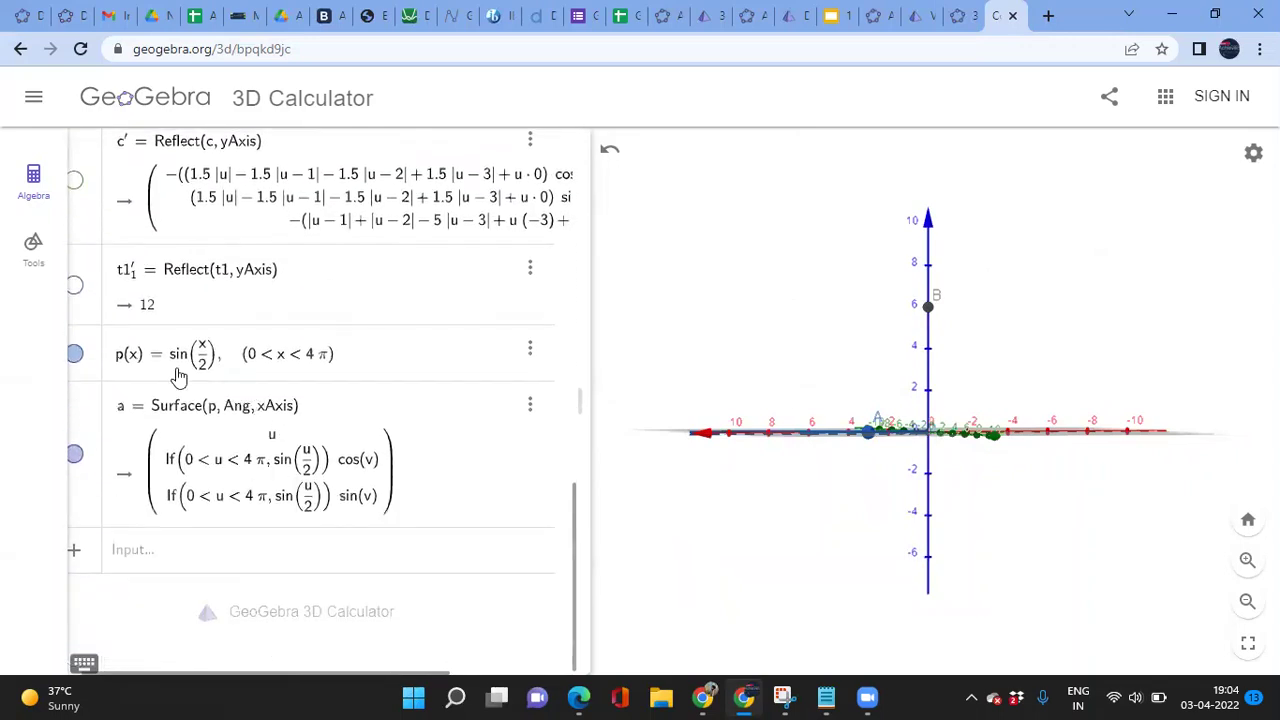
left_click(170, 367)
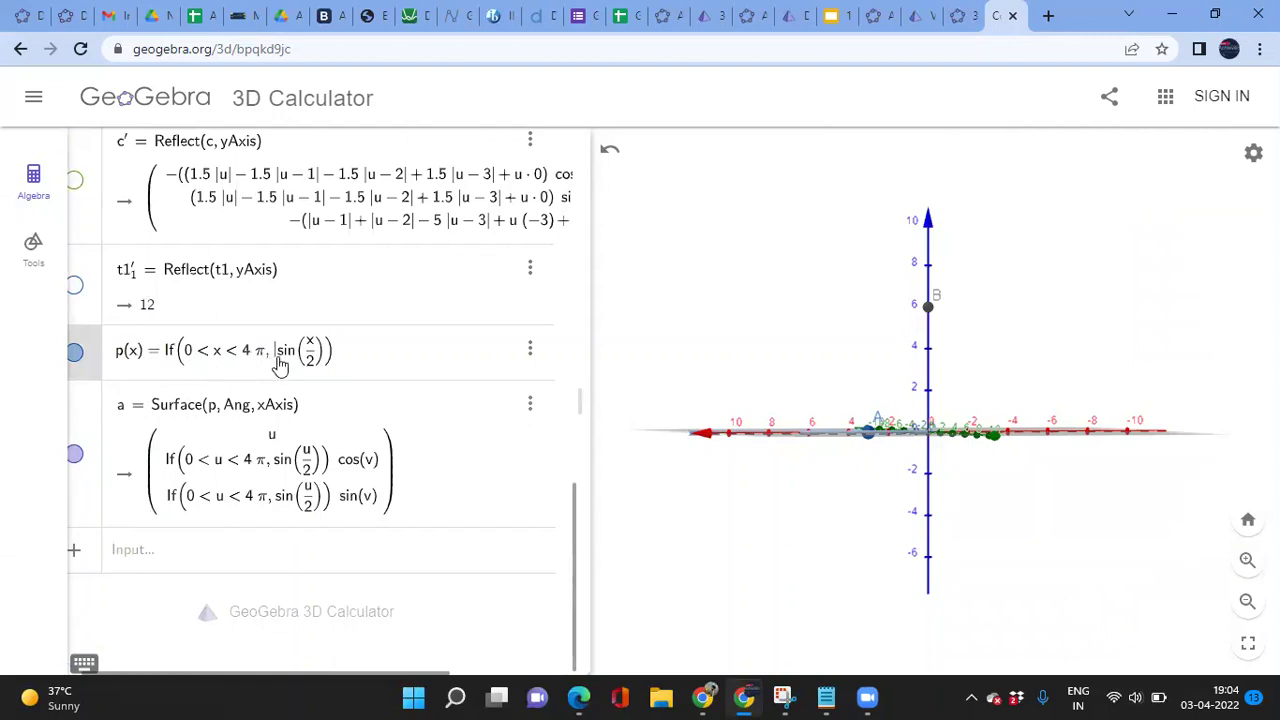
type("3")
key("Return")
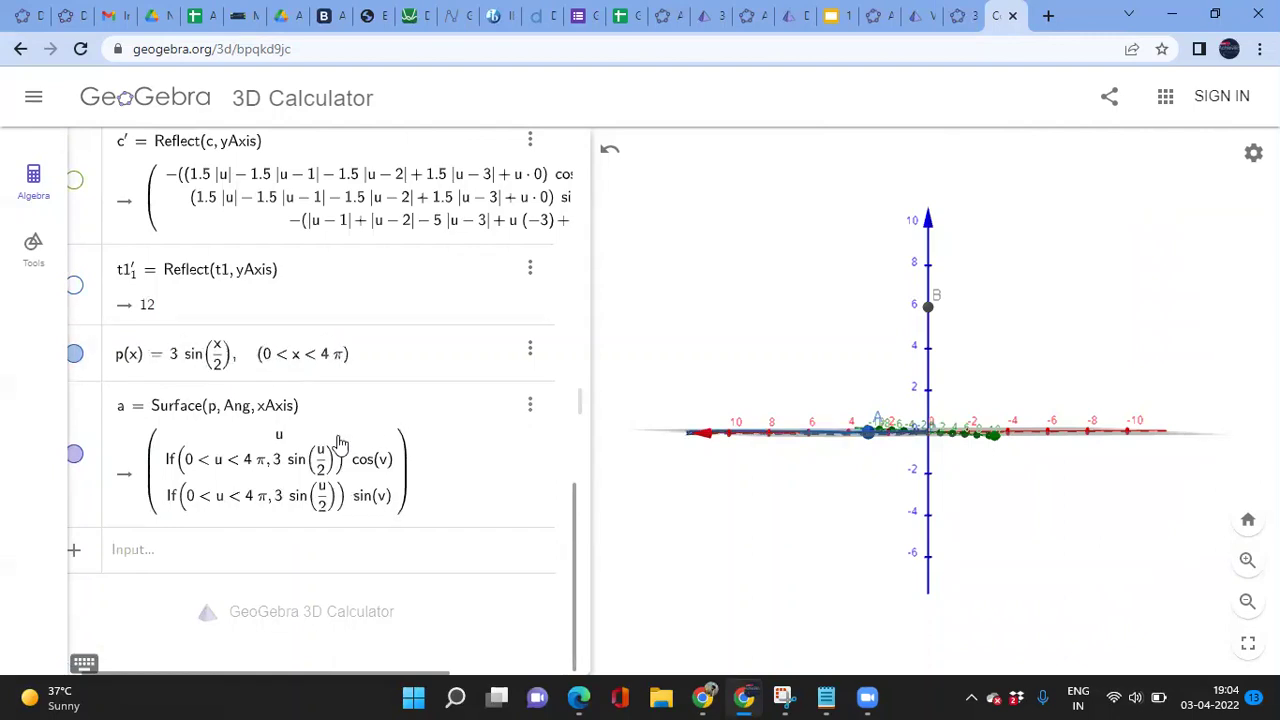
left_click_drag(720, 343, 701, 392)
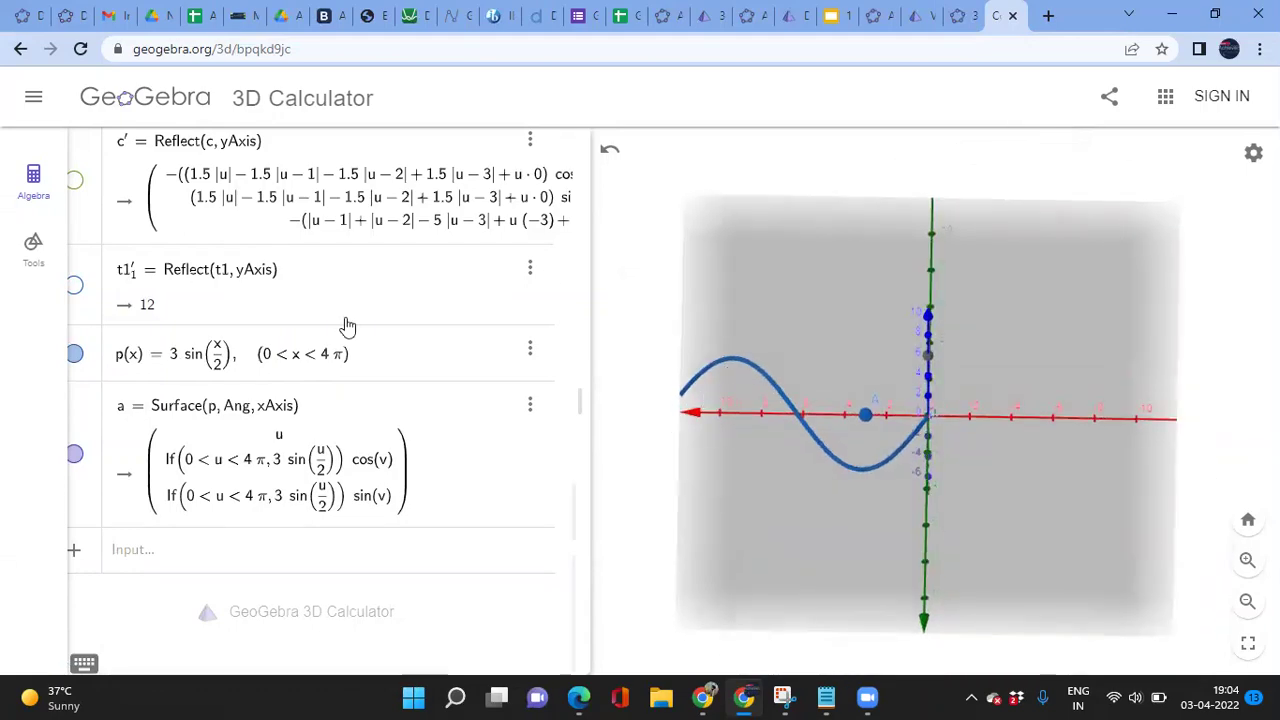
Raise the Ang slider close to its maximum to revolve 3 sin(x/2) around xAxis and view the solid
scroll(238, 320, "up", 10)
scroll(238, 318, "up", 3)
left_click_drag(146, 306, 431, 318)
left_click_drag(821, 518, 772, 500)
scroll(287, 525, "down", 10)
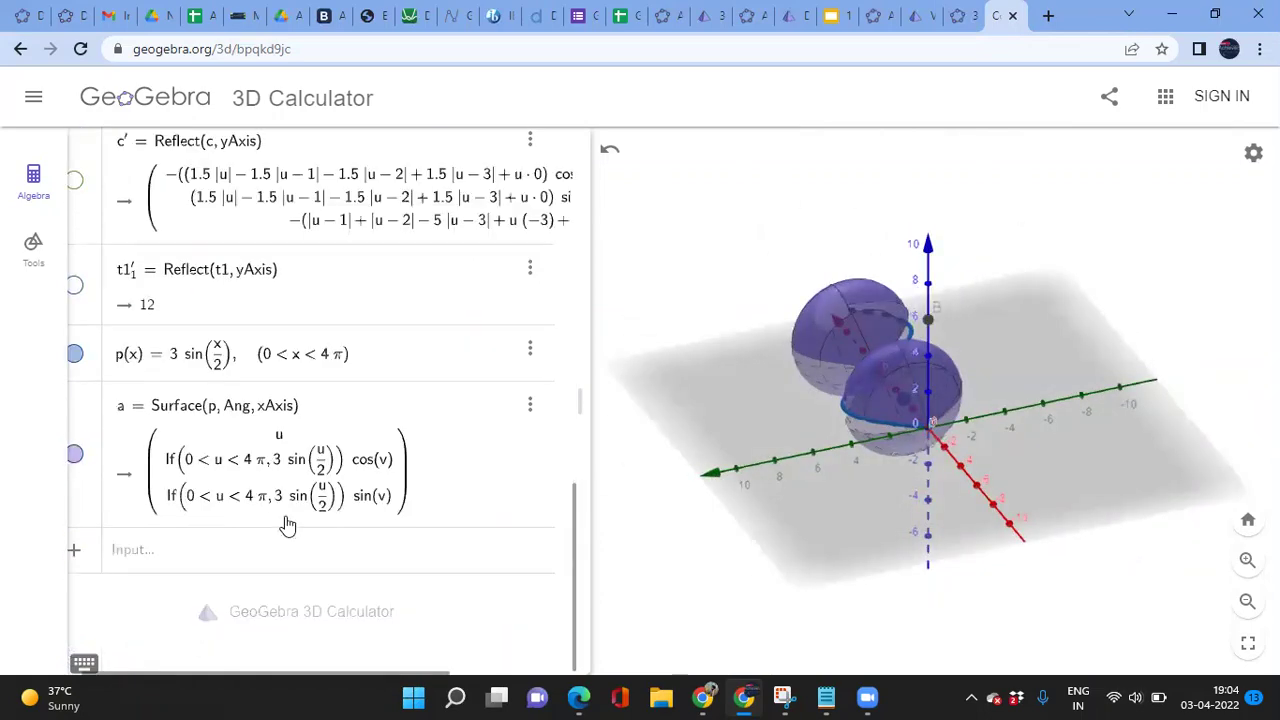
scroll(282, 304, "up", 2)
scroll(272, 338, "down", 3)
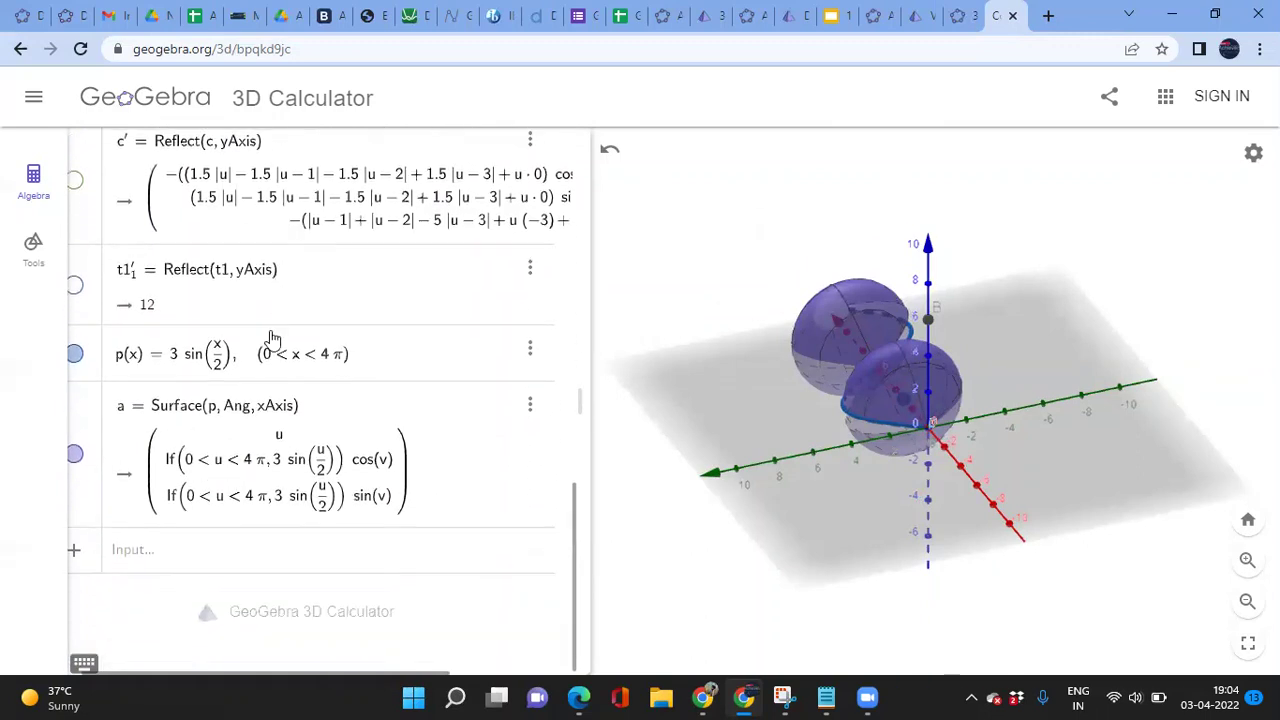
Change the function p to 3√x on the domain 0 < x < 4π
left_click(193, 362)
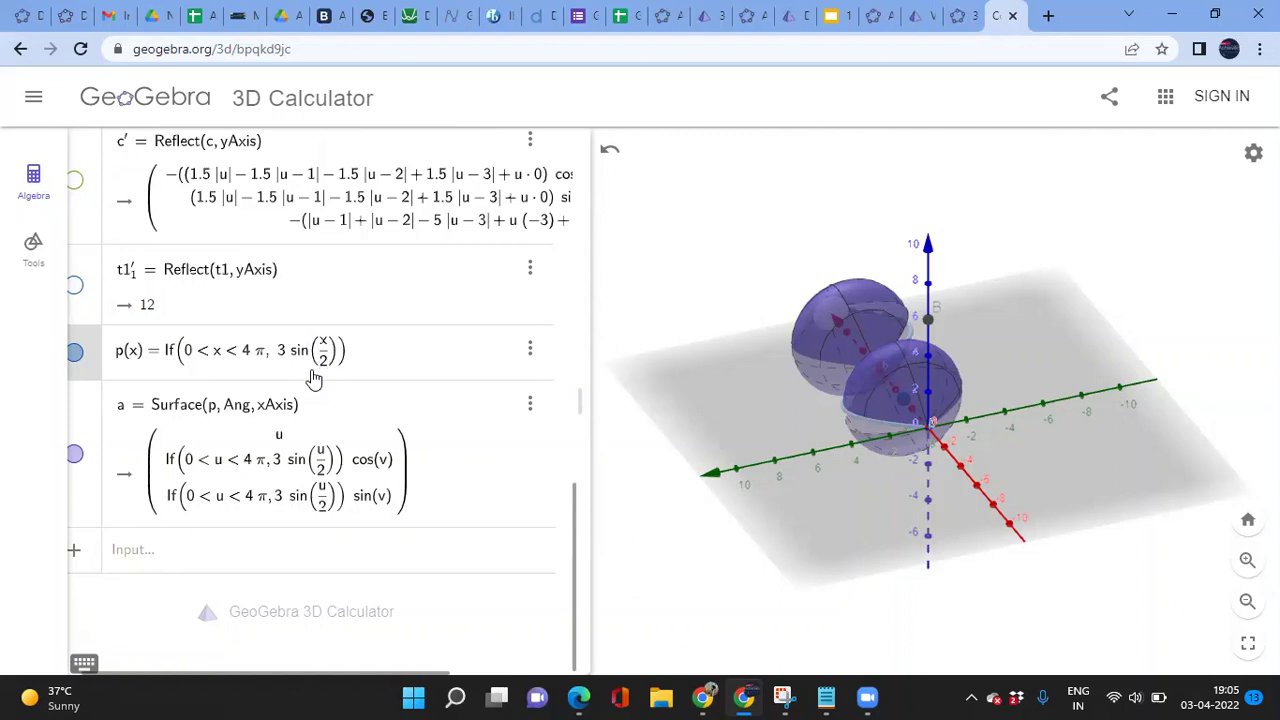
key("BackSpace")
key("BackSpace")
key("Return")
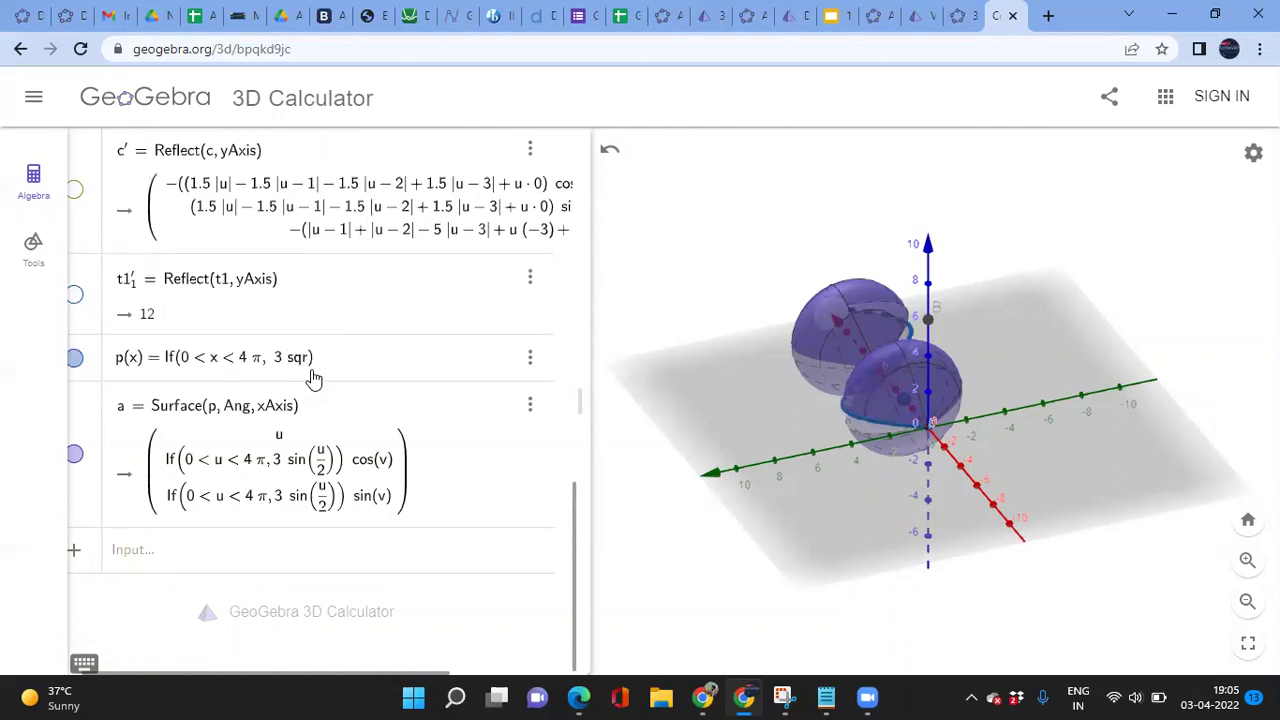
type("(x")
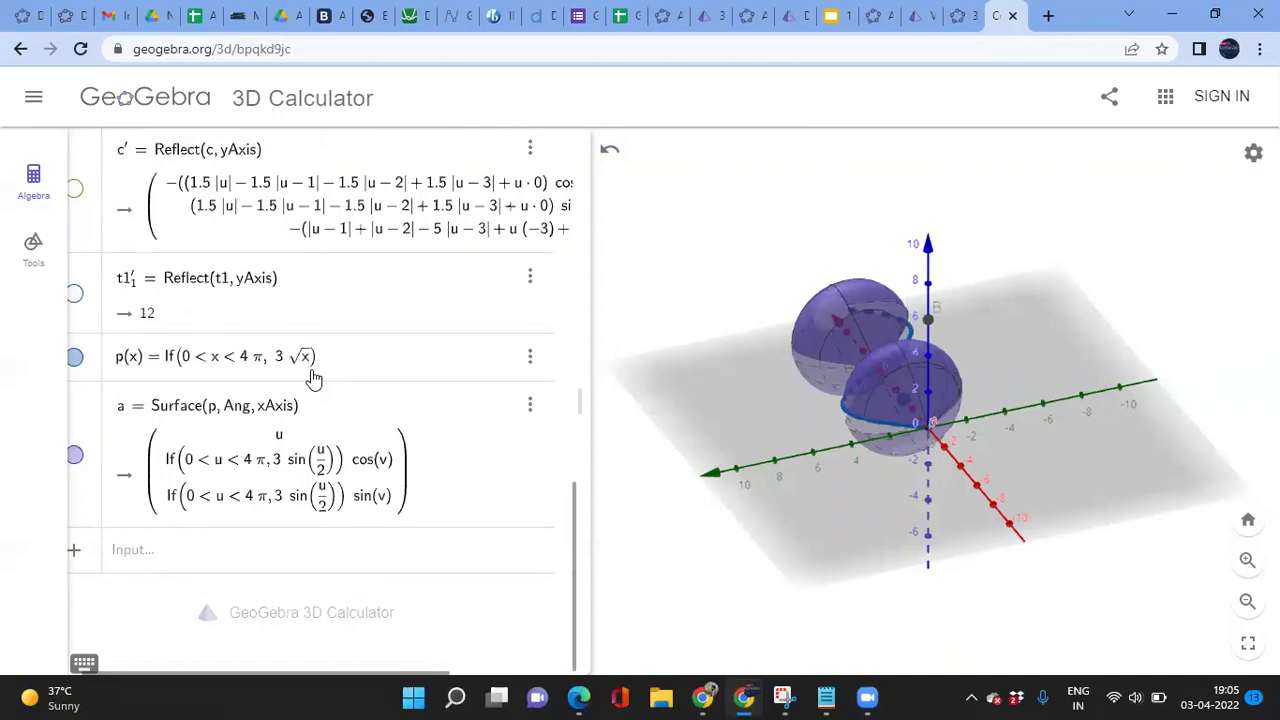
key("Return")
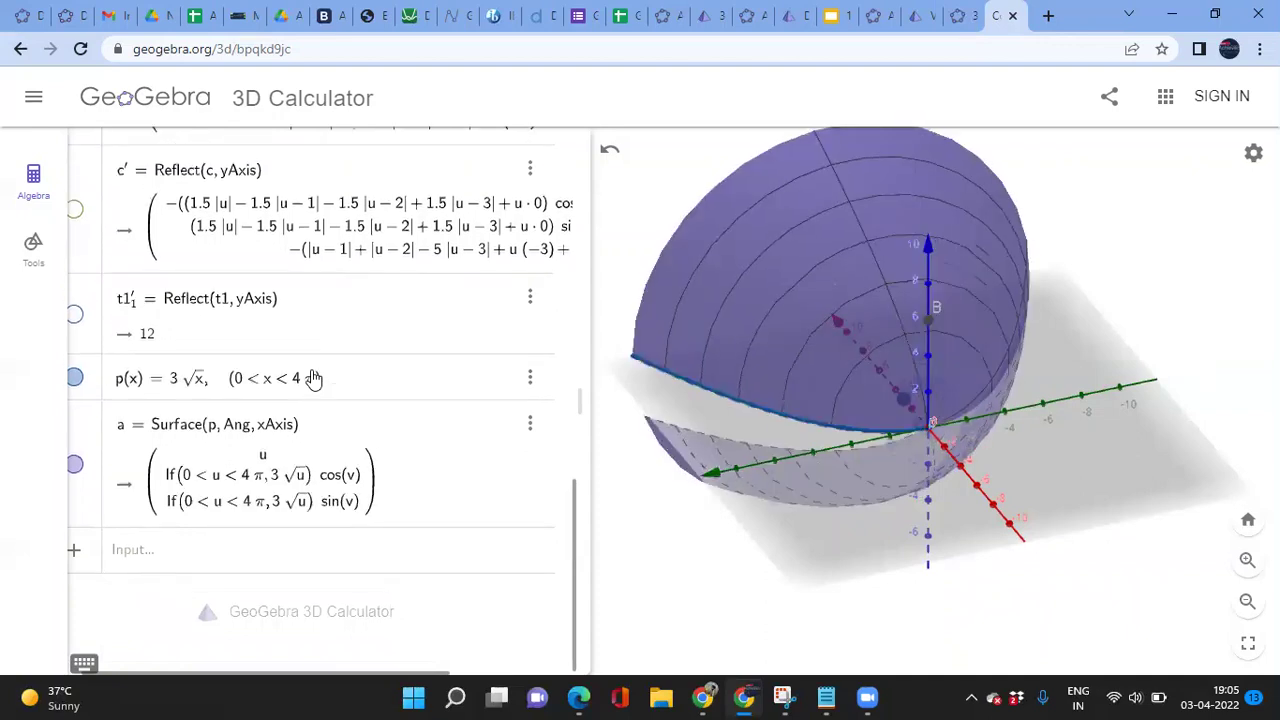
Raise the Ang slider to 6.47 to close the gap in the solid revolved from 3√x
mouse_move(726, 551)
left_mouse_down()
mouse_move(786, 577)
mouse_move(814, 557)
mouse_move(740, 545)
mouse_move(730, 556)
left_mouse_up()
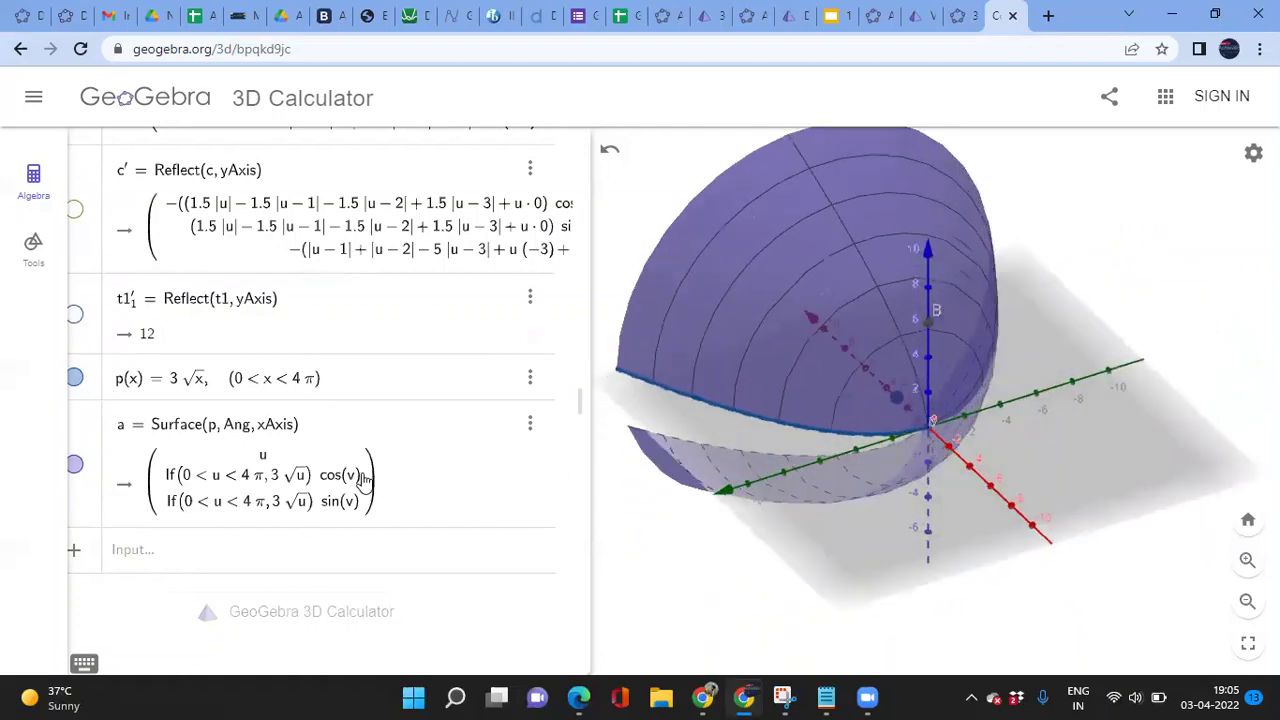
scroll(365, 480, "up", 10)
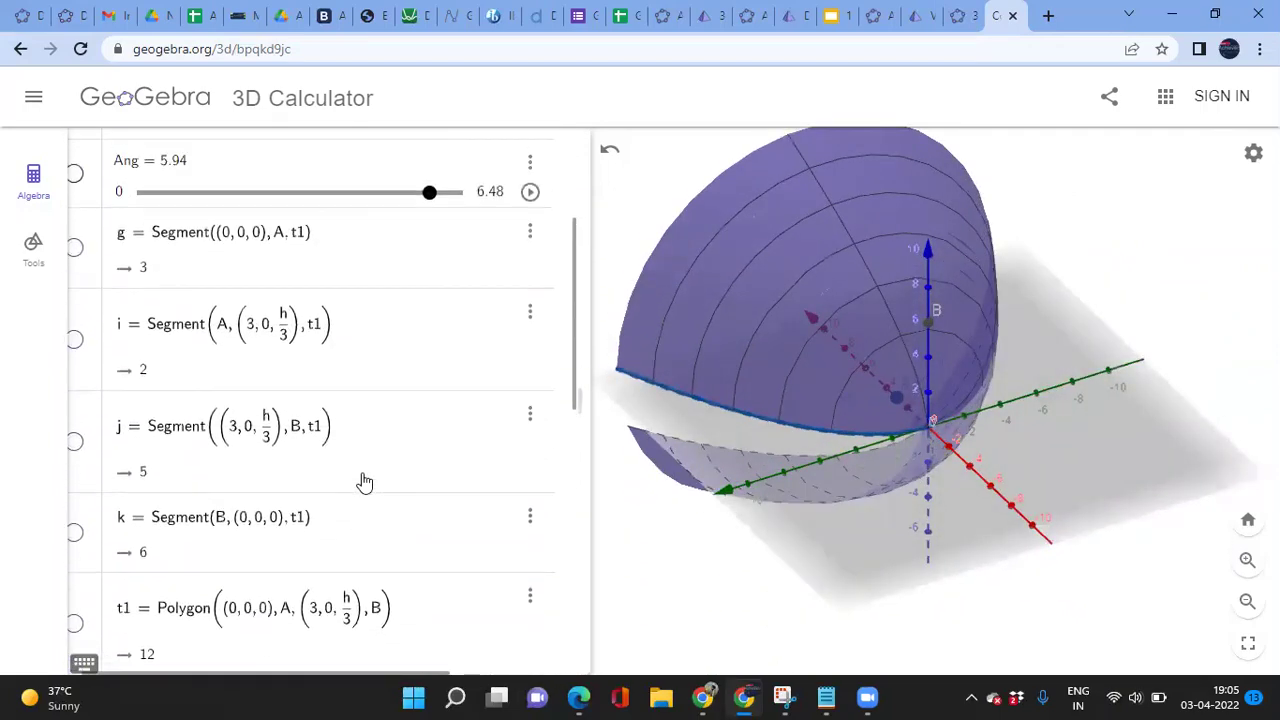
scroll(365, 483, "up", 2)
left_click_drag(430, 306, 452, 308)
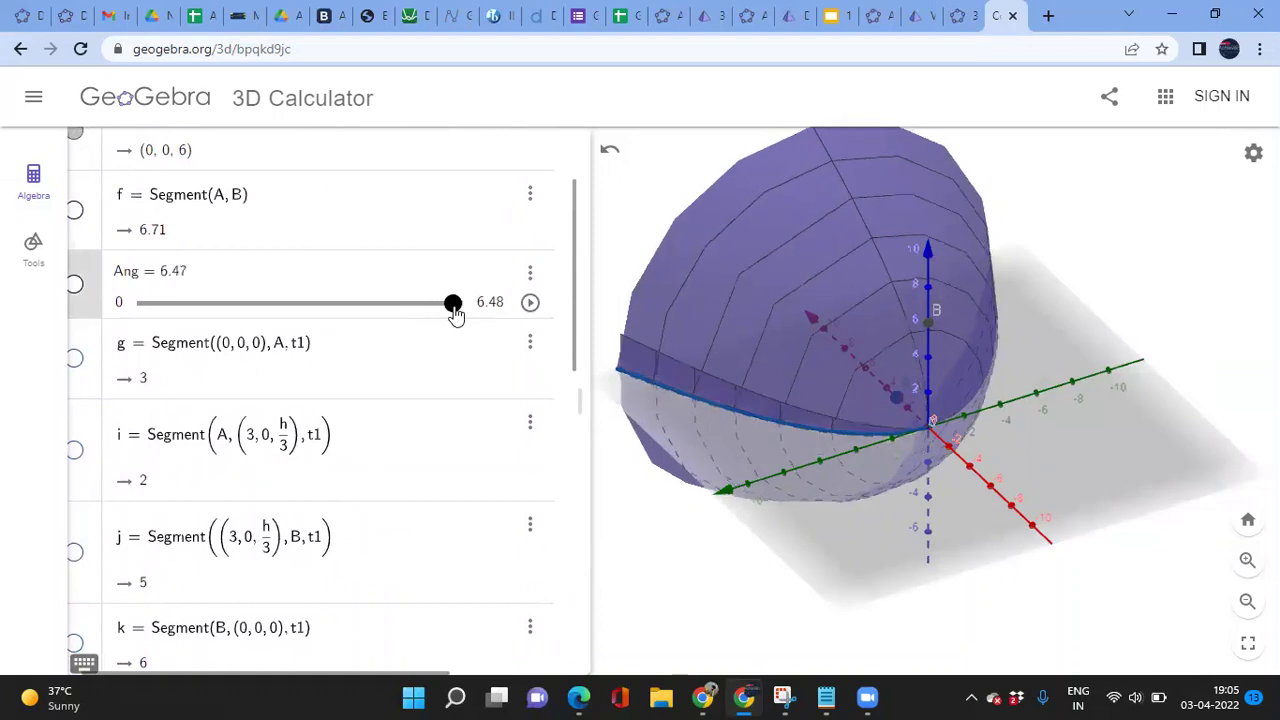
left_click_drag(837, 516, 880, 515)
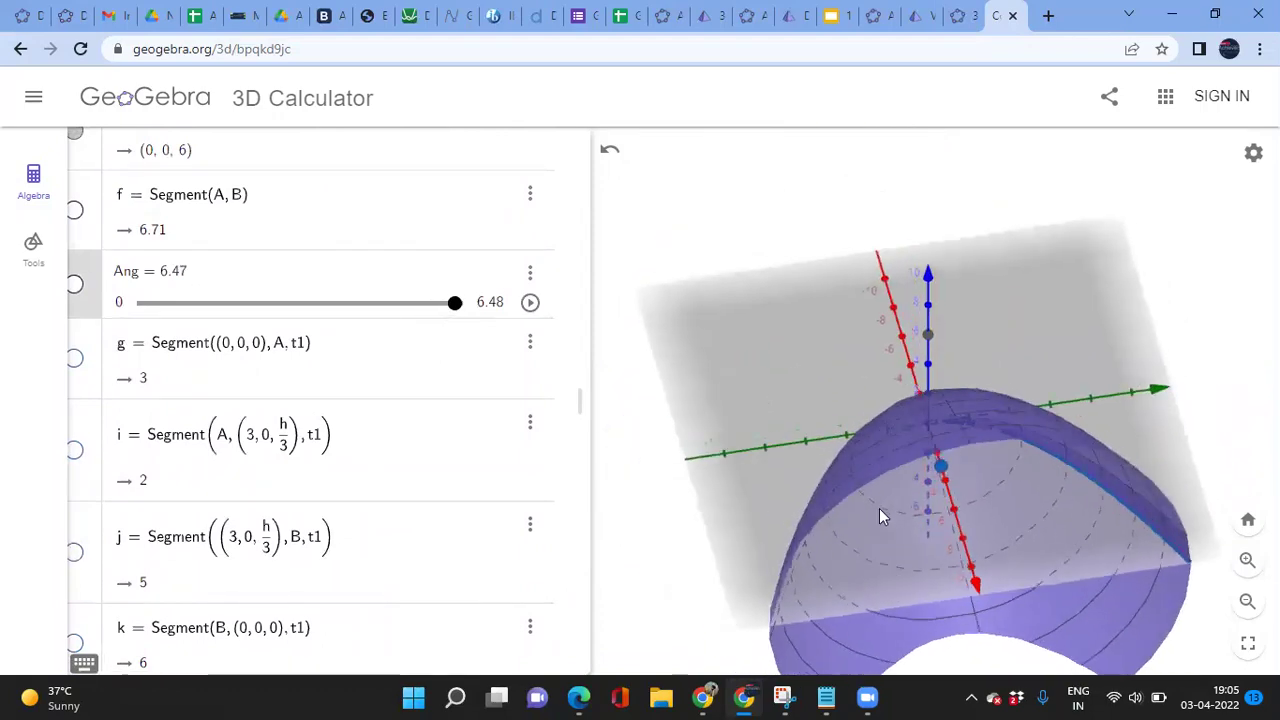
Set the upper domain limit of function p to 3π, keeping the expression 3√x
scroll(330, 400, "down", 10)
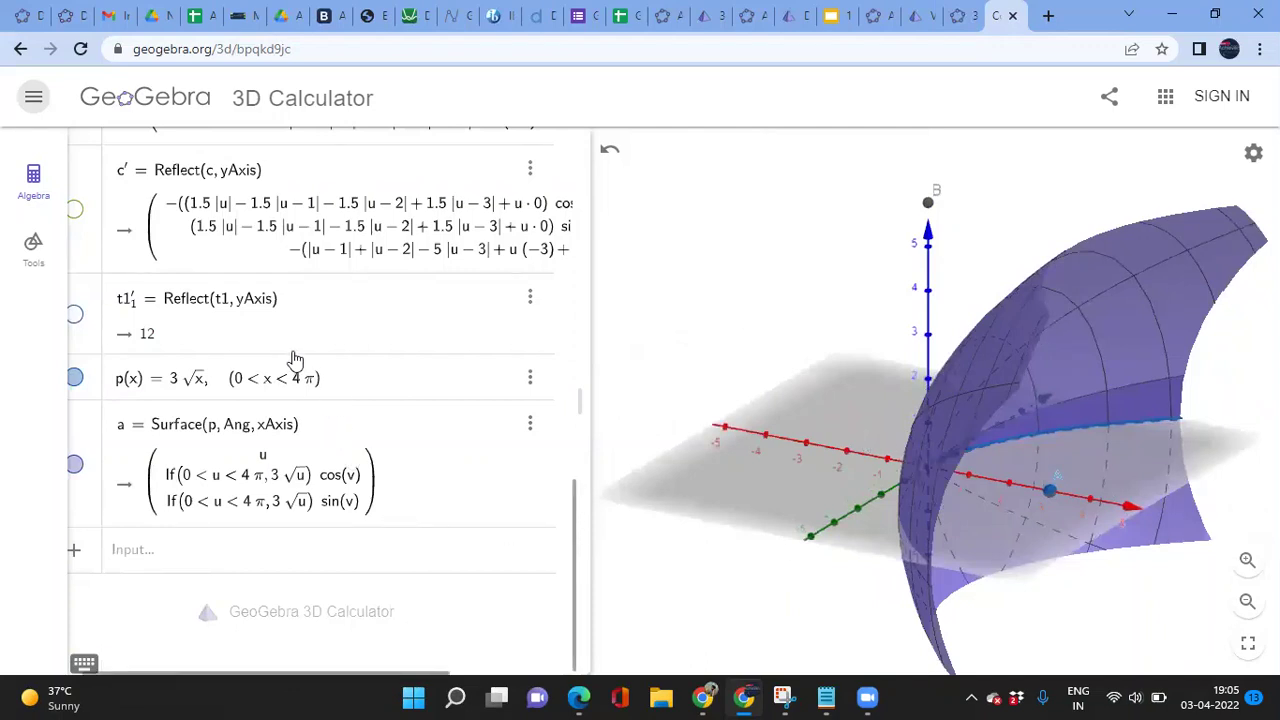
scroll(300, 413, "up", 1)
left_click(285, 455)
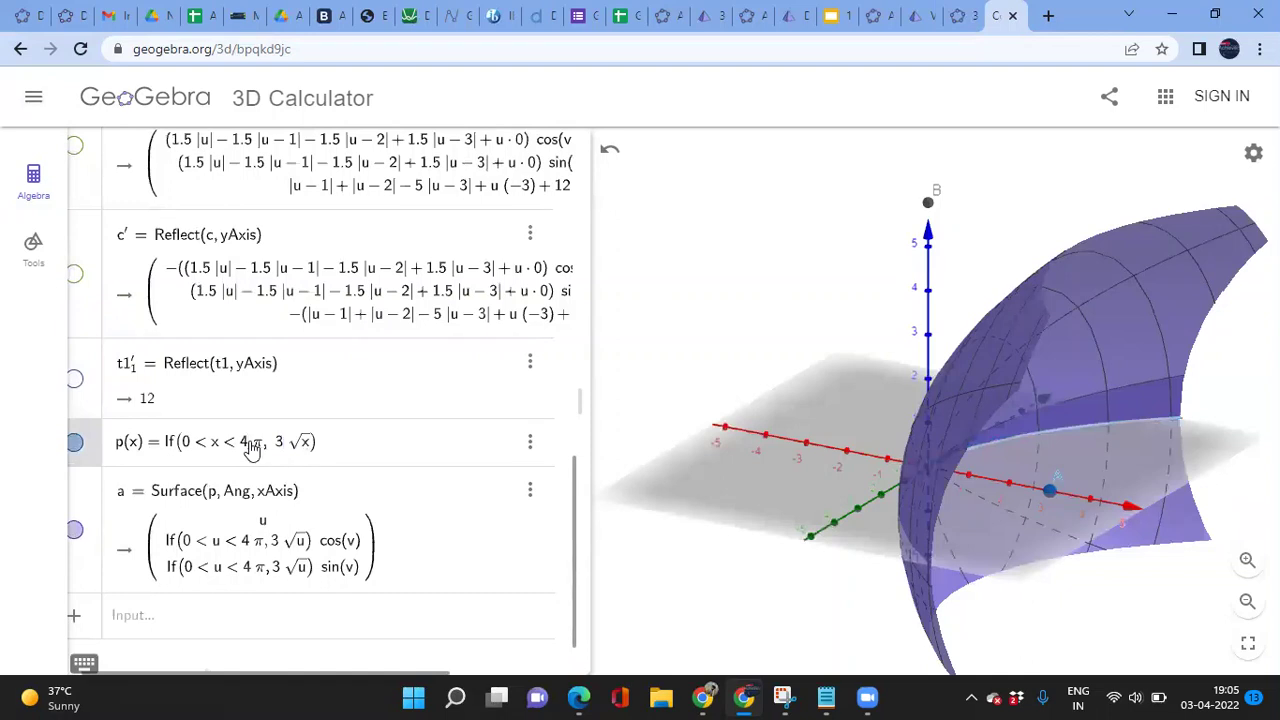
key("BackSpace")
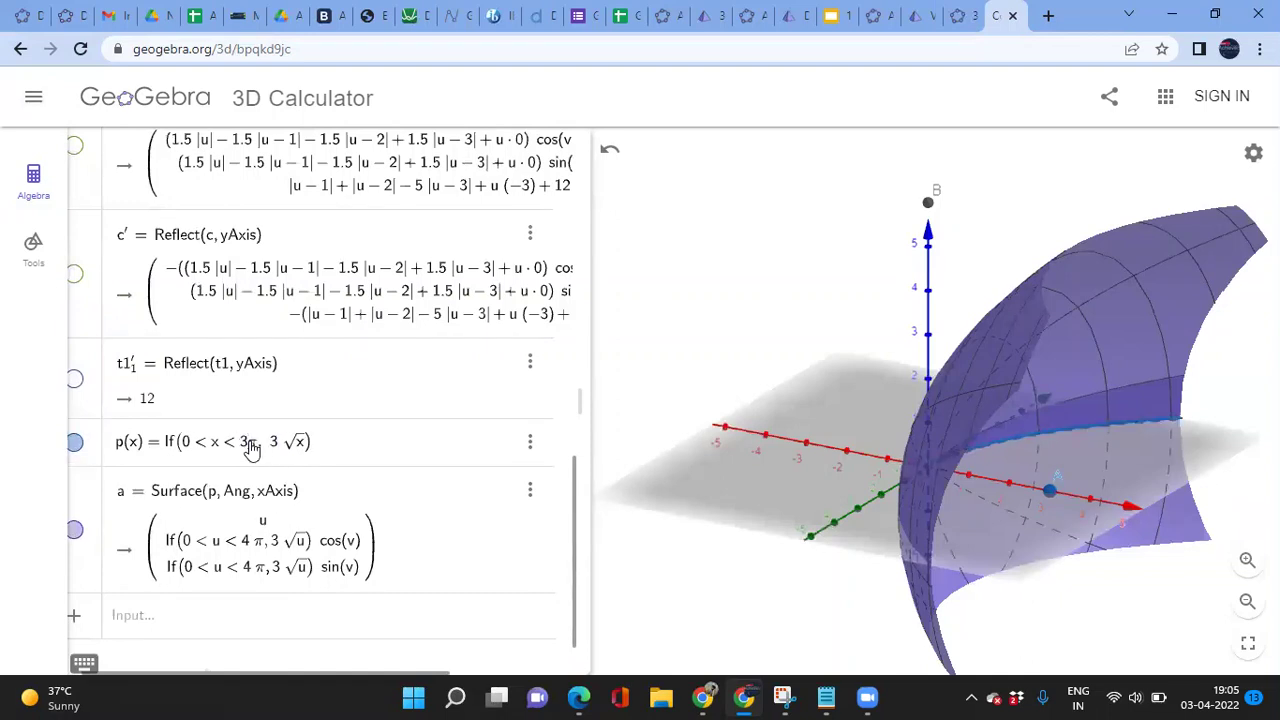
key("Return")
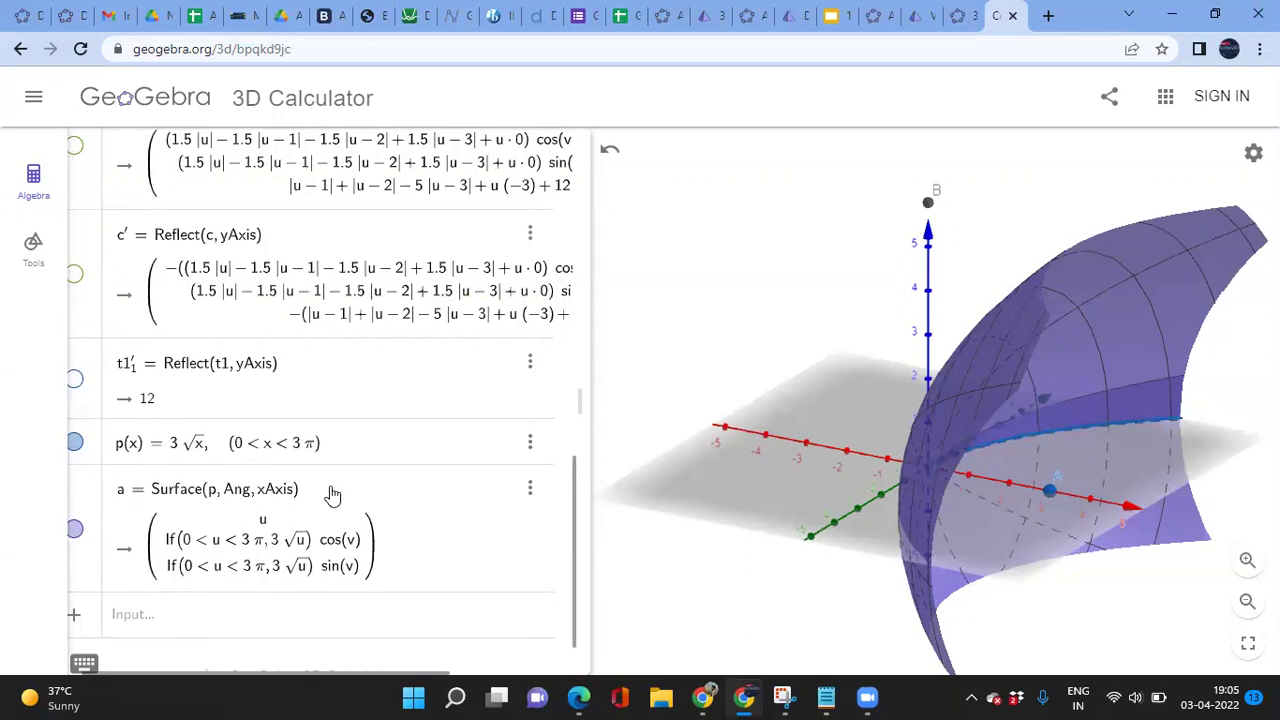
Shorten the domain of function p to 0 < x < 3 by removing π from its upper limit
left_click(312, 456)
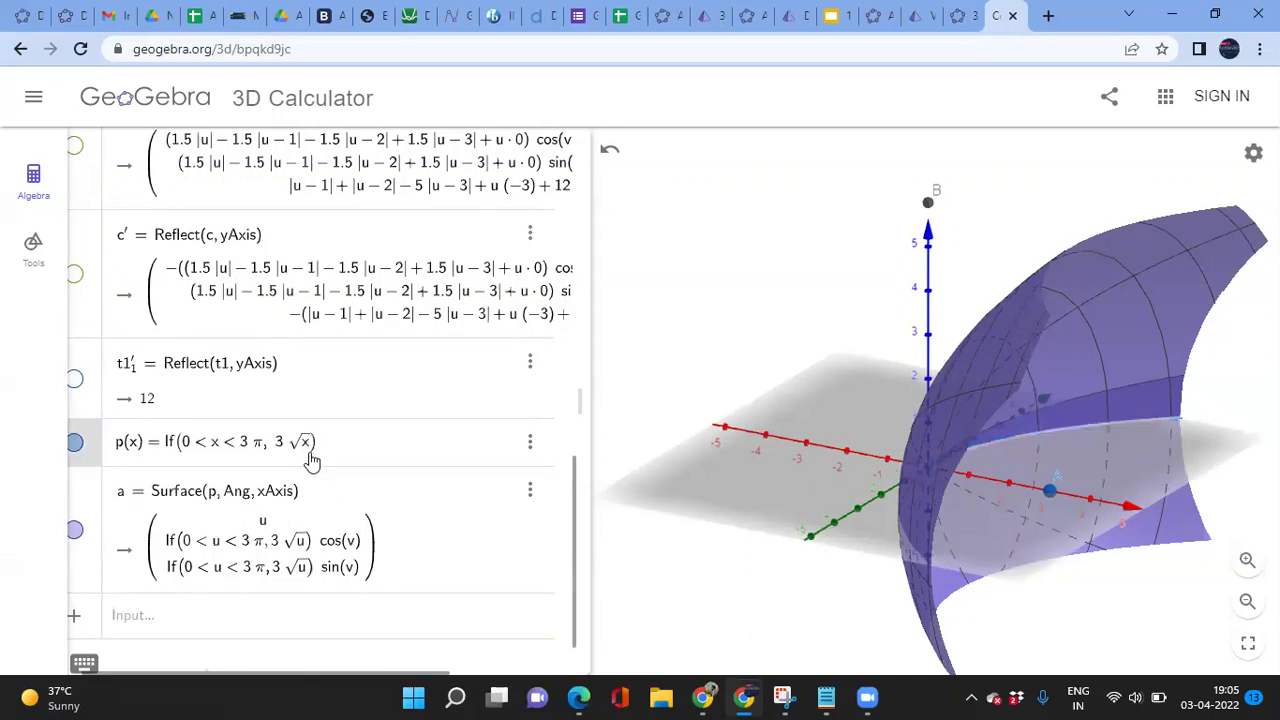
key("BackSpace")
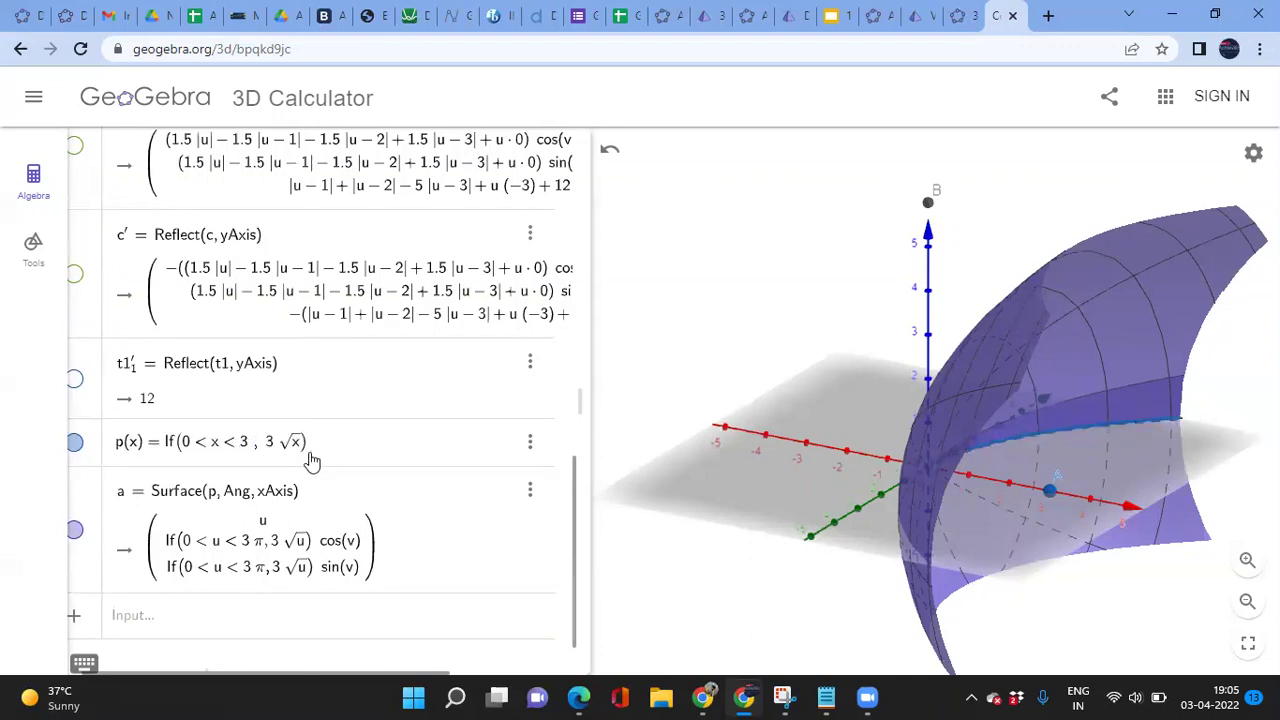
key("Return")
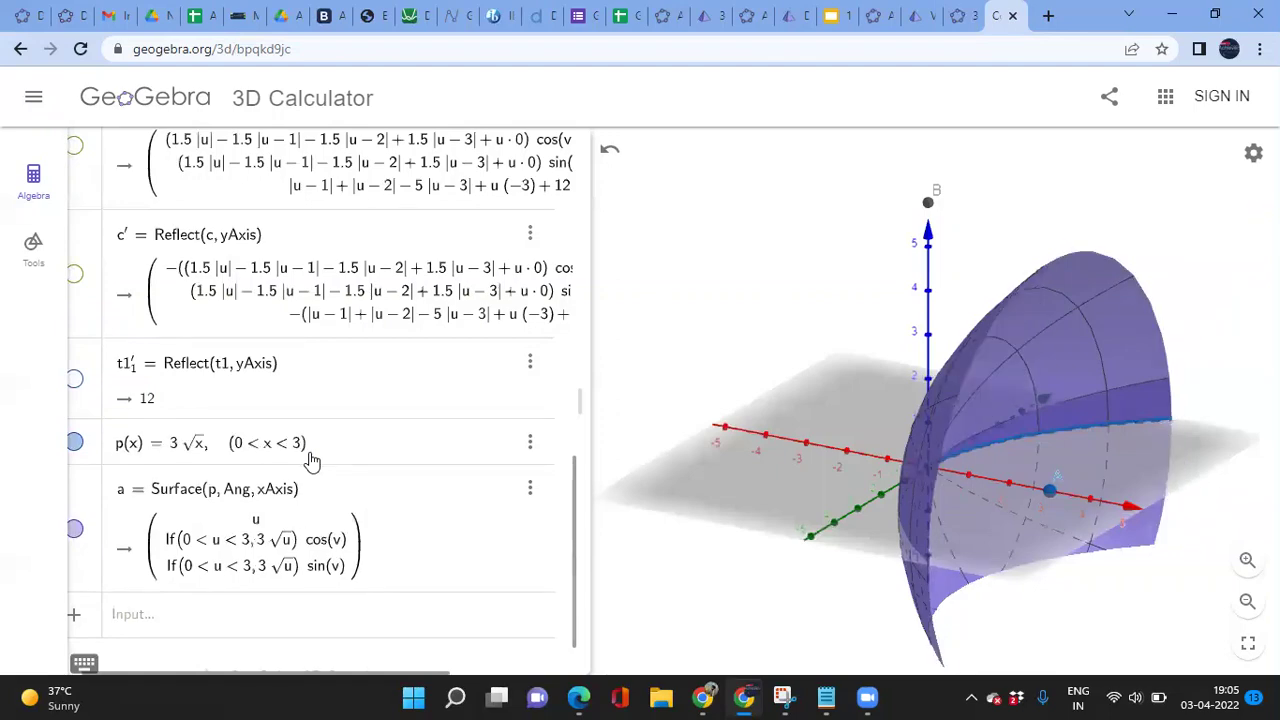
Examine the bowl-shaped solid revolved from 3√x from the side, from above and at a smaller scale
left_click_drag(815, 576, 703, 597)
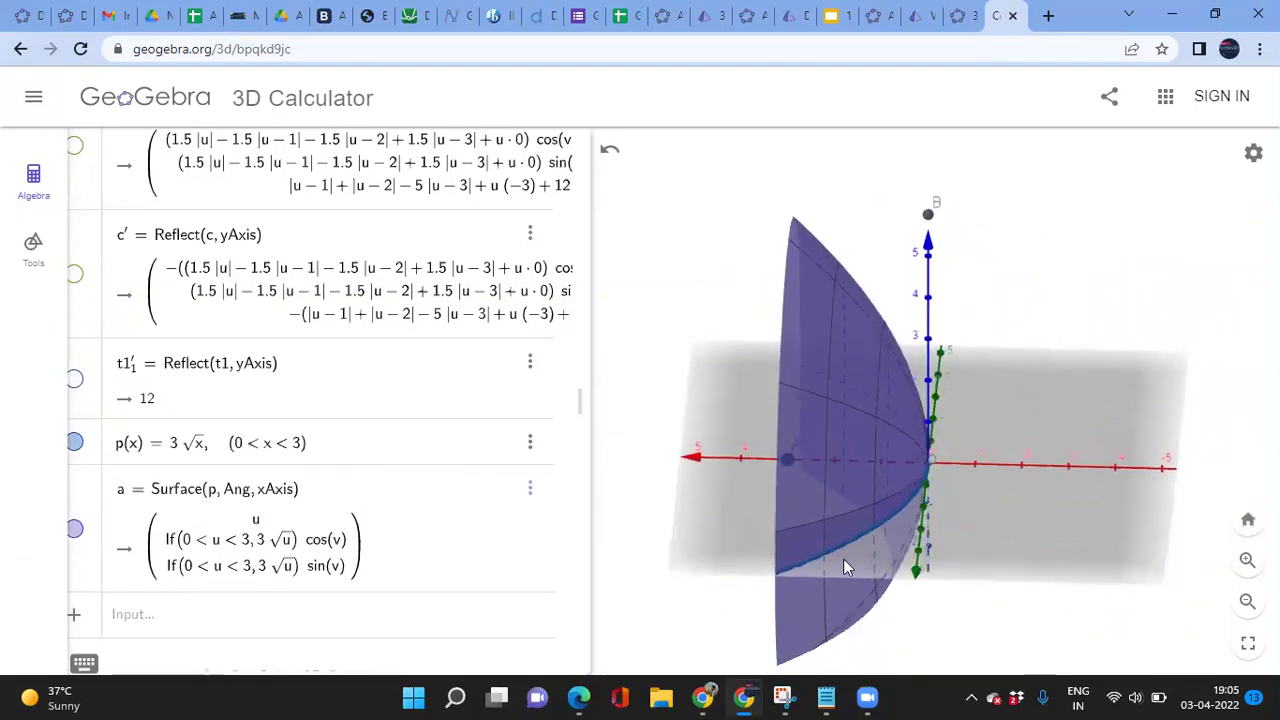
left_click_drag(1029, 433, 1232, 588)
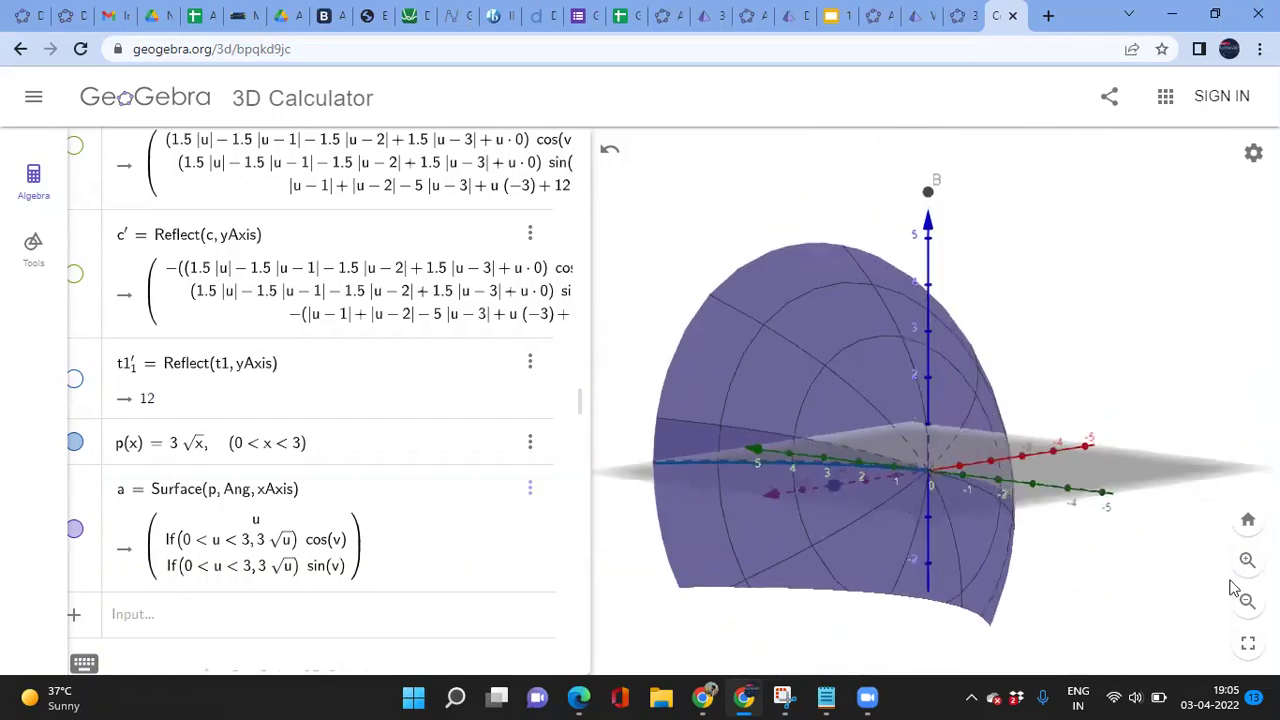
left_click(1247, 601)
left_click_drag(1133, 488, 1050, 533)
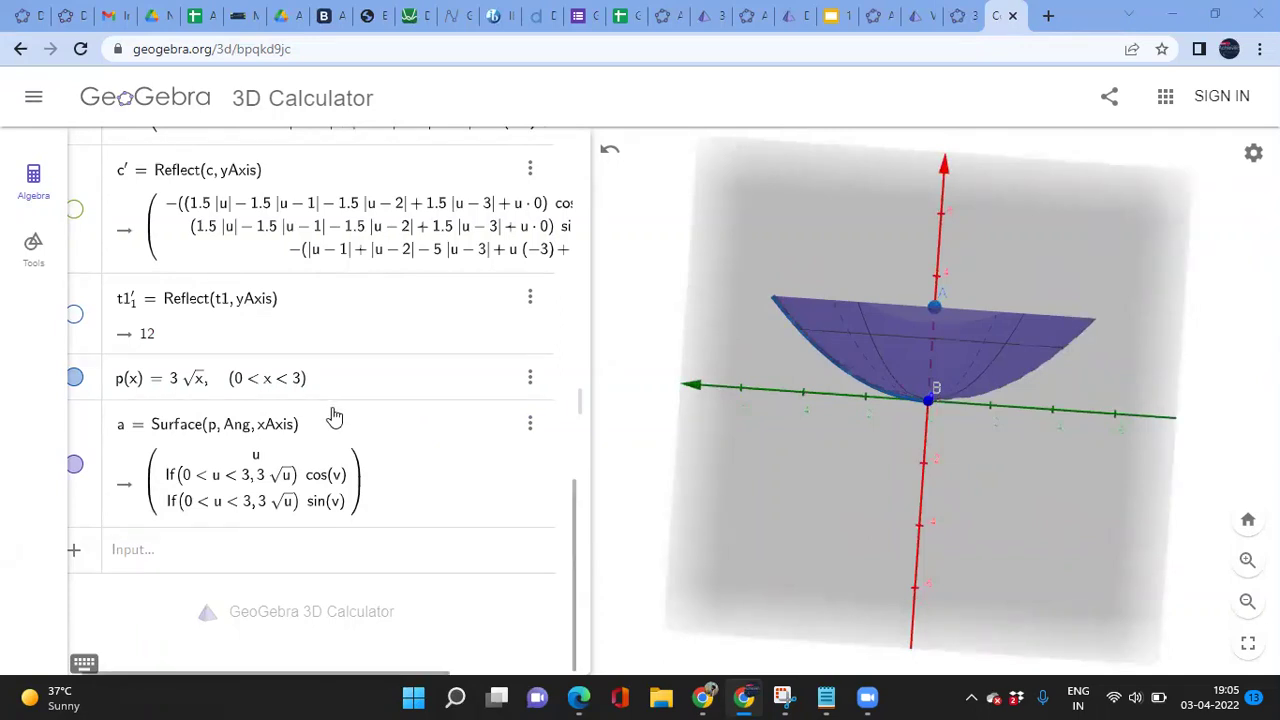
scroll(331, 417, "up", 5)
scroll(335, 417, "down", 5)
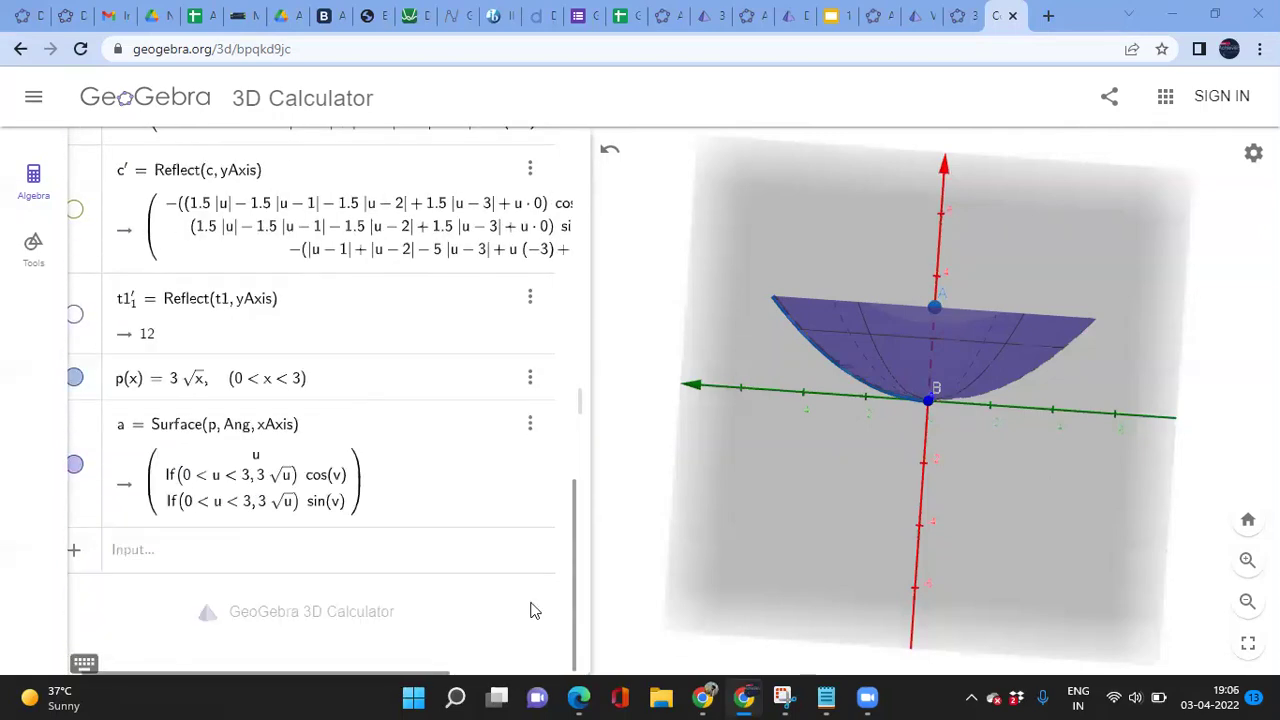
left_click_drag(727, 441, 860, 290)
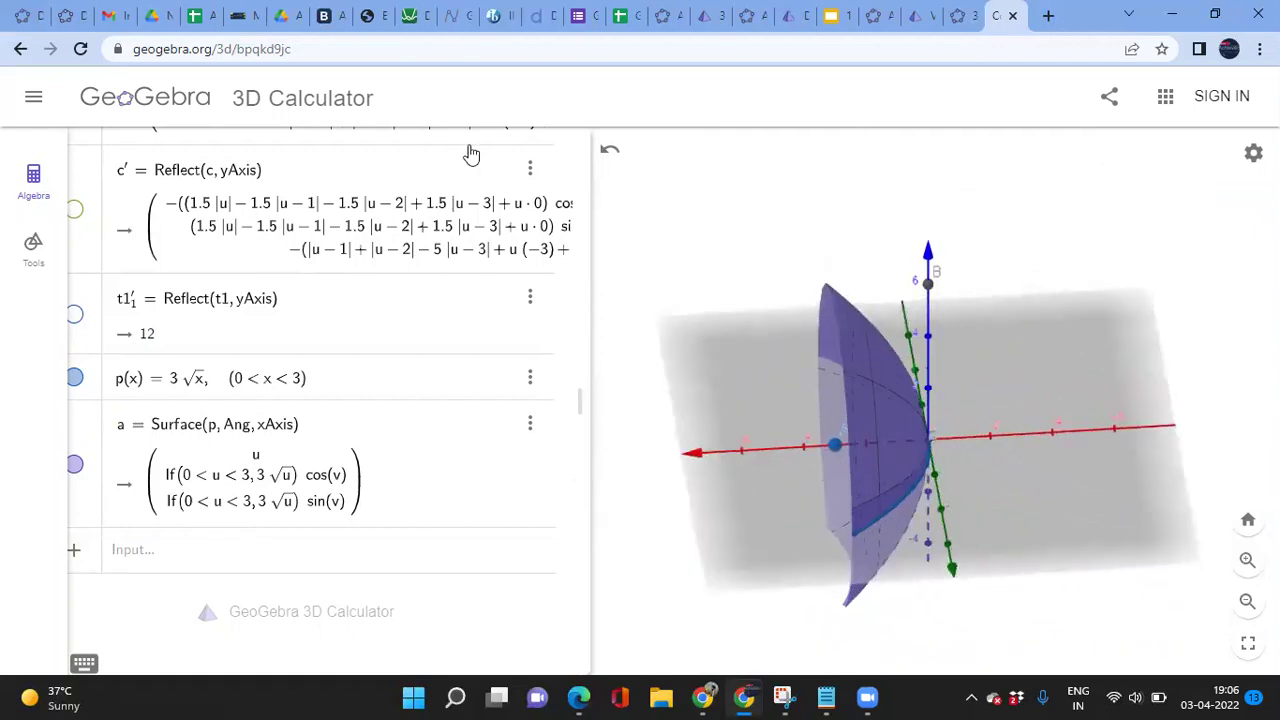